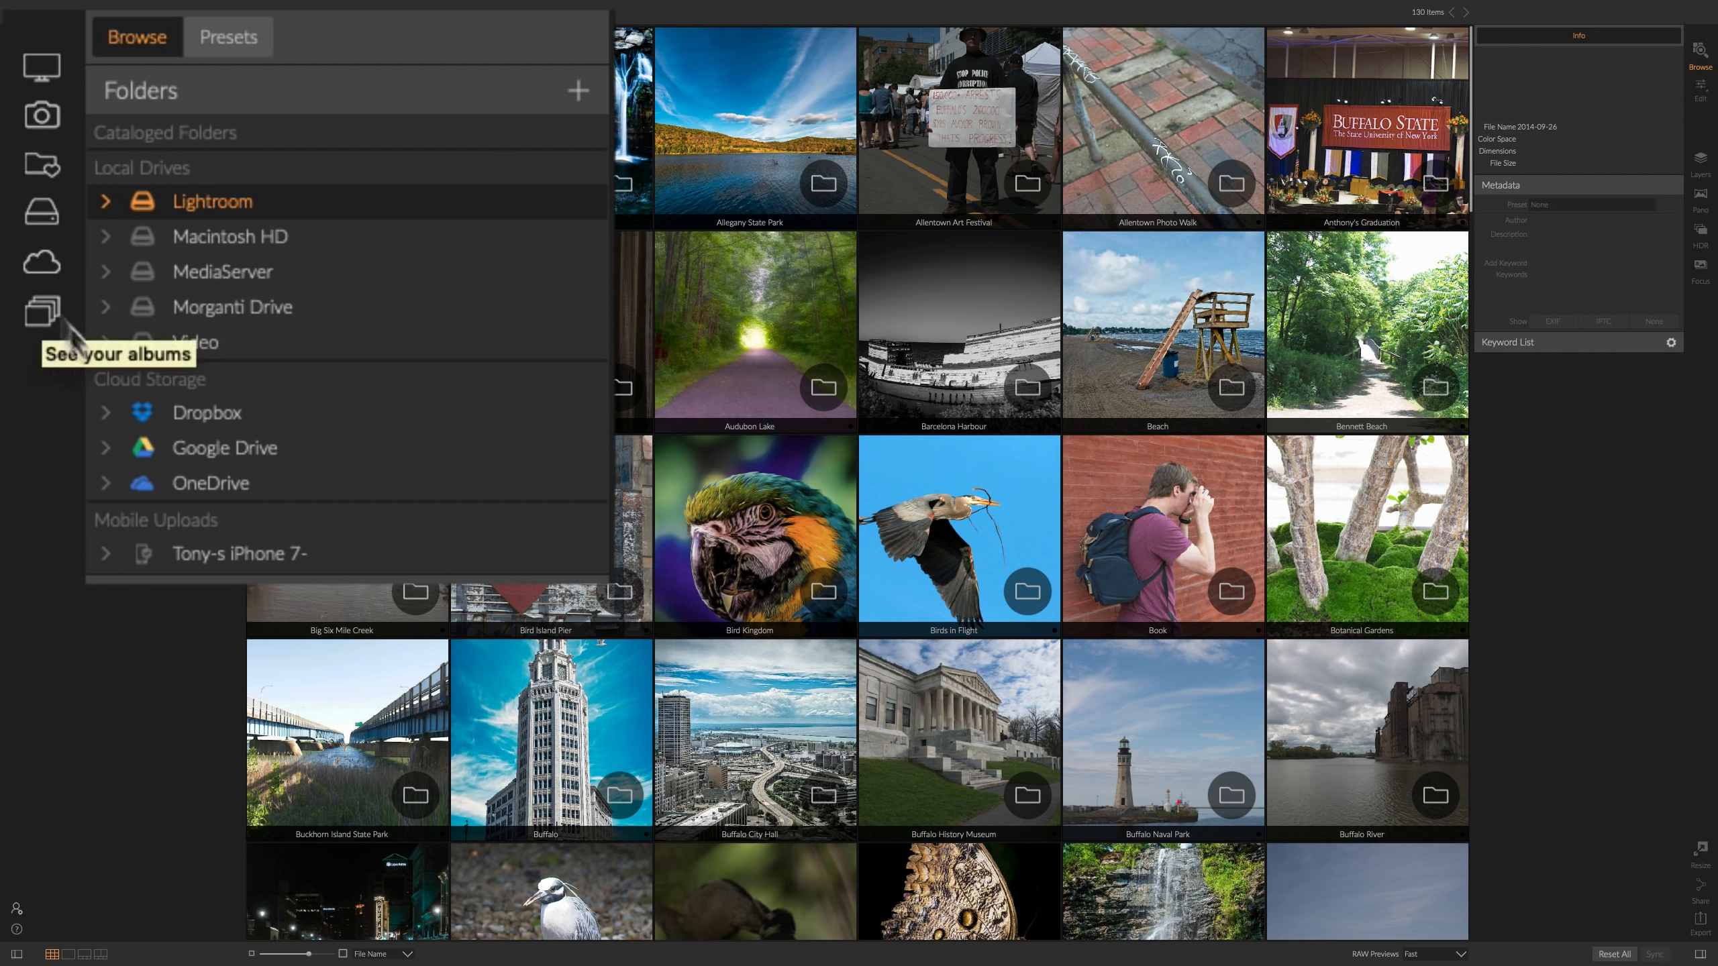
Browse the contents of the Lightroom local drive.
left_click(148, 264)
left_click(147, 264)
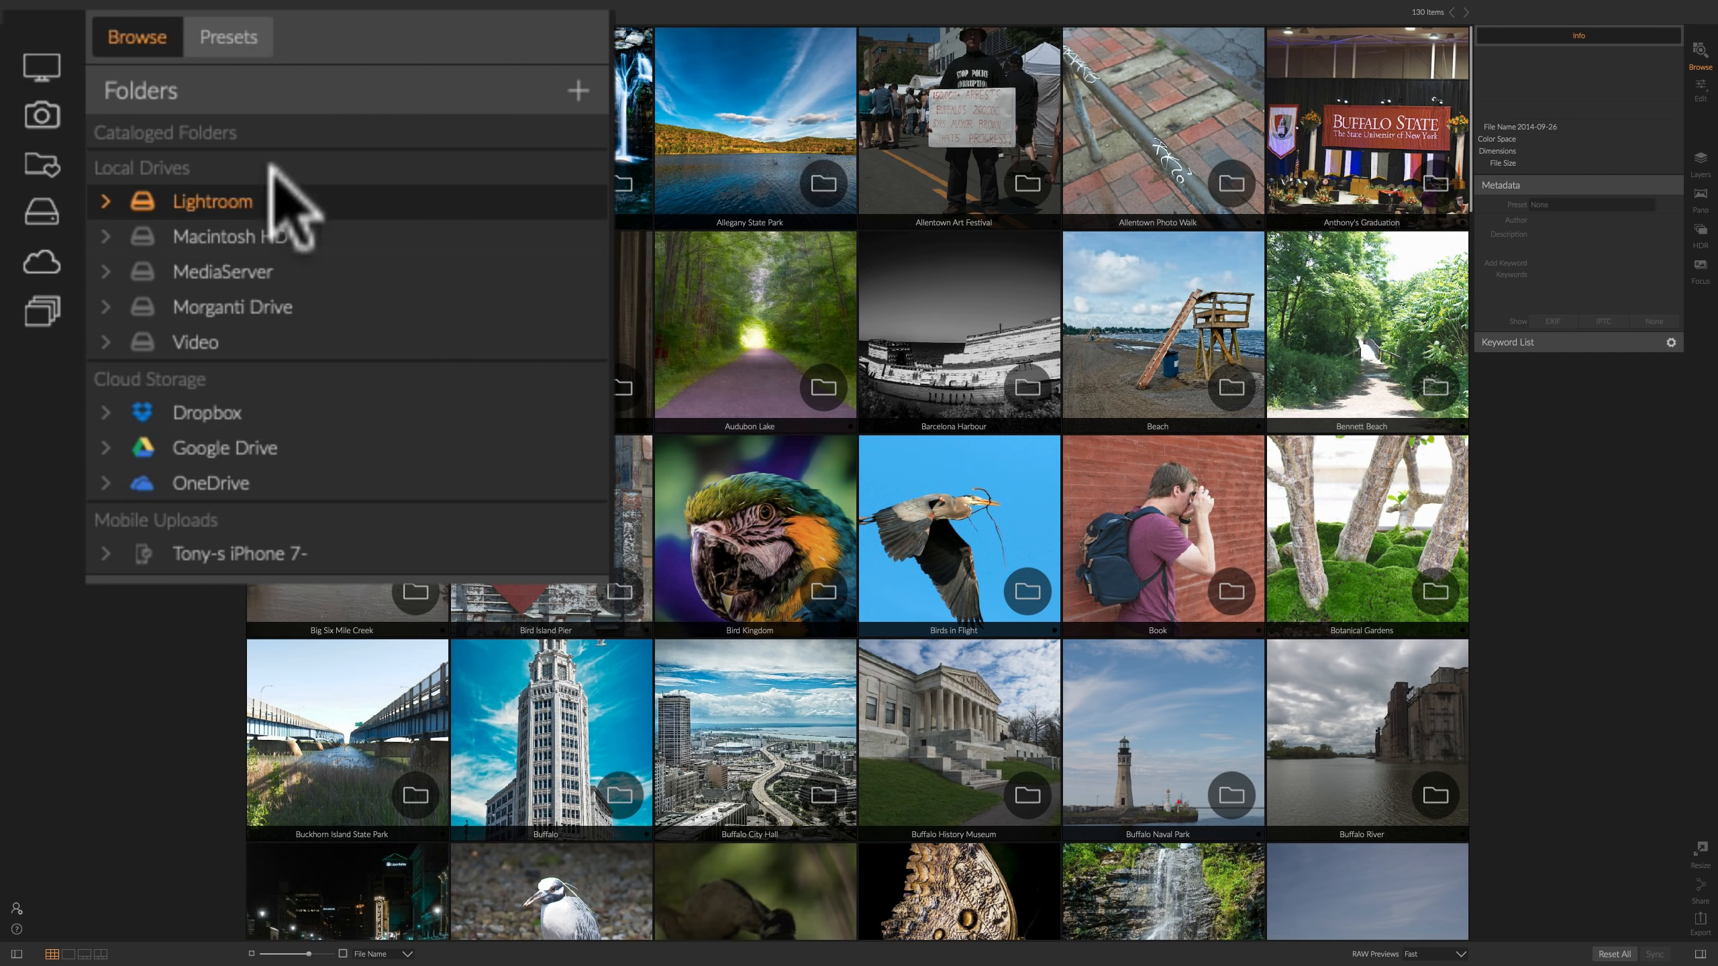
left_click(200, 202)
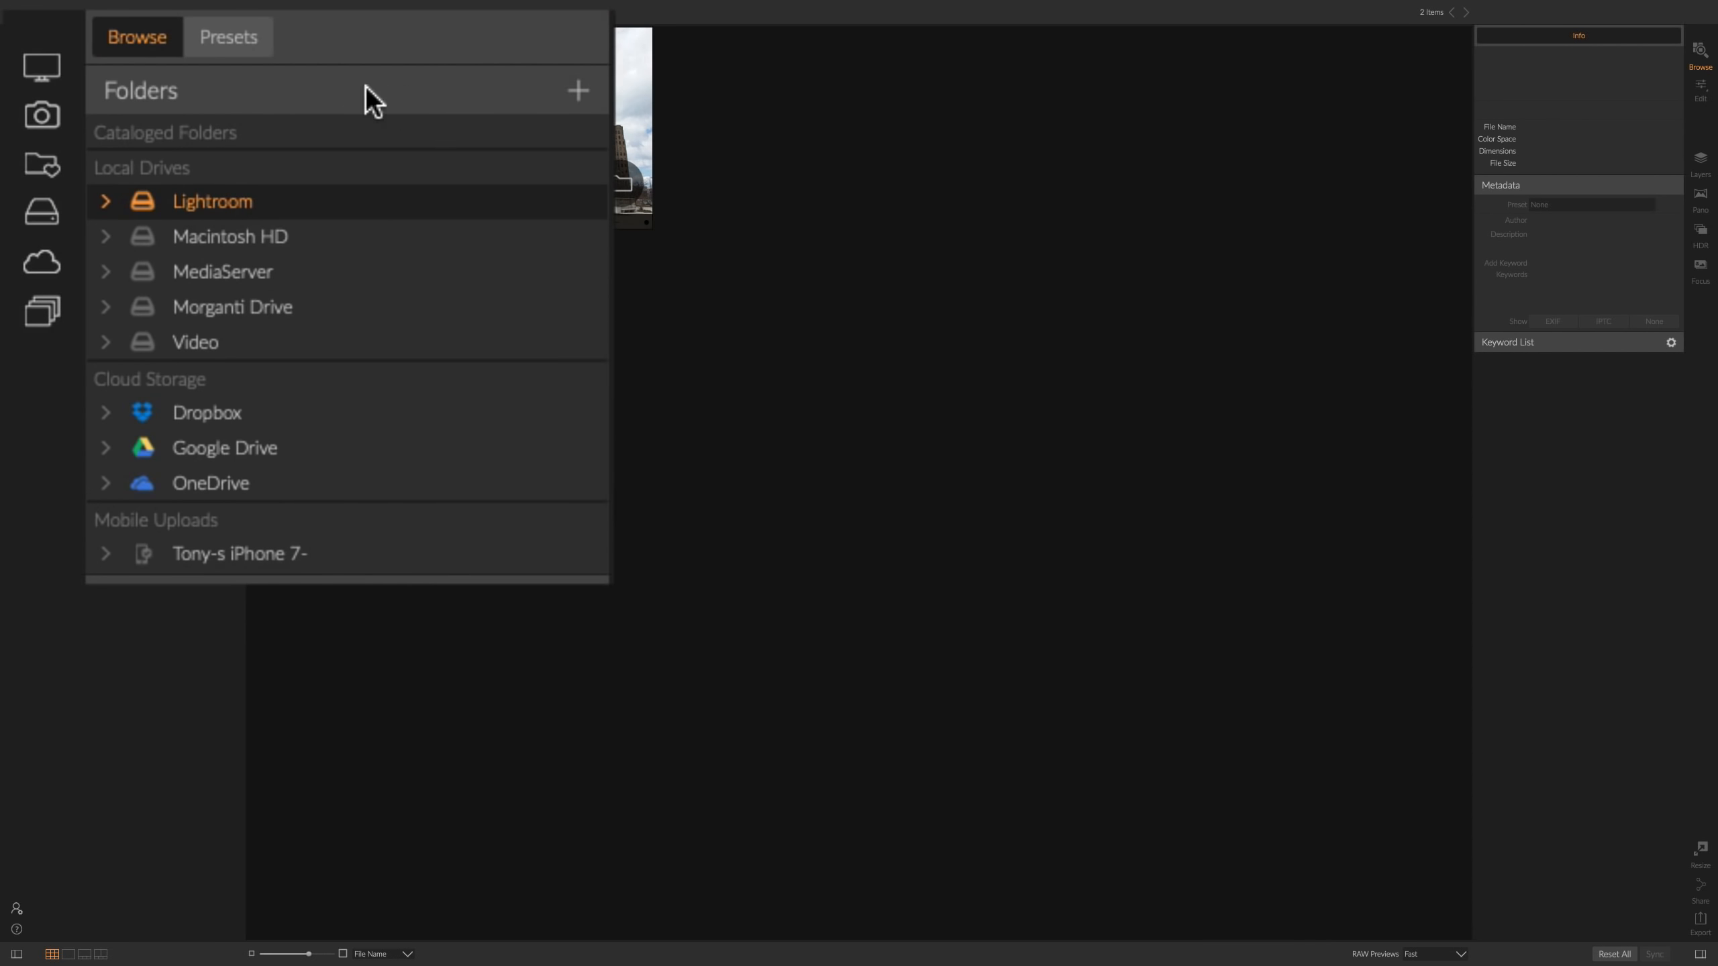
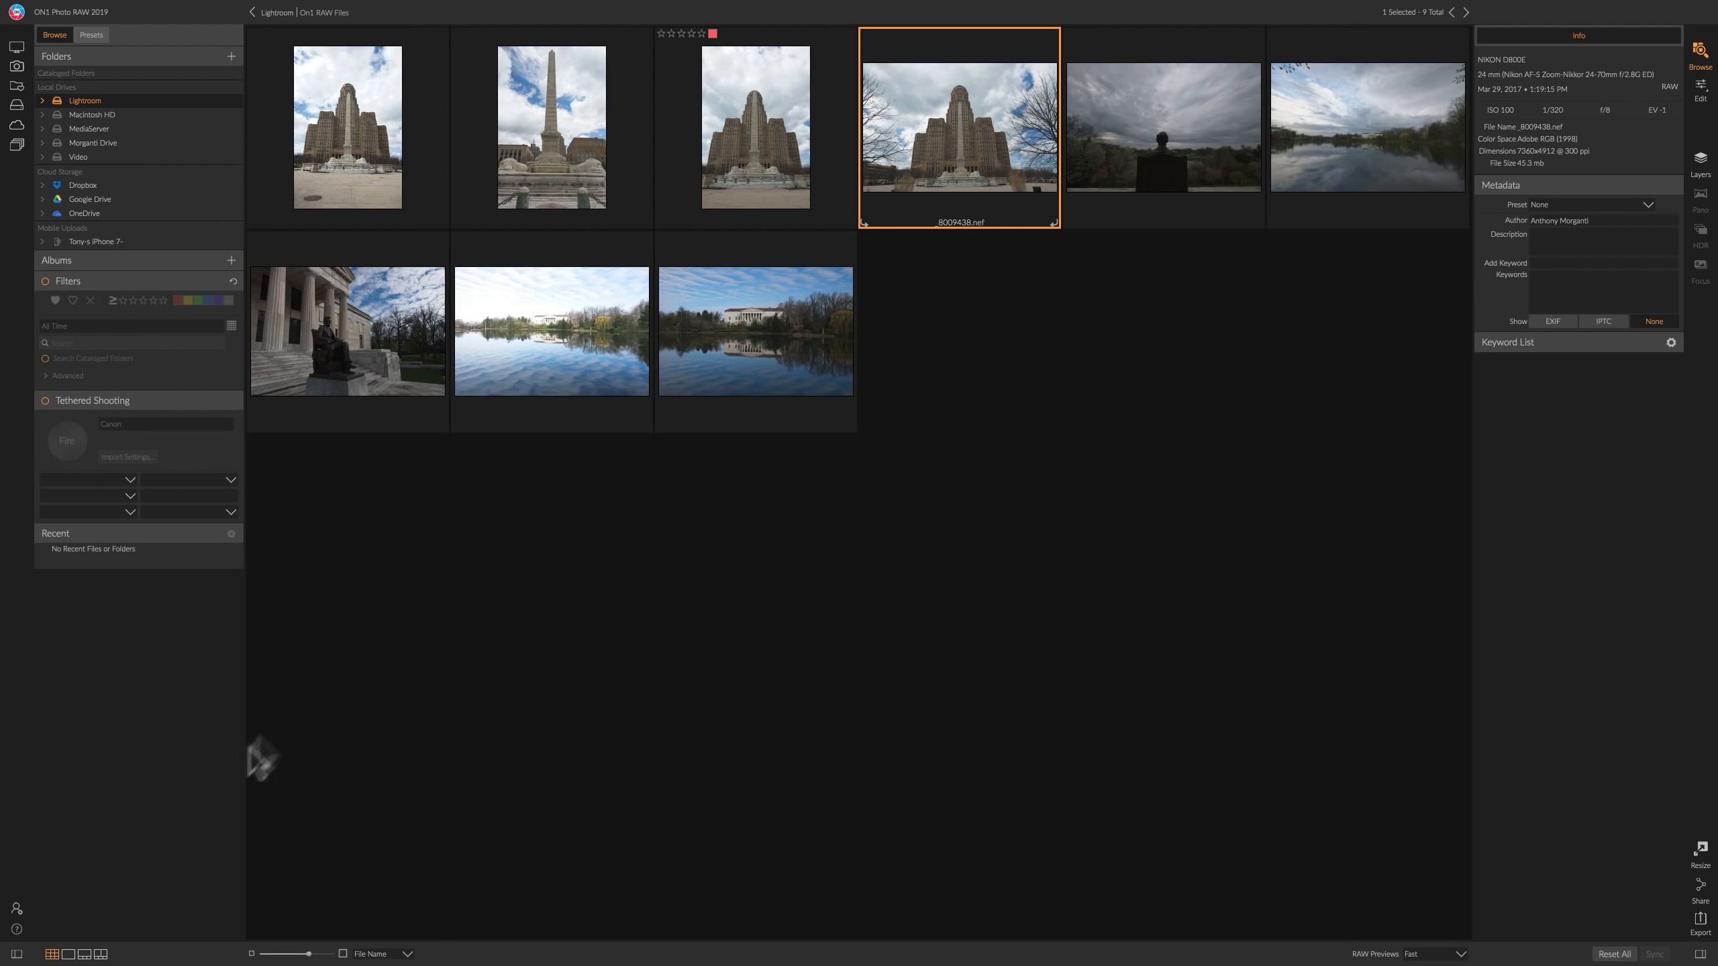
View _8009438.nef in Detail view, switch to Filmstrip view and preview each photo from _DSC1455.nef through _DSF7325.raf.
left_click(69, 954)
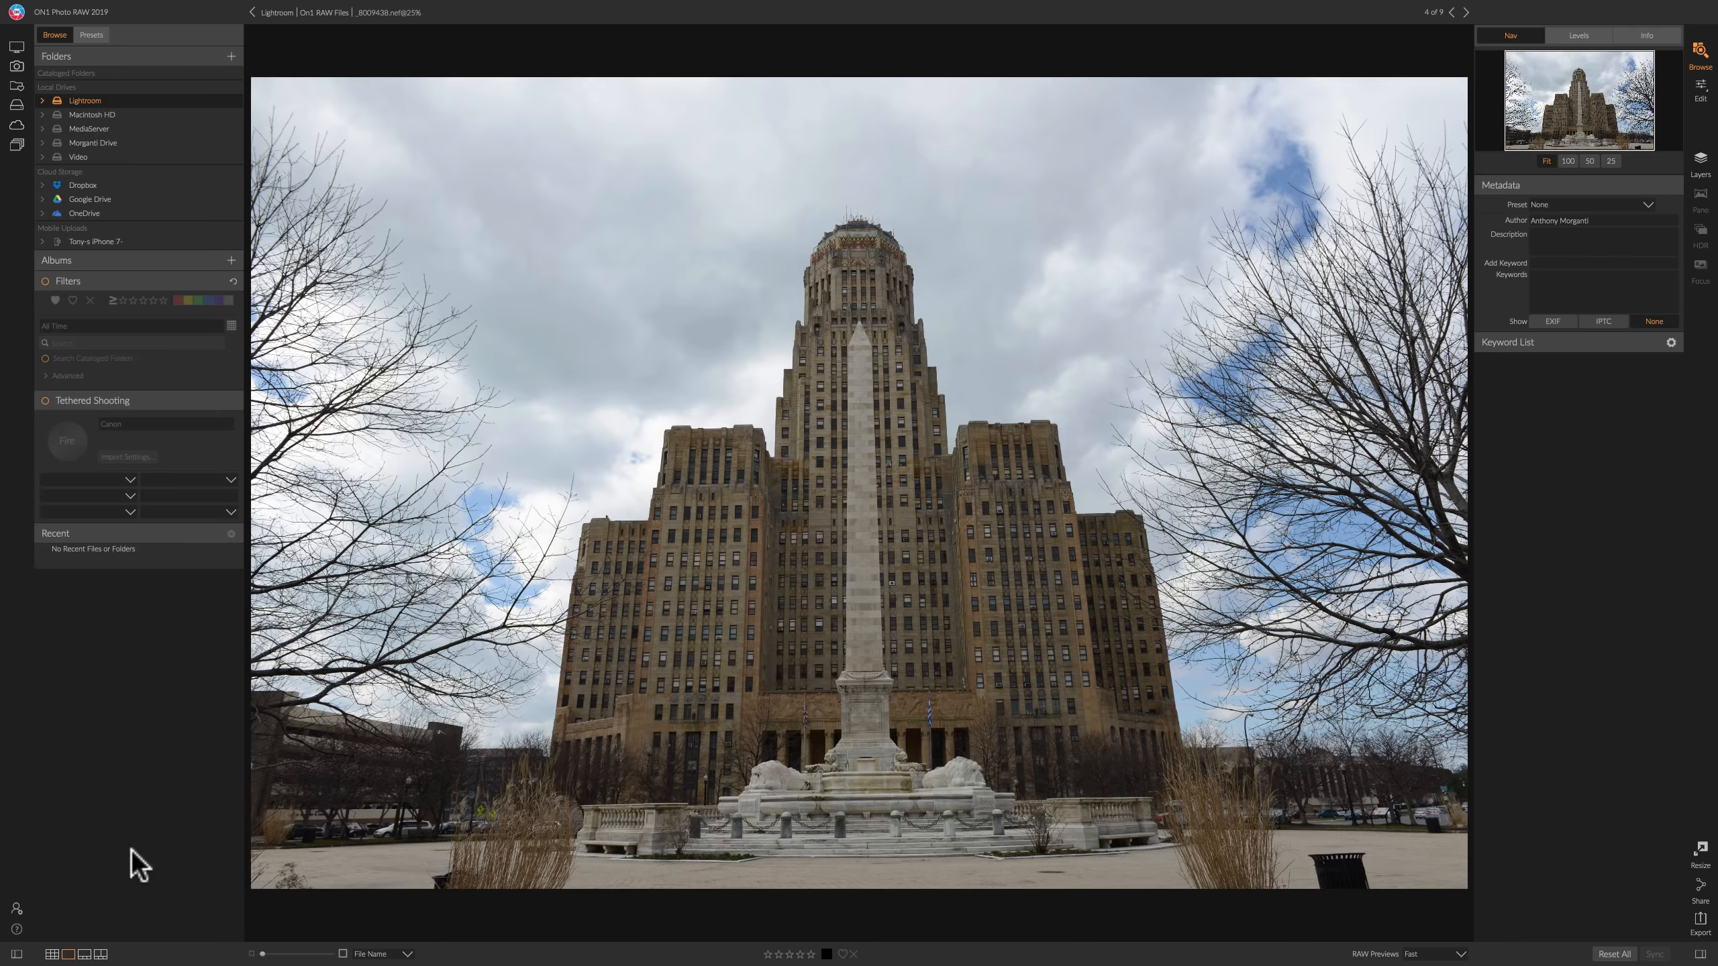
left_click(85, 954)
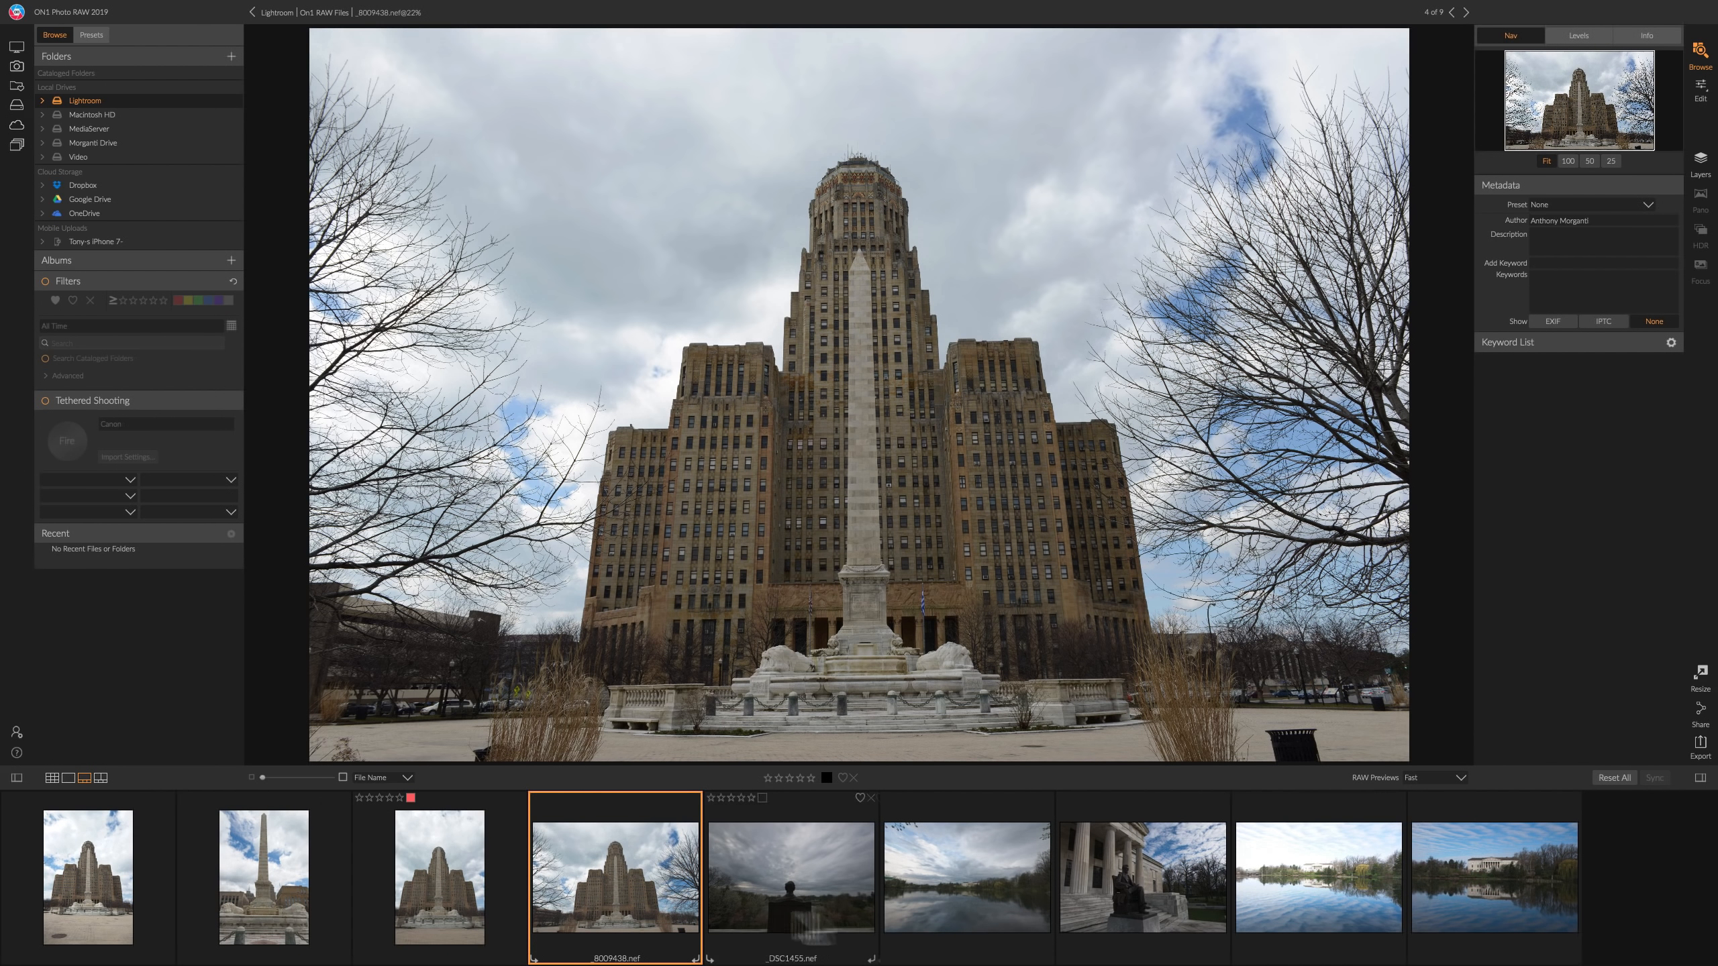
left_click(778, 903)
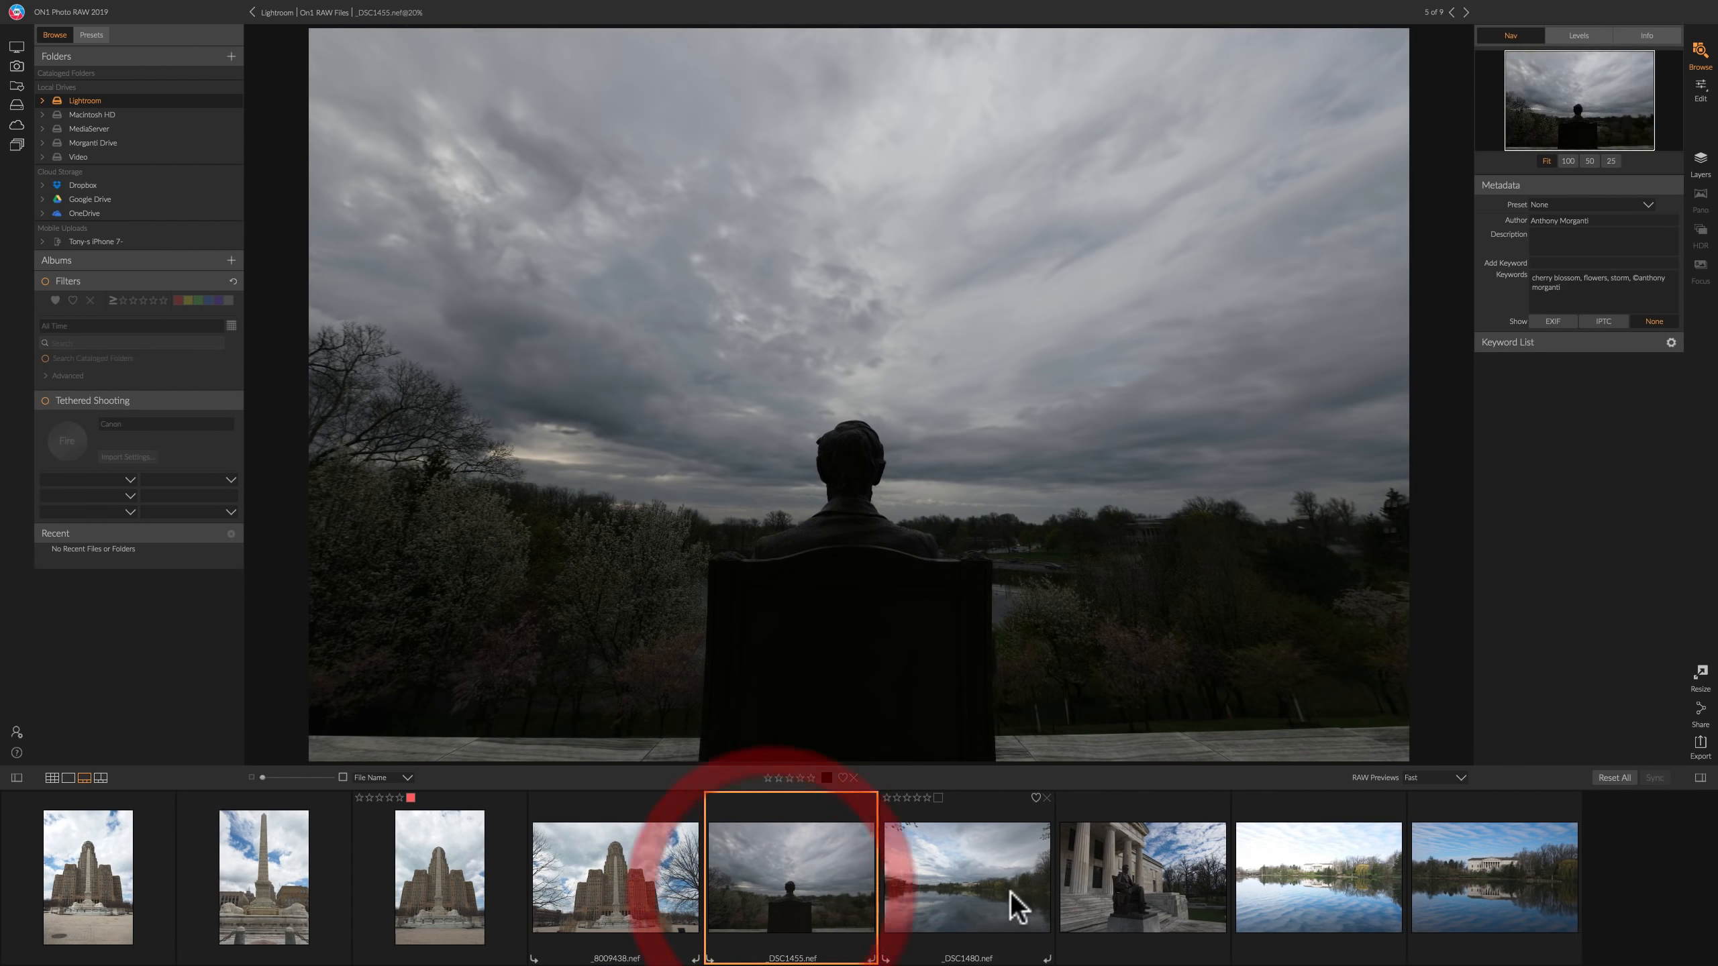
left_click(1014, 901)
left_click(1148, 896)
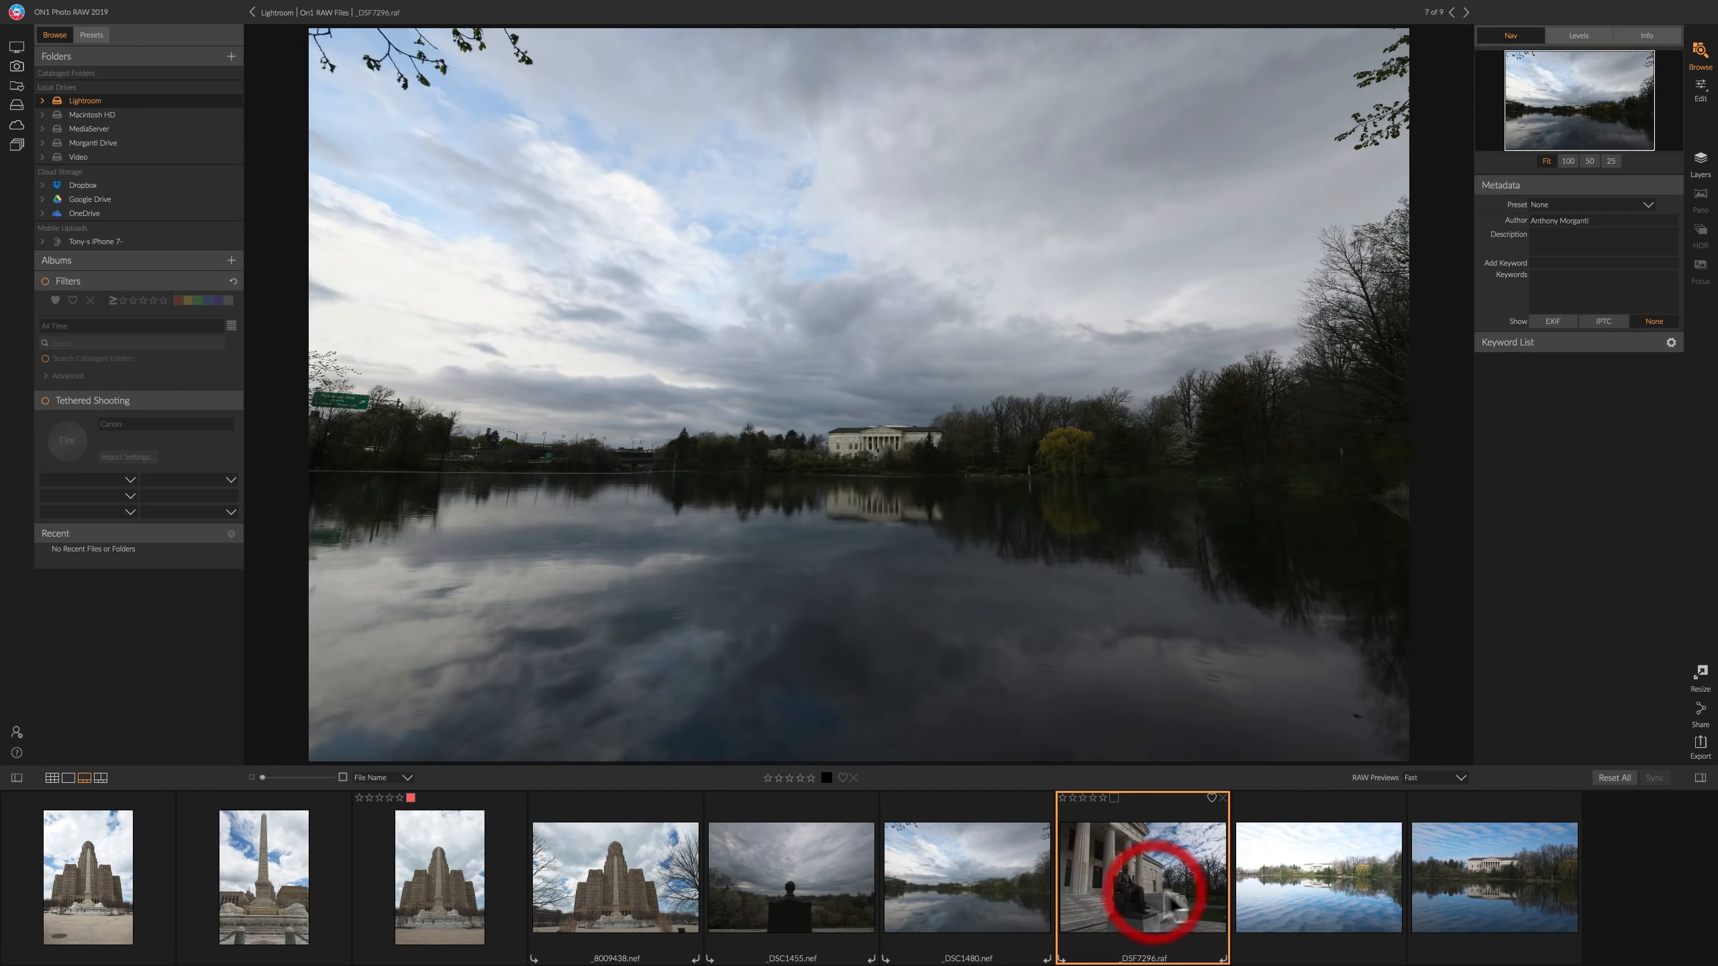
left_click(1289, 895)
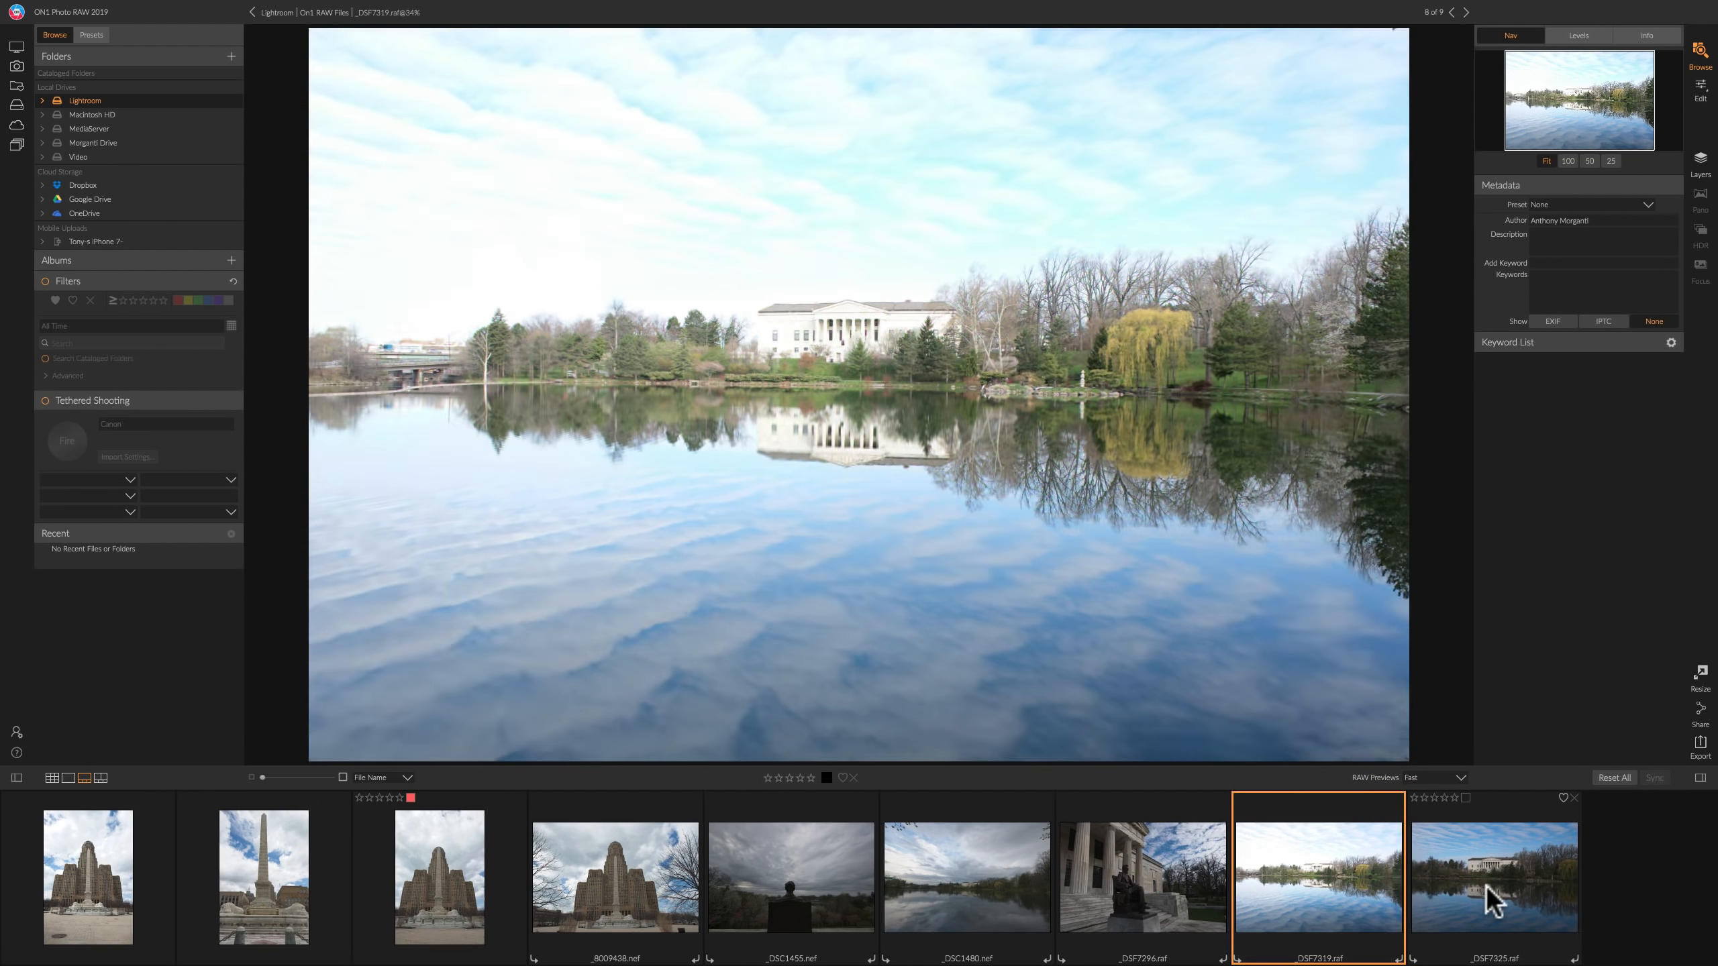
left_click(1488, 900)
Flip back and forth between _DSC1455.nef and the neighbouring _8009438.nef in the filmstrip.
left_click(778, 880)
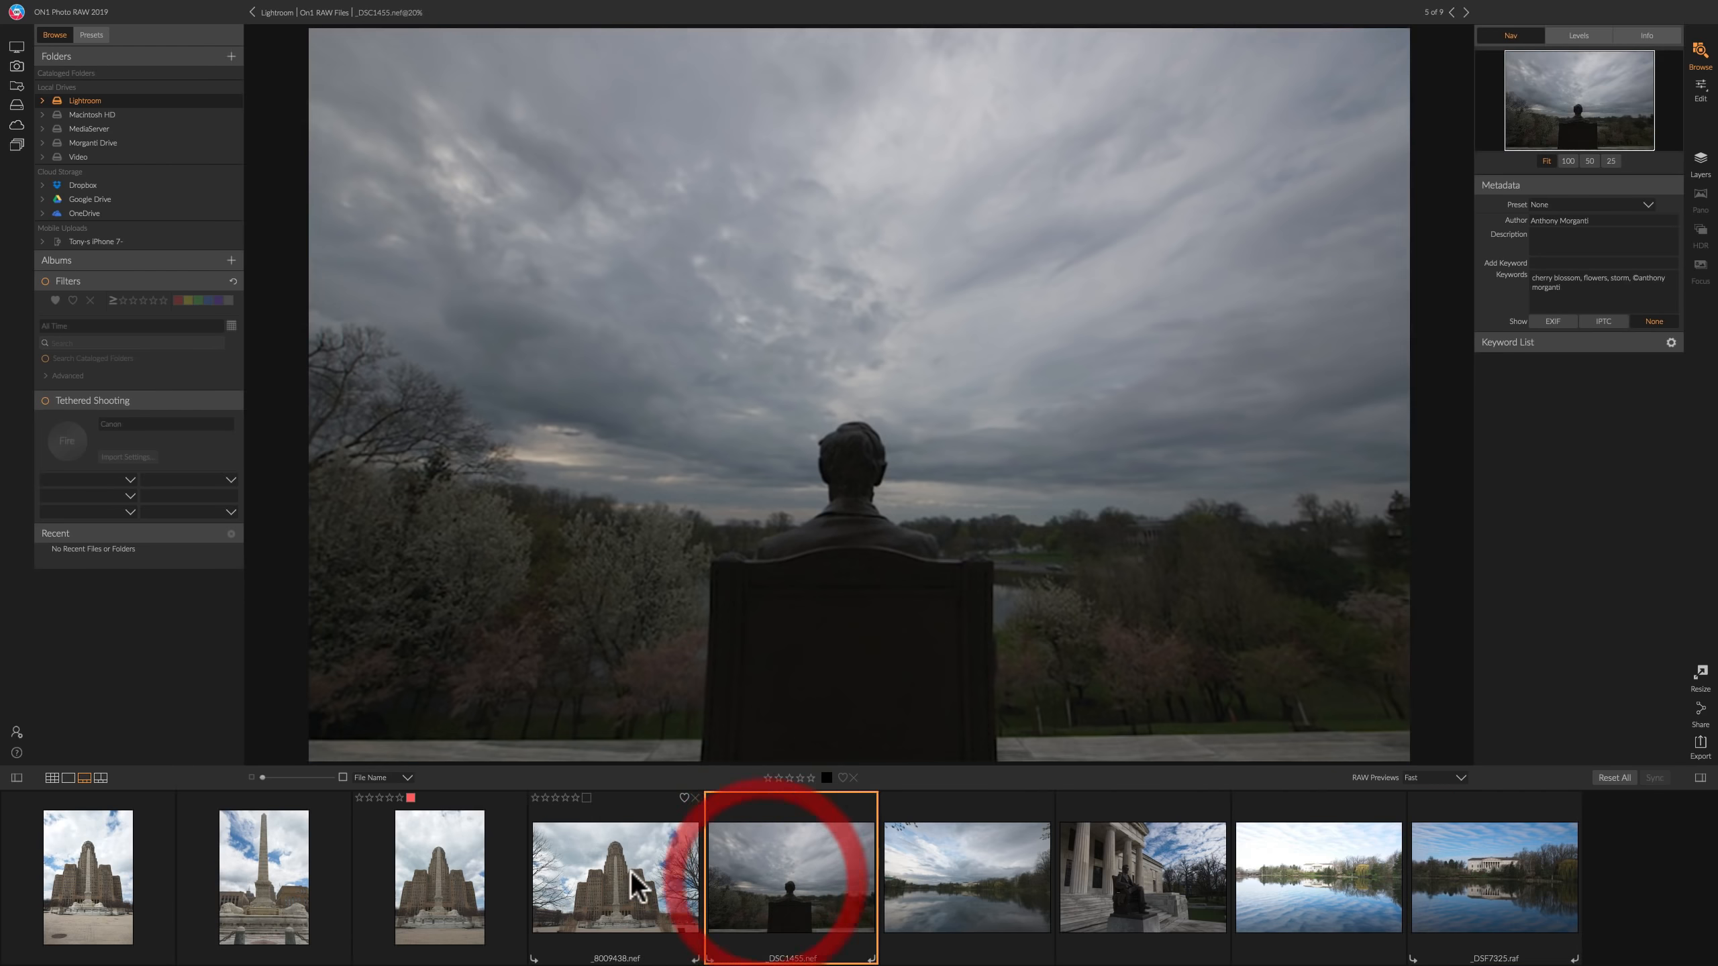
left_click(617, 871)
key("Right")
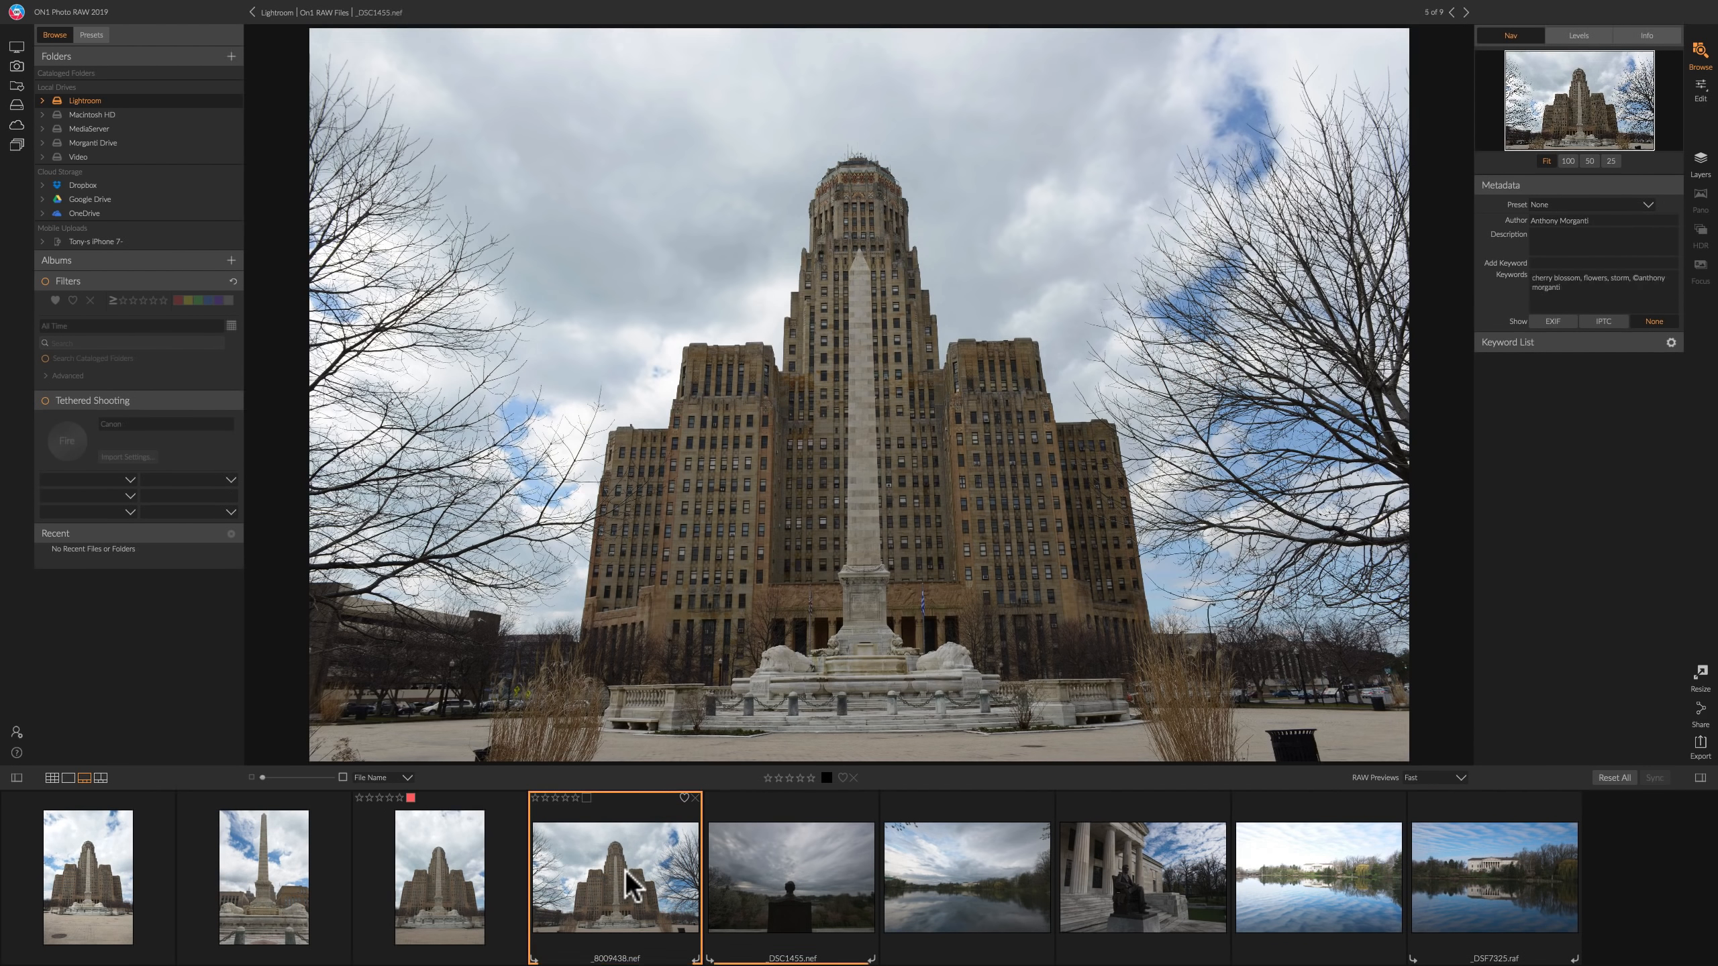
key("Left")
key("Left")
key("Right")
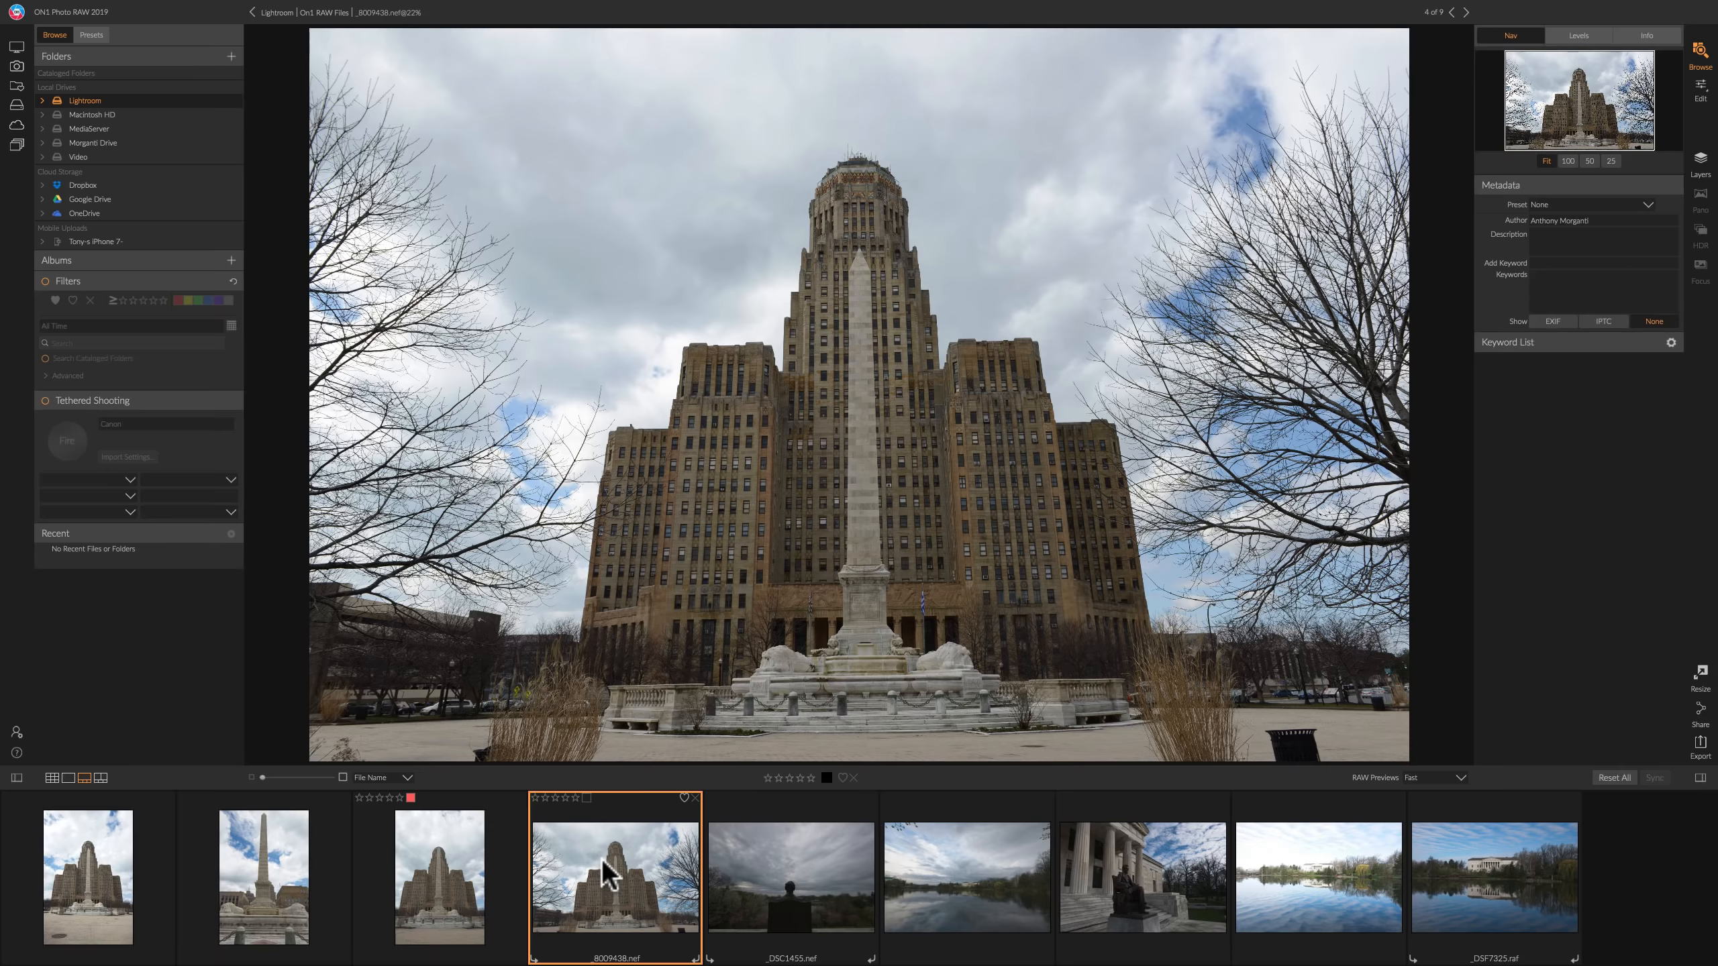
Select _8009423.nef together with _8009438.nef and show both photos side by side in Compare view.
left_click(432, 872)
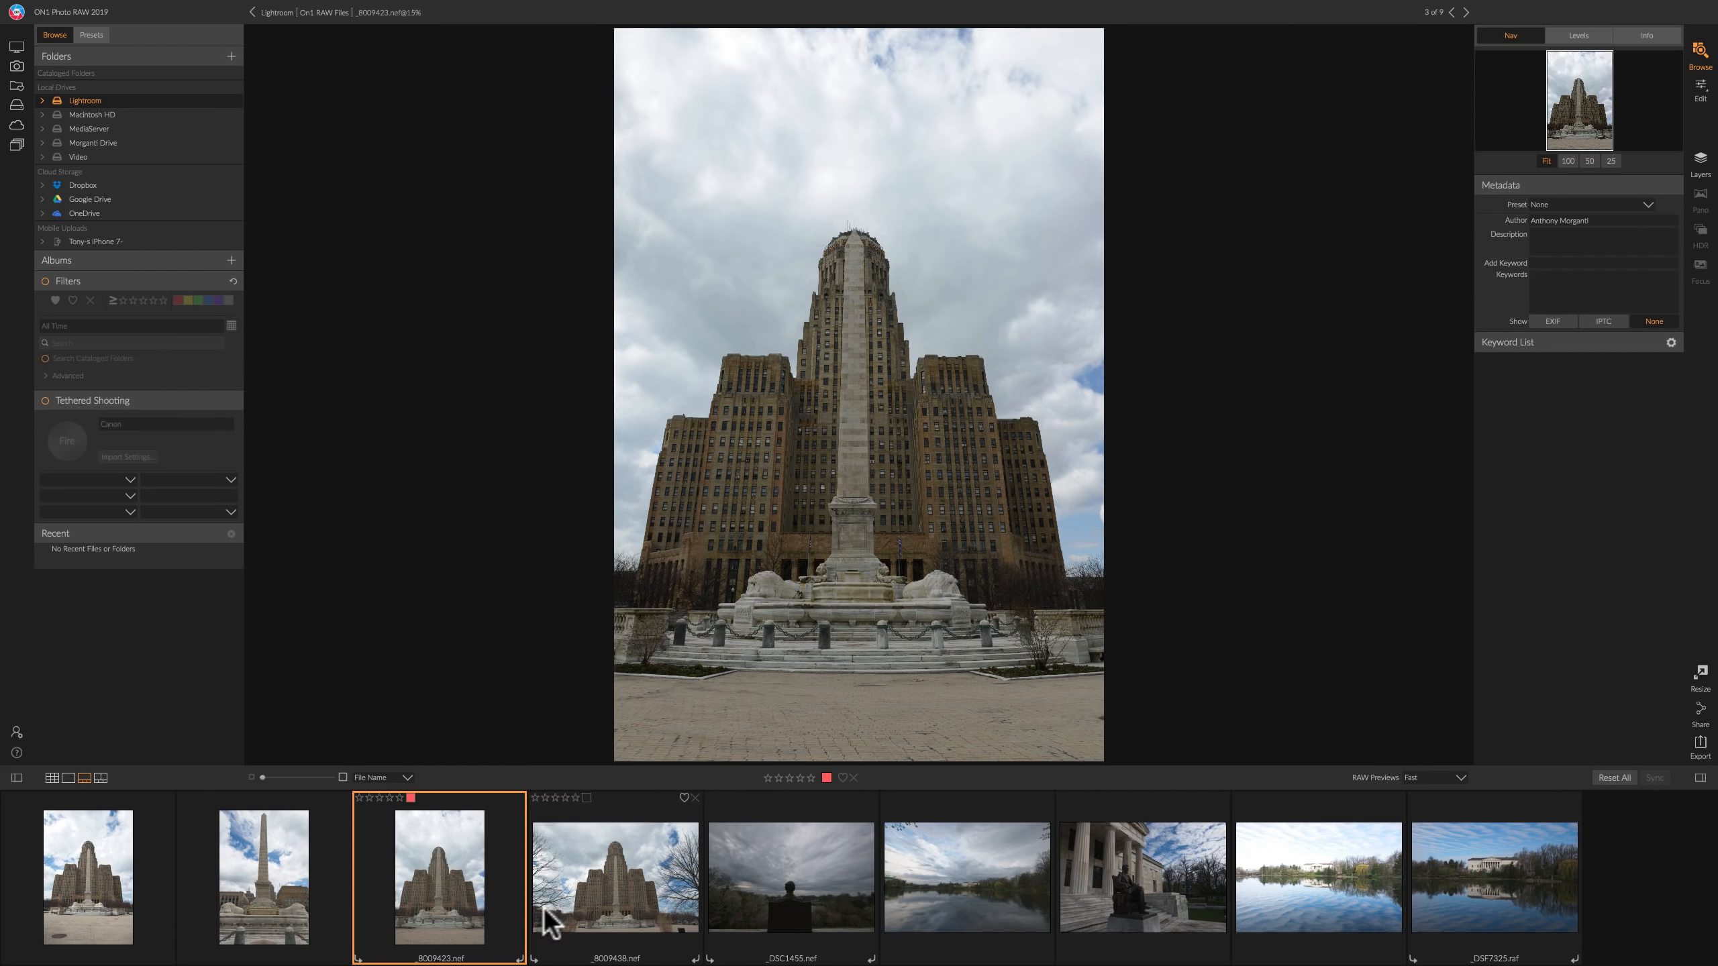
left_click(604, 893, "super")
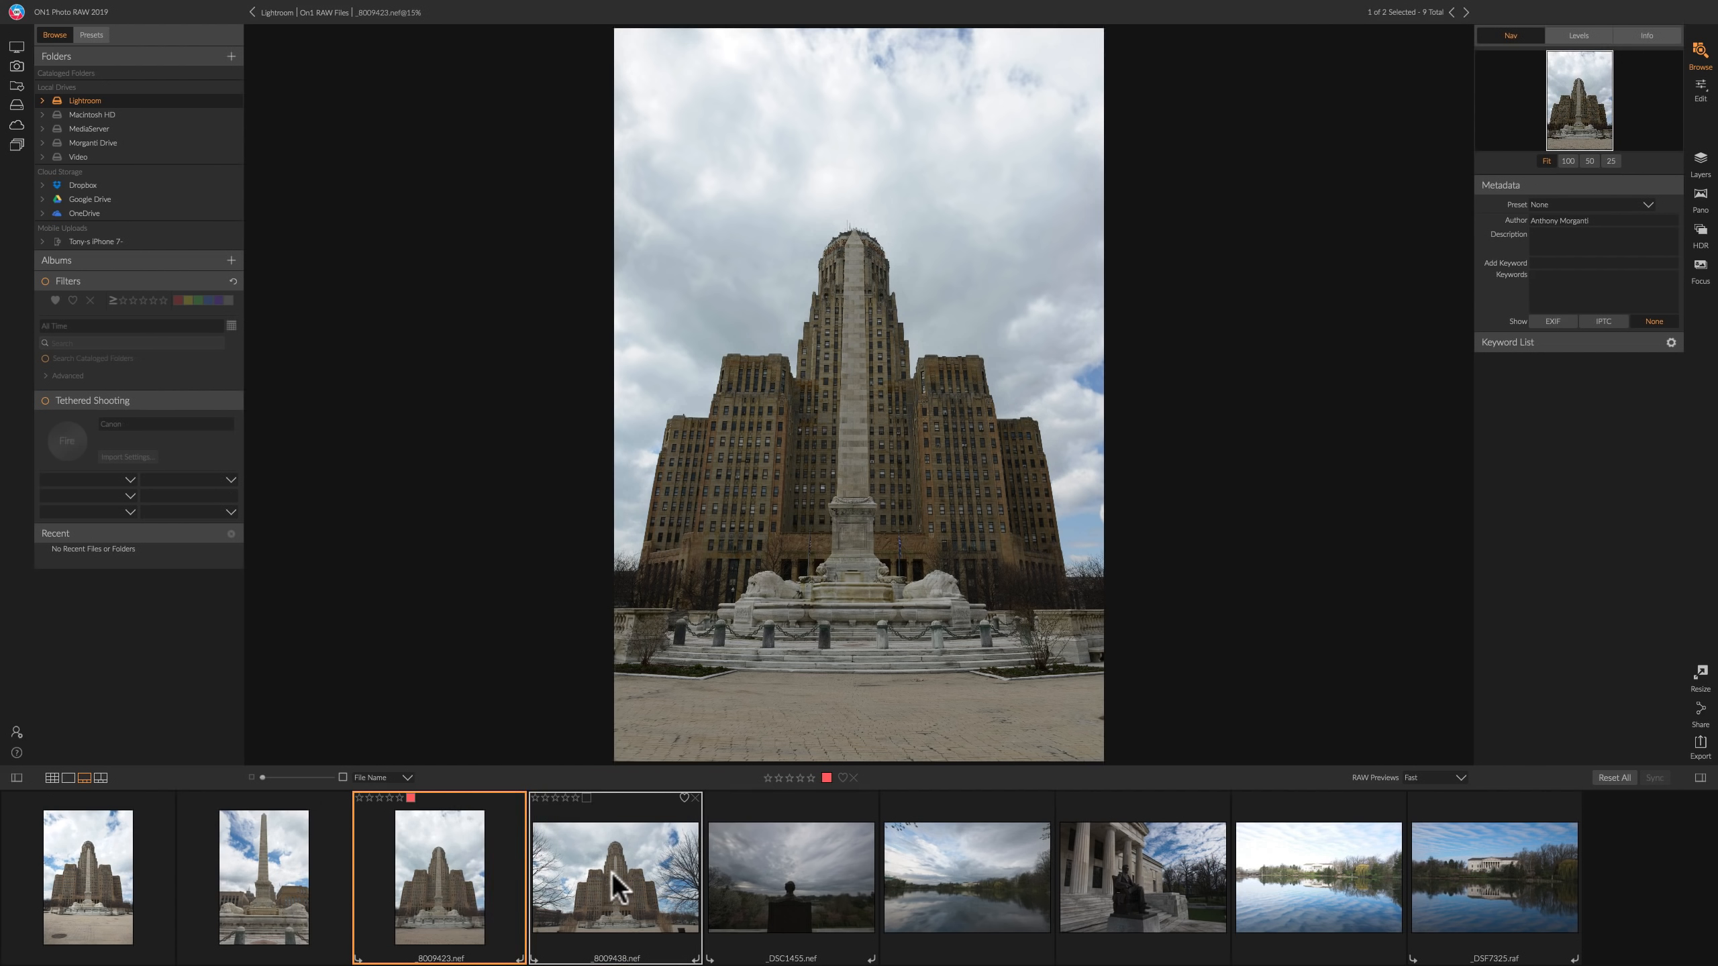
left_click(102, 777)
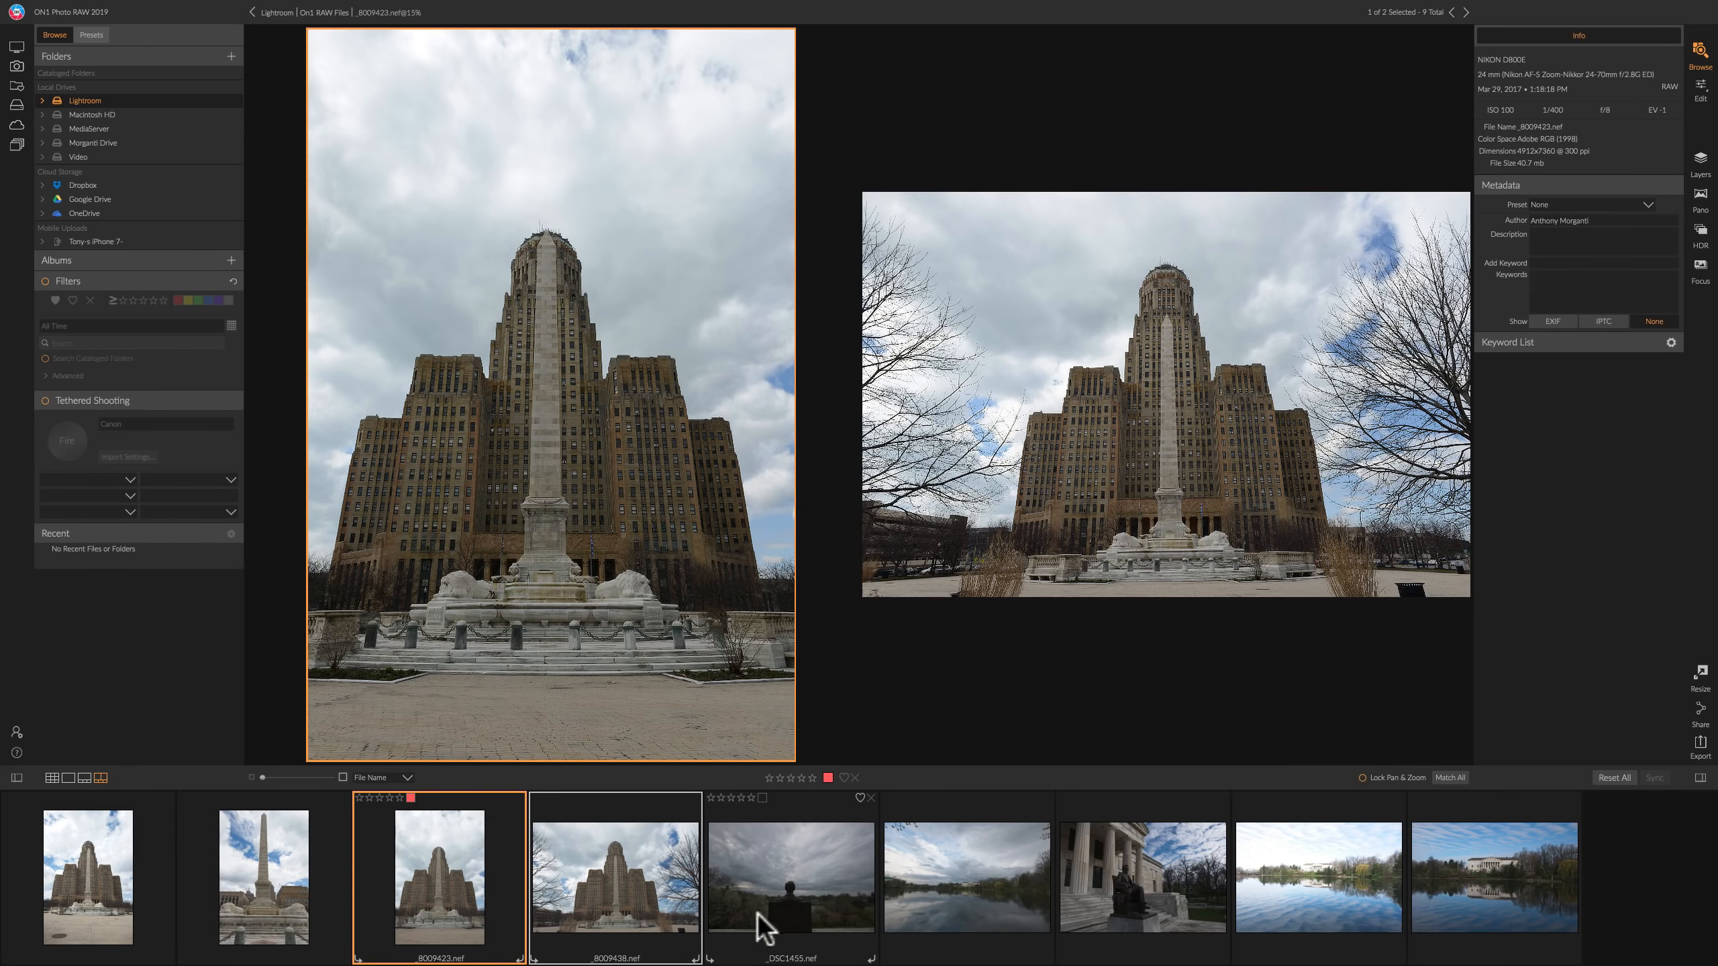
Compare the four photos _DSC1455.nef, _DSC1480.nef, _DSF7296.raf and _DSF7319.raf on one screen.
left_click(801, 892)
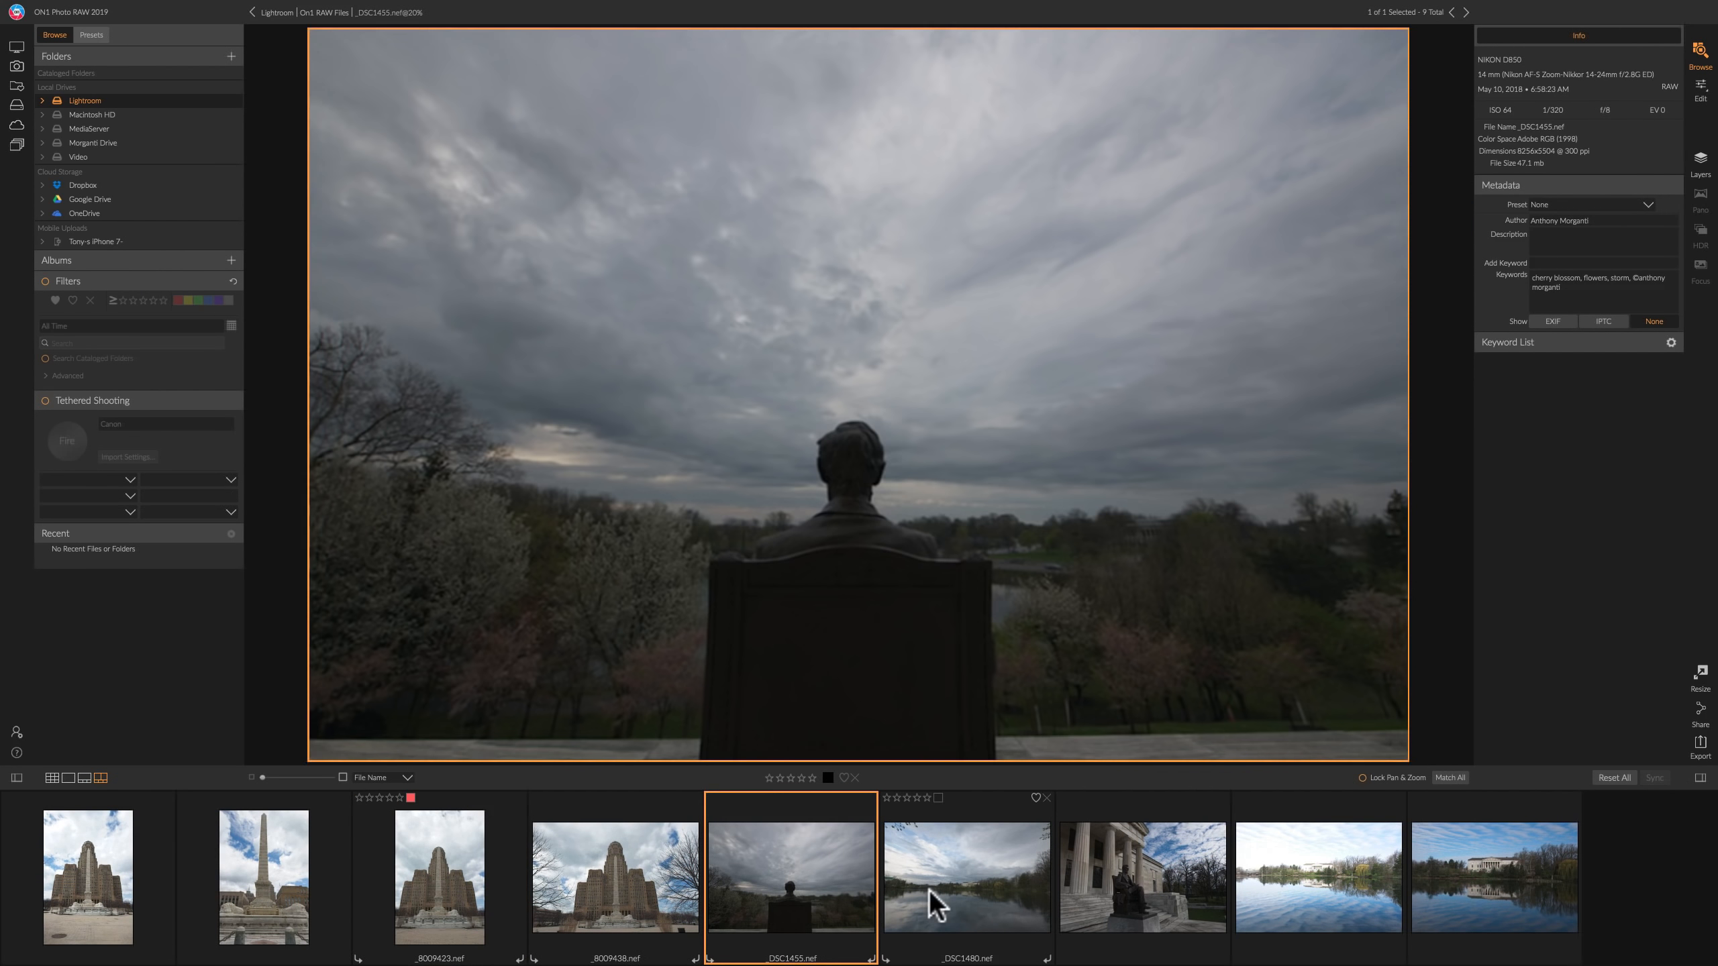
left_click(940, 886, "super")
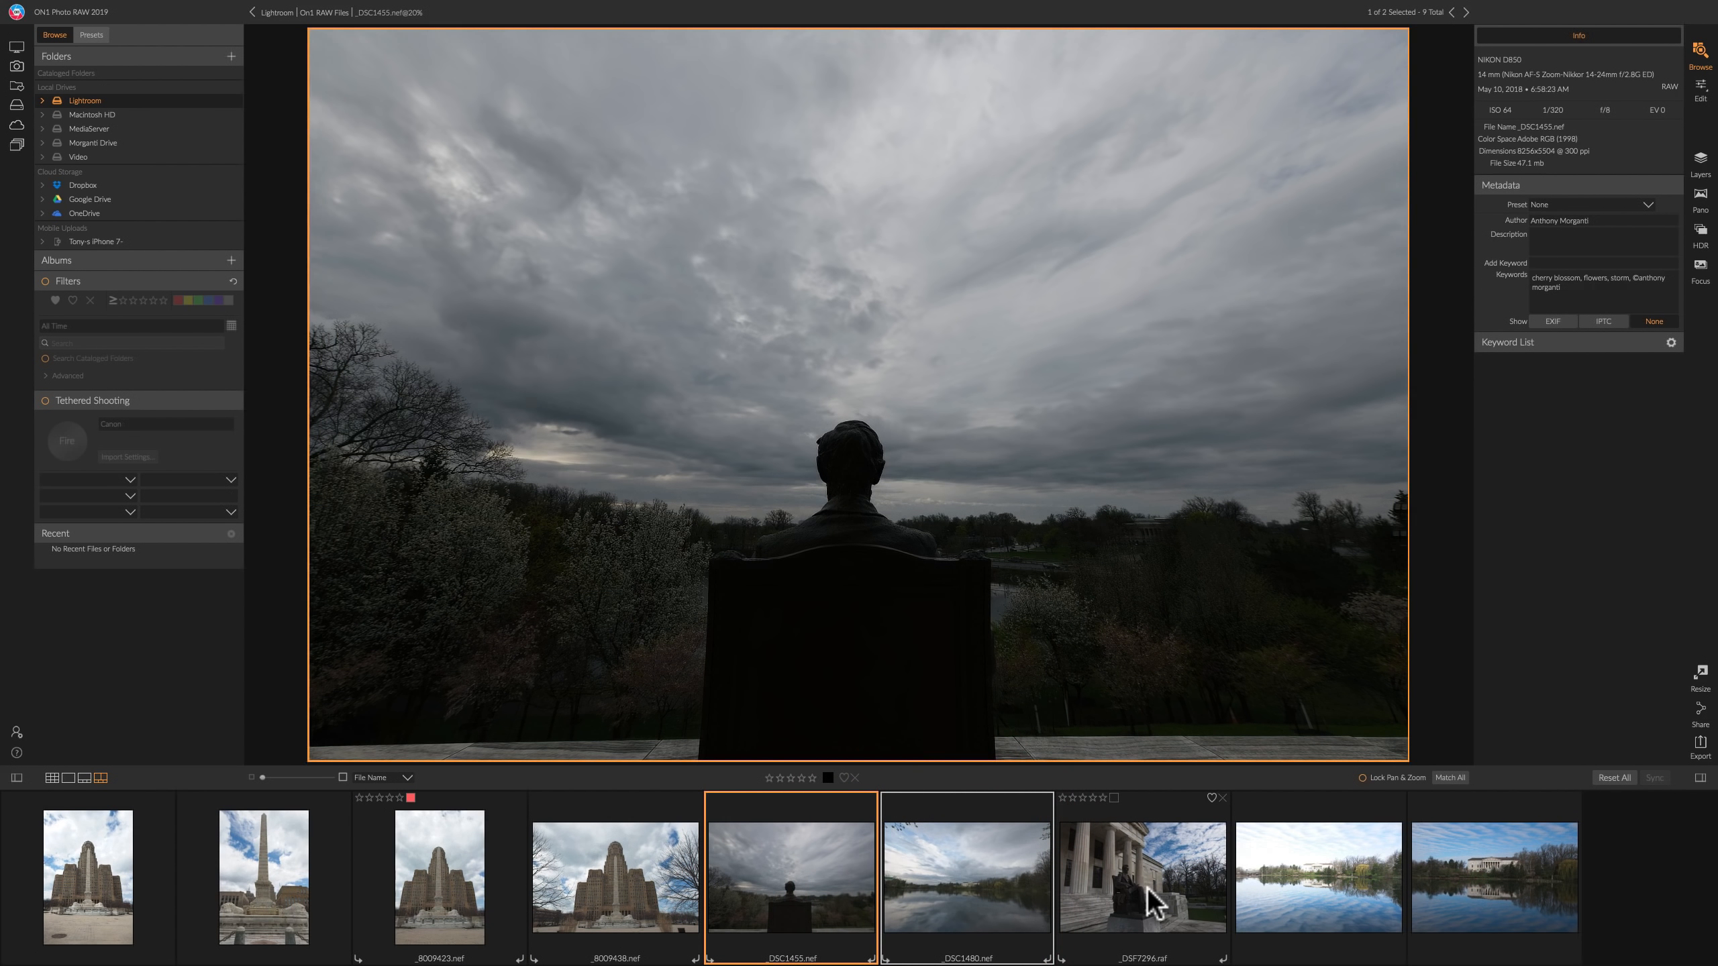
left_click(1153, 897, "super")
left_click(1310, 903, "super")
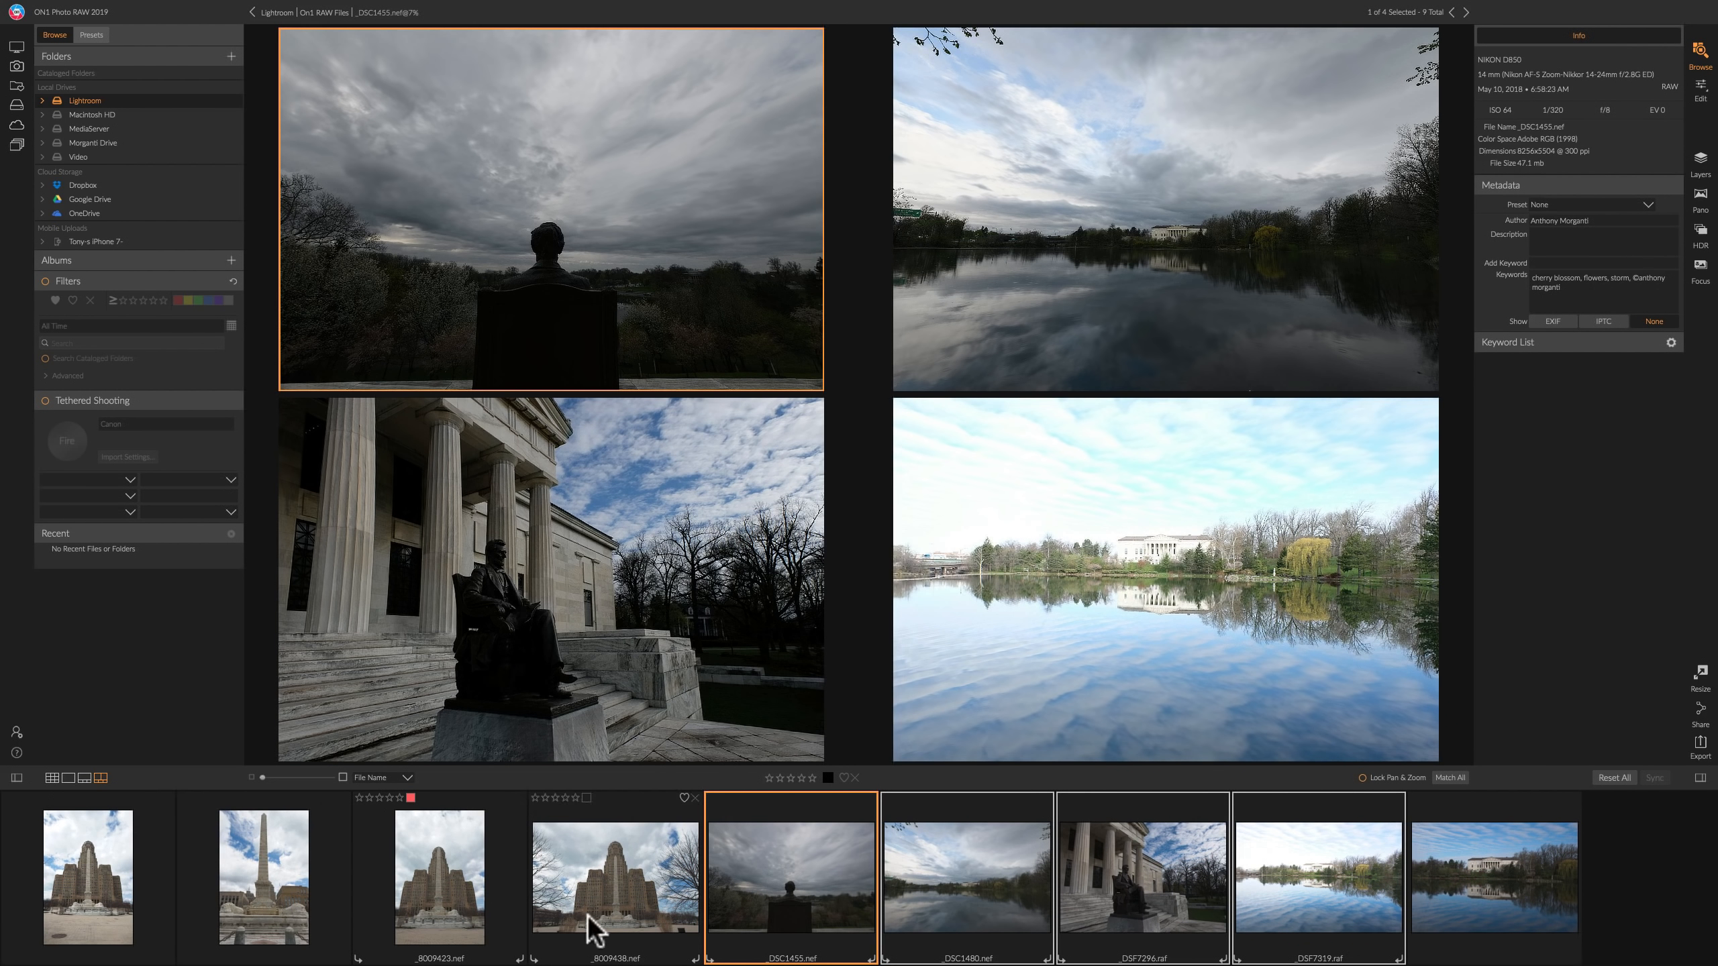
Open _8009438.nef in Detail view, inspect the top of the tower at 100% zoom and return to Fit.
left_click(583, 902)
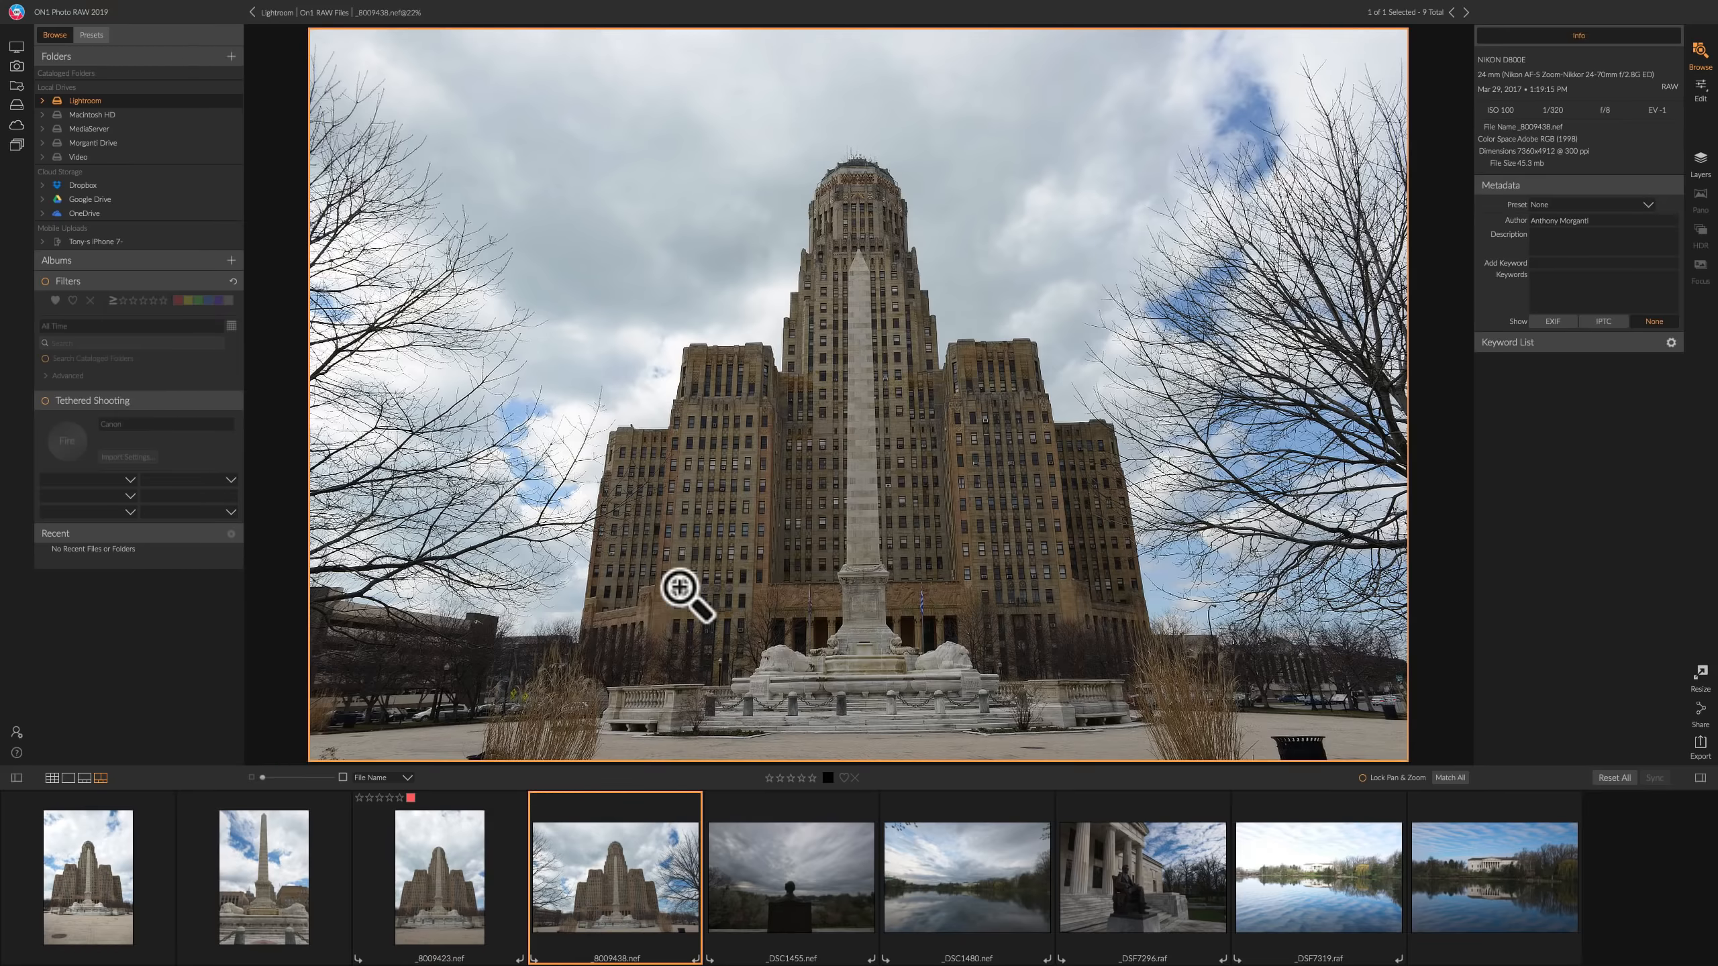
key("e")
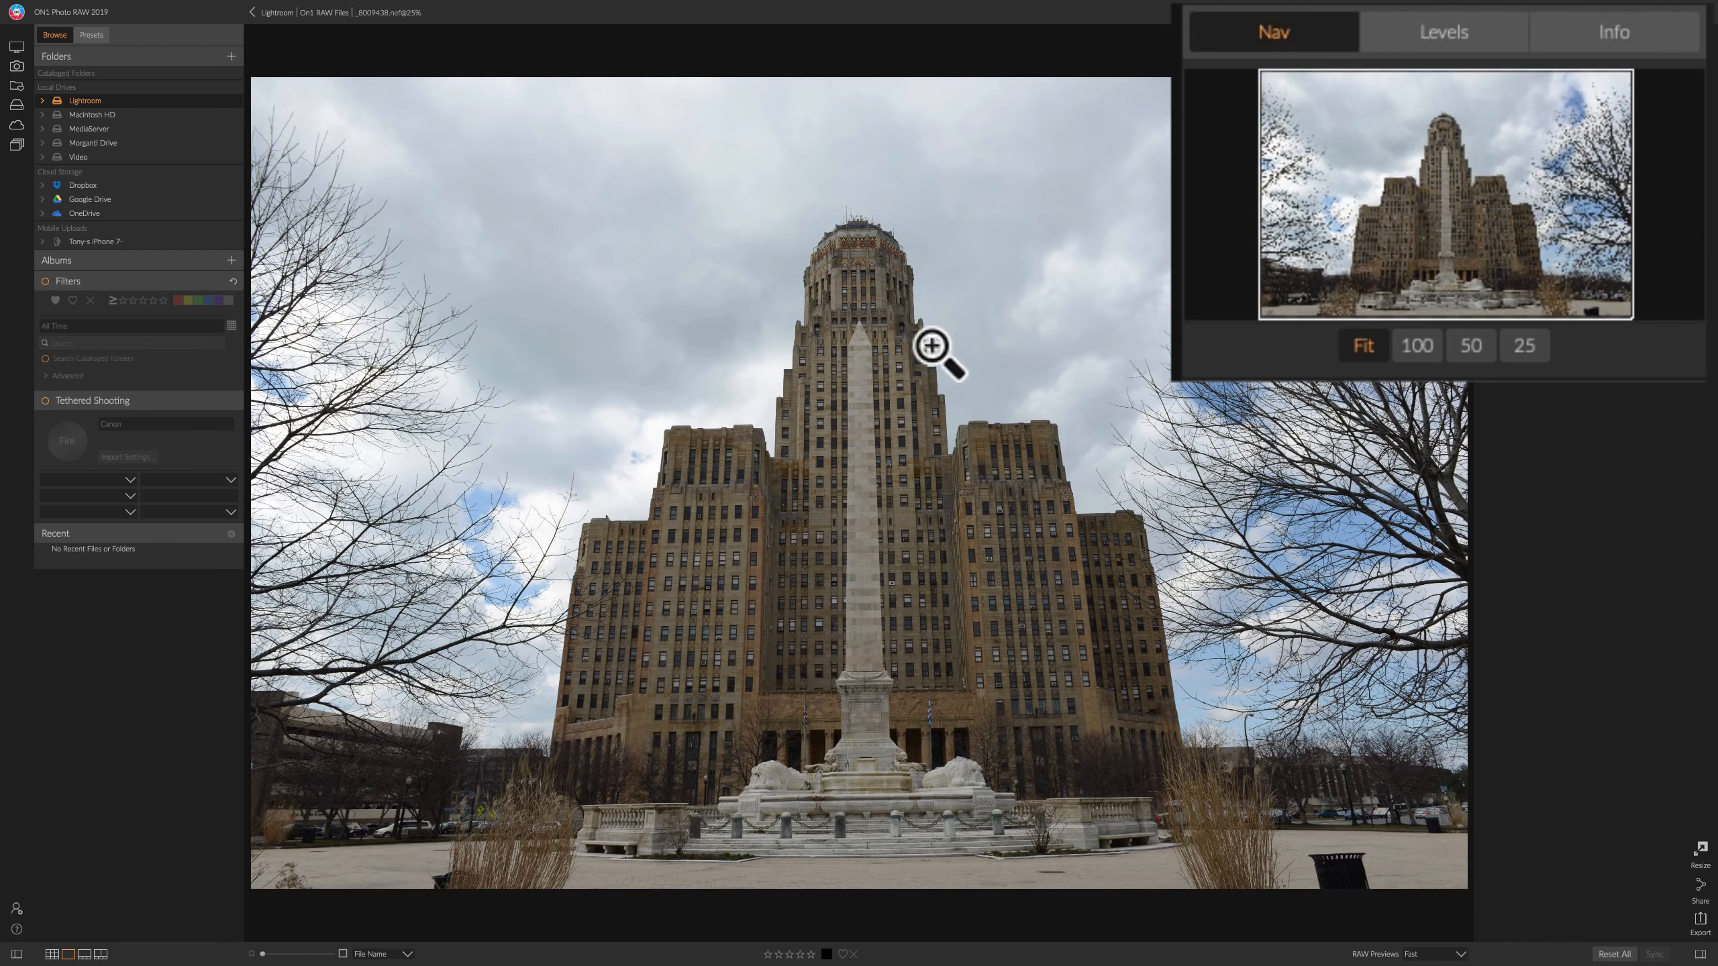
left_click(877, 369)
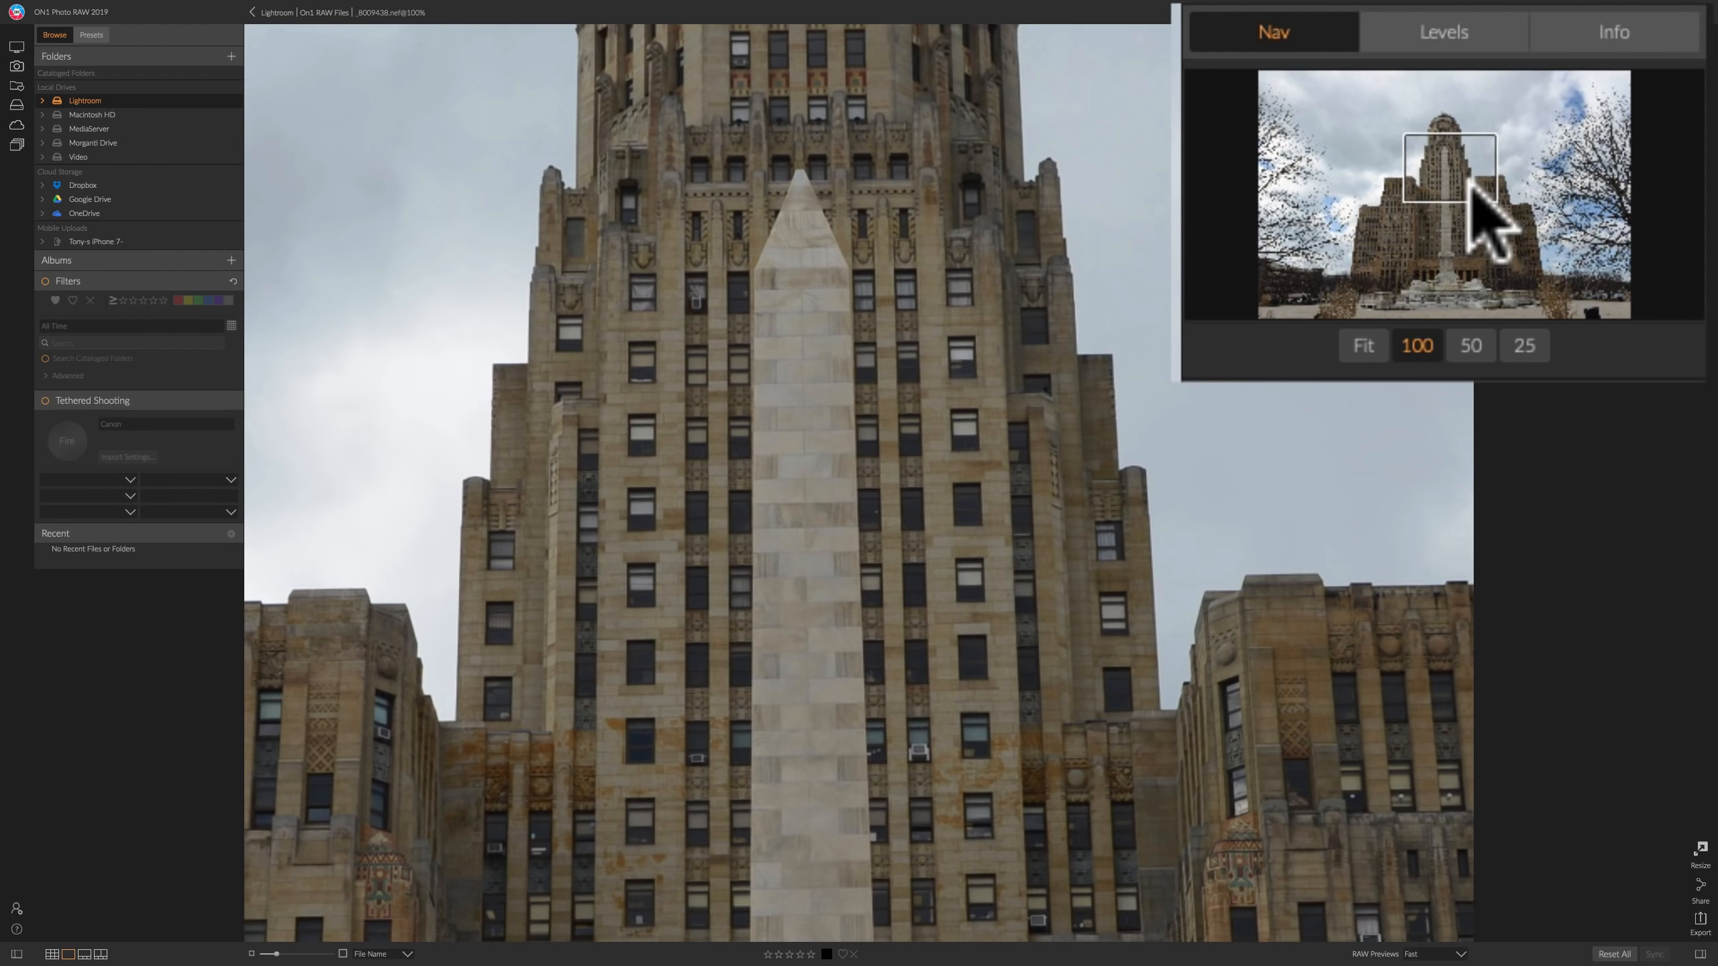
left_click_drag(1441, 155, 1452, 125)
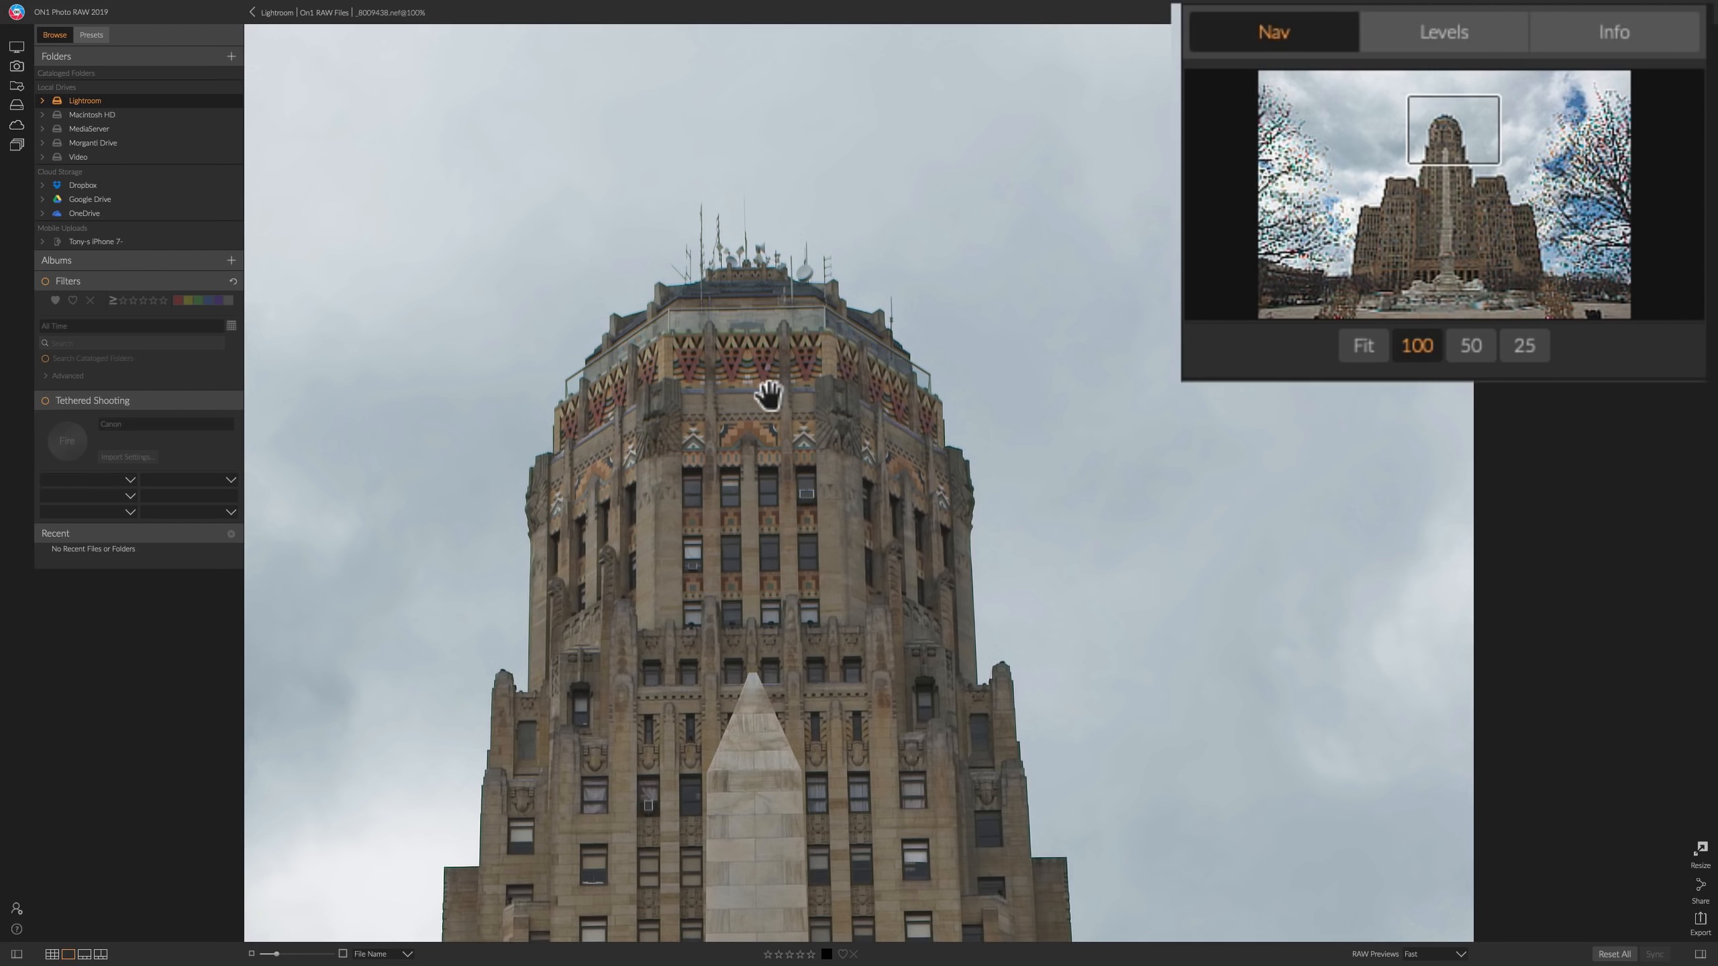
left_click(769, 396)
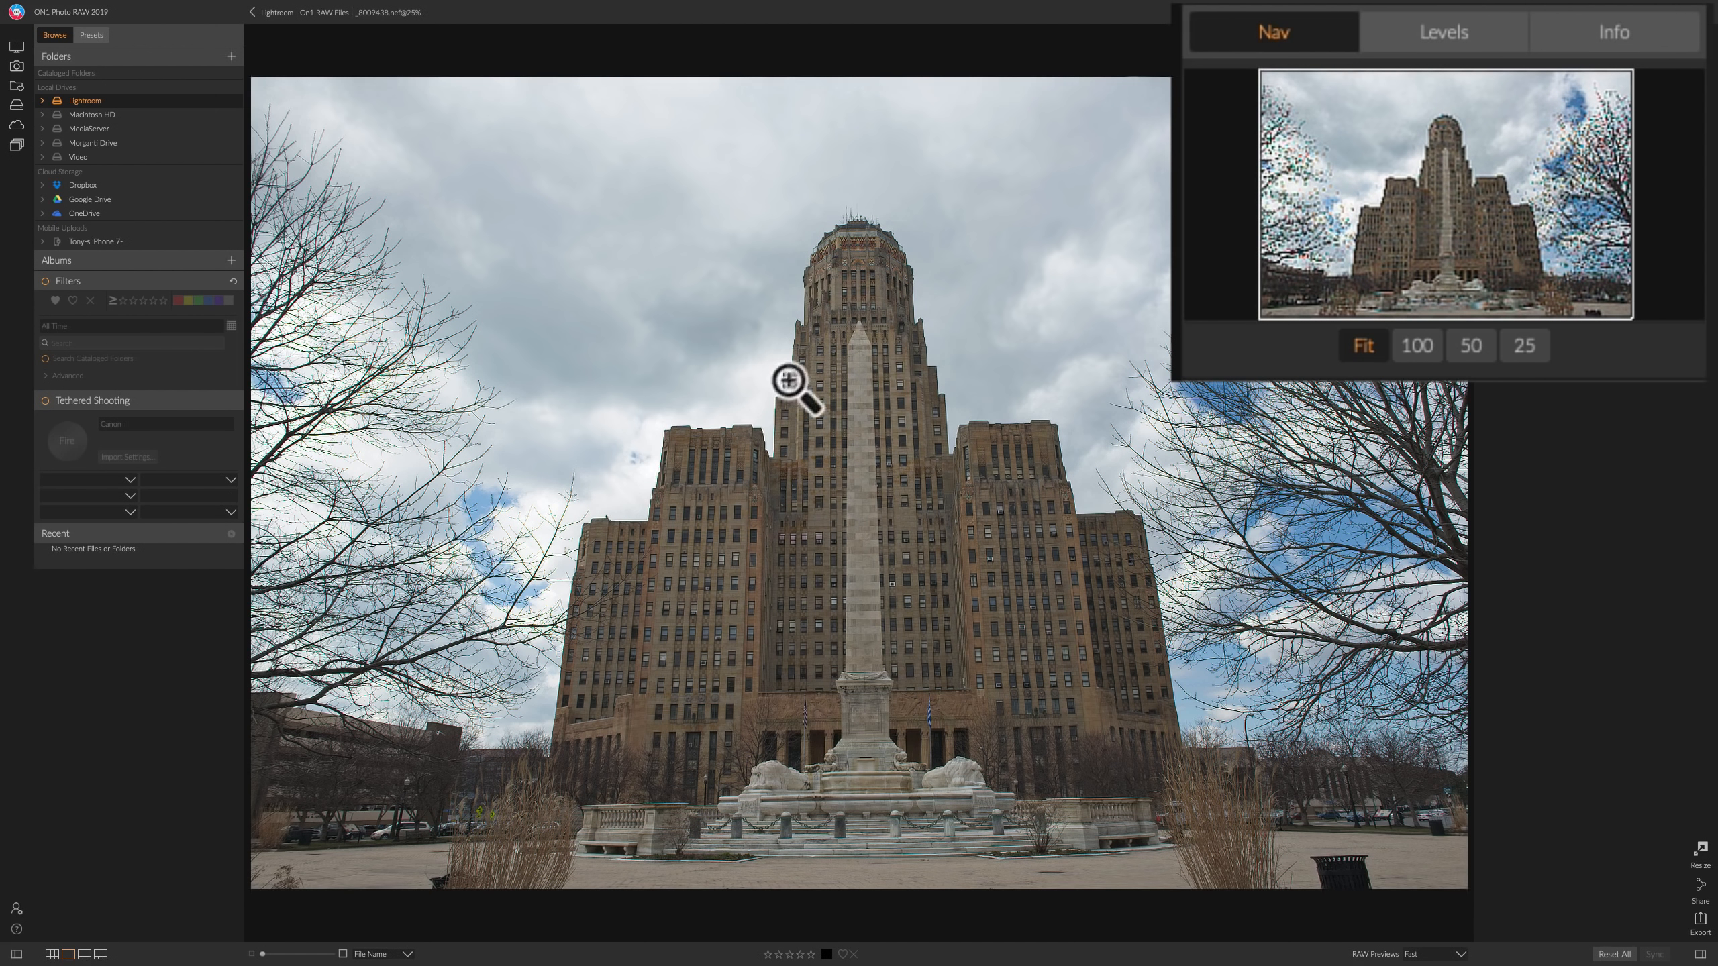
Examine the photo's Levels histogram and its Info data.
left_click(1462, 30)
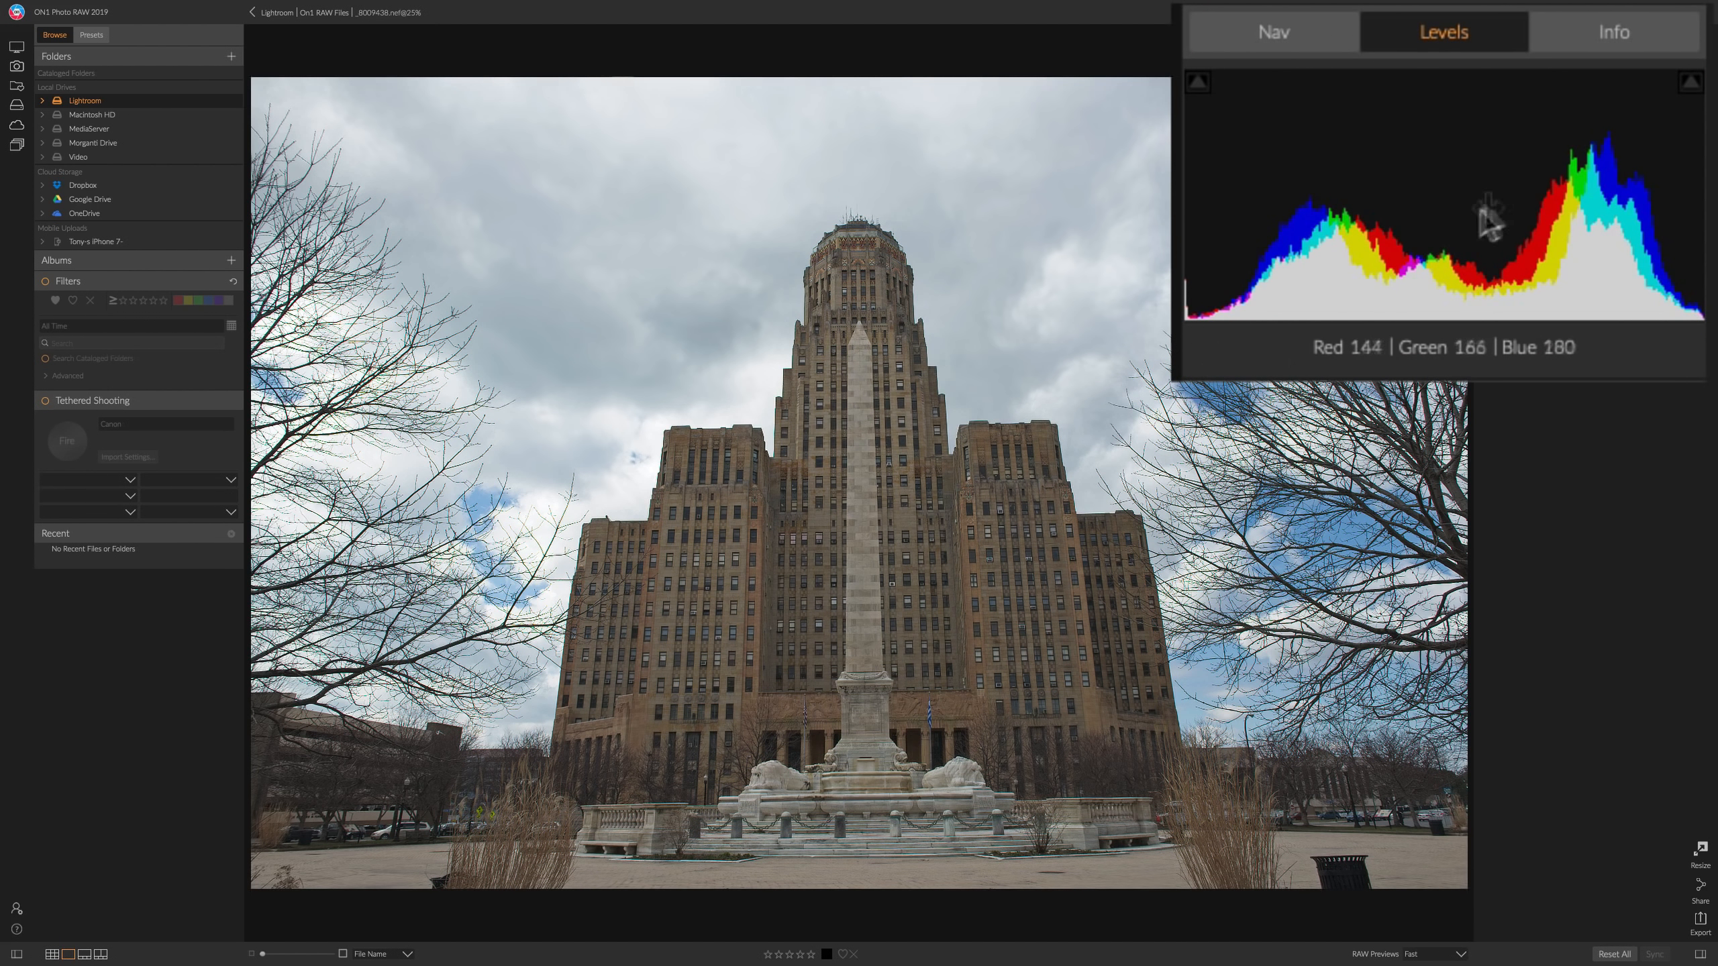
left_click(1617, 35)
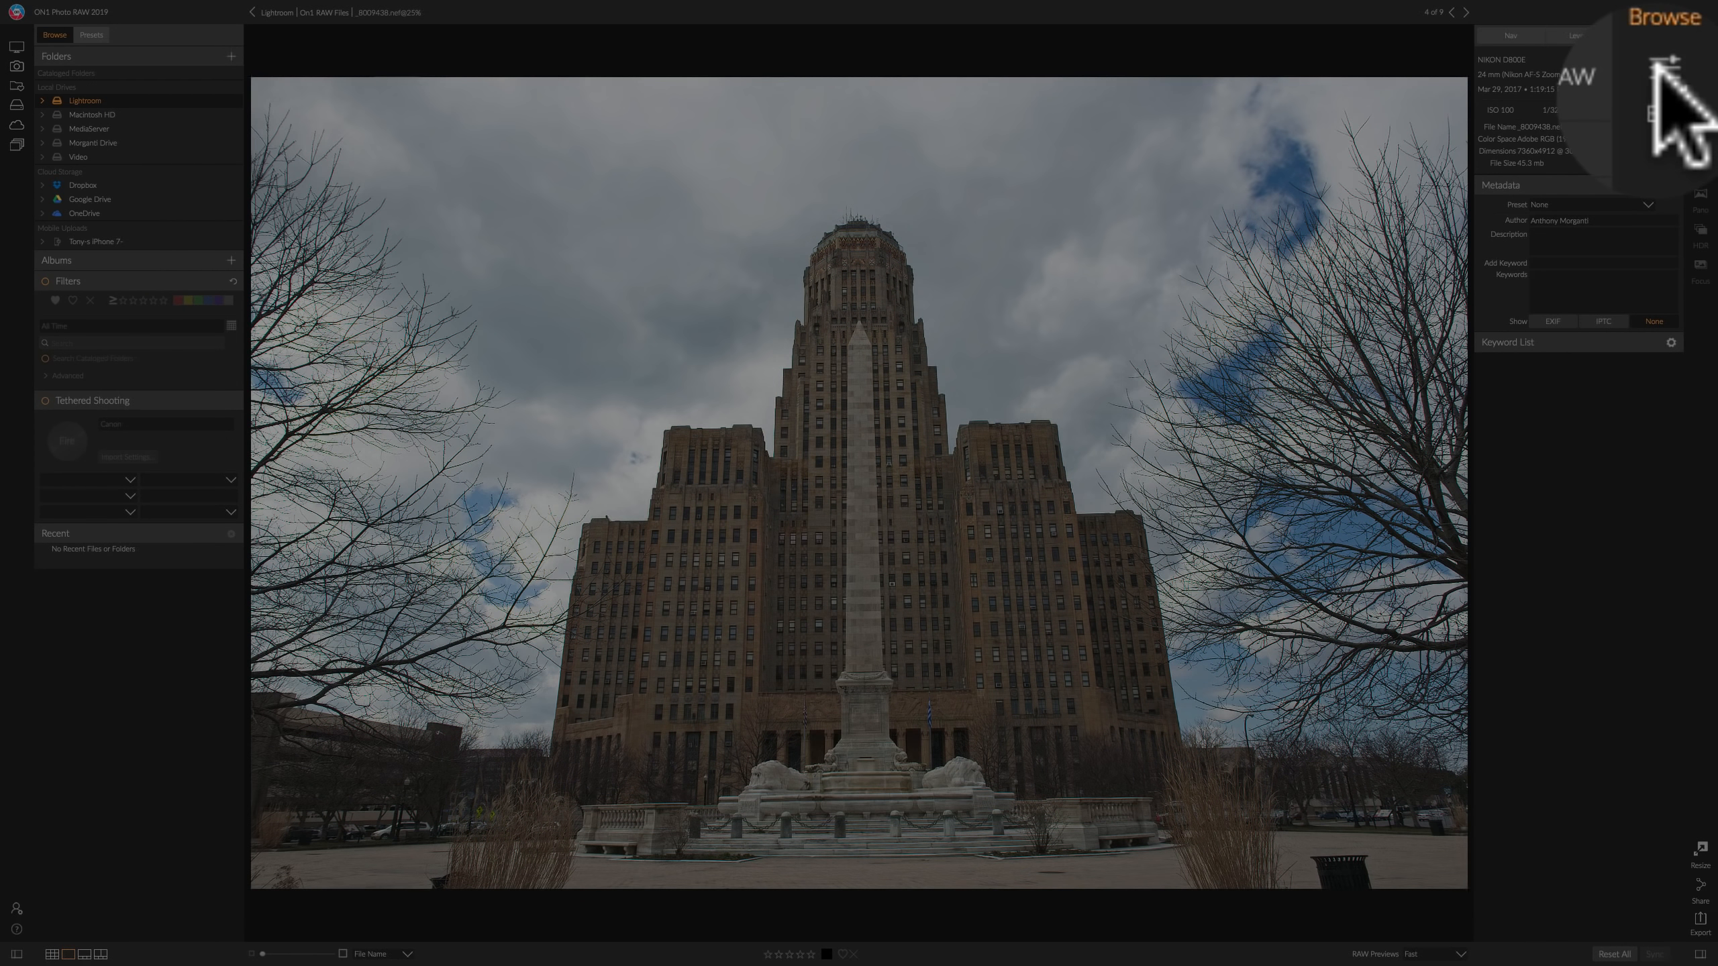
Open the photo for editing, expand the Tone & Color settings and choose the ON1 Standard camera profile.
left_click(1700, 85)
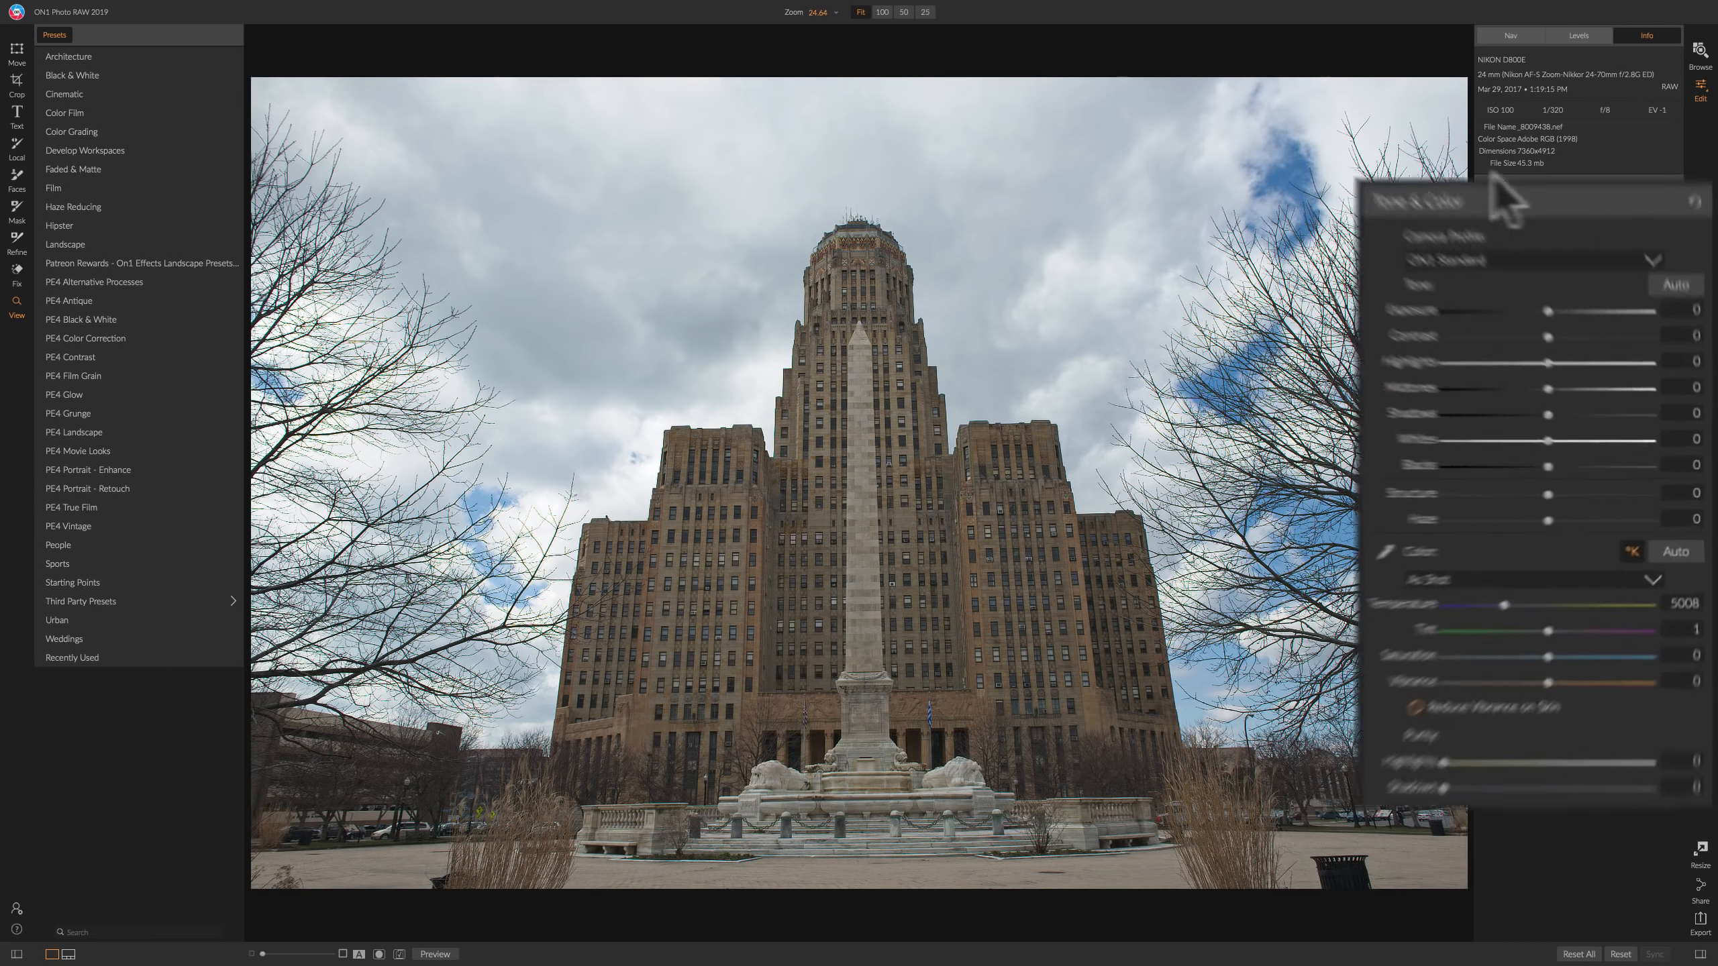
left_click(1559, 319)
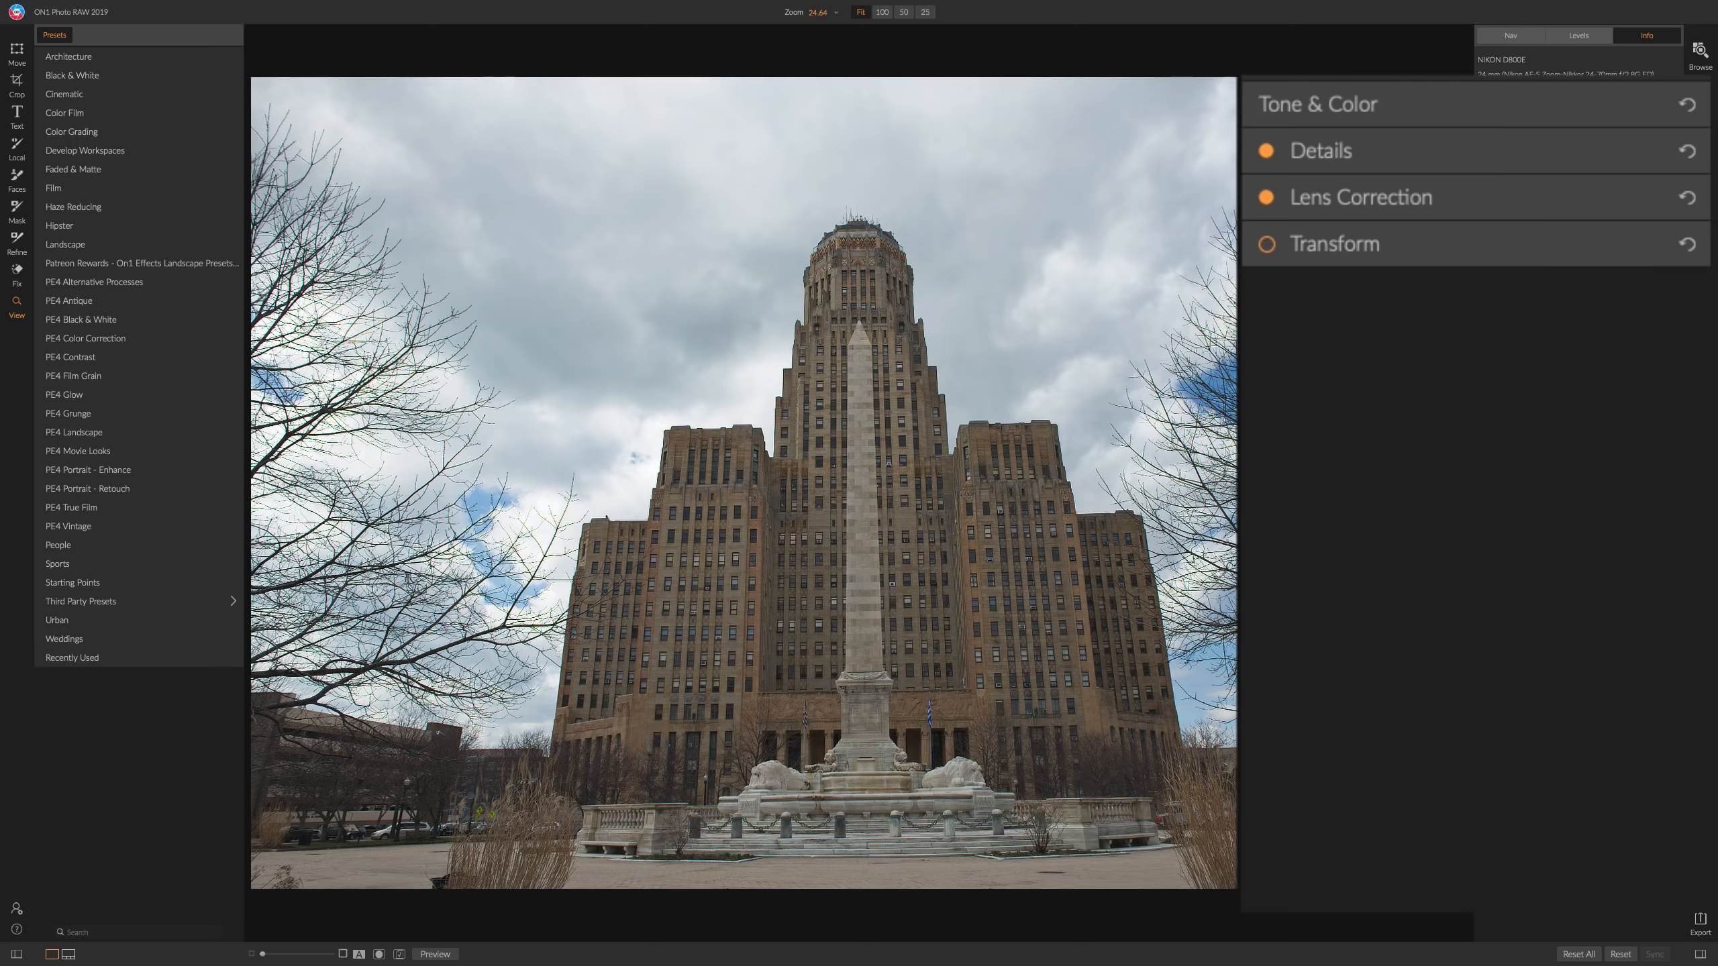
left_click(1448, 103)
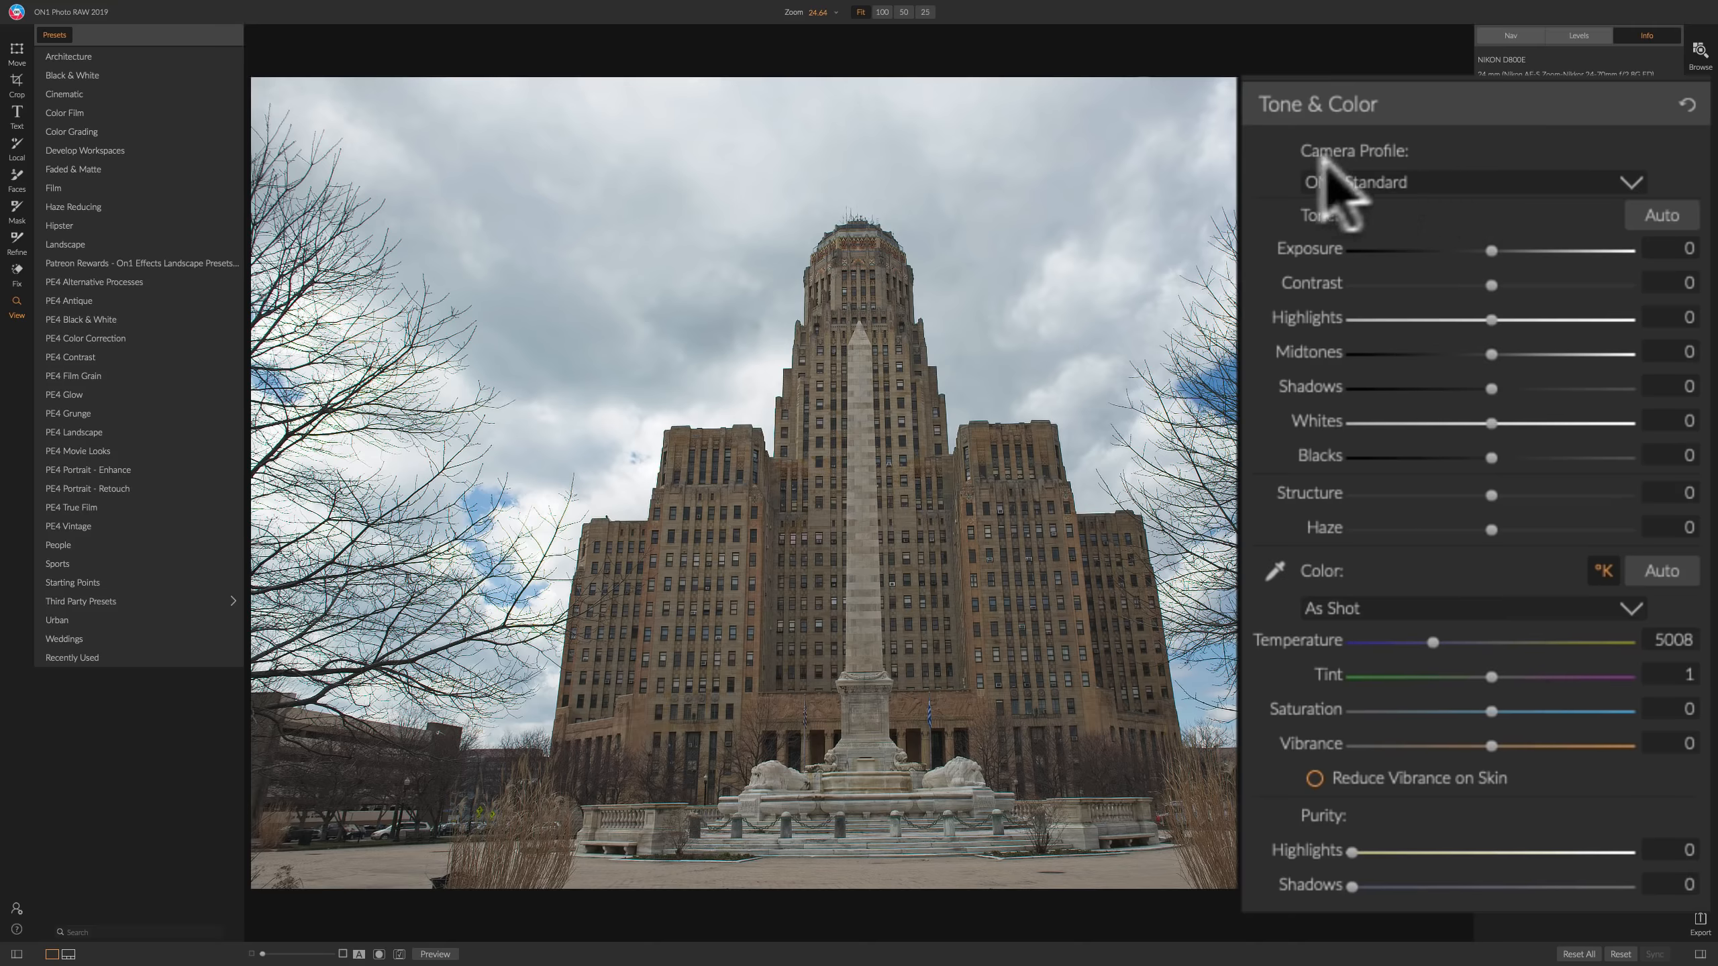
left_click(1630, 181)
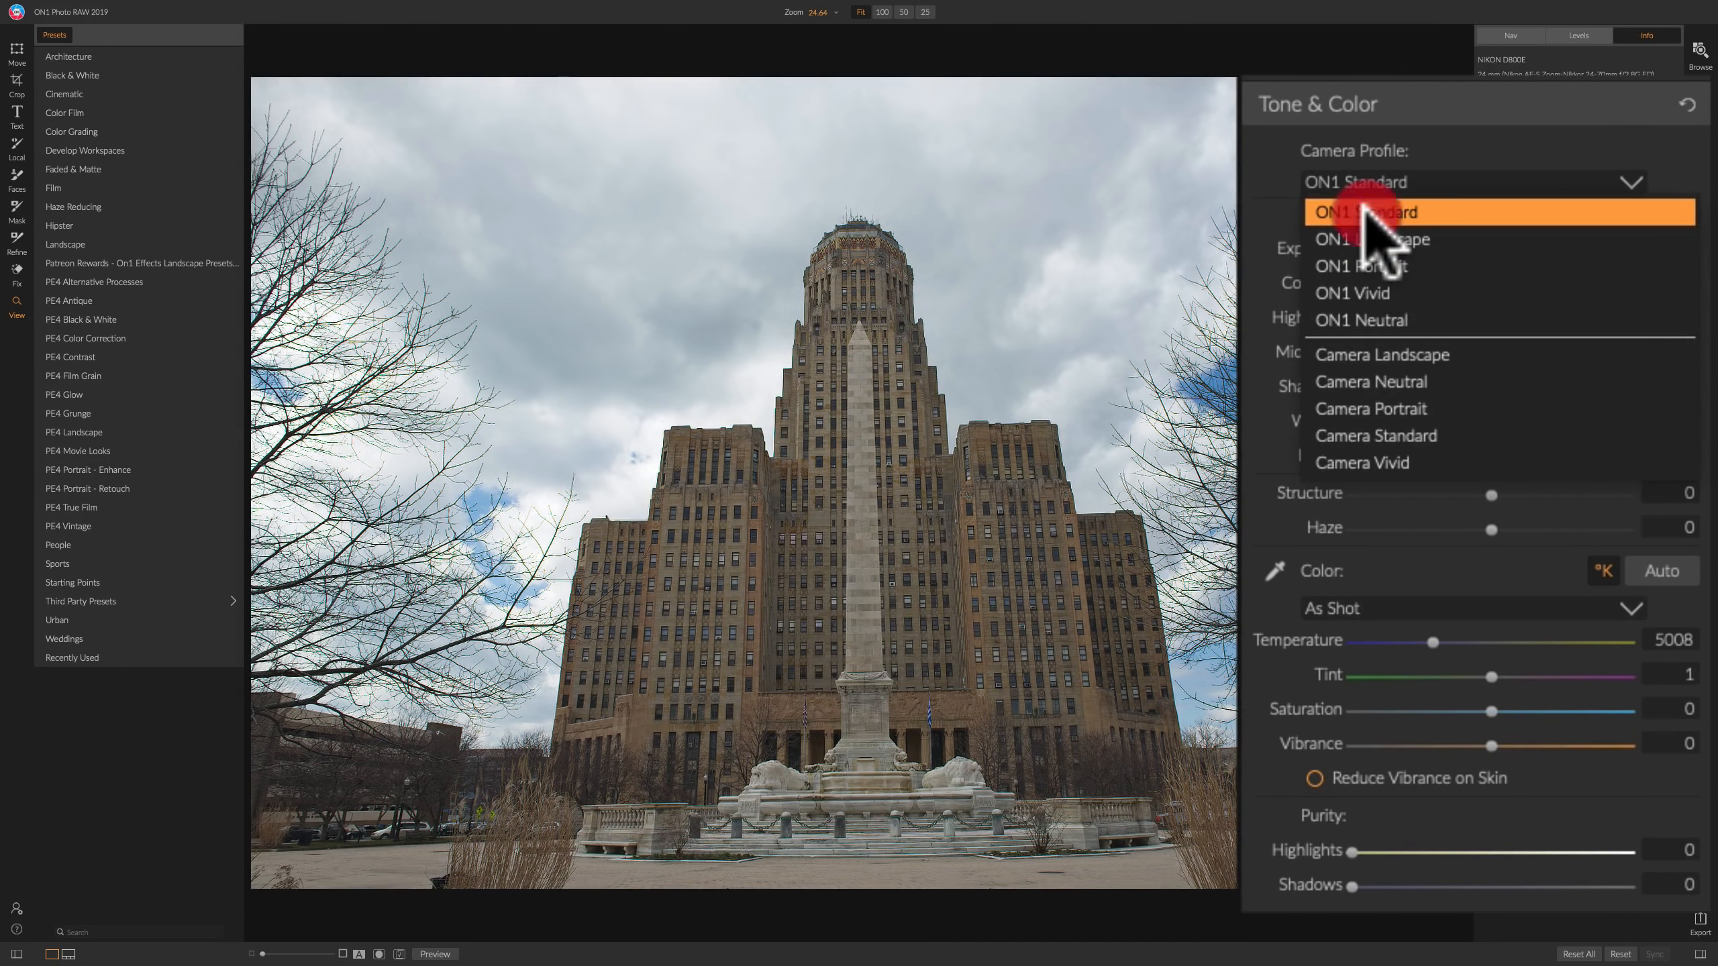
left_click(1363, 212)
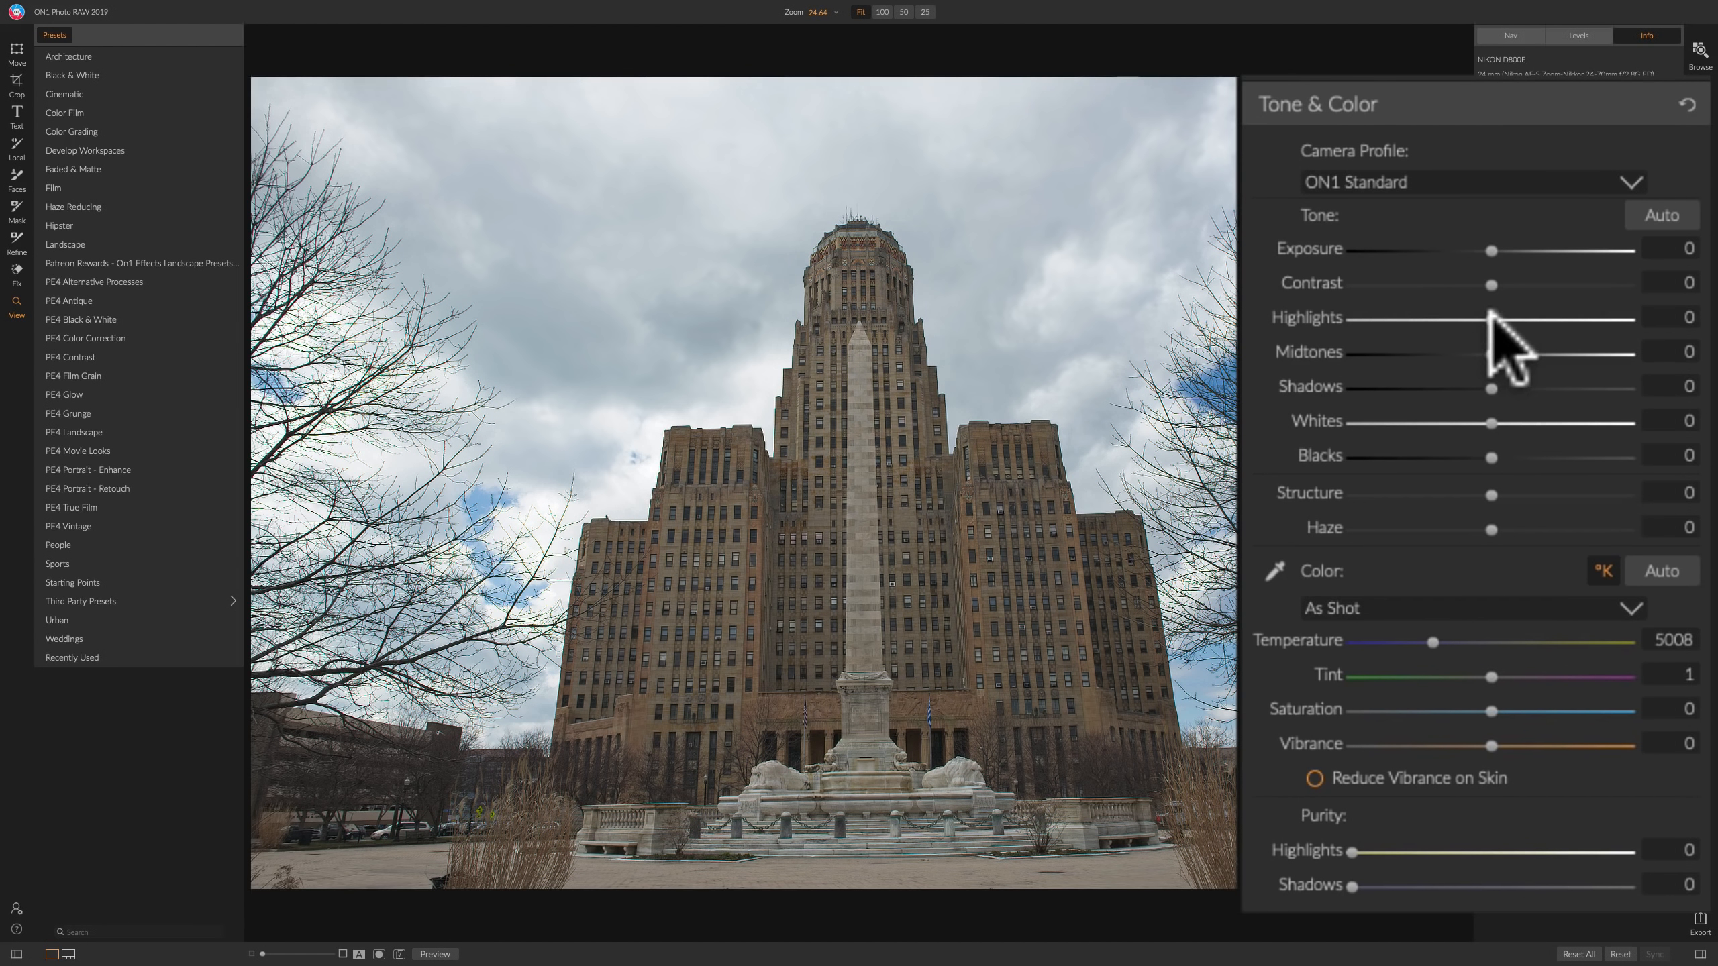
Set the photo's Highlights to -82, Shadows to 63 and Midtones to 16.
left_click_drag(1490, 317, 1367, 317)
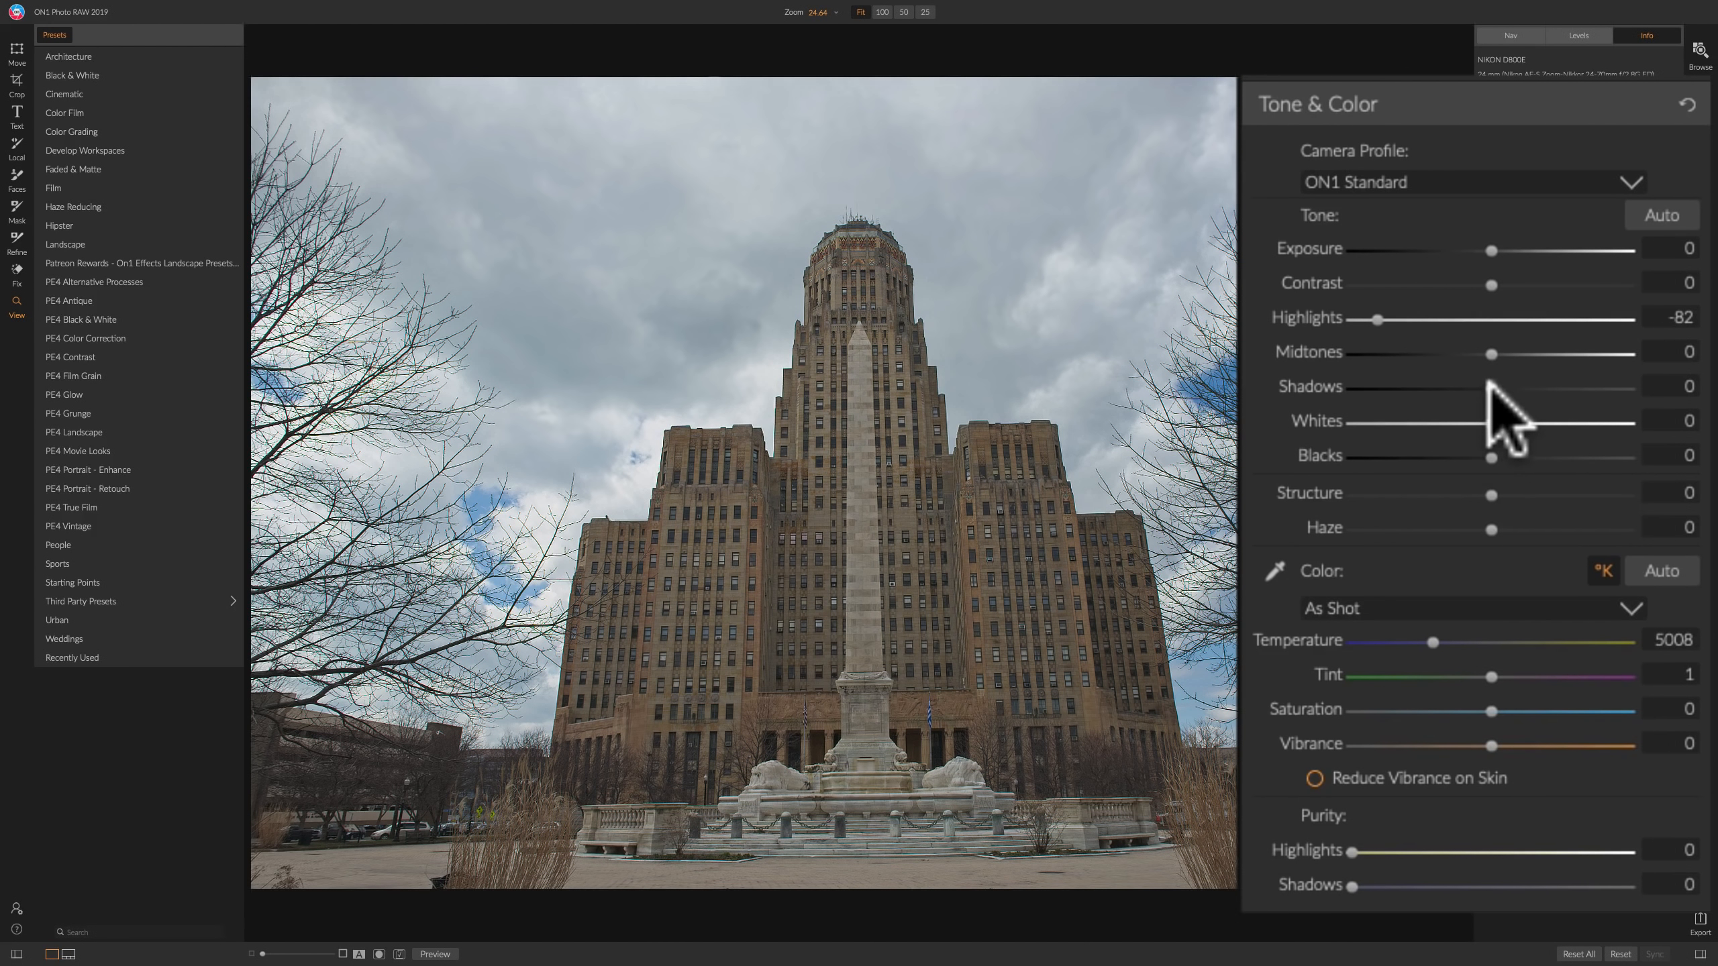
left_click_drag(1487, 384, 1553, 388)
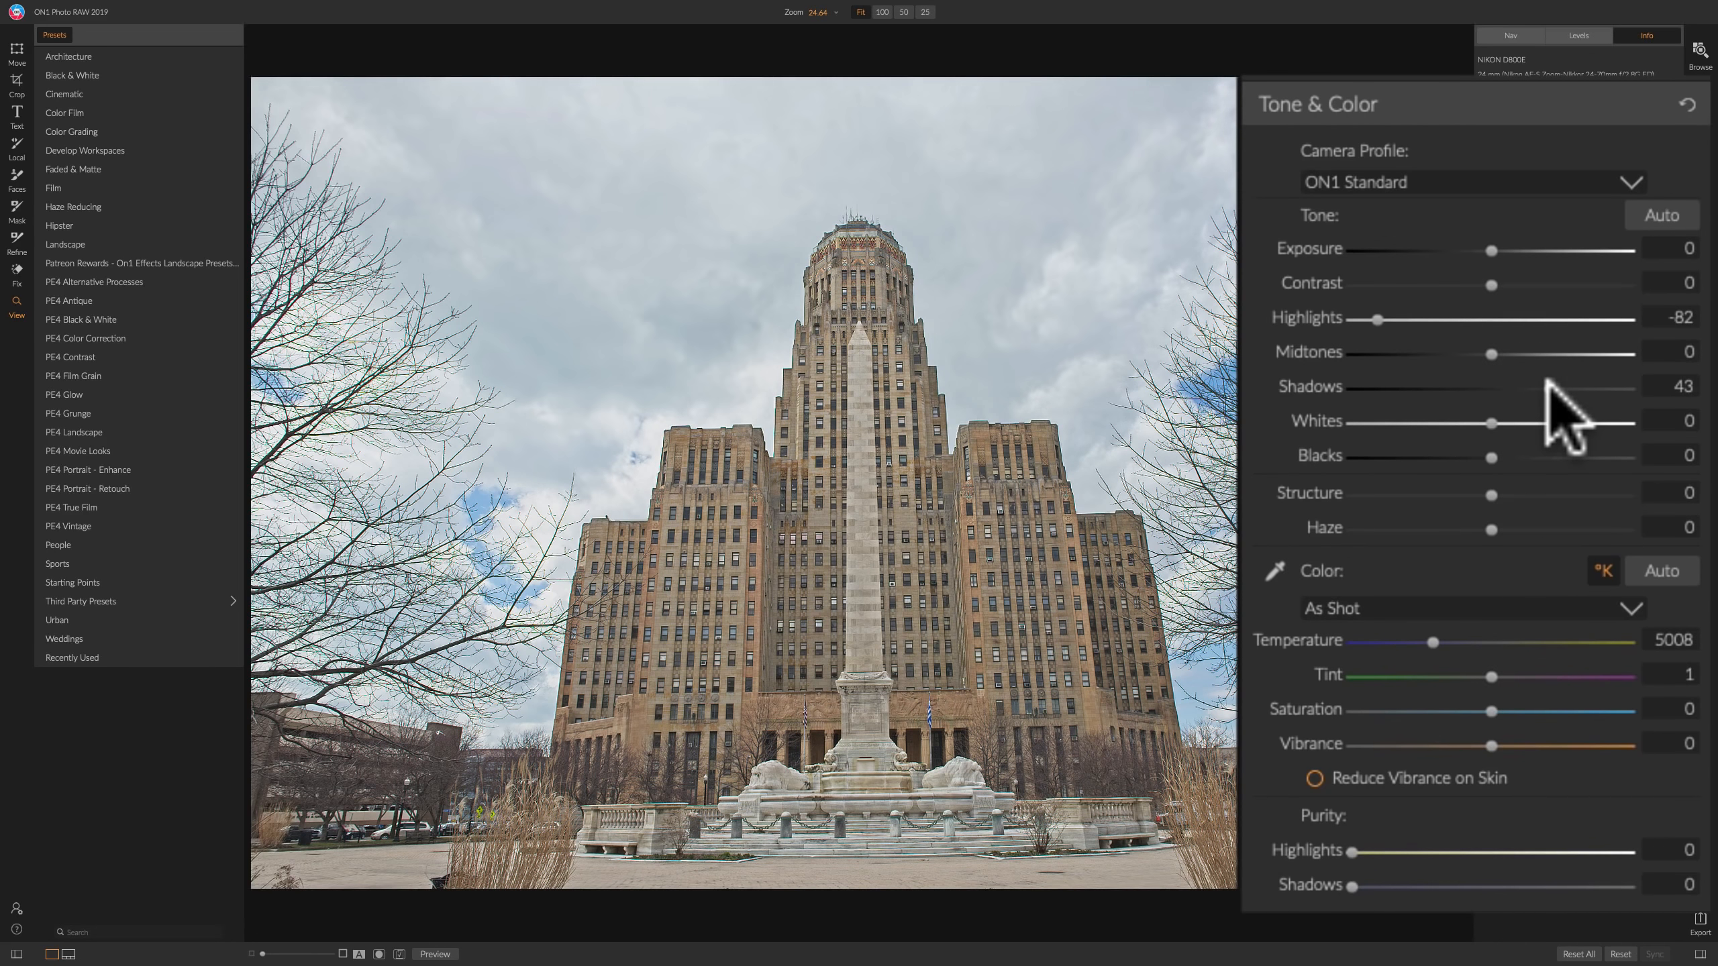
left_click_drag(1556, 383, 1573, 384)
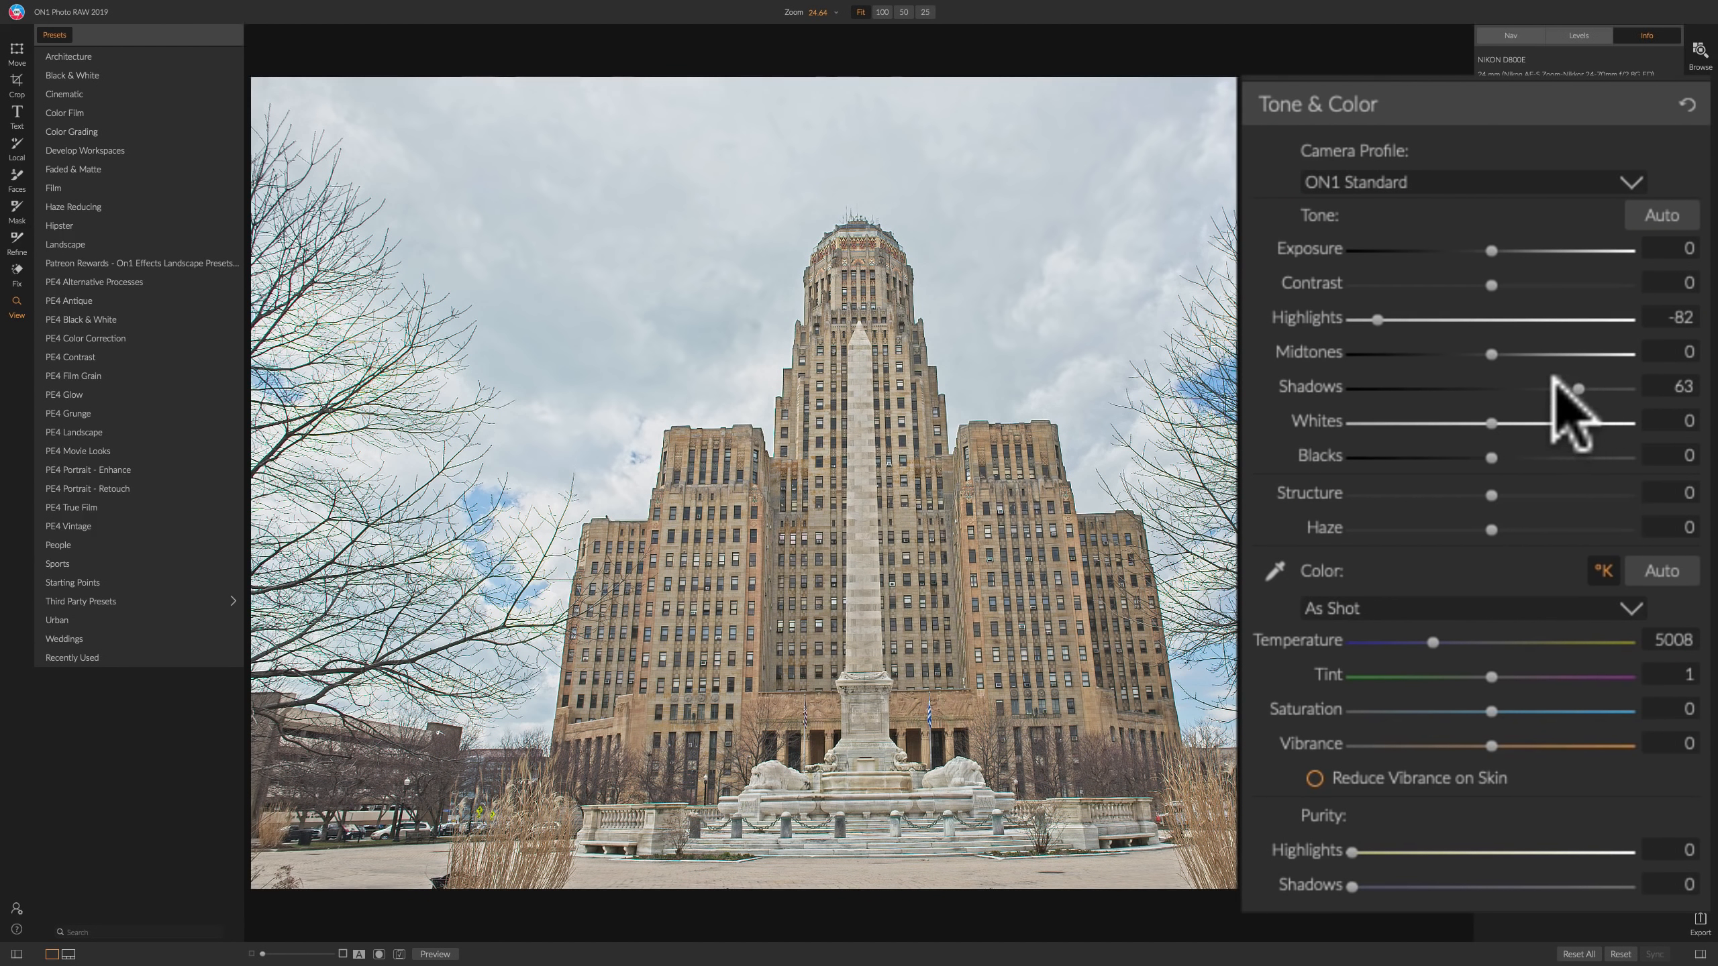
left_click_drag(1486, 346, 1510, 348)
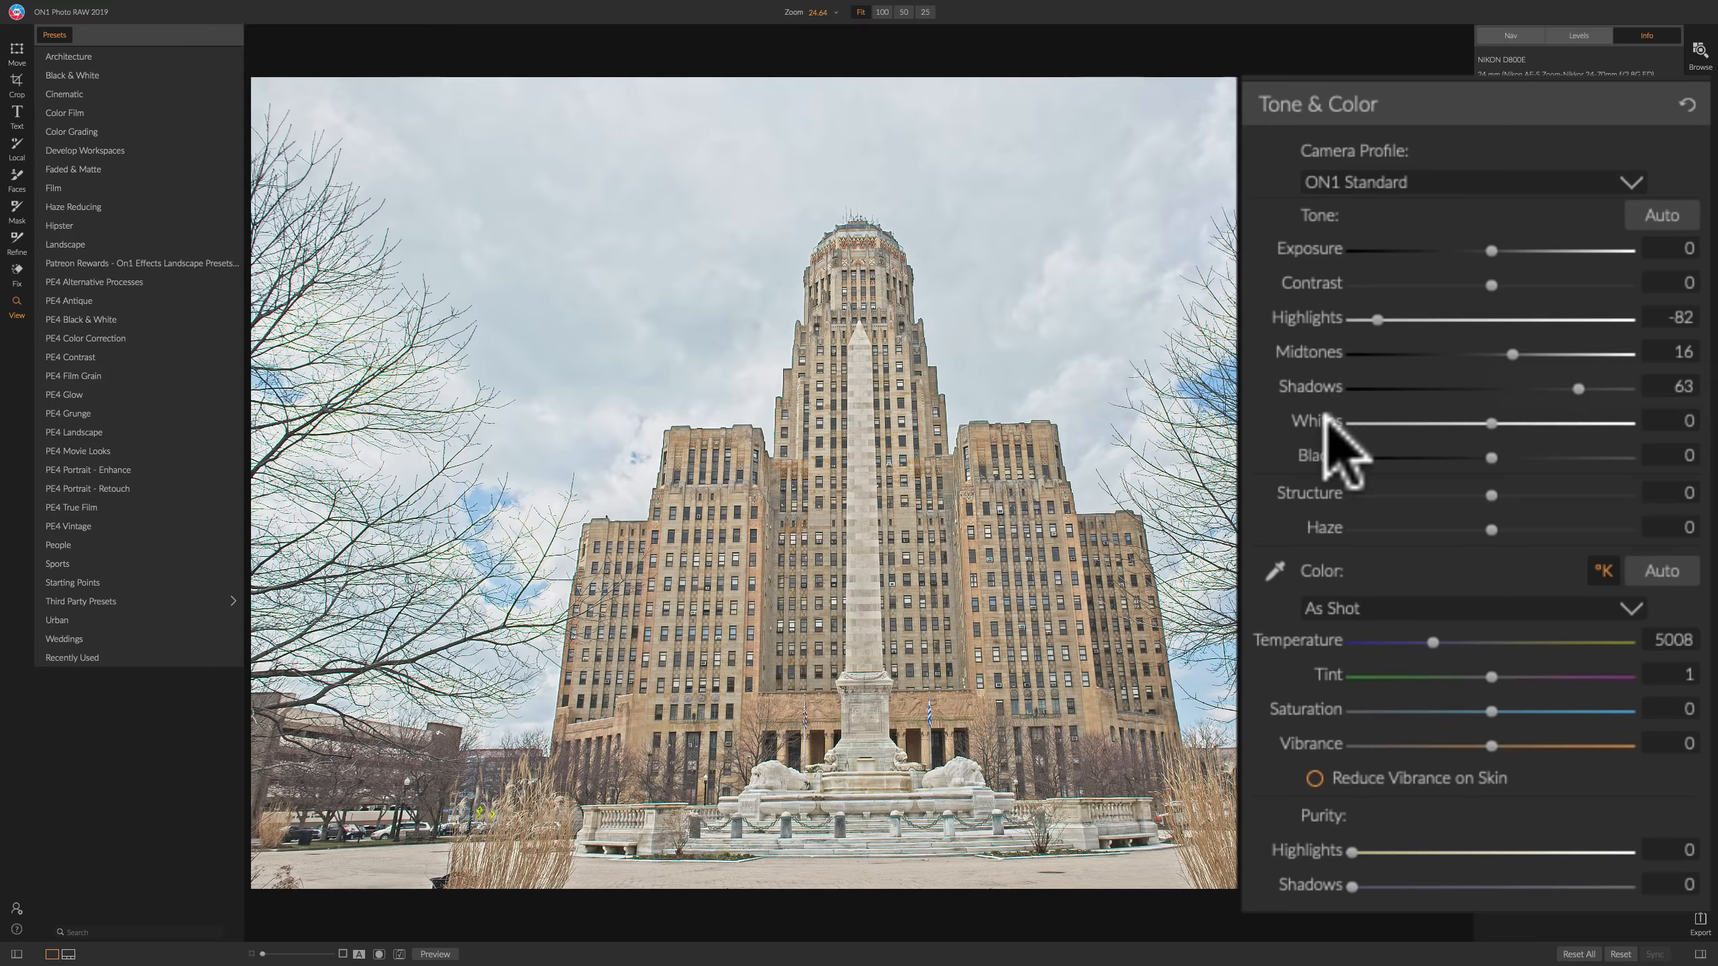
Raise the photo's Whites to 23 in the tone adjustments.
left_click(1488, 416)
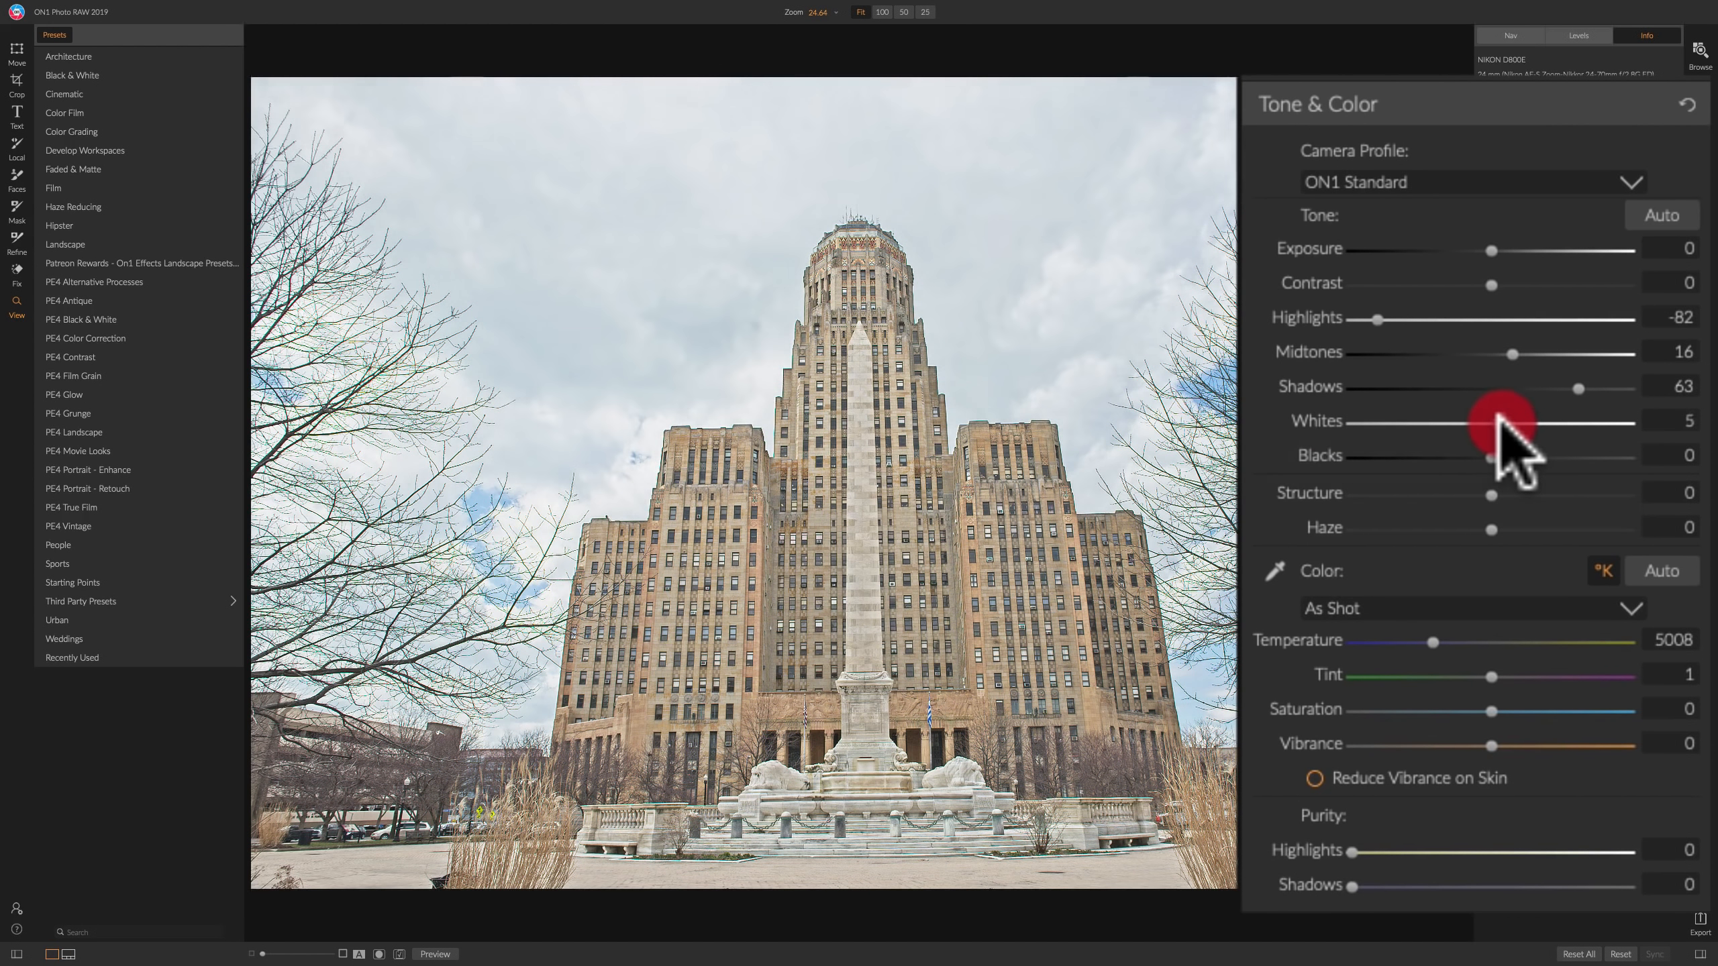
mouse_move(1496, 419)
left_mouse_down()
mouse_move(1534, 421)
mouse_move(1456, 420)
mouse_move(1602, 421)
mouse_move(1426, 420)
mouse_move(1526, 421)
left_mouse_up()
left_click(1554, 421)
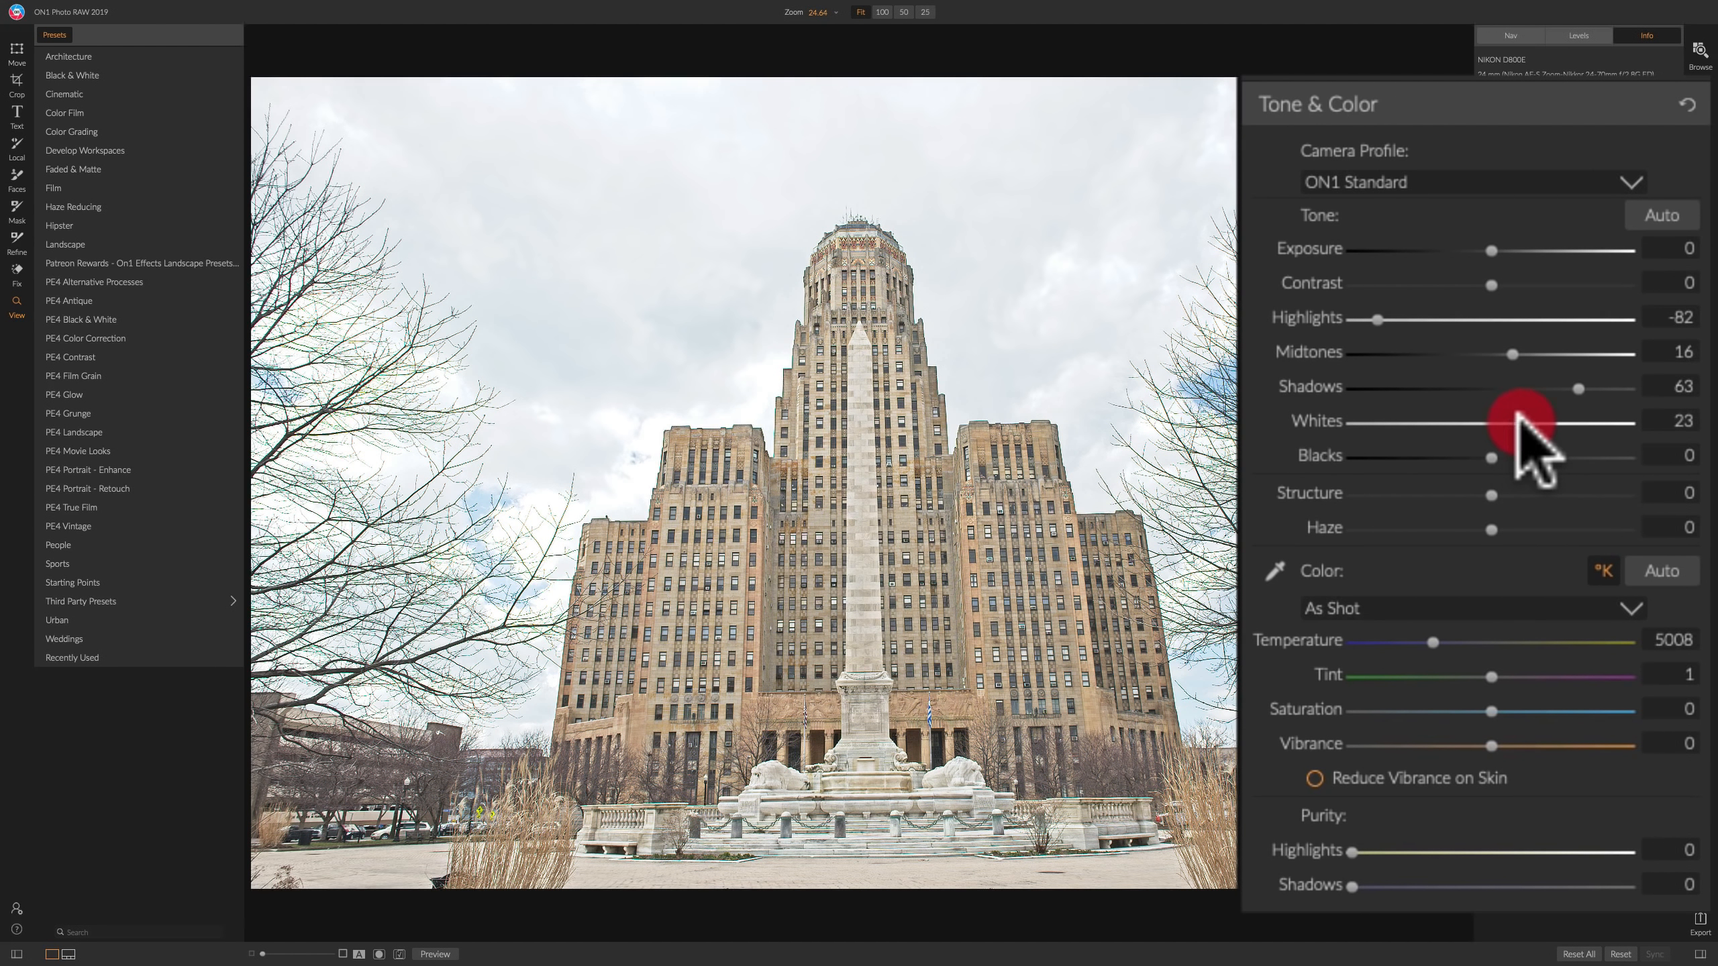
Set the photo's Whites to 30, Blacks to -49 and Structure to 14 in the tone adjustments.
left_click_drag(1518, 414, 1537, 414)
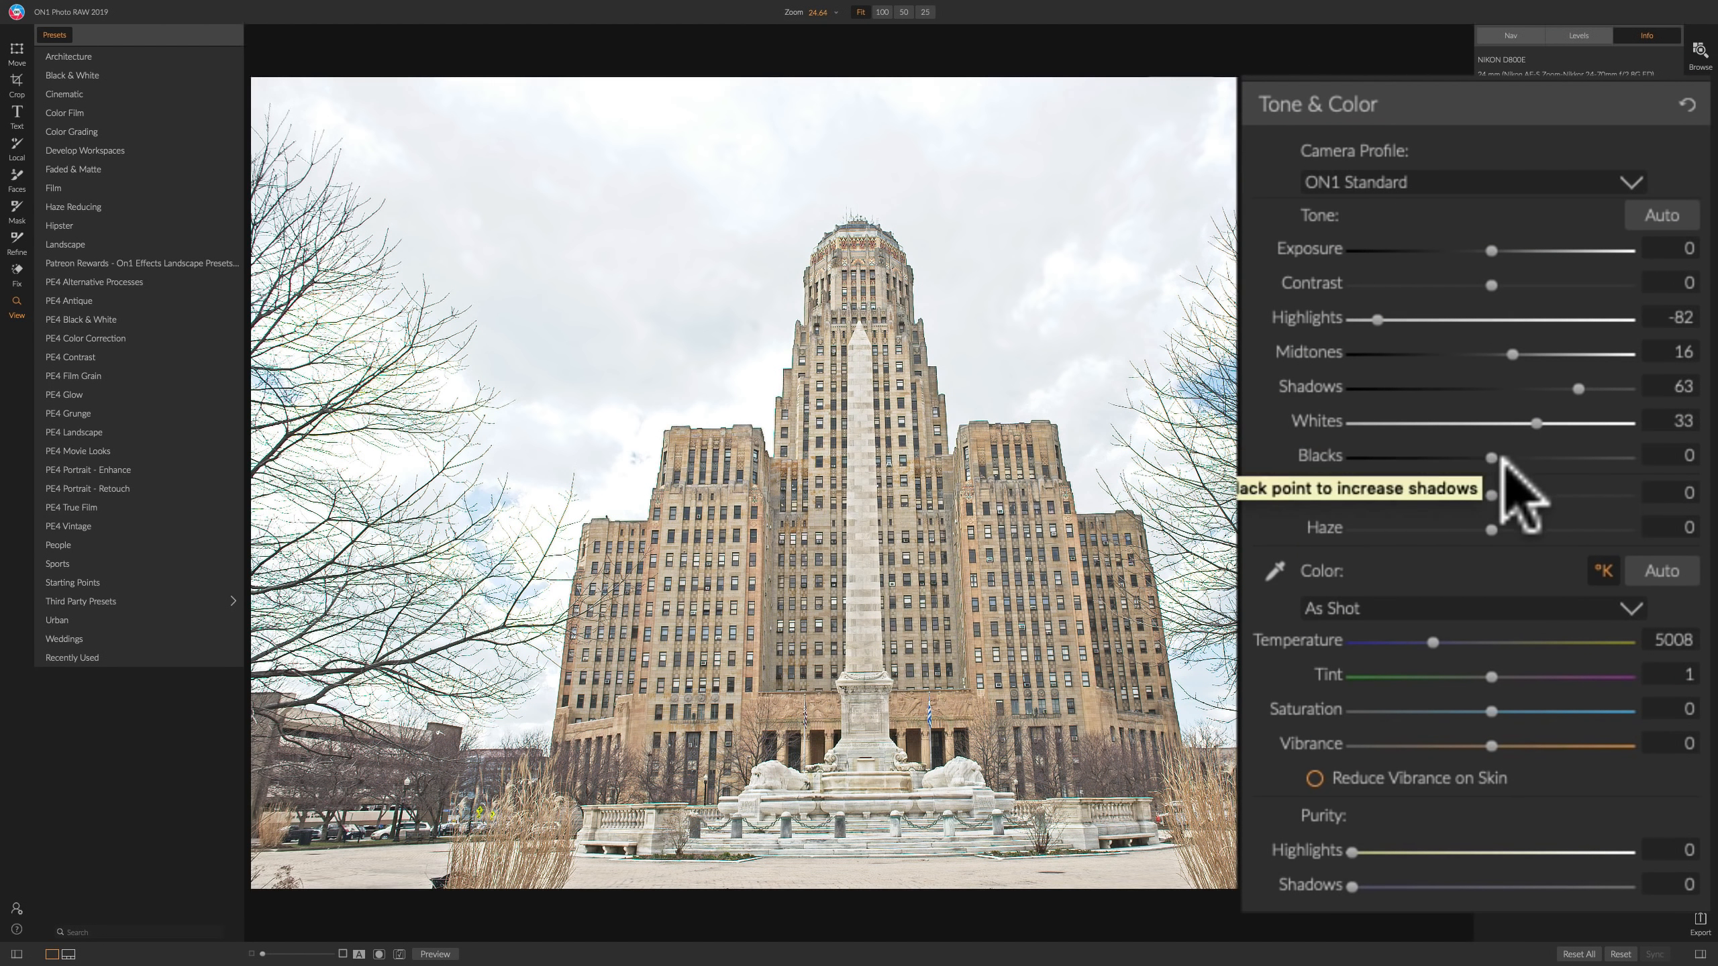
left_click_drag(1489, 458, 1424, 459)
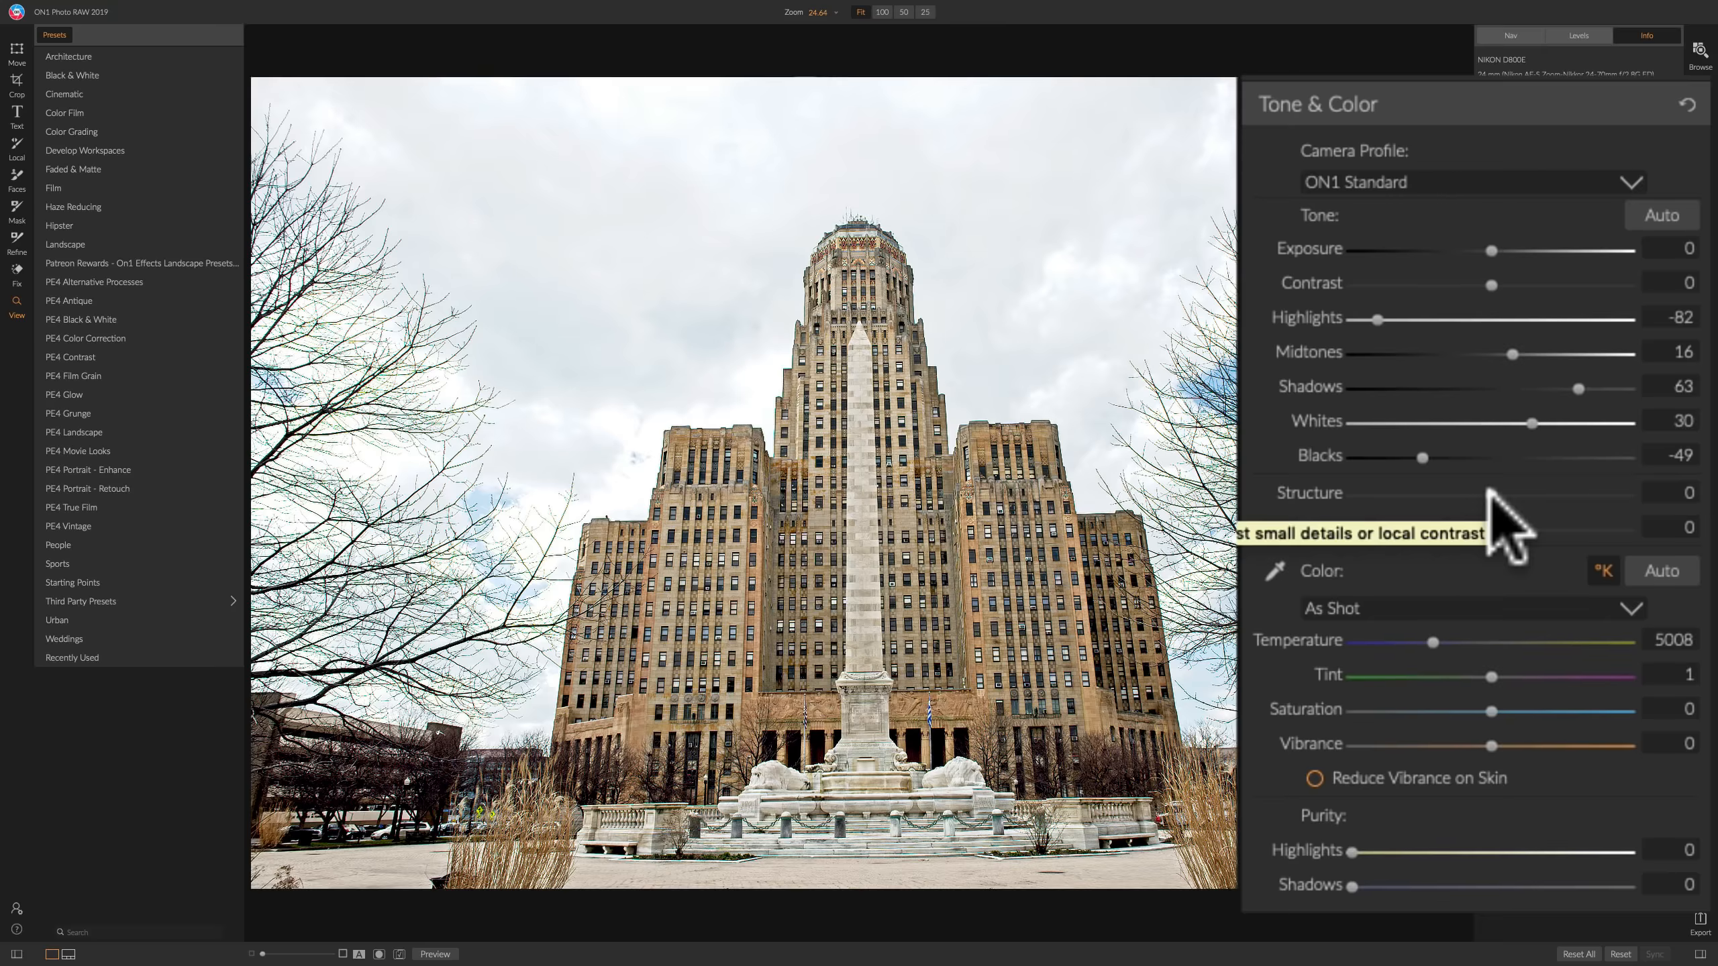
left_click_drag(1490, 493, 1409, 532)
Try strong haze removal on the photo with Haze at -68 and -76, and reset Haze to 0.
left_click(1495, 528)
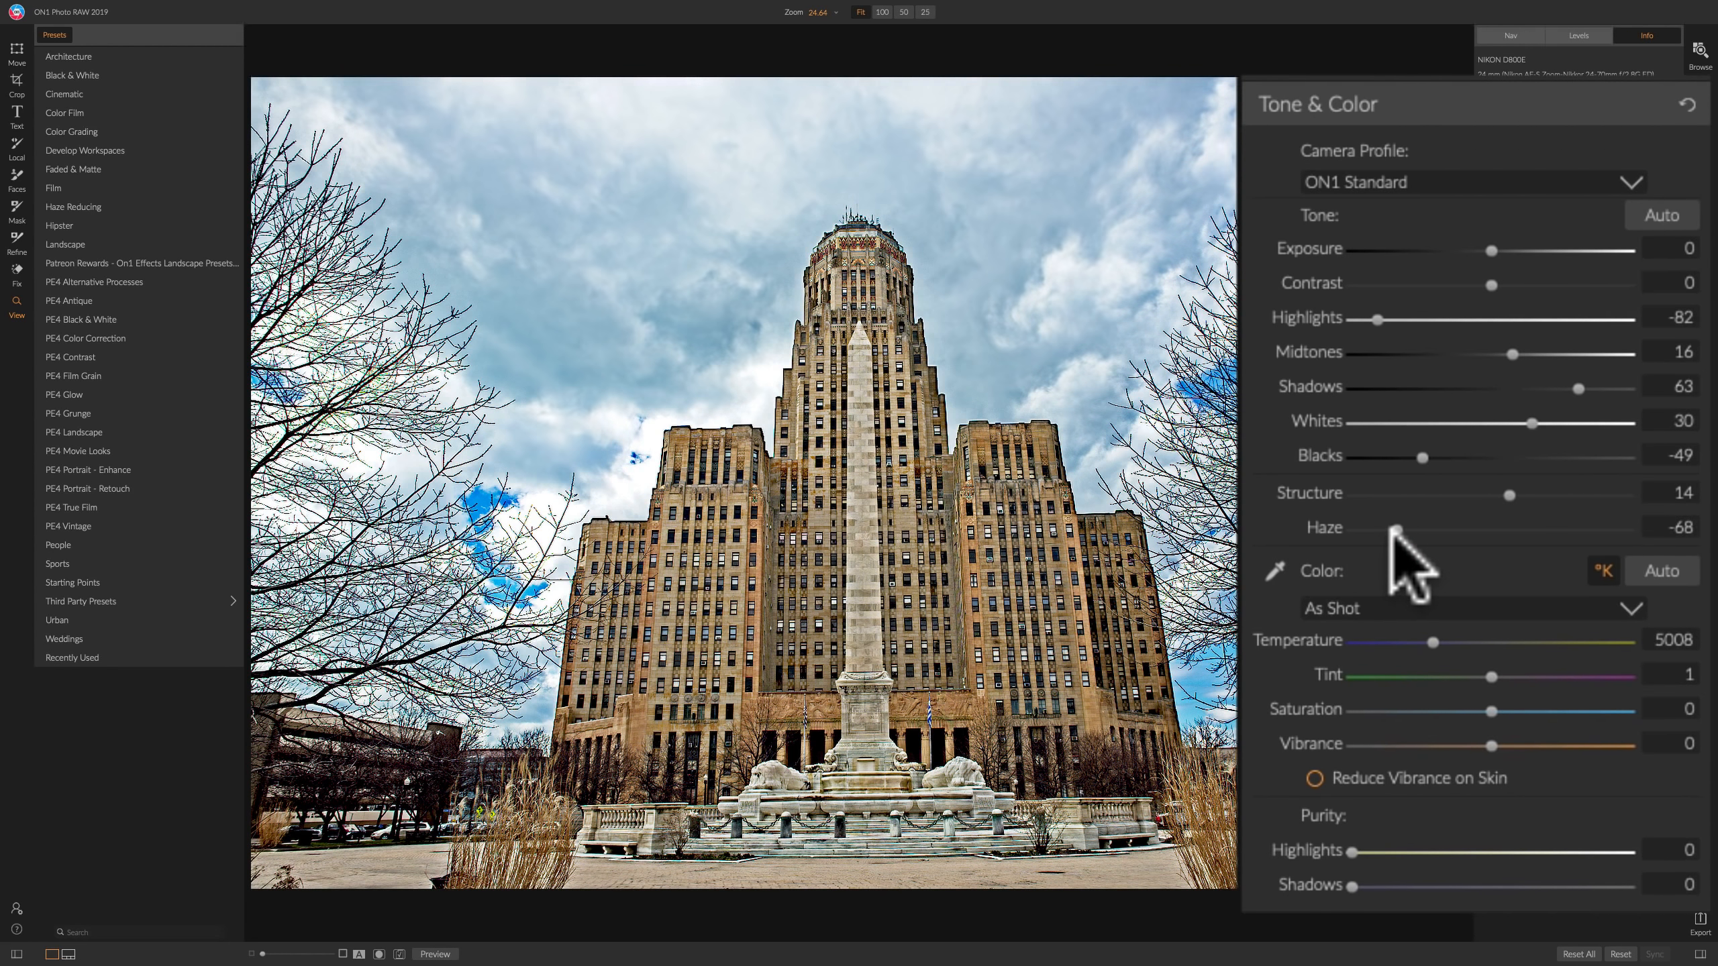
left_click_drag(1408, 532, 1427, 533)
double_click(1329, 528)
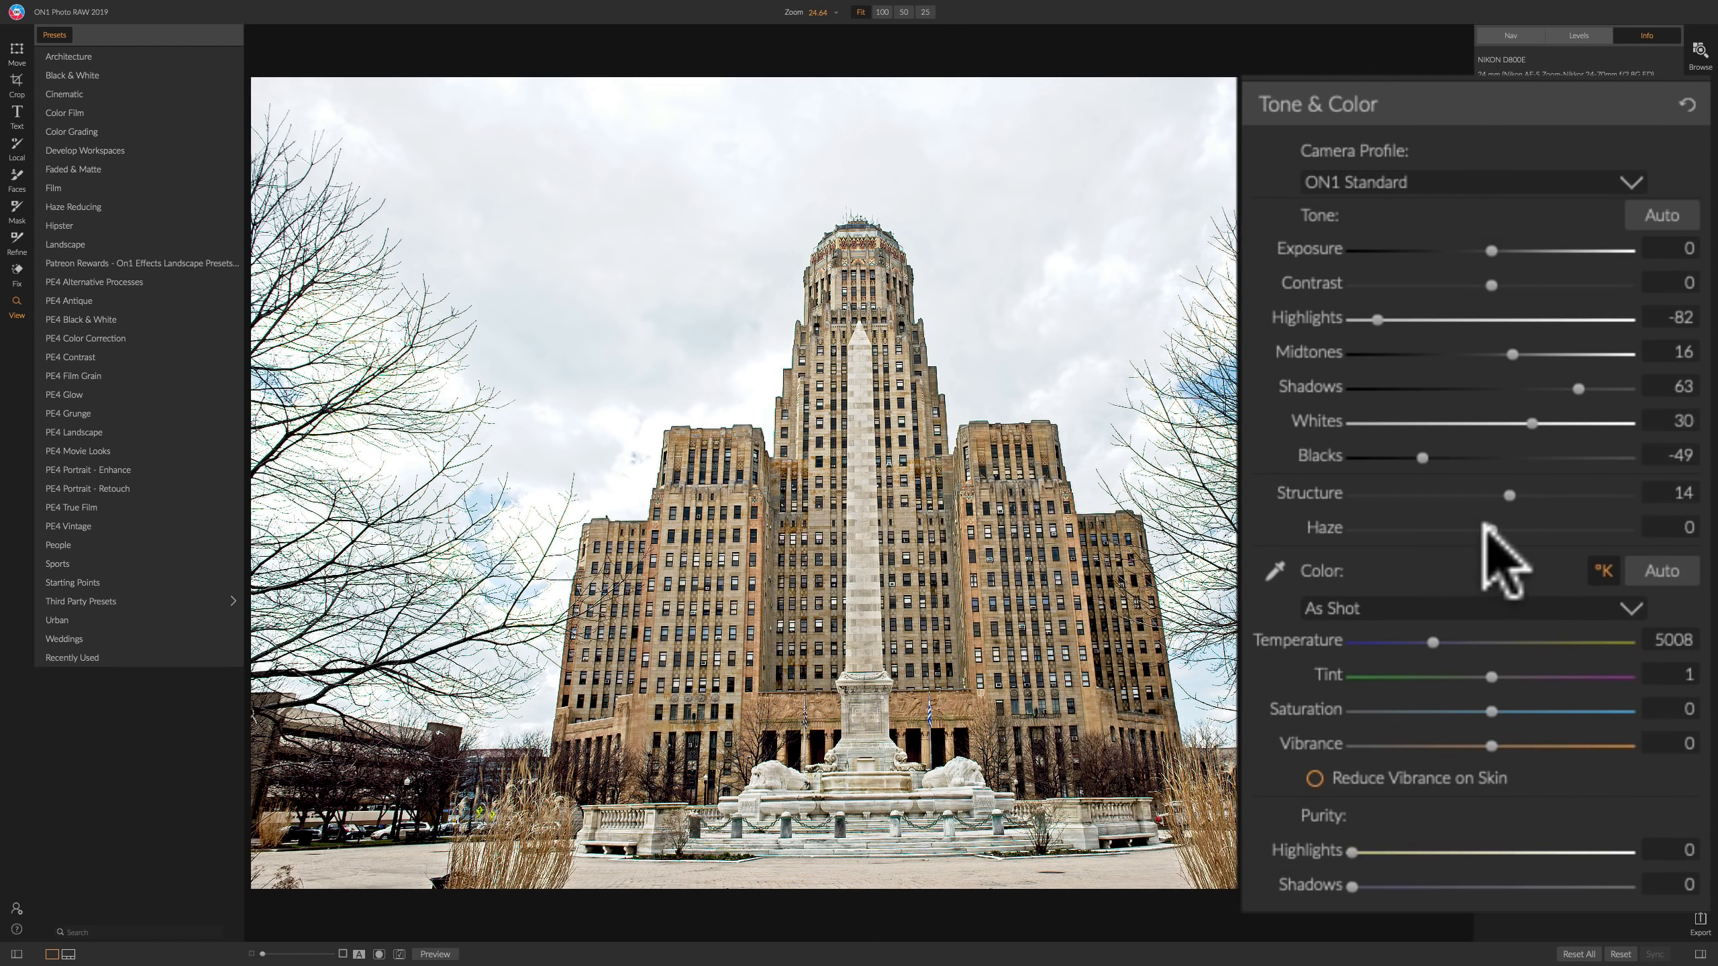
left_click_drag(1488, 527, 1382, 531)
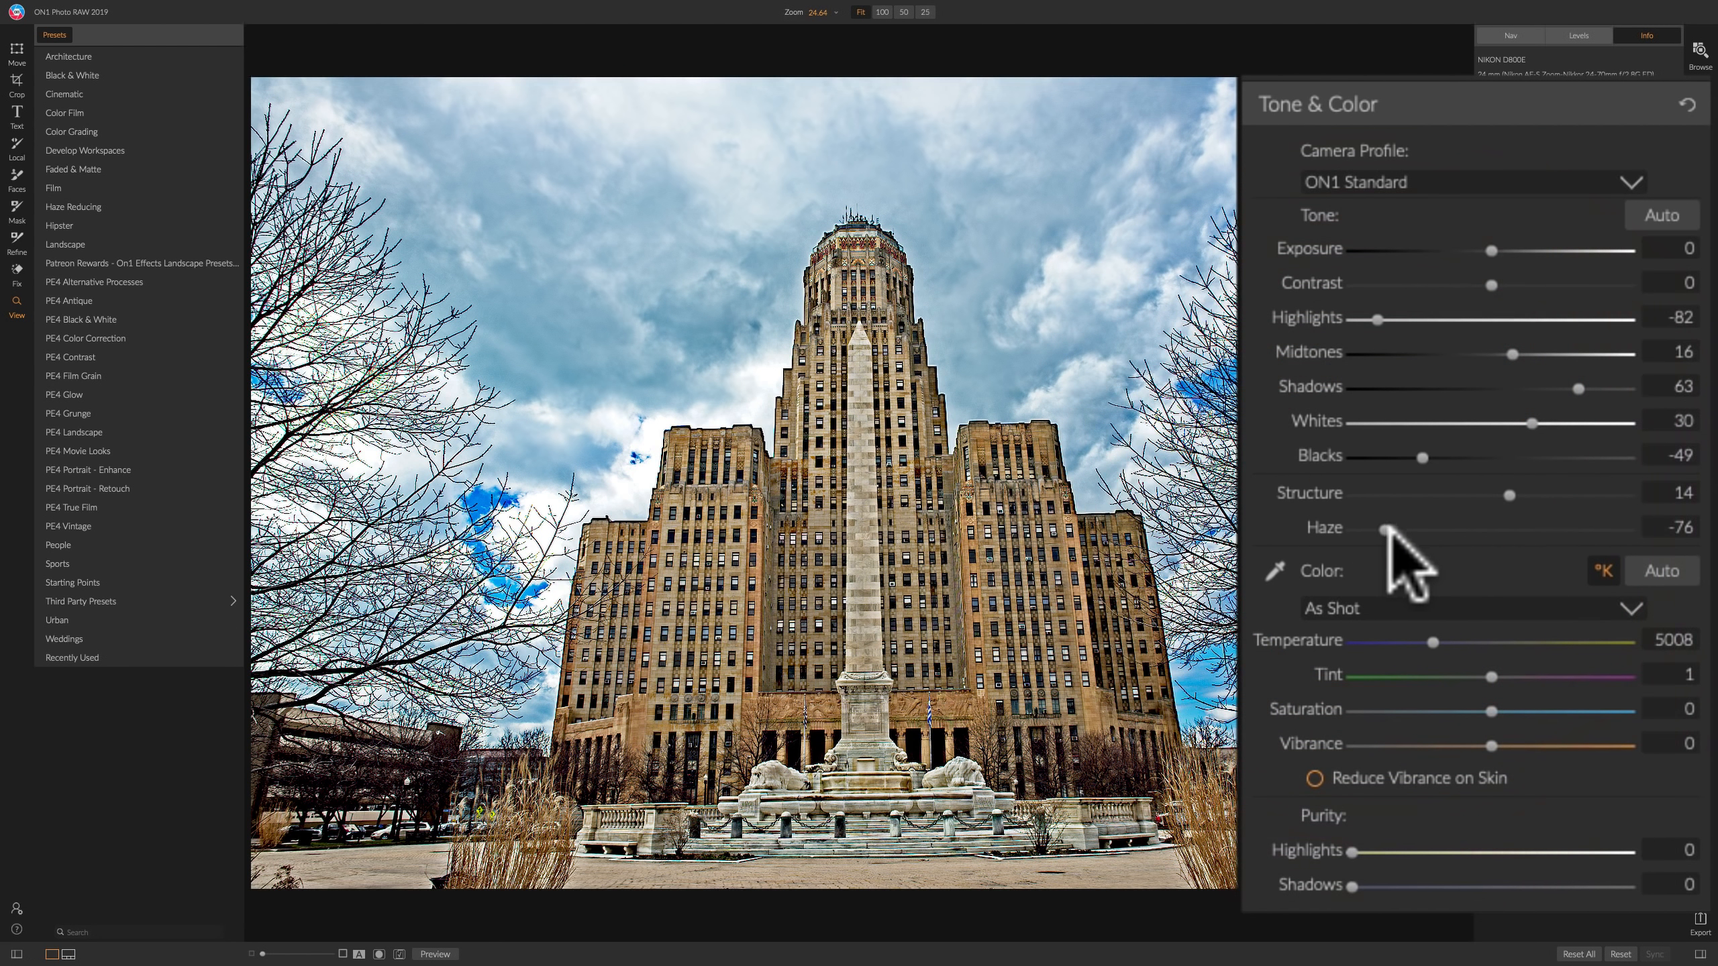
double_click(1324, 528)
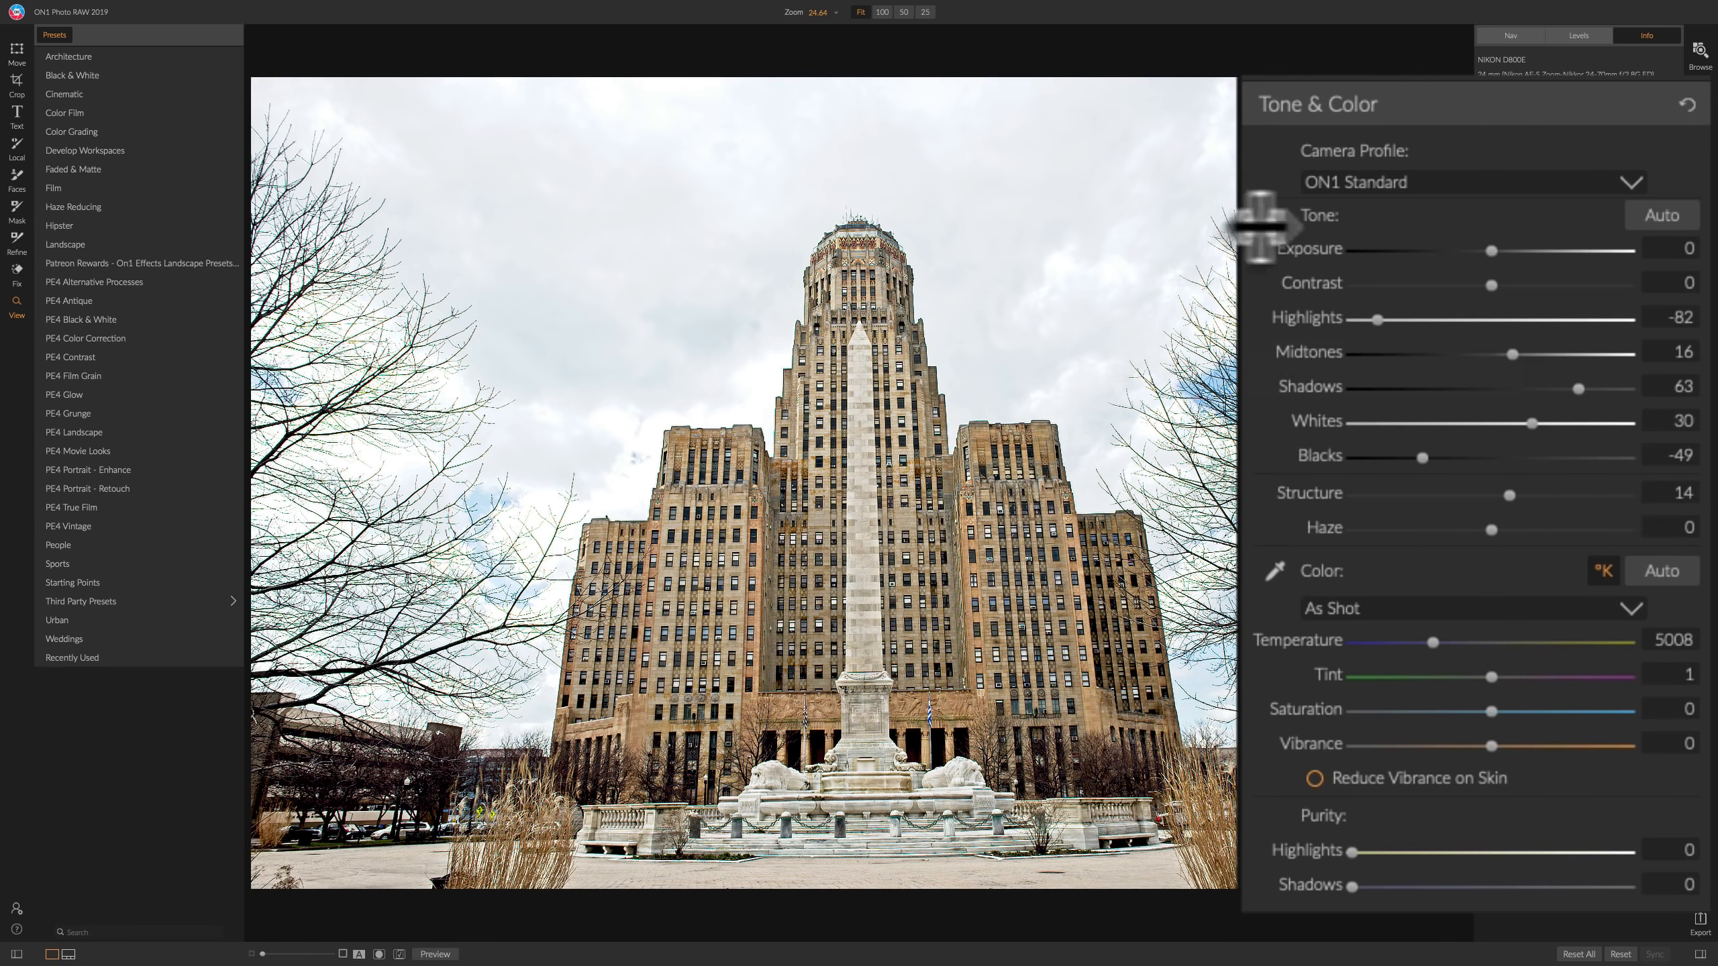
Set the photo's Contrast to 30 and lower the Whites to -3.
left_click_drag(1488, 283, 1536, 283)
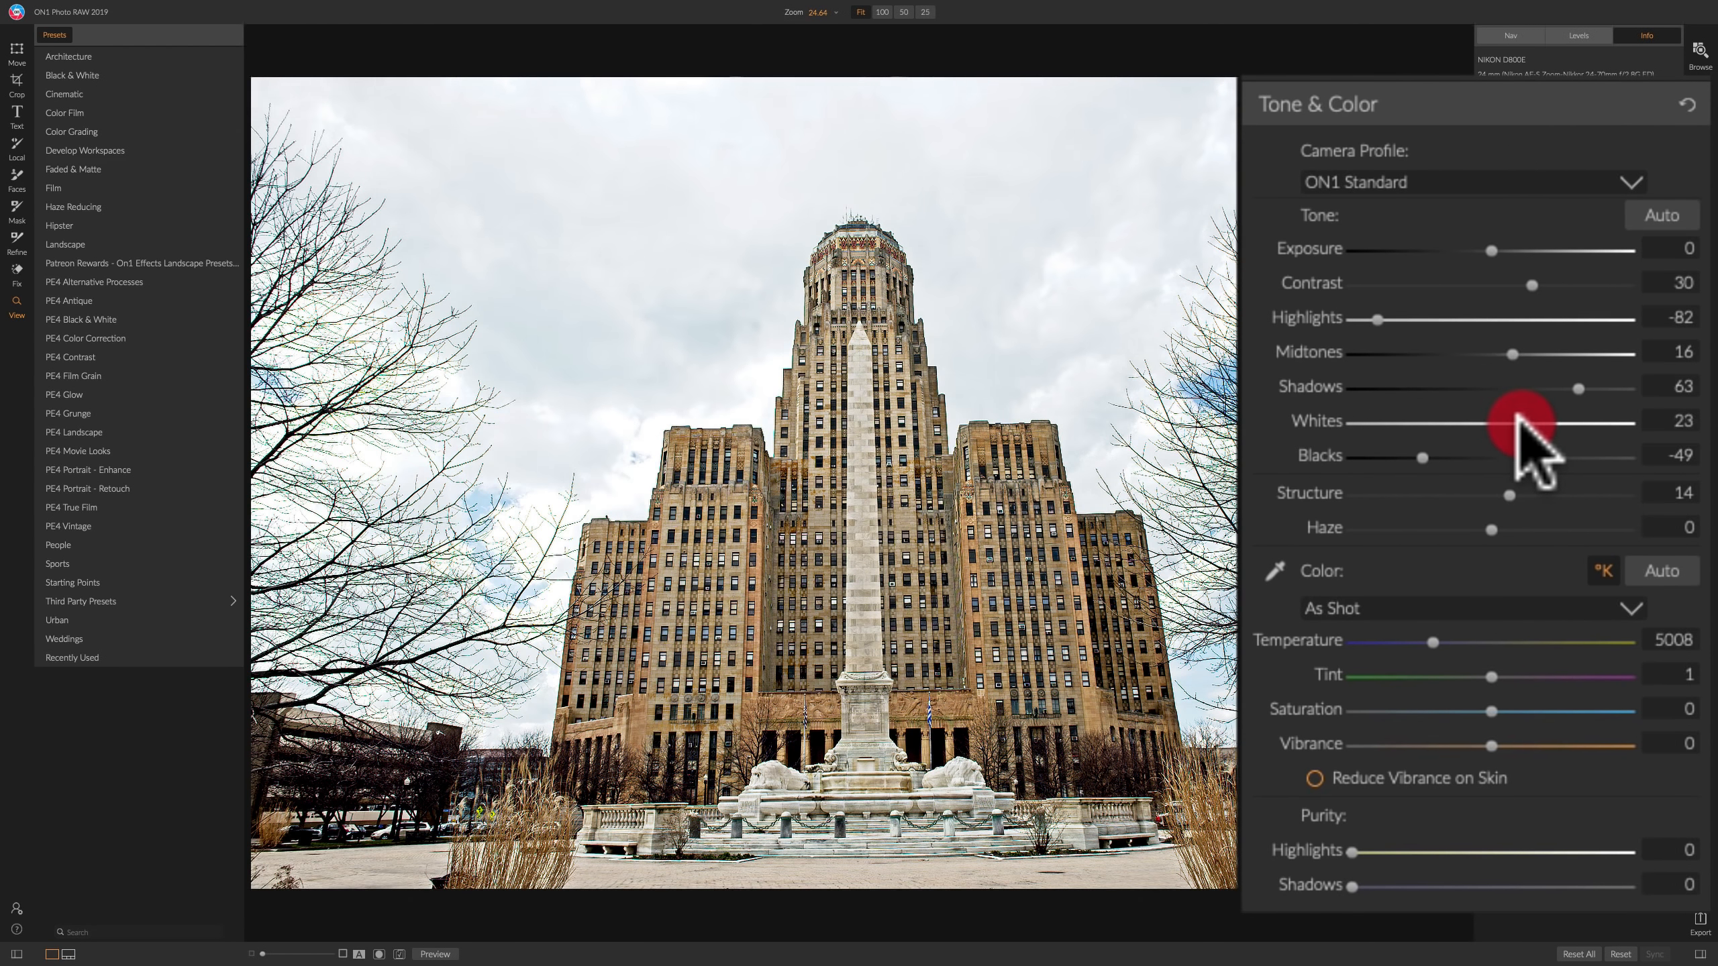
left_click_drag(1515, 416, 1480, 416)
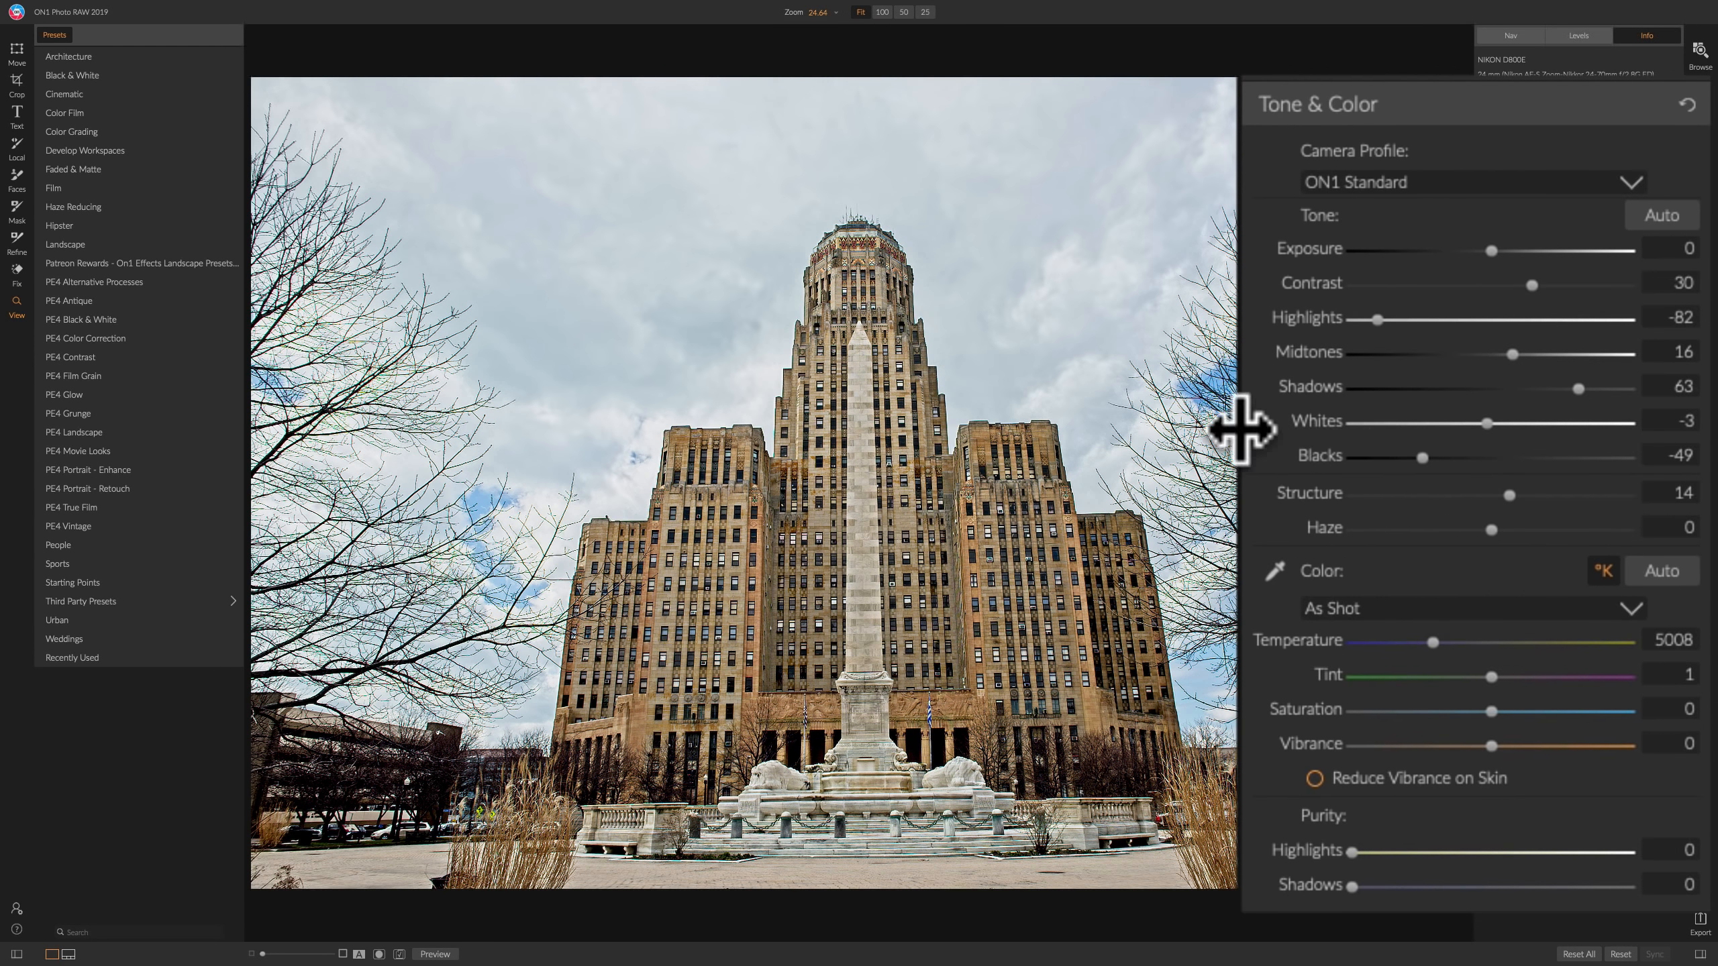
Try a neutral white balance sampled from the stonework near the monument's base, and restore the As Shot white balance.
left_click(1577, 607)
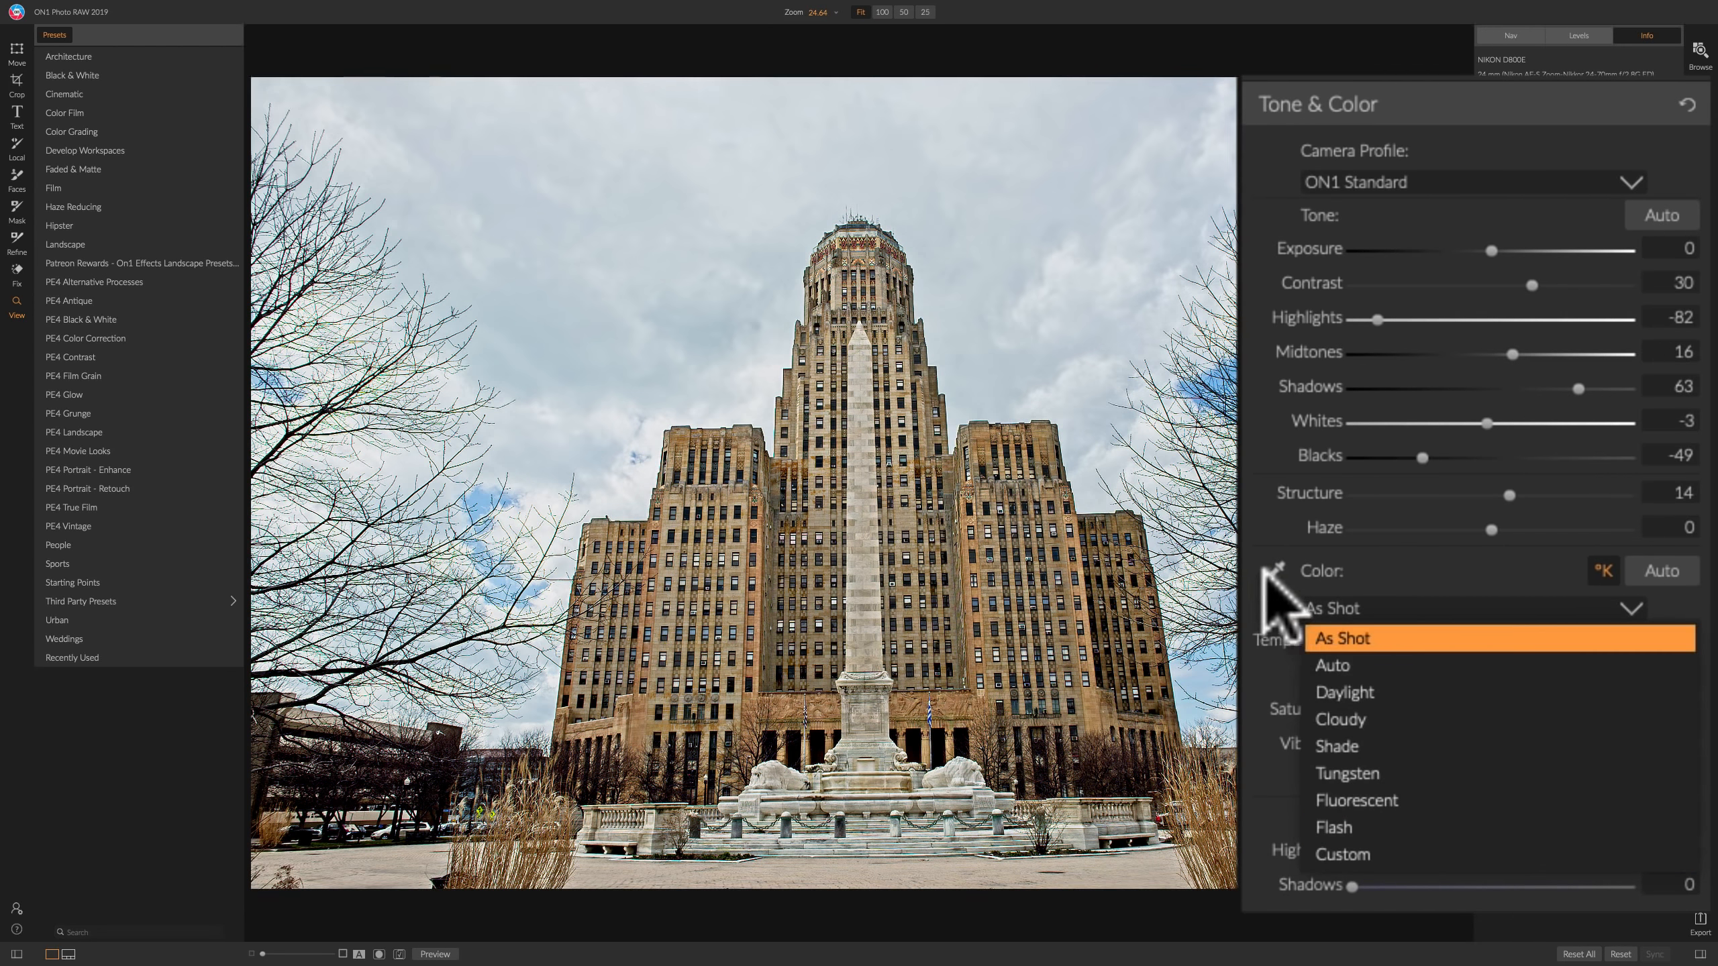
left_click(1269, 583)
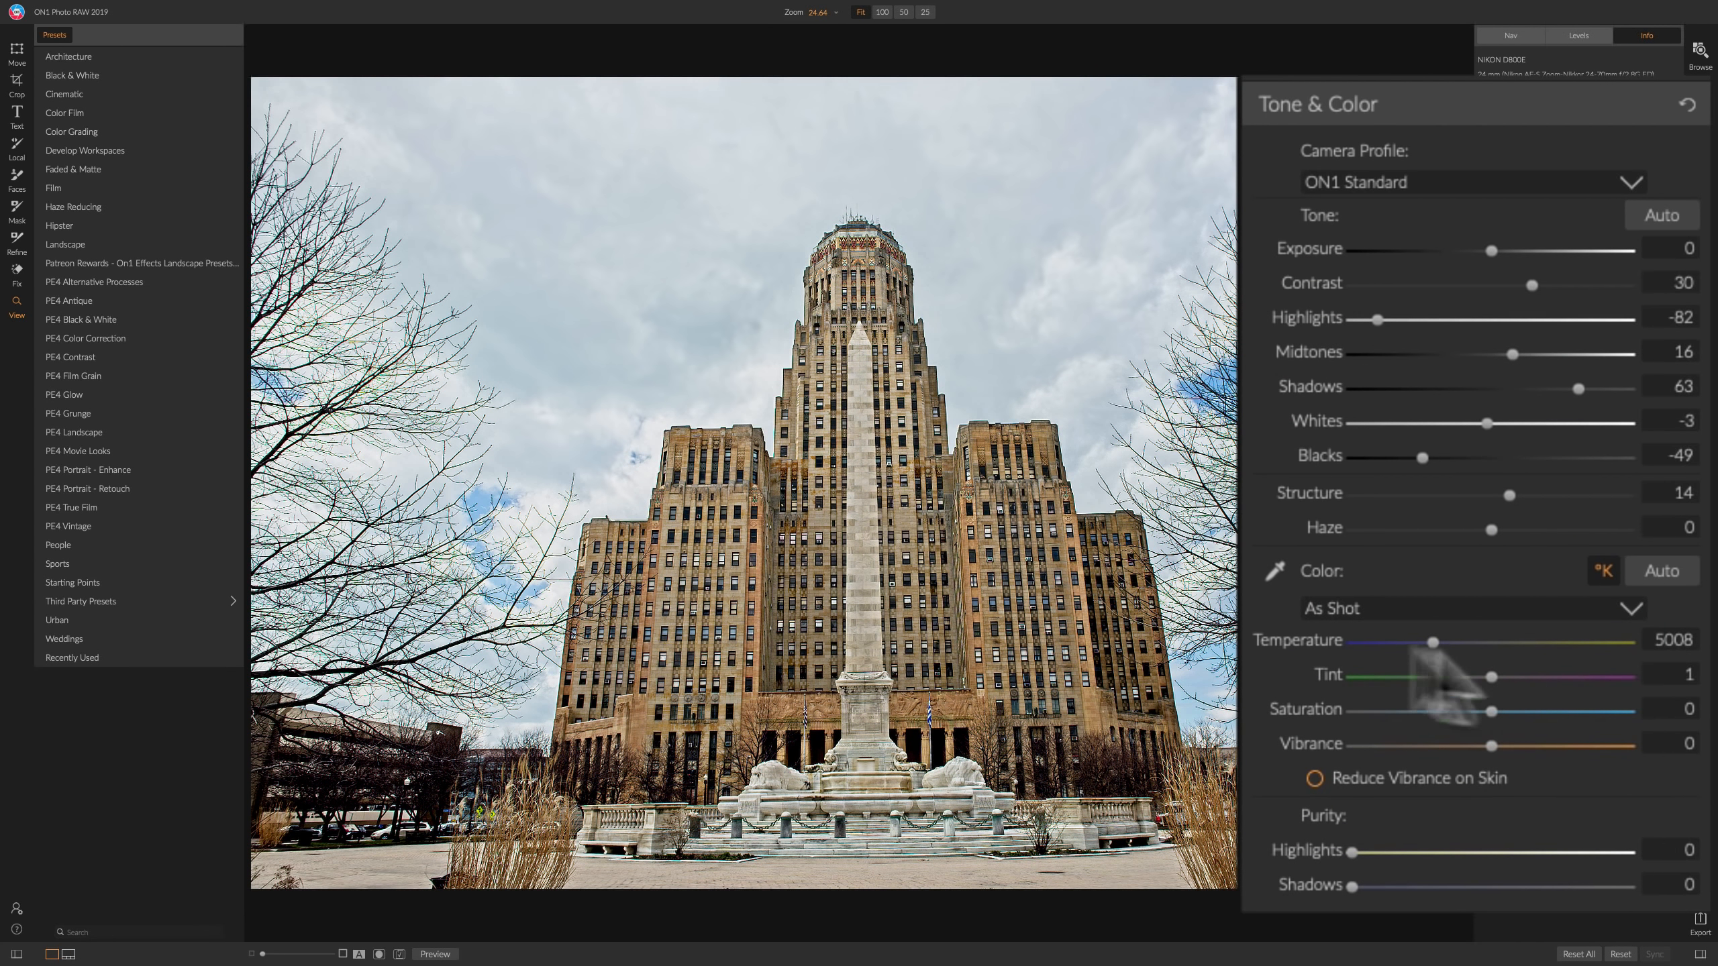
left_click(1275, 570)
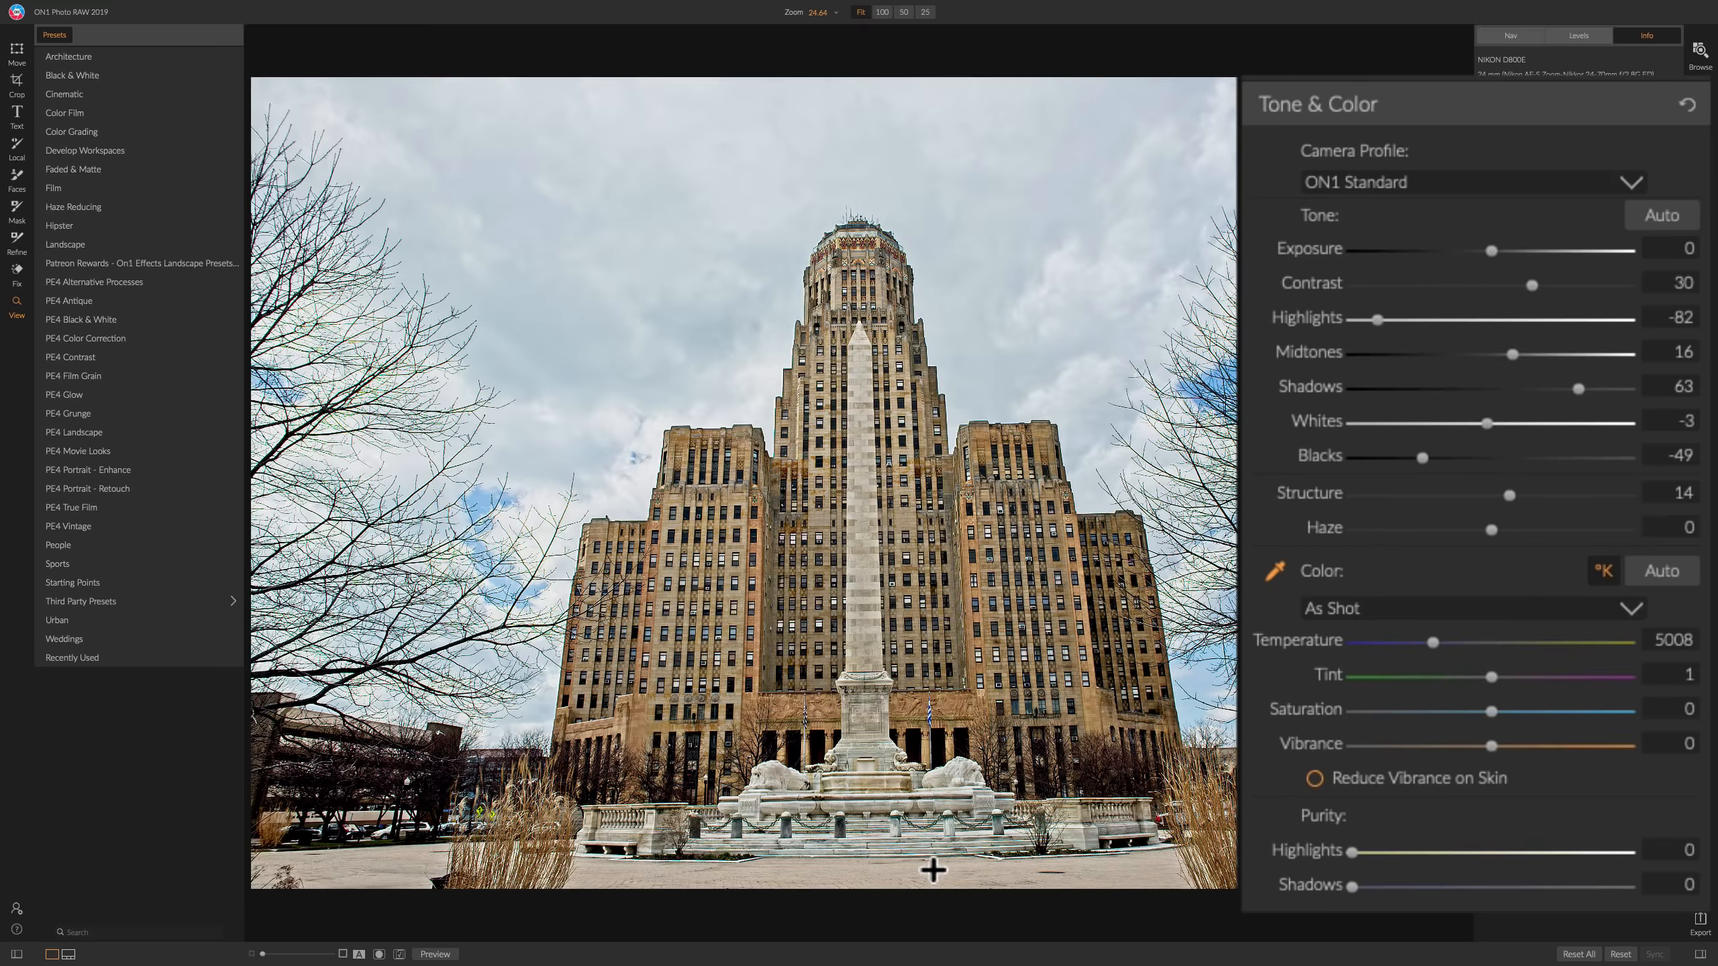
left_click(660, 823)
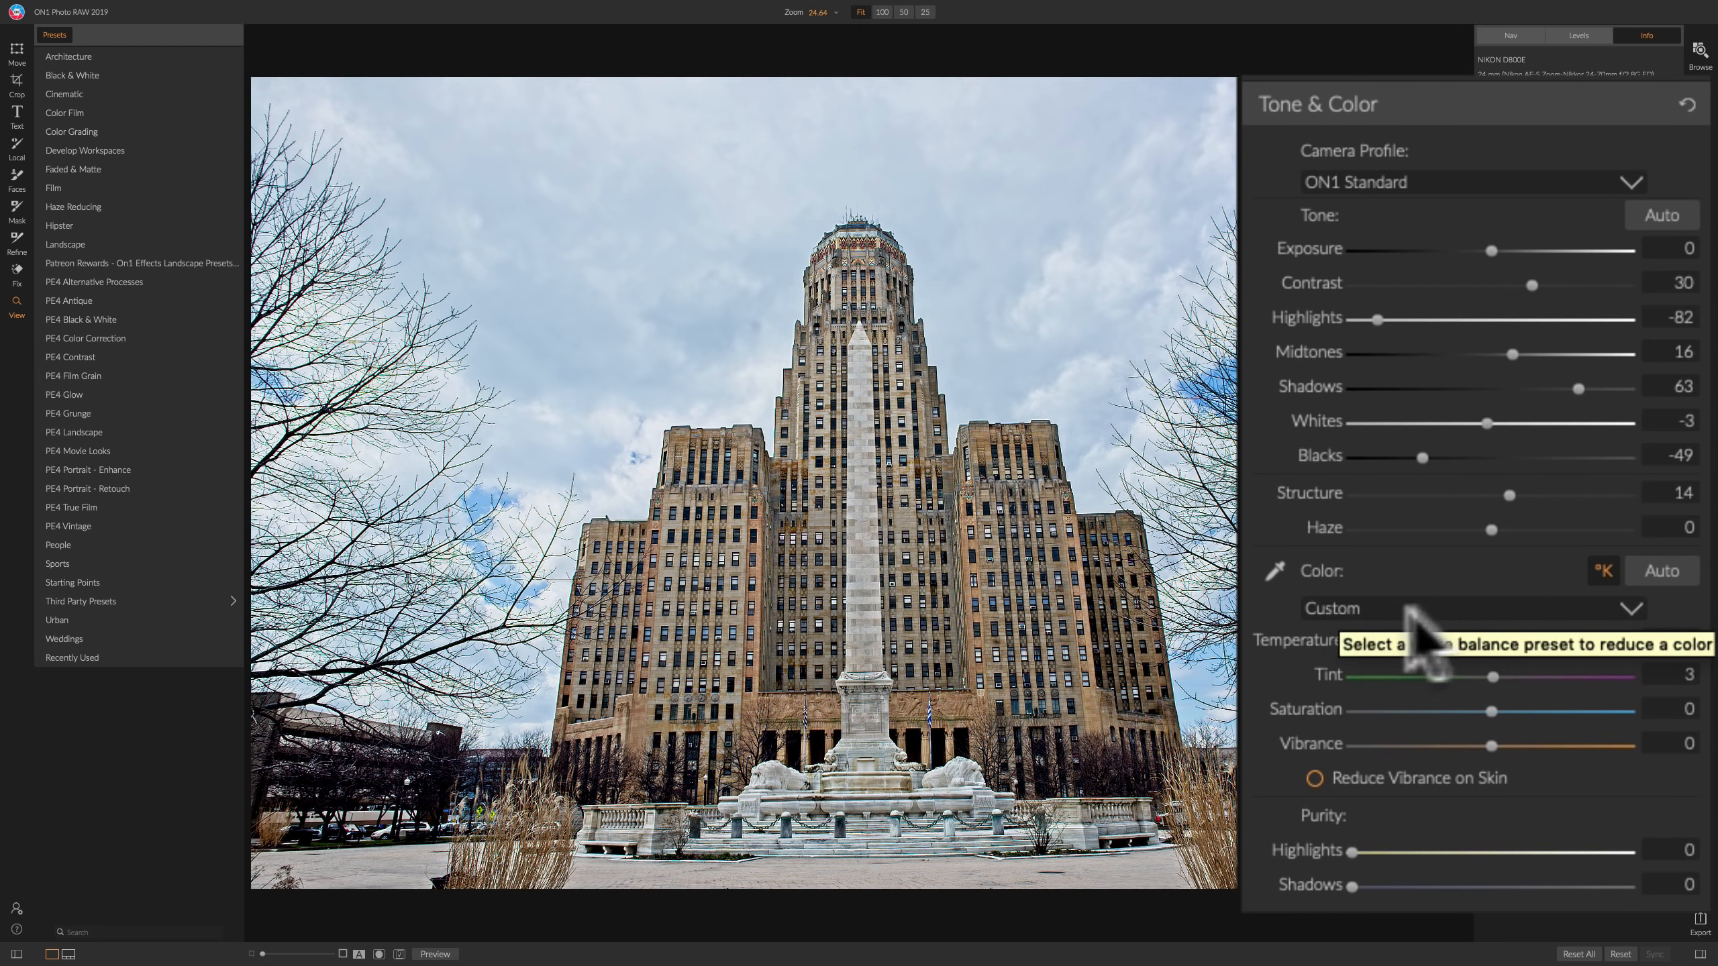
left_click(1632, 610)
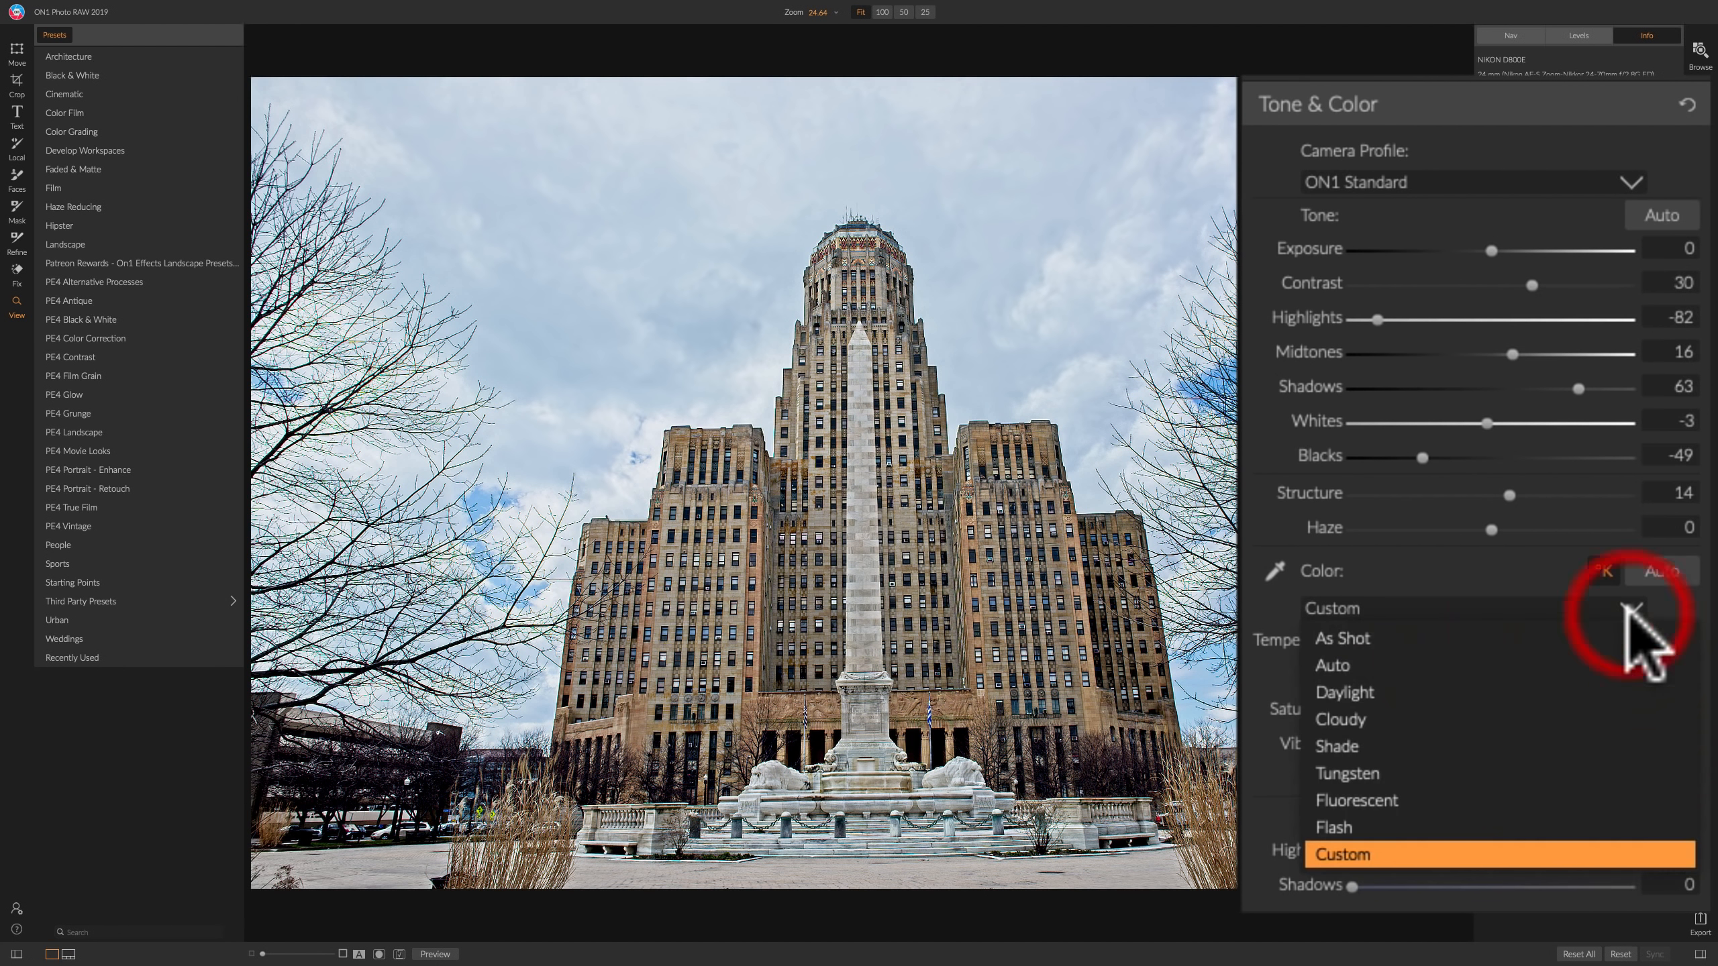
left_click(1446, 632)
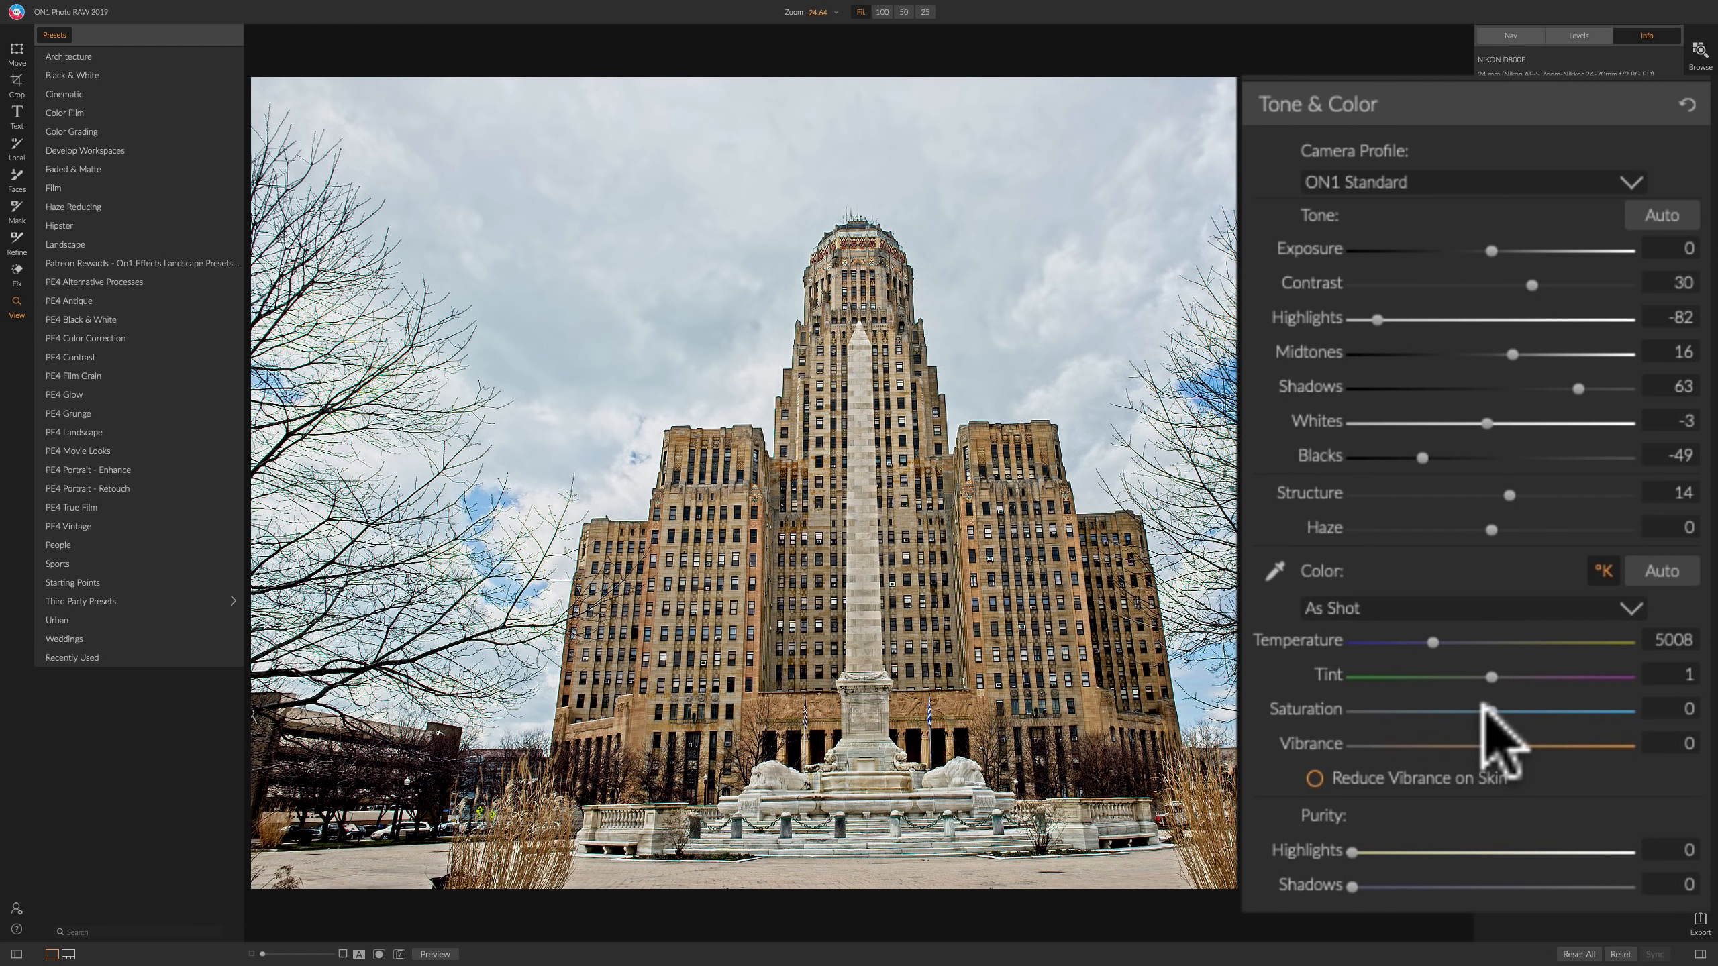
Try the photo's Saturation at -100 and 5, and reset it to 0.
left_click_drag(1489, 704, 1305, 718)
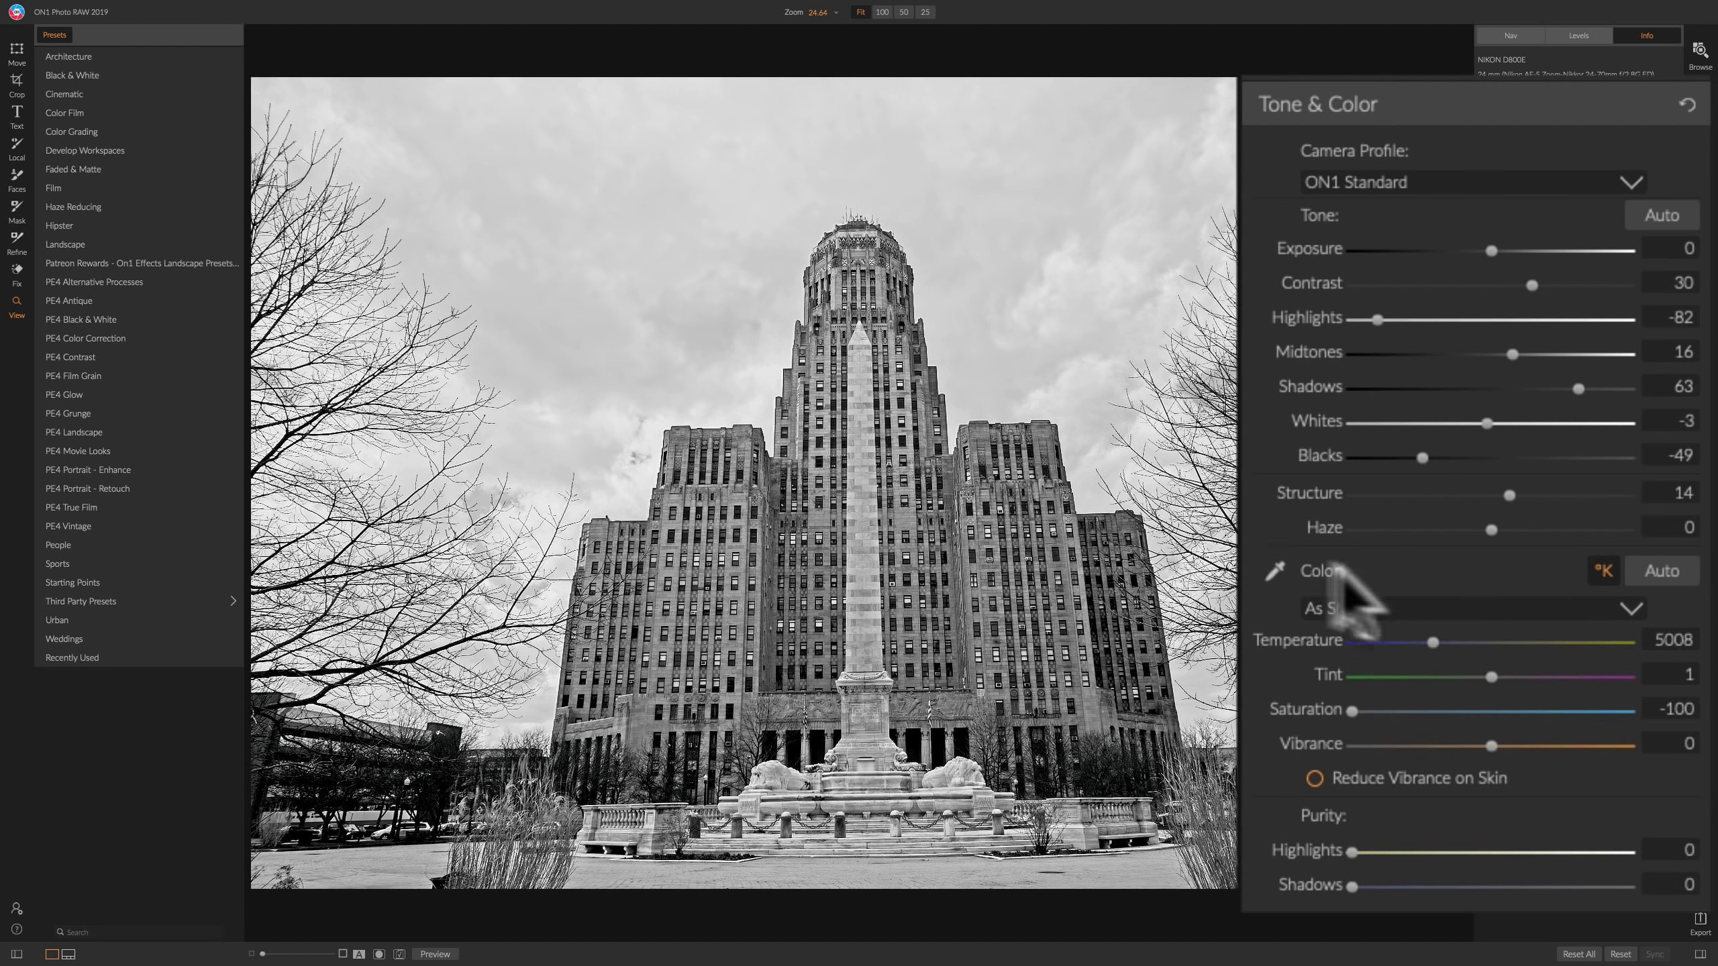
mouse_move(1348, 708)
left_mouse_down()
mouse_move(1654, 712)
mouse_move(1496, 709)
left_mouse_up()
left_click(1312, 708)
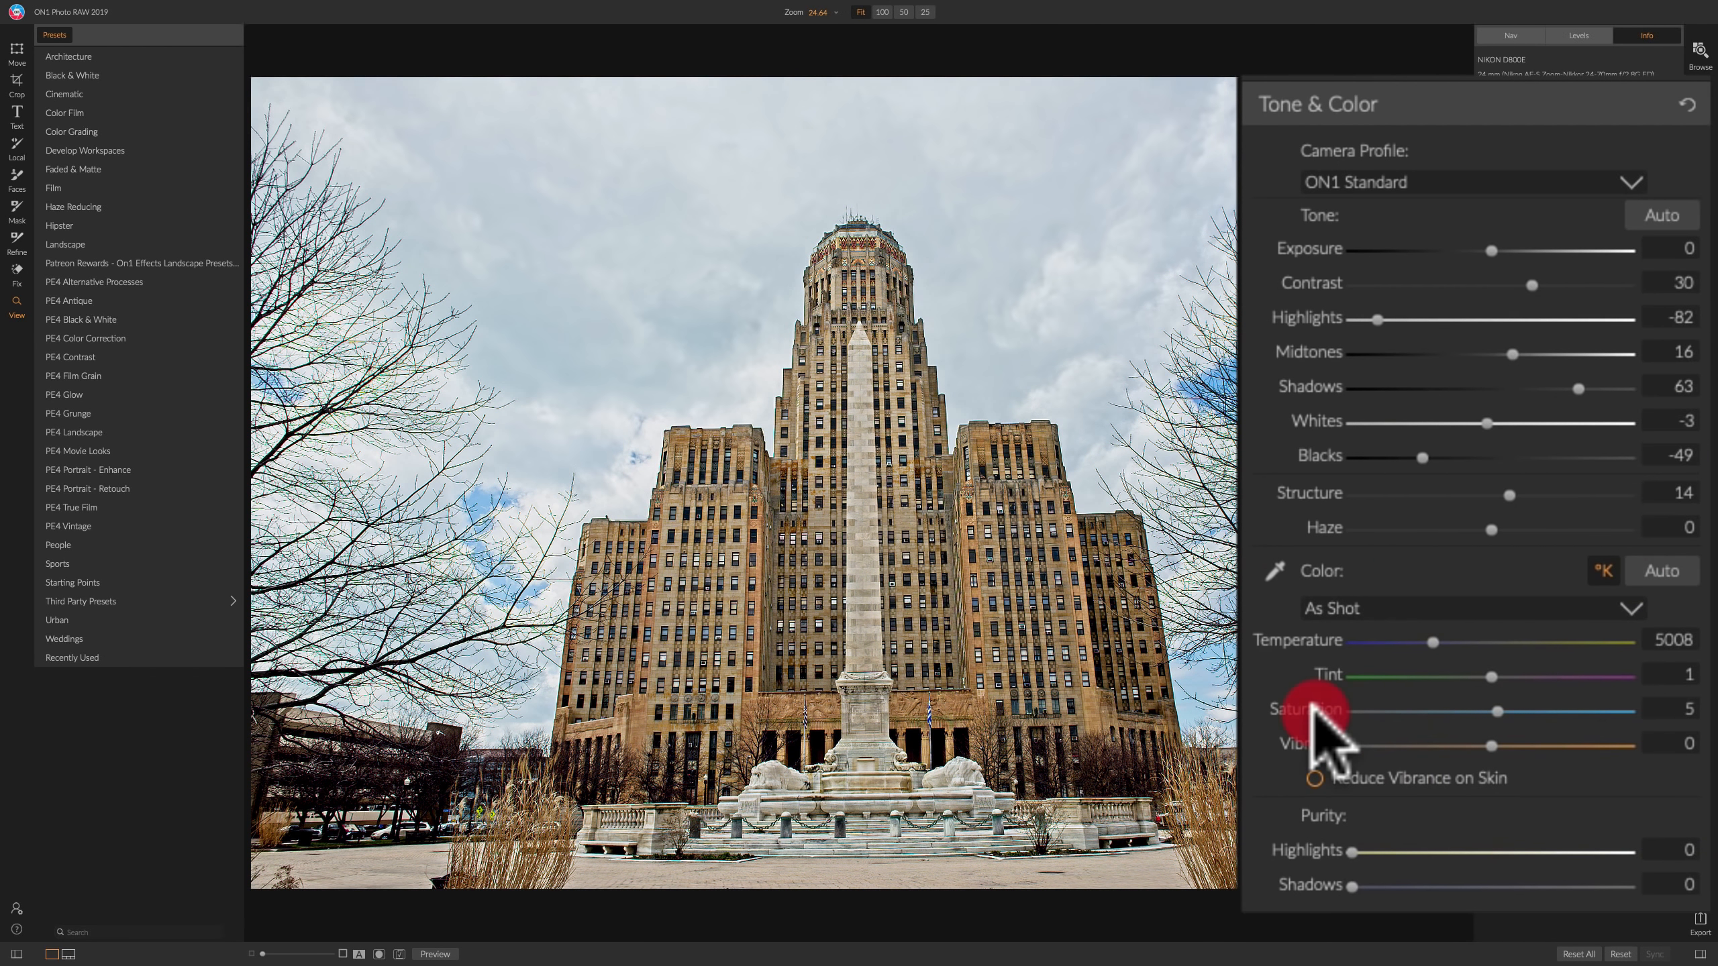
double_click(1312, 708)
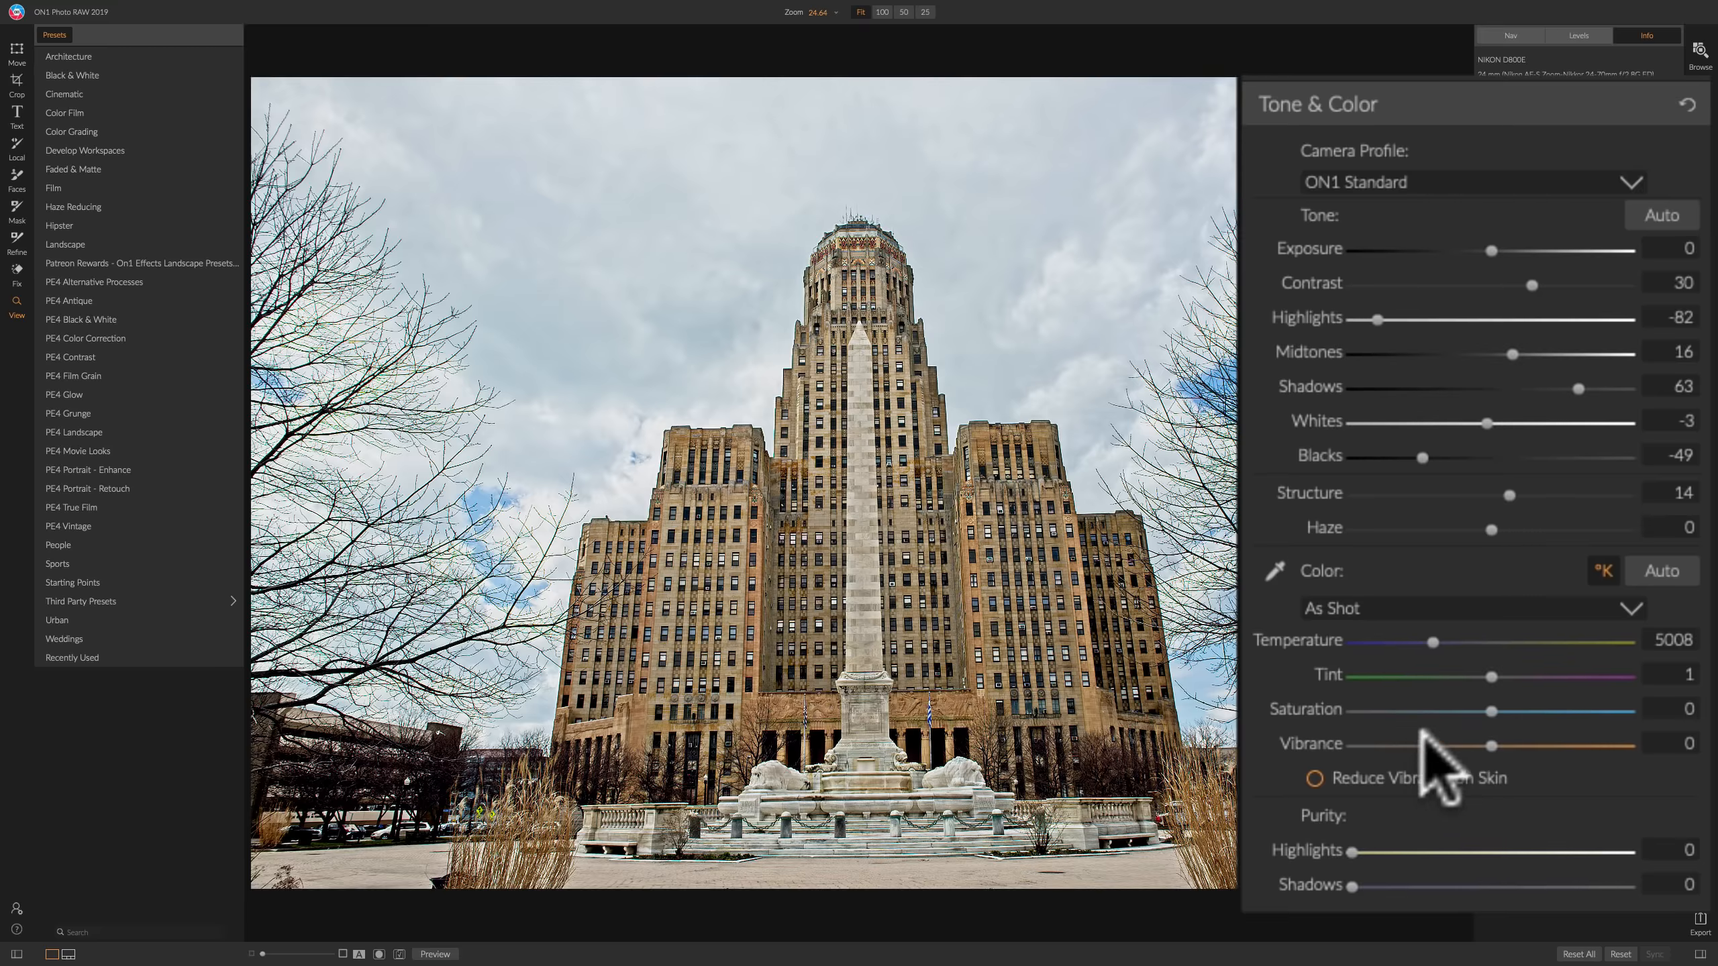
left_click(1694, 712)
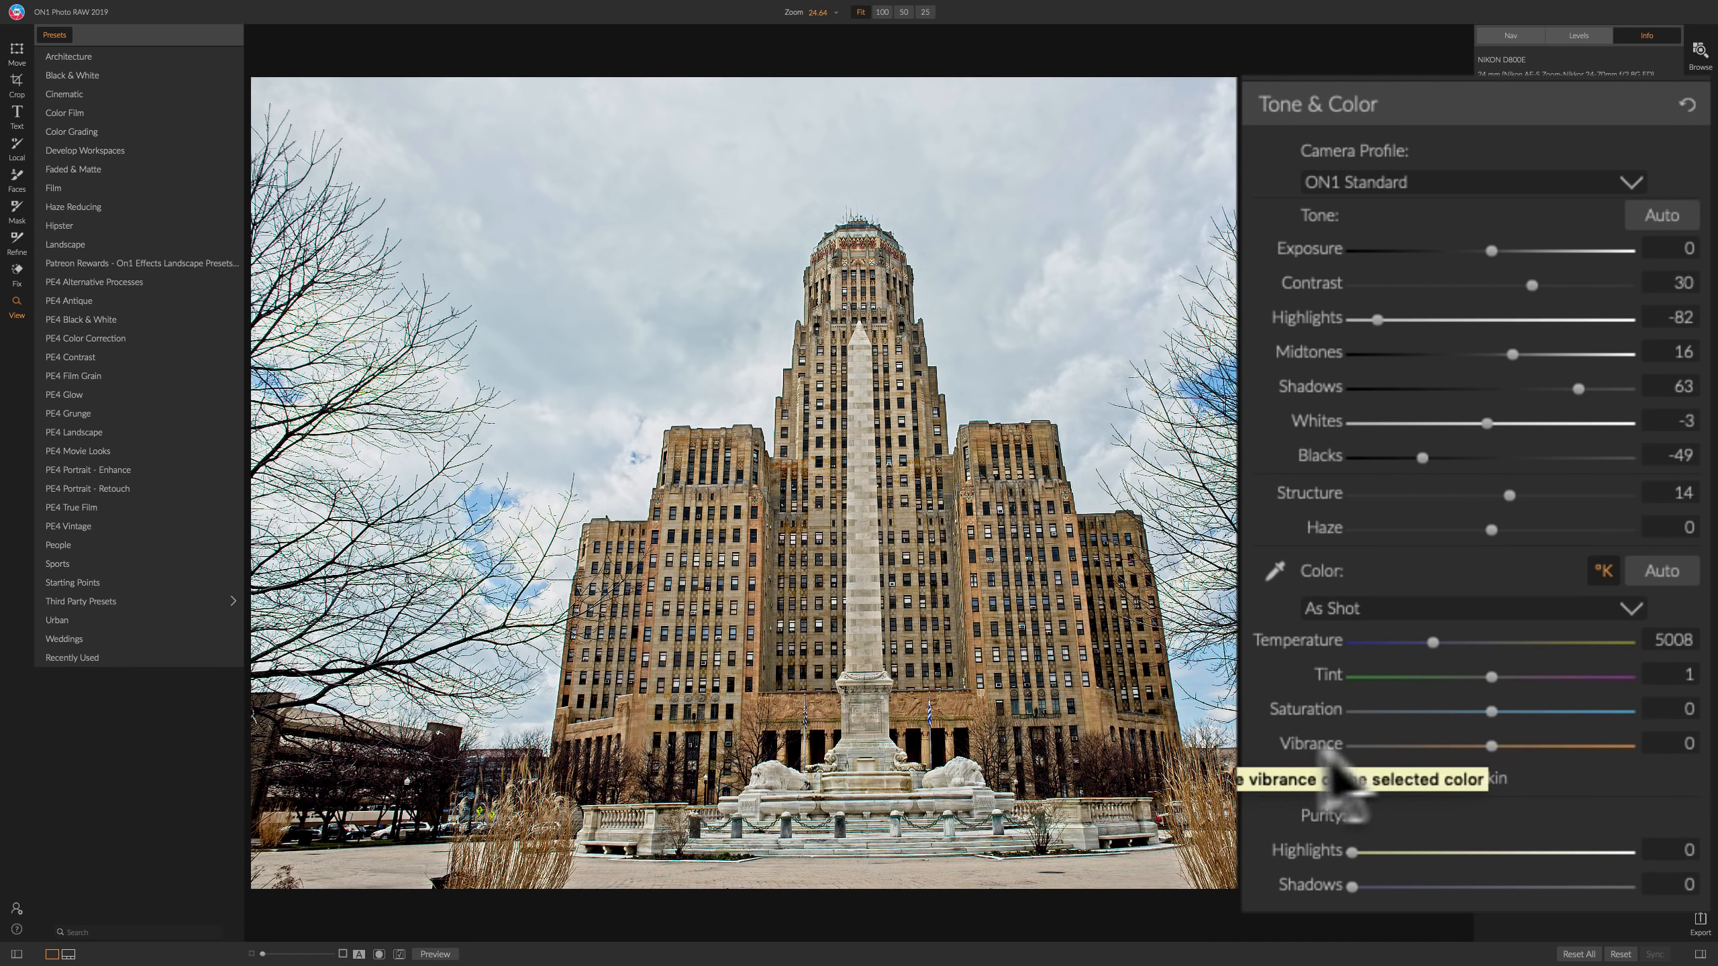
Try strong positive Vibrance and Vibrance at -100 on the photo, and reset it to 0.
left_click_drag(1484, 742, 1631, 744)
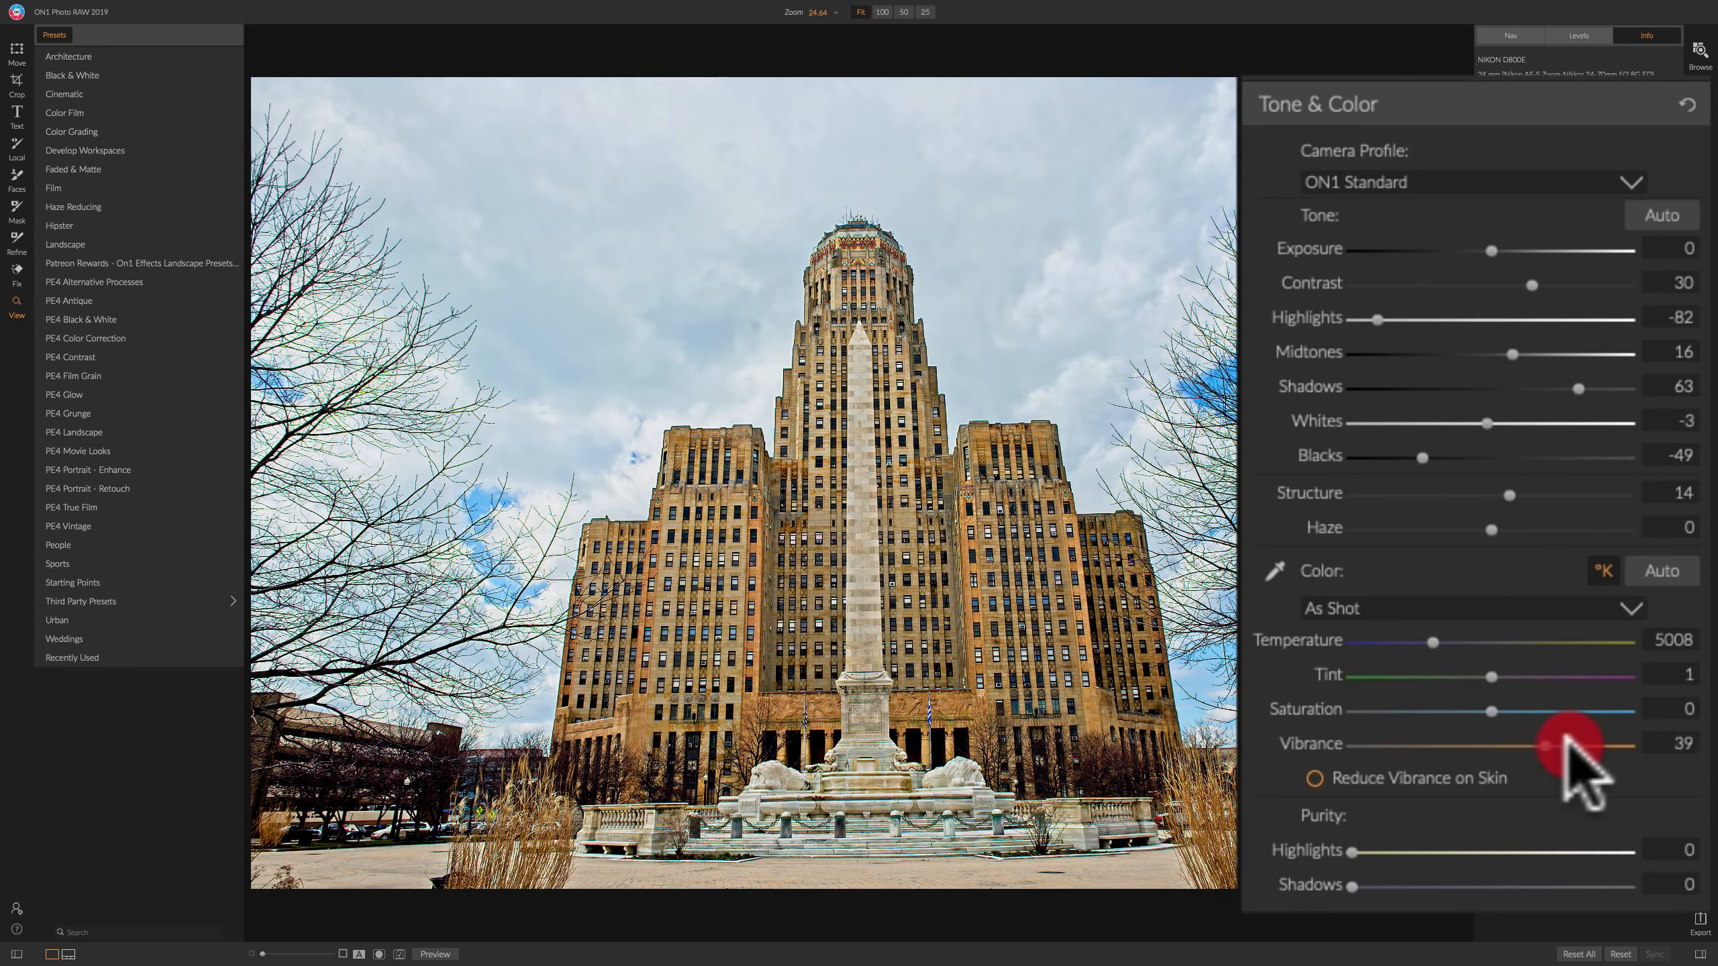
left_click_drag(1710, 757, 1250, 743)
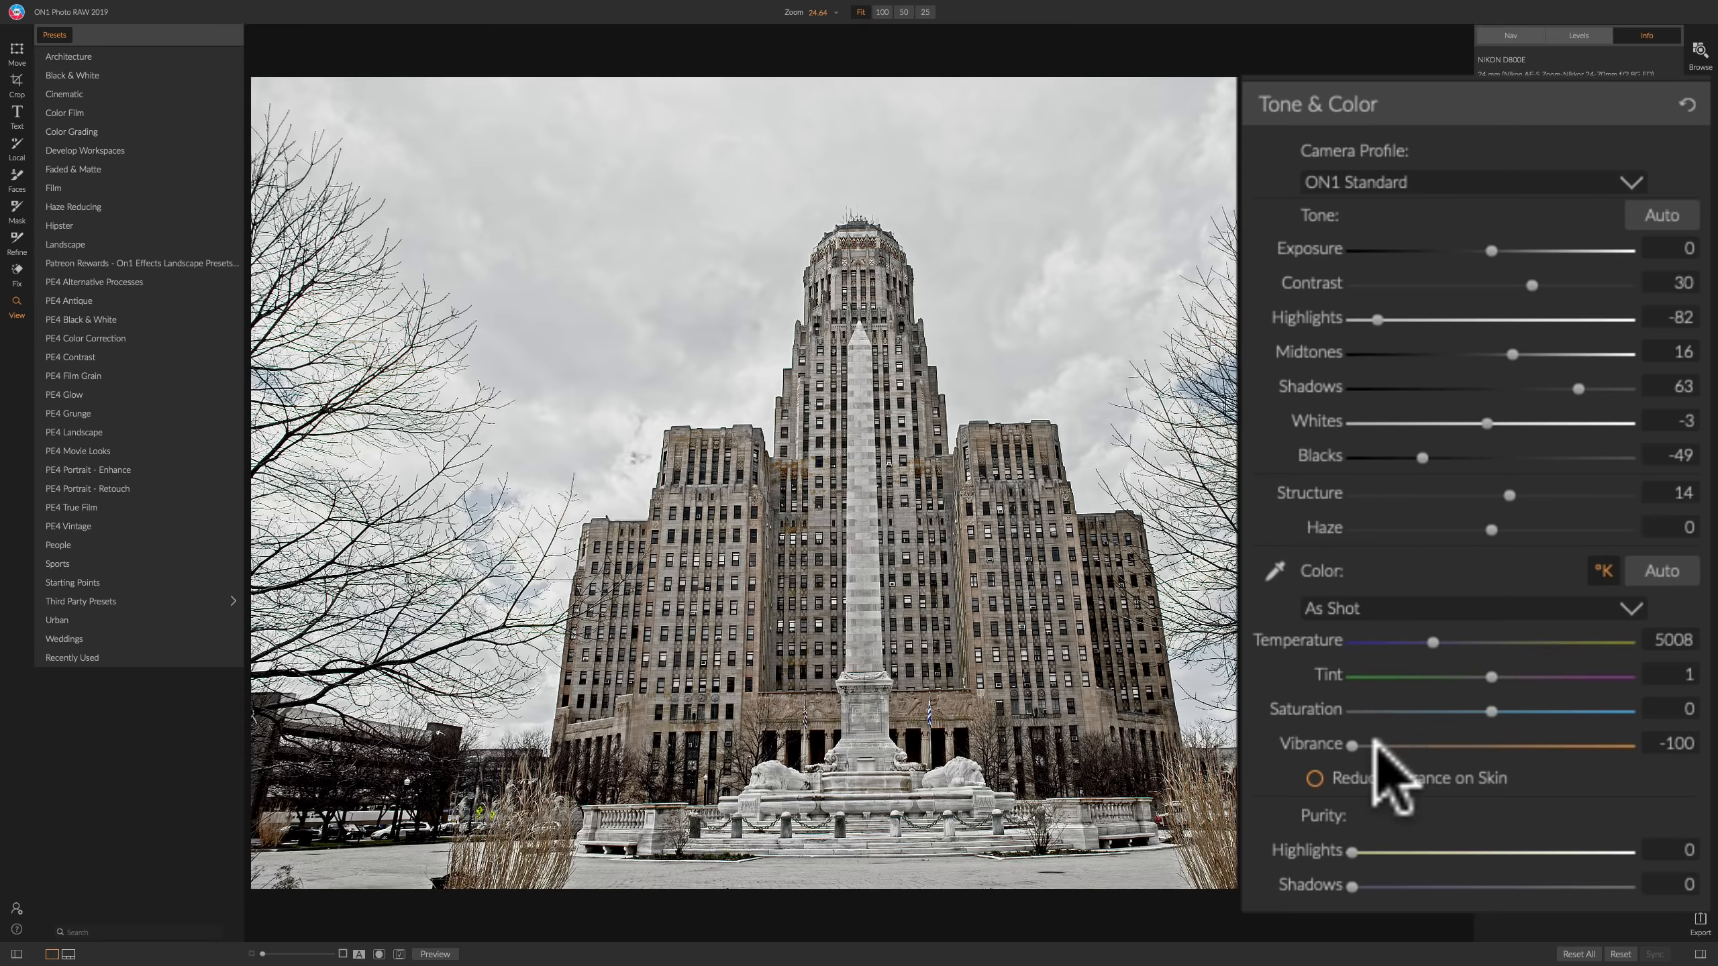
left_click_drag(1354, 742, 1480, 744)
left_click(1314, 744)
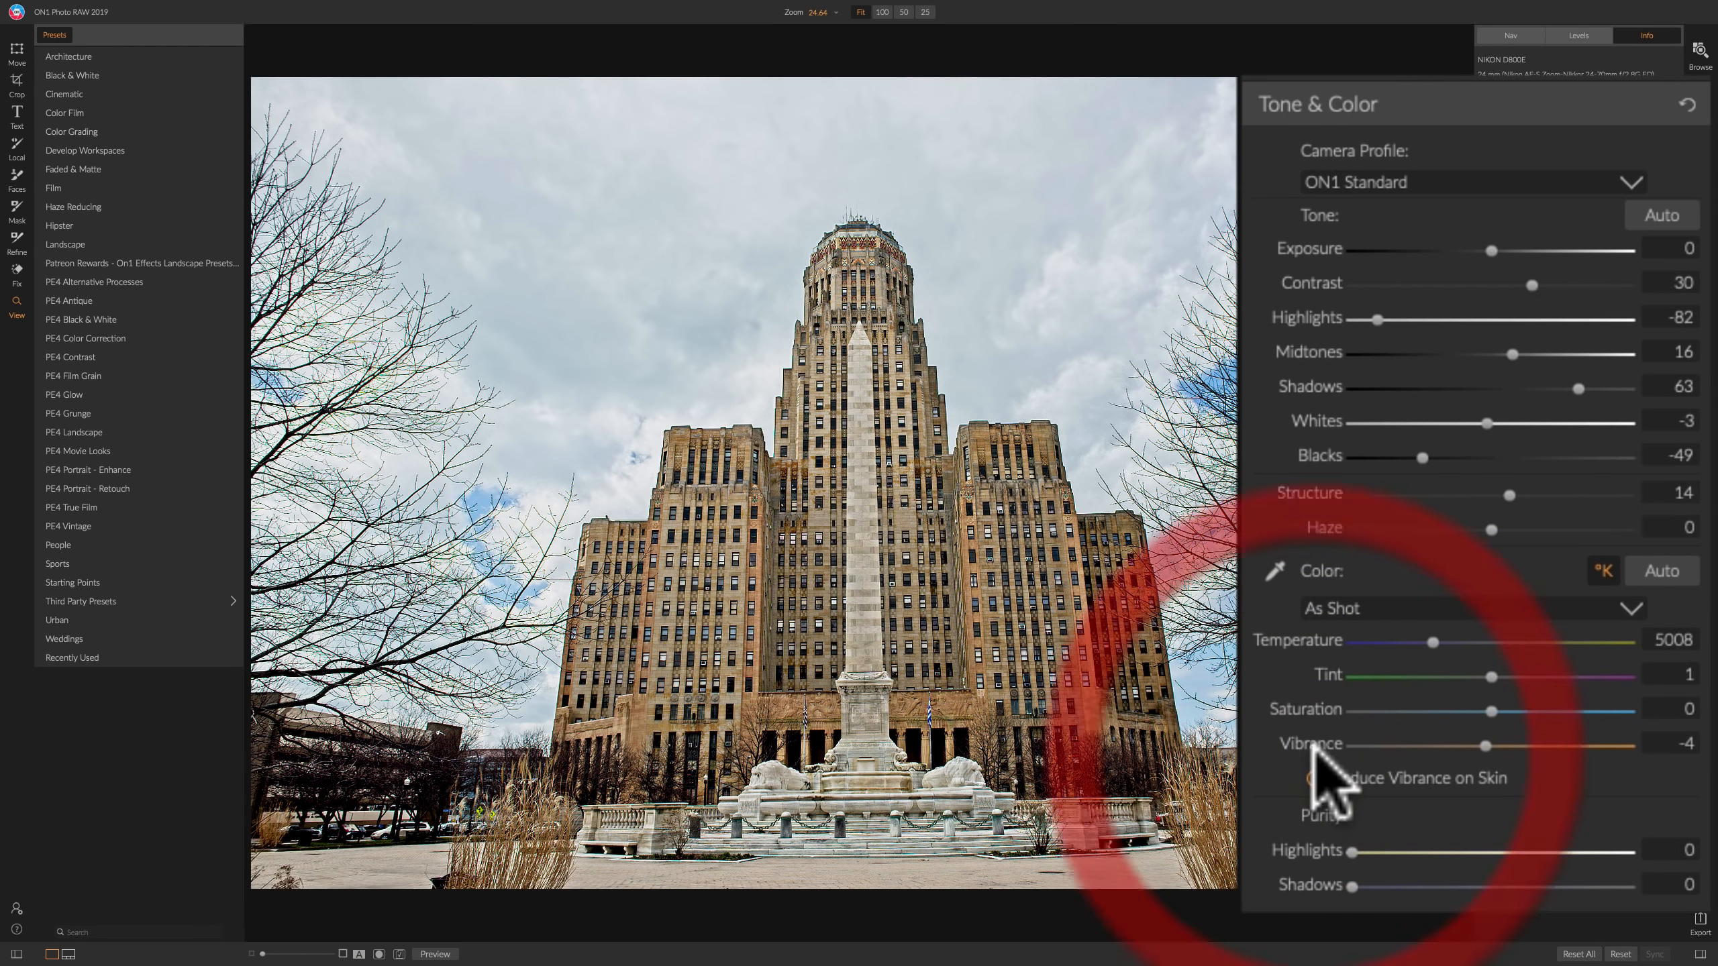
double_click(1314, 745)
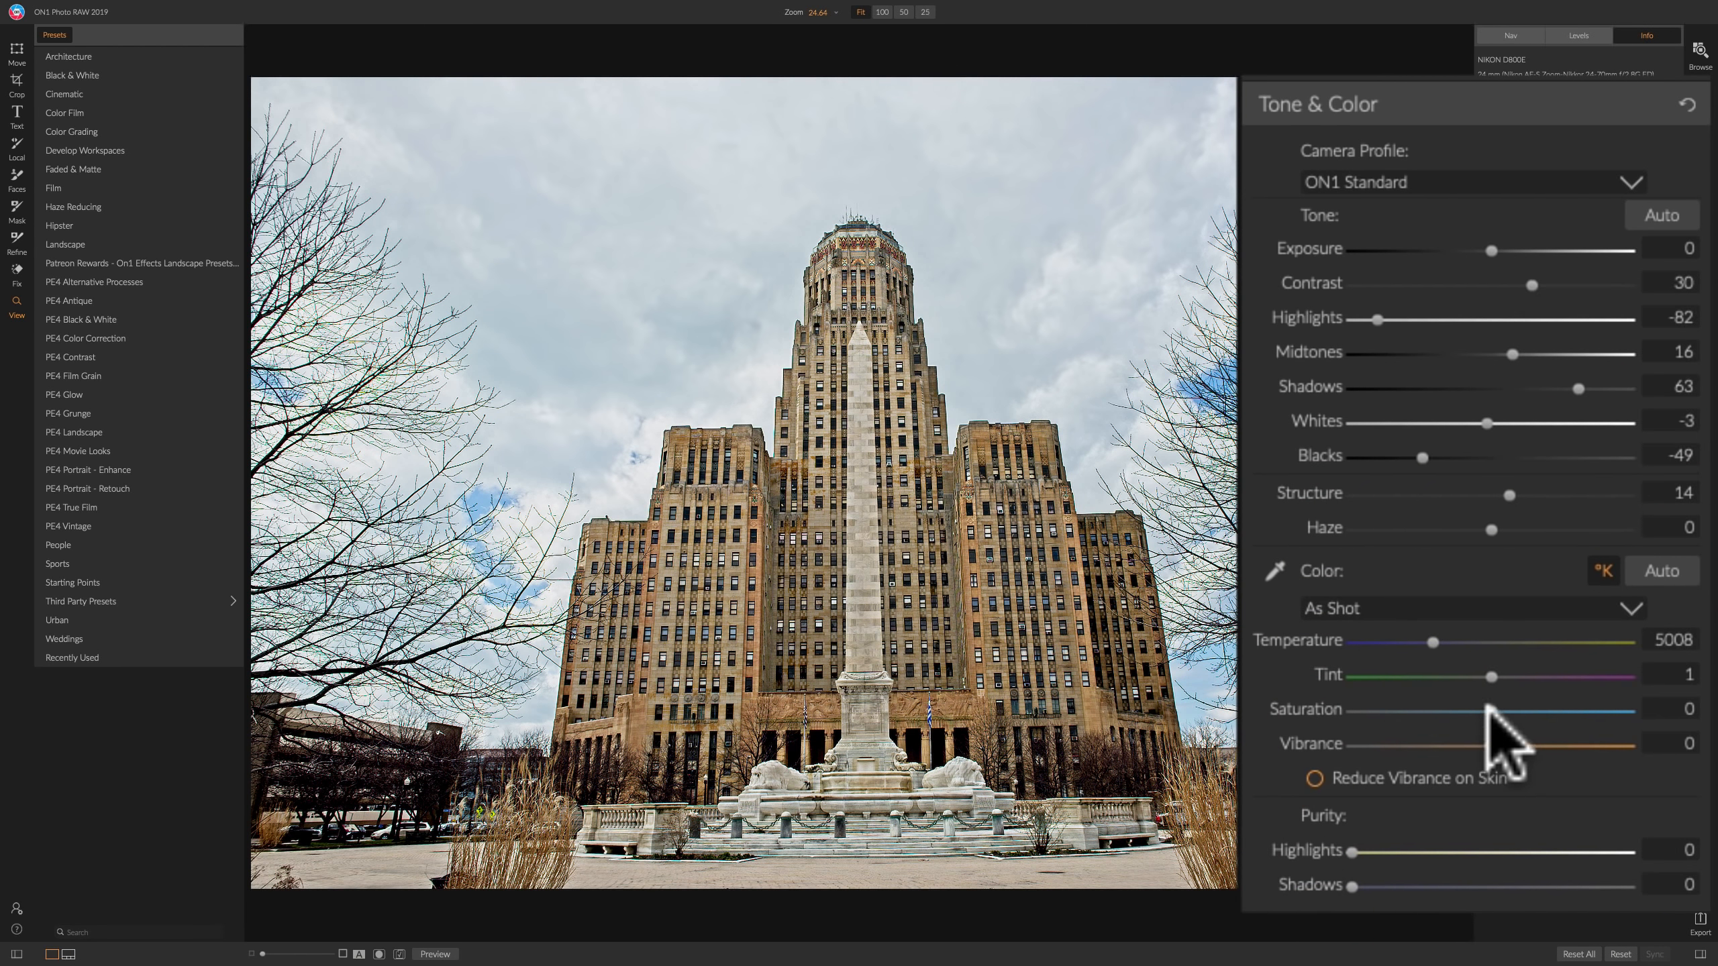
Raise the photo's Saturation to 12.
left_click_drag(1486, 707, 1505, 714)
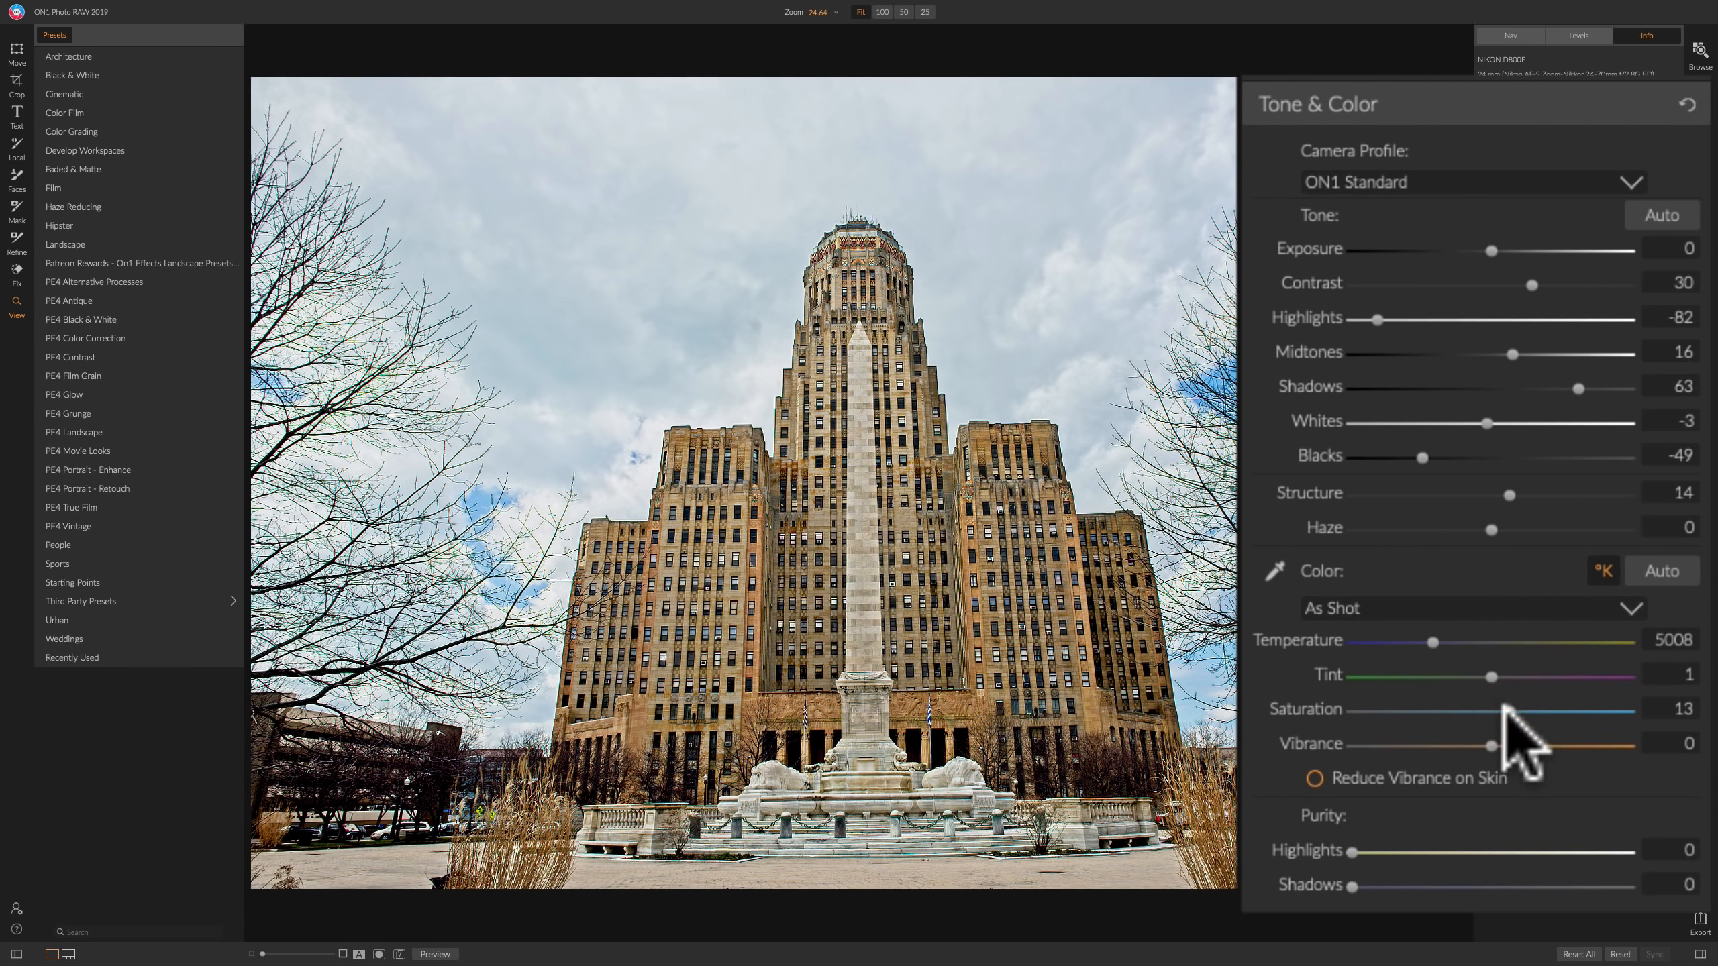
left_click_drag(1503, 708, 1505, 707)
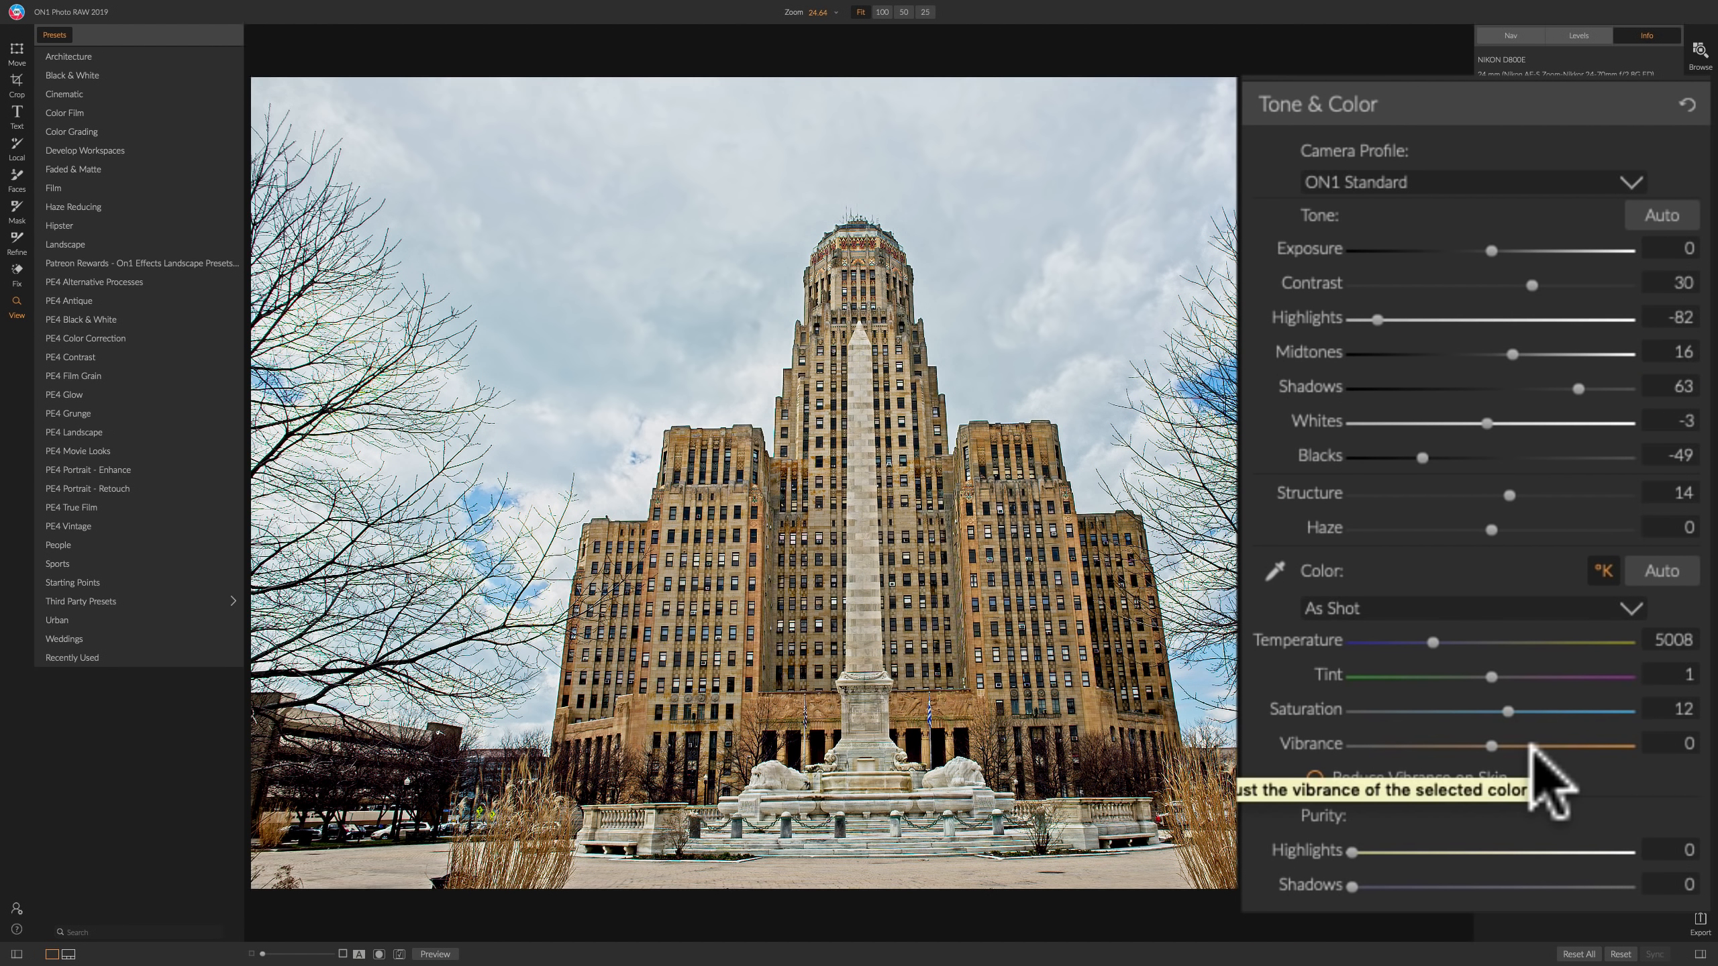
Switch Reduce Vibrance on Skin on and off again, and reselect the As Shot white balance.
left_click(1314, 777)
left_click(1315, 779)
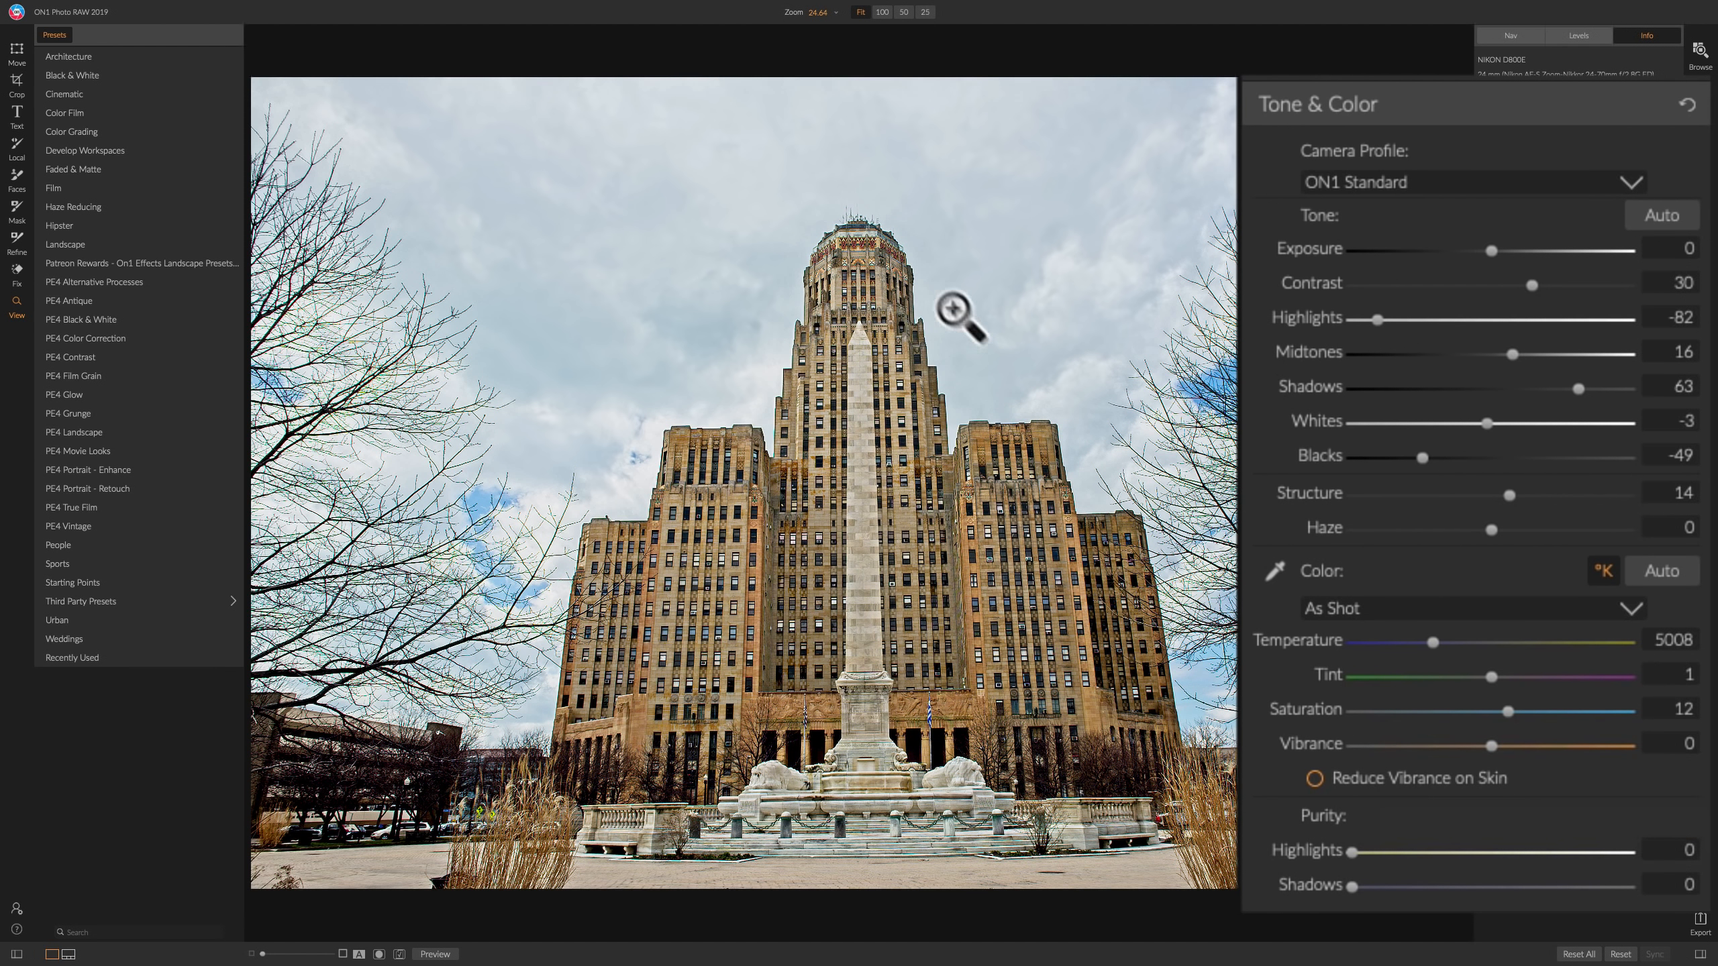
left_click(1481, 606)
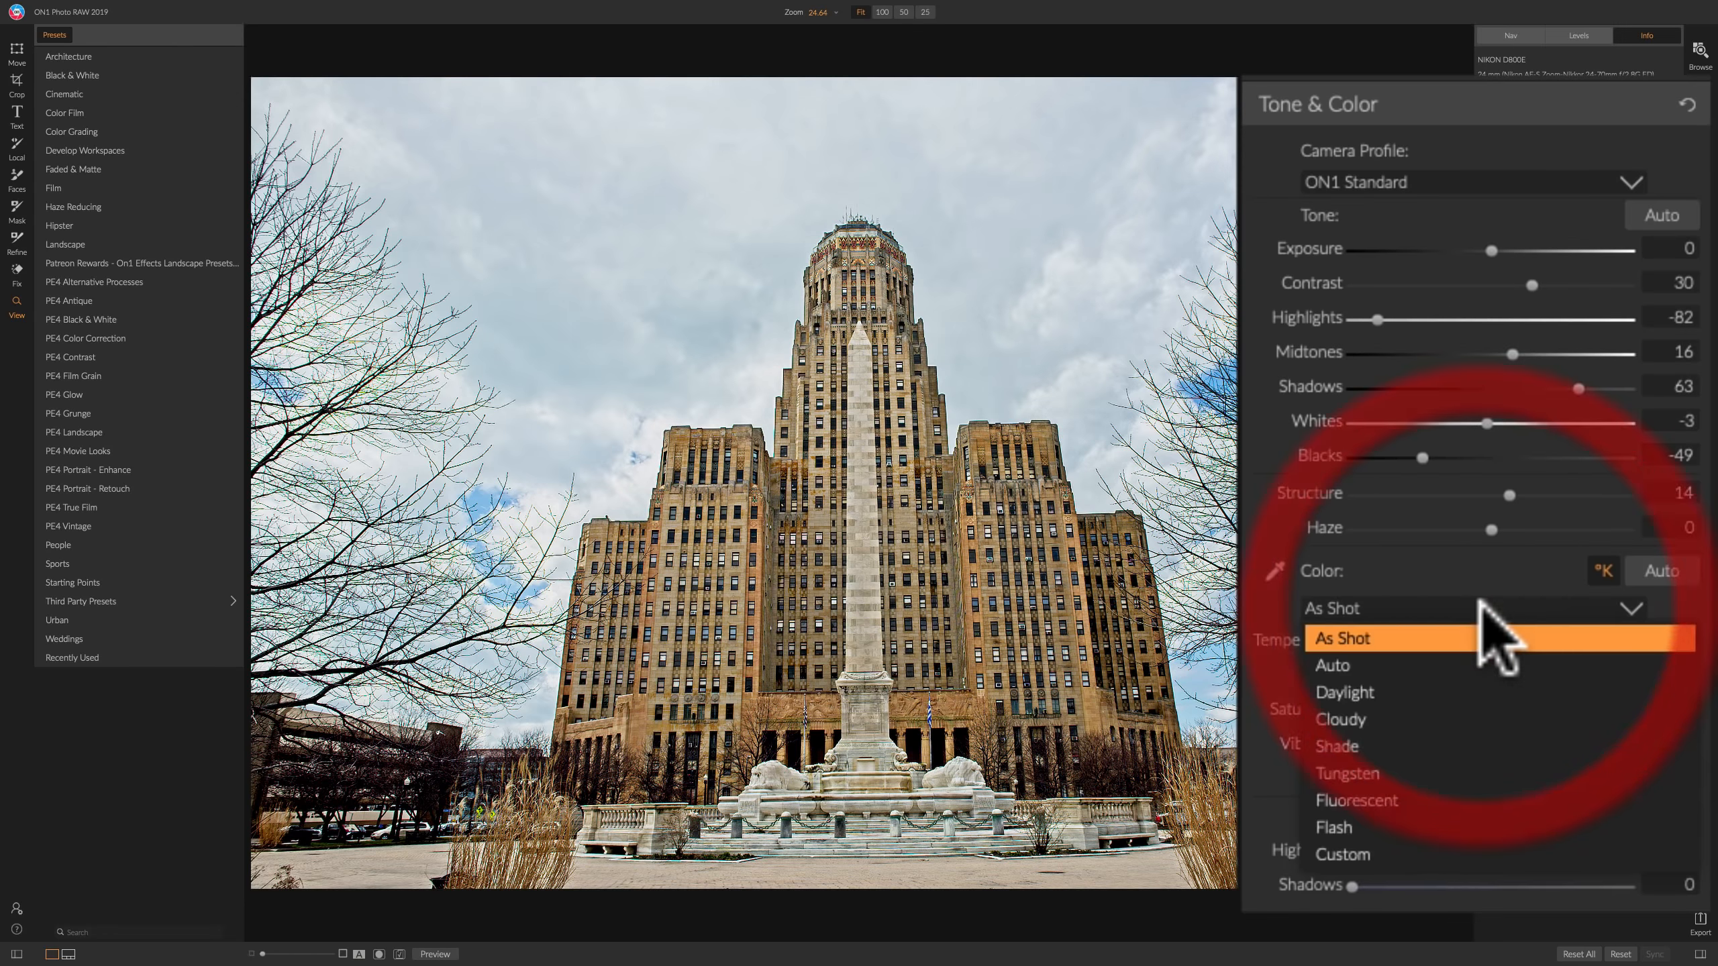
left_click(1487, 632)
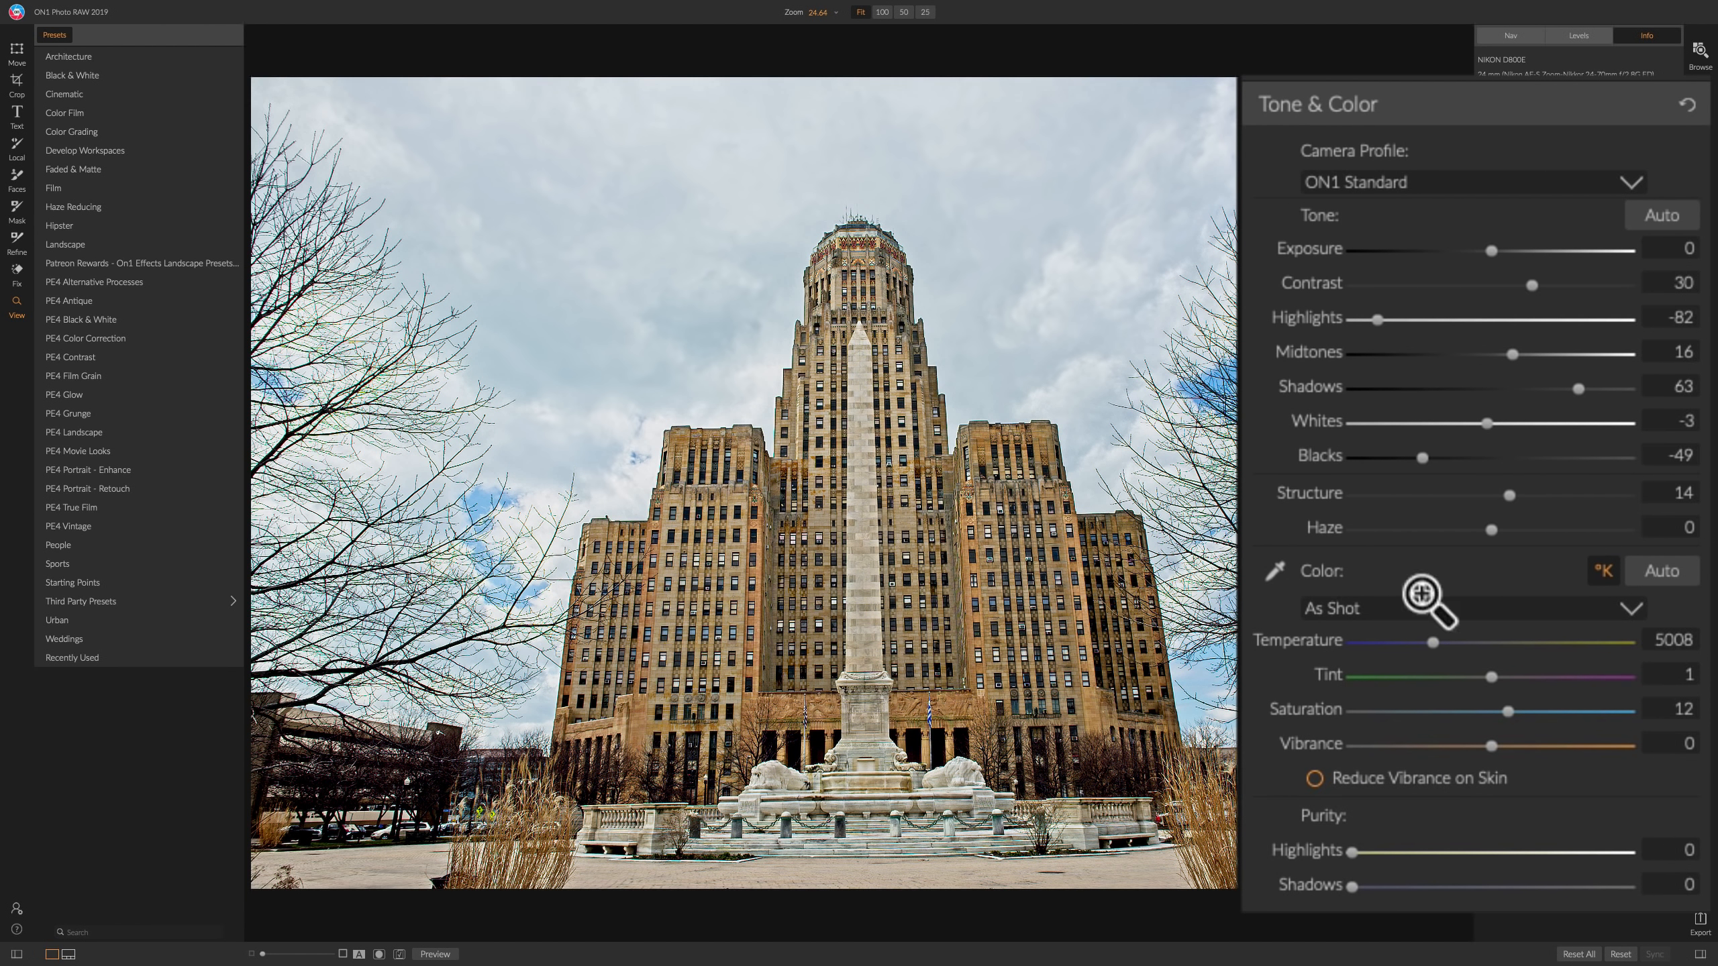
Try the Purity adjustments with Highlights at 100, and return Highlights and Shadows to 0.
mouse_move(1348, 851)
left_mouse_down()
mouse_move(1669, 855)
mouse_move(1308, 852)
mouse_move(1374, 852)
left_mouse_up()
left_click_drag(1481, 861, 1704, 855)
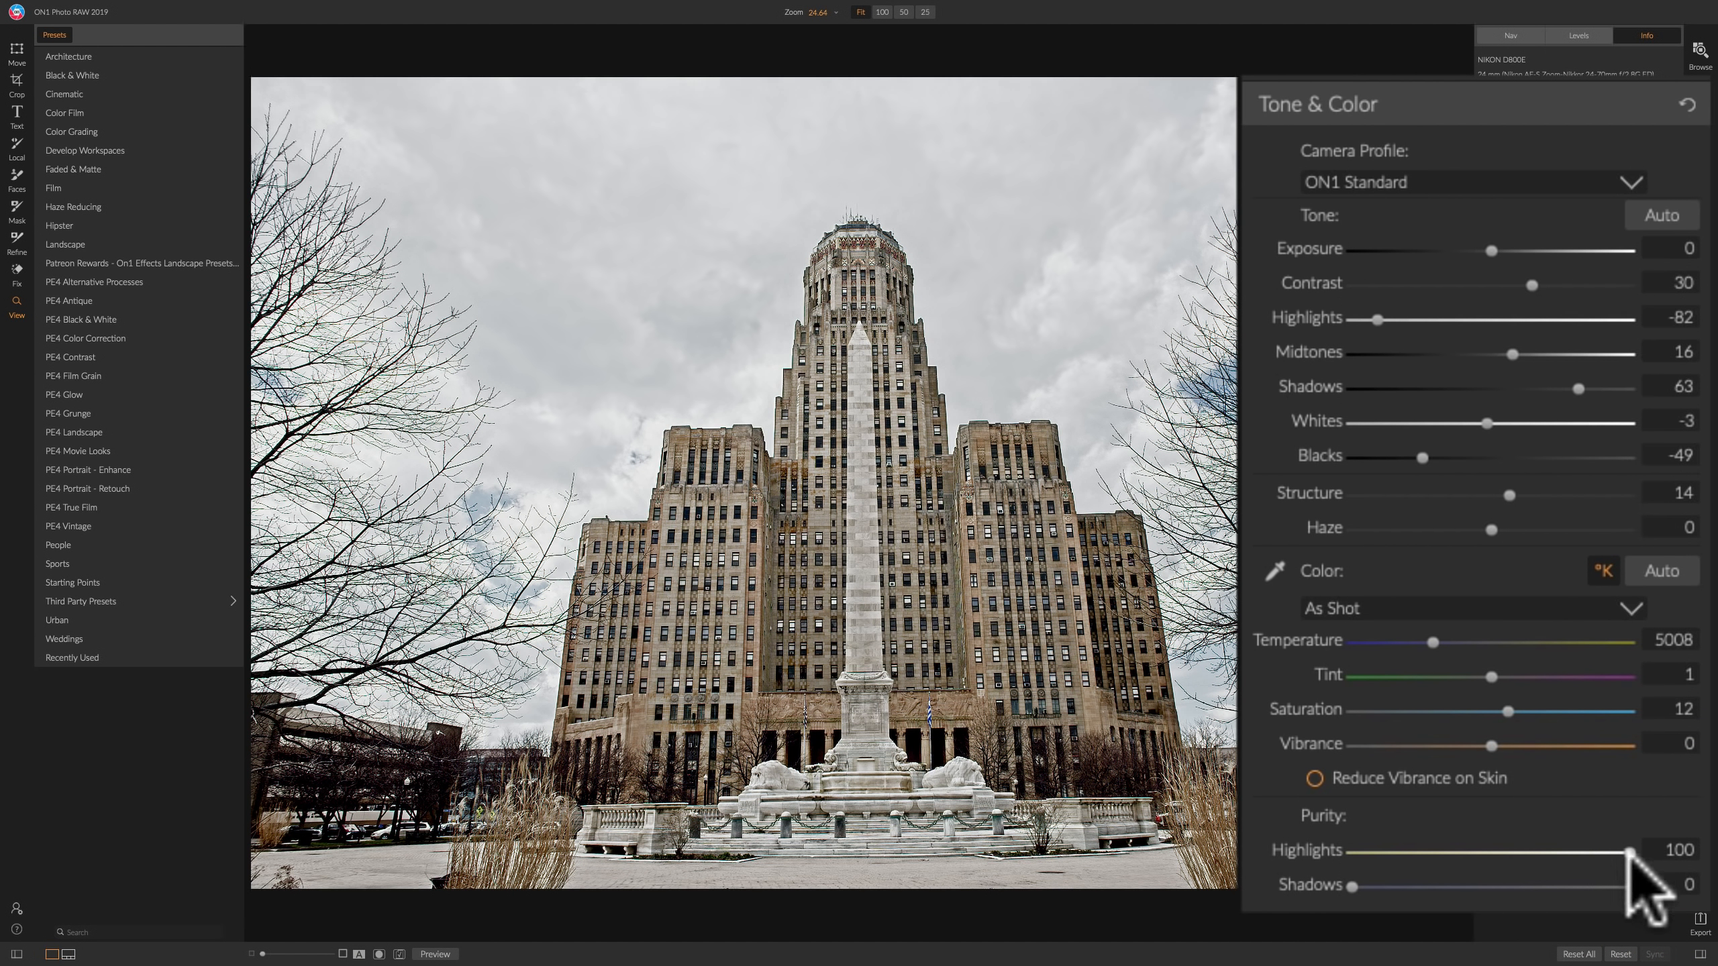
left_click_drag(1627, 851, 1235, 851)
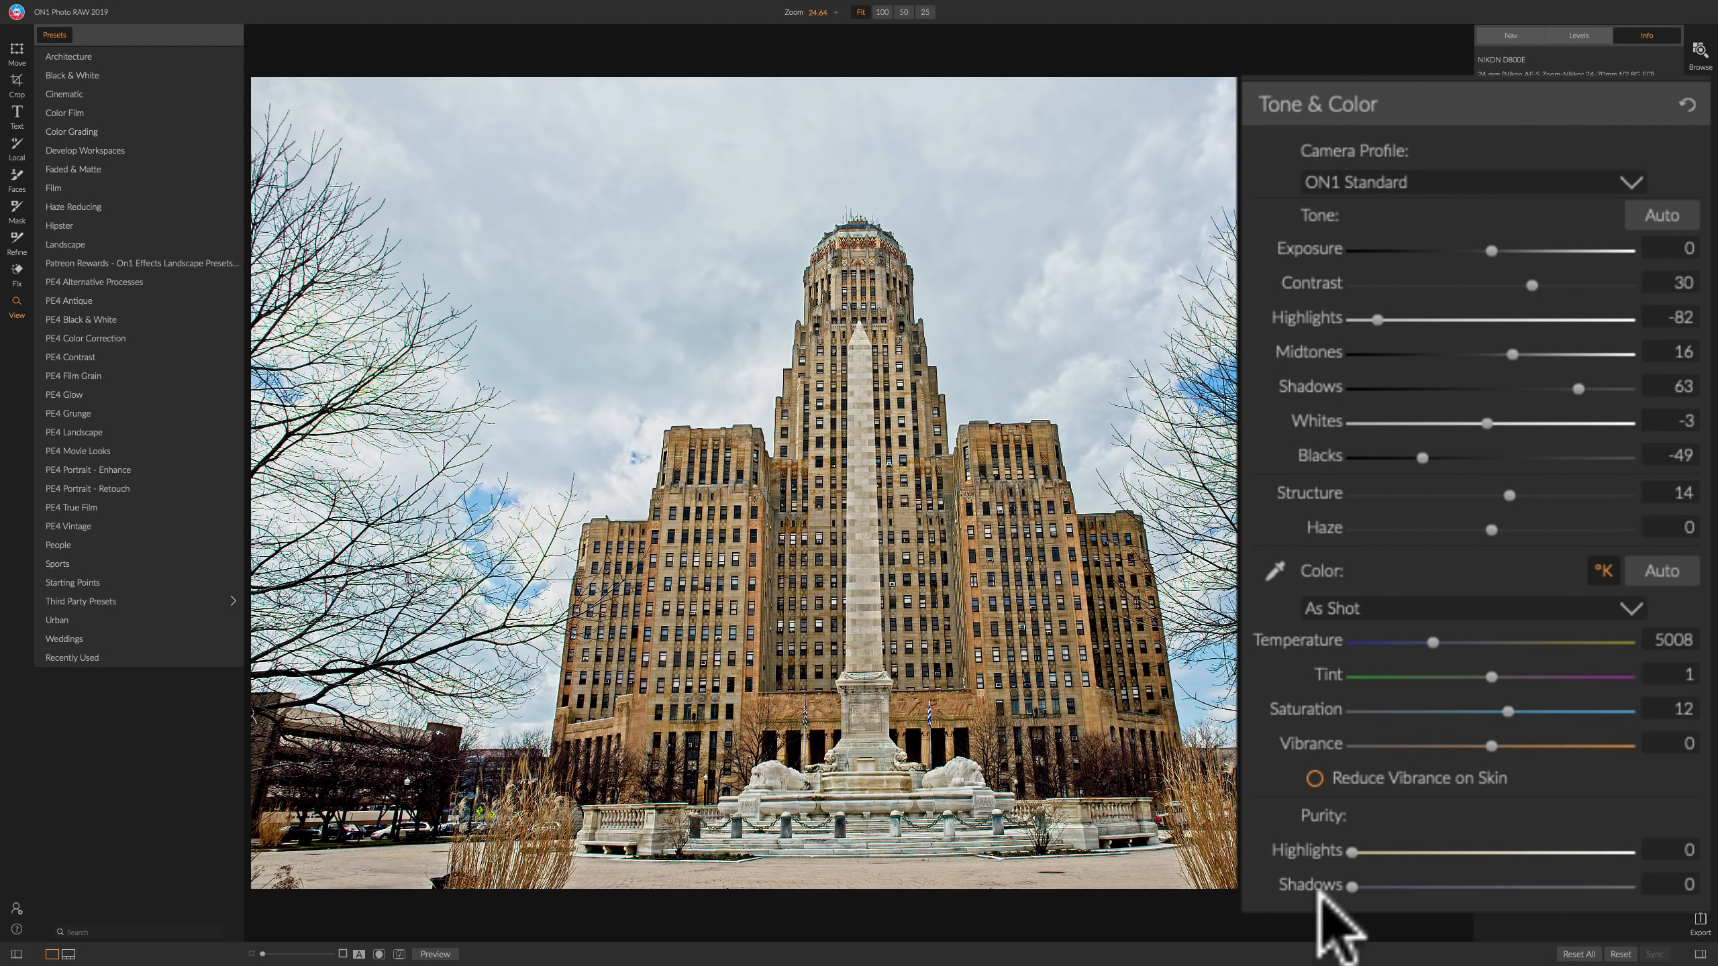
left_click_drag(1350, 887, 1292, 888)
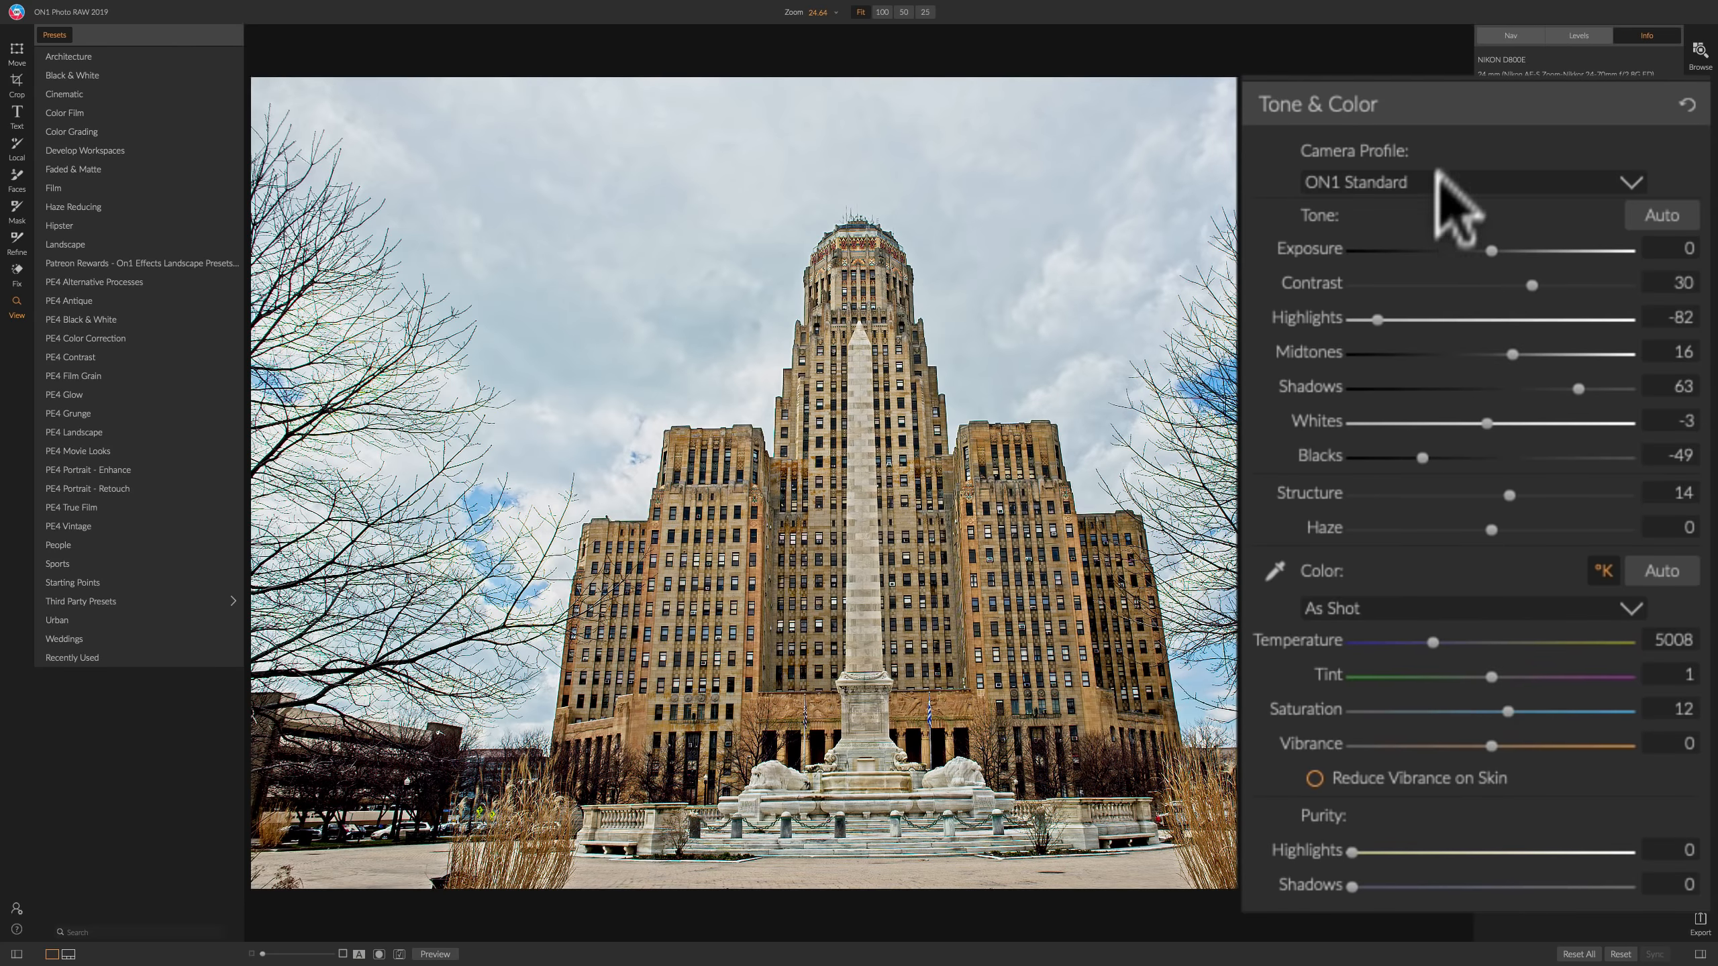
Collapse Tone & Color, expand Details and compare the Default and Low presets, finishing with High applied.
left_click(1444, 106)
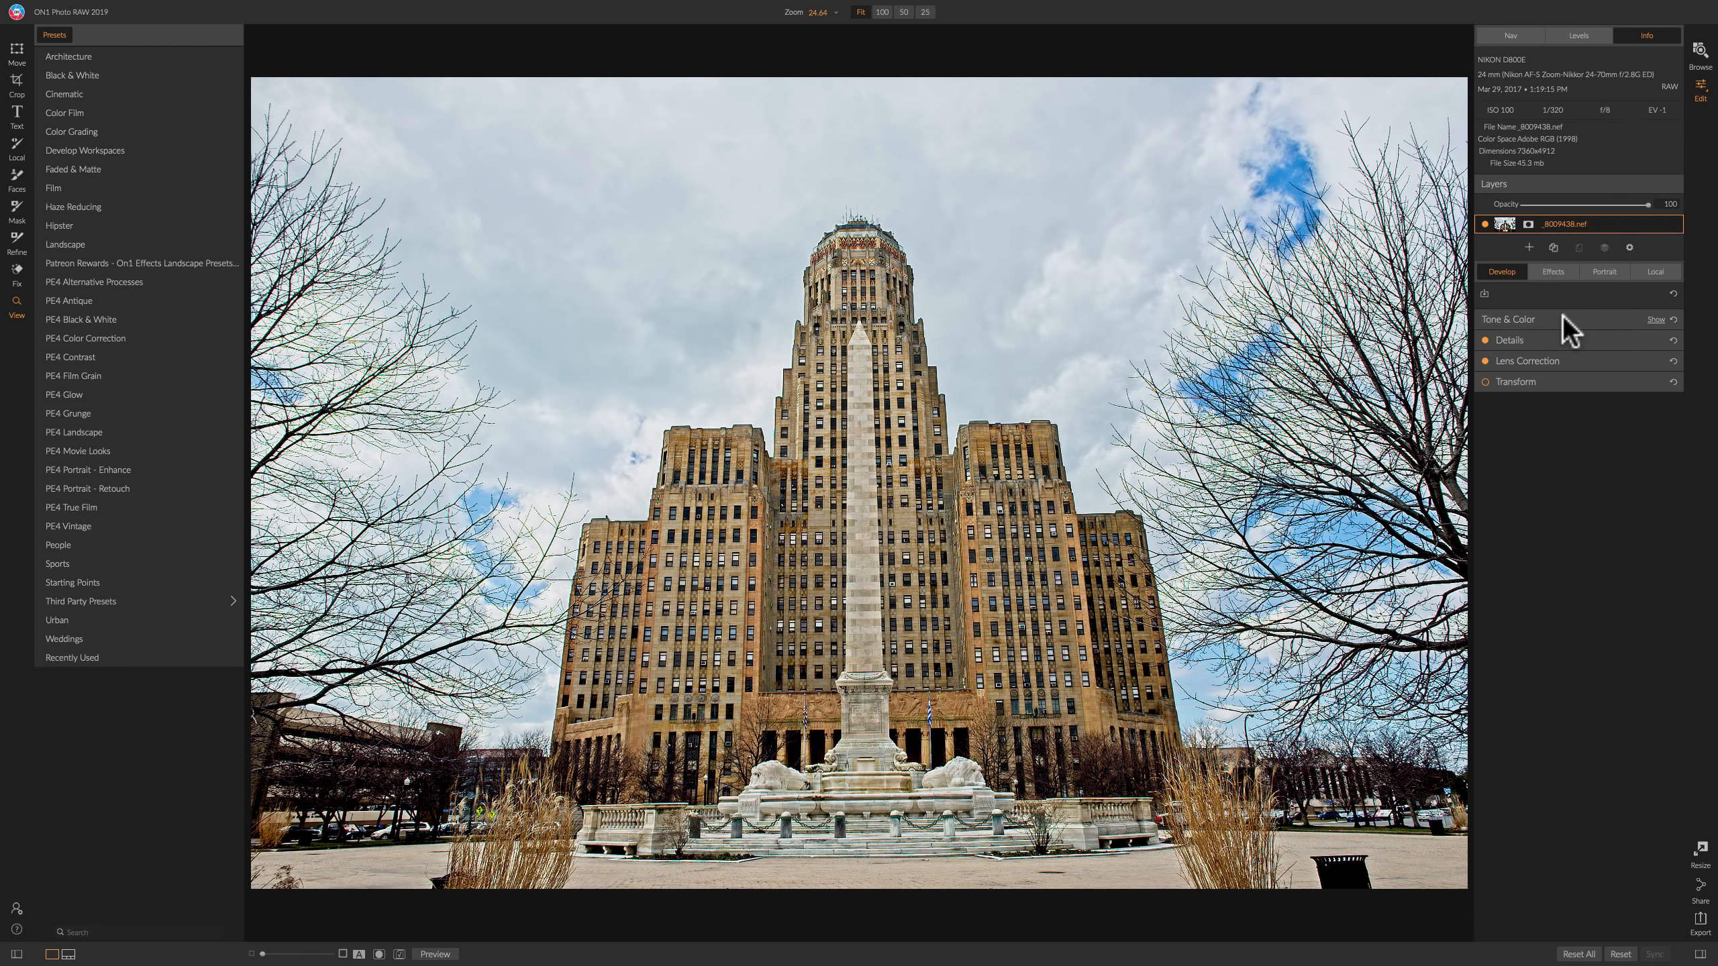
left_click(1565, 339)
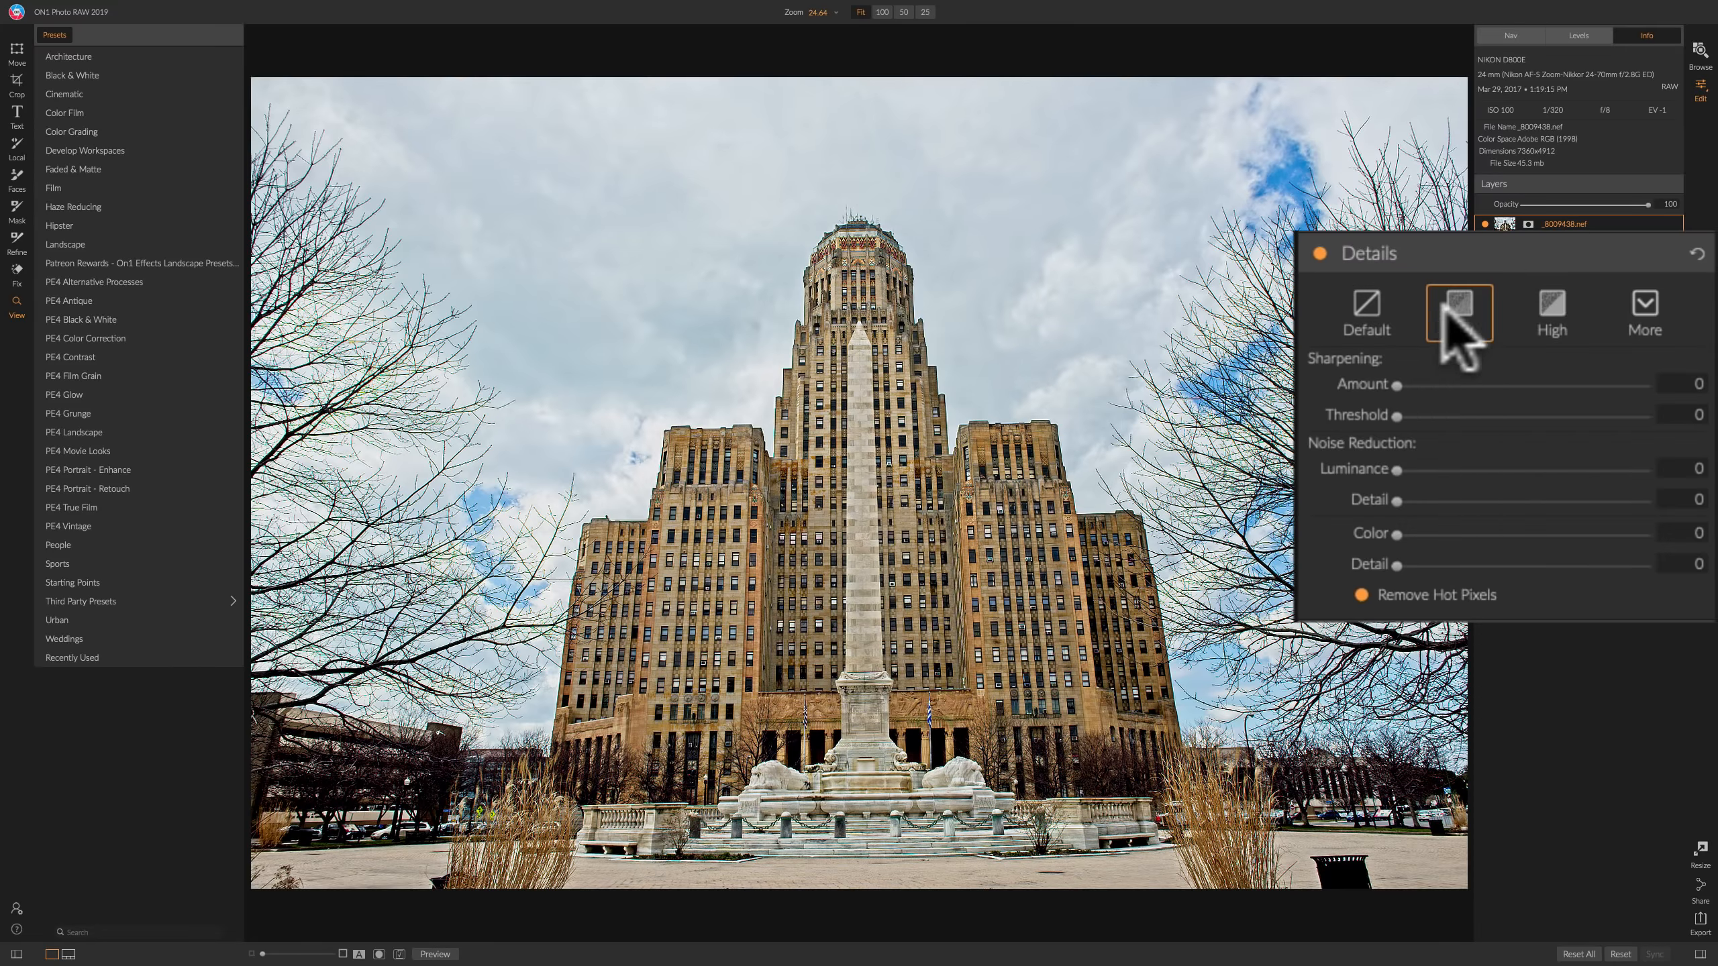
left_click(1373, 318)
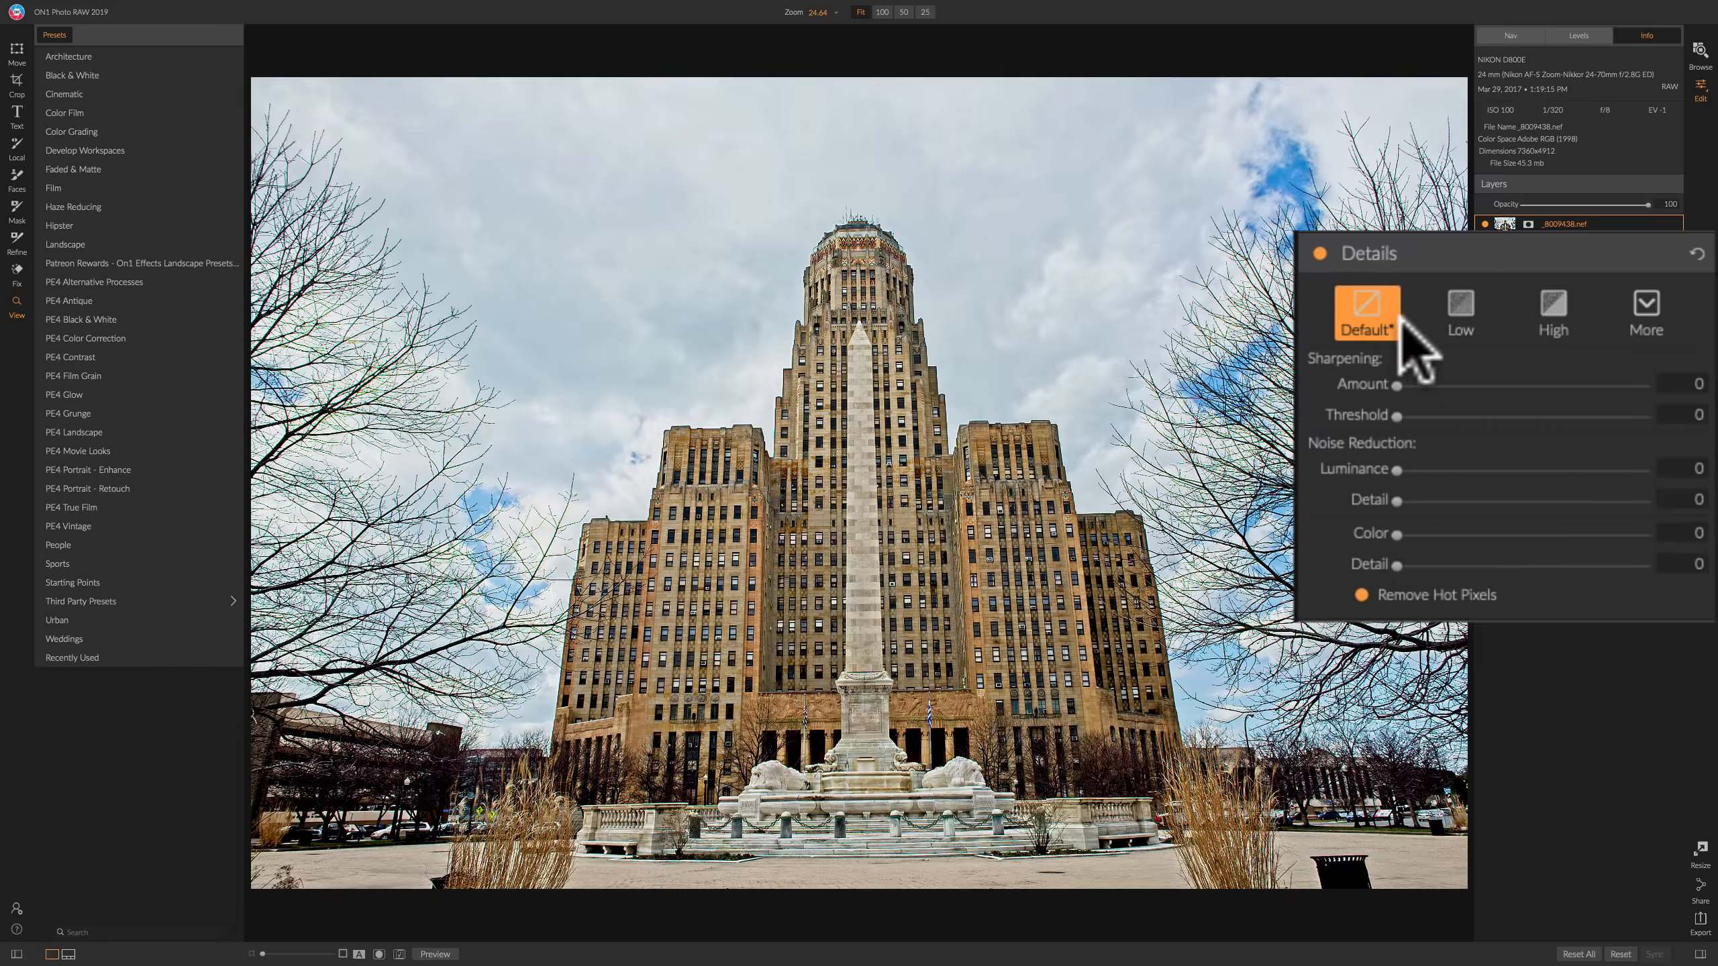
left_click(1461, 305)
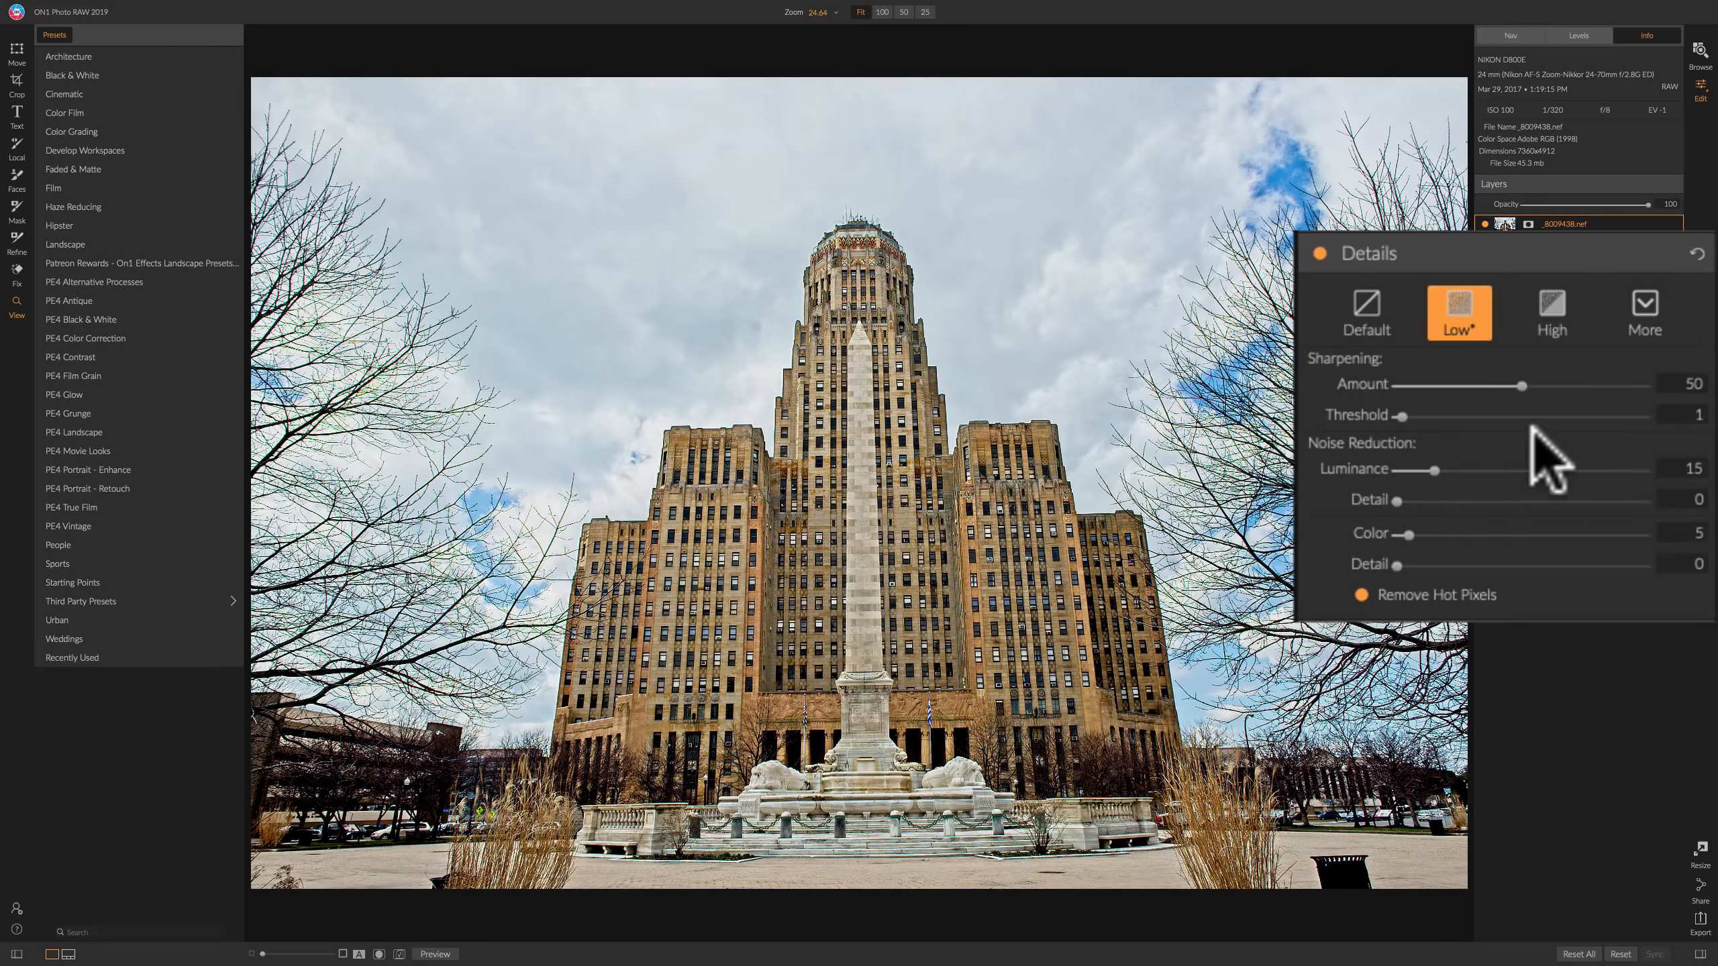
left_click(1550, 313)
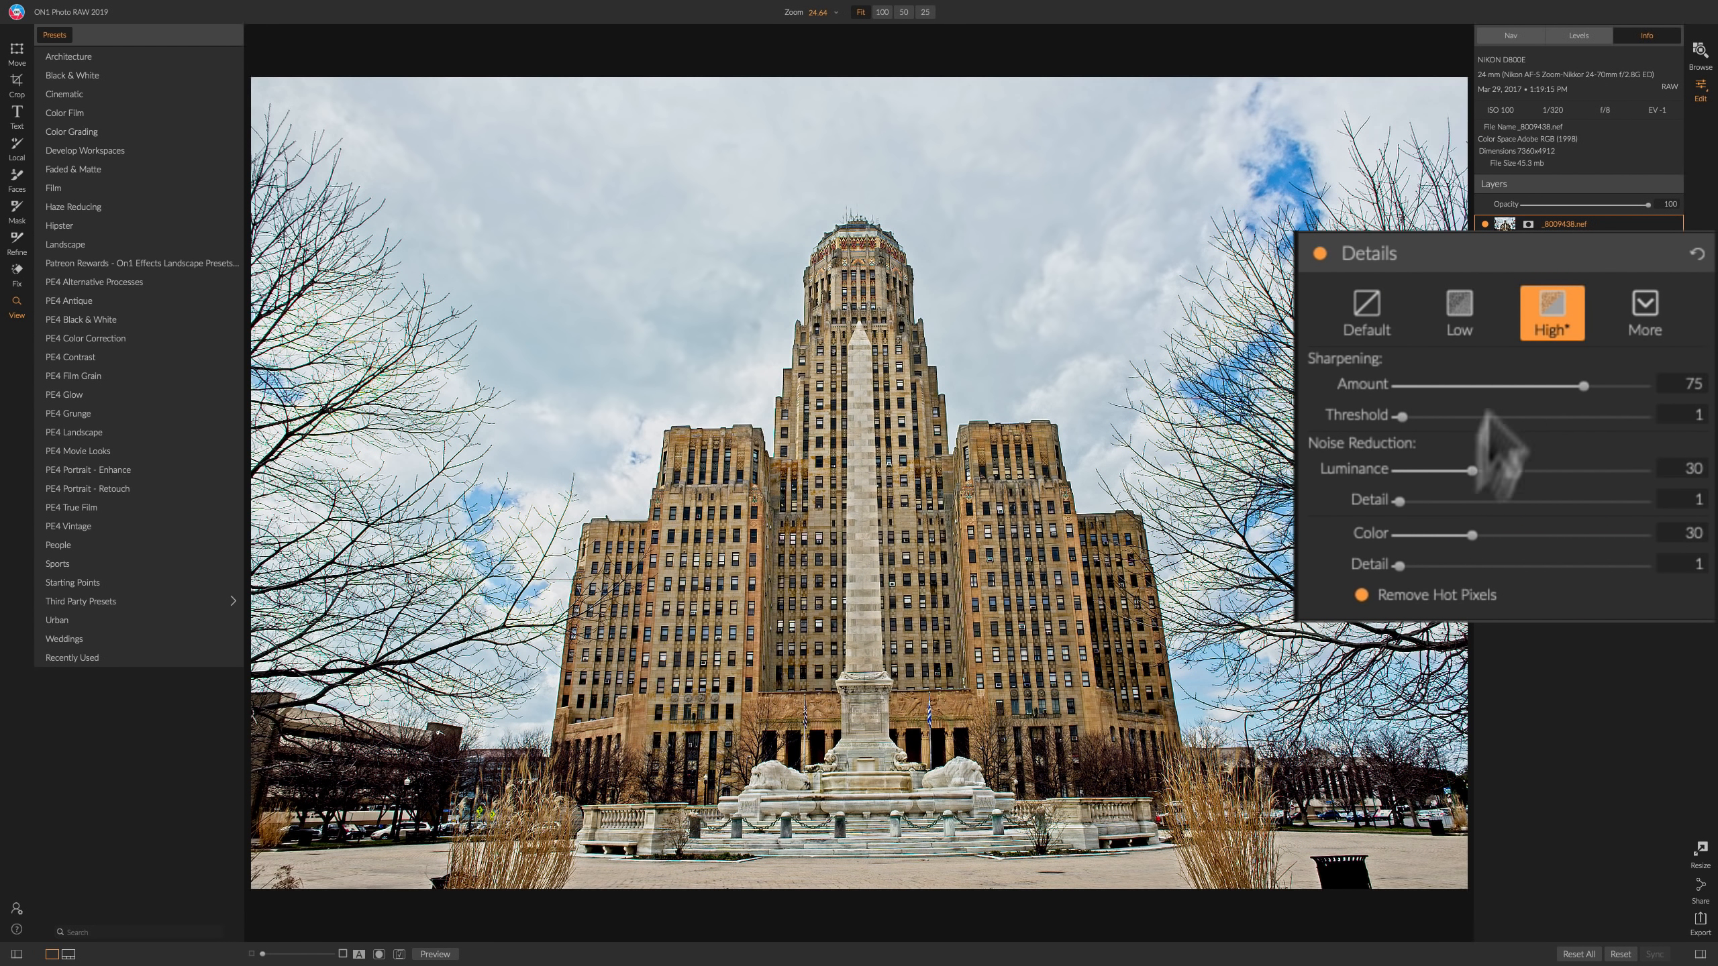
Apply the Print style in Details, then replace it with the Screen style.
left_click(1646, 306)
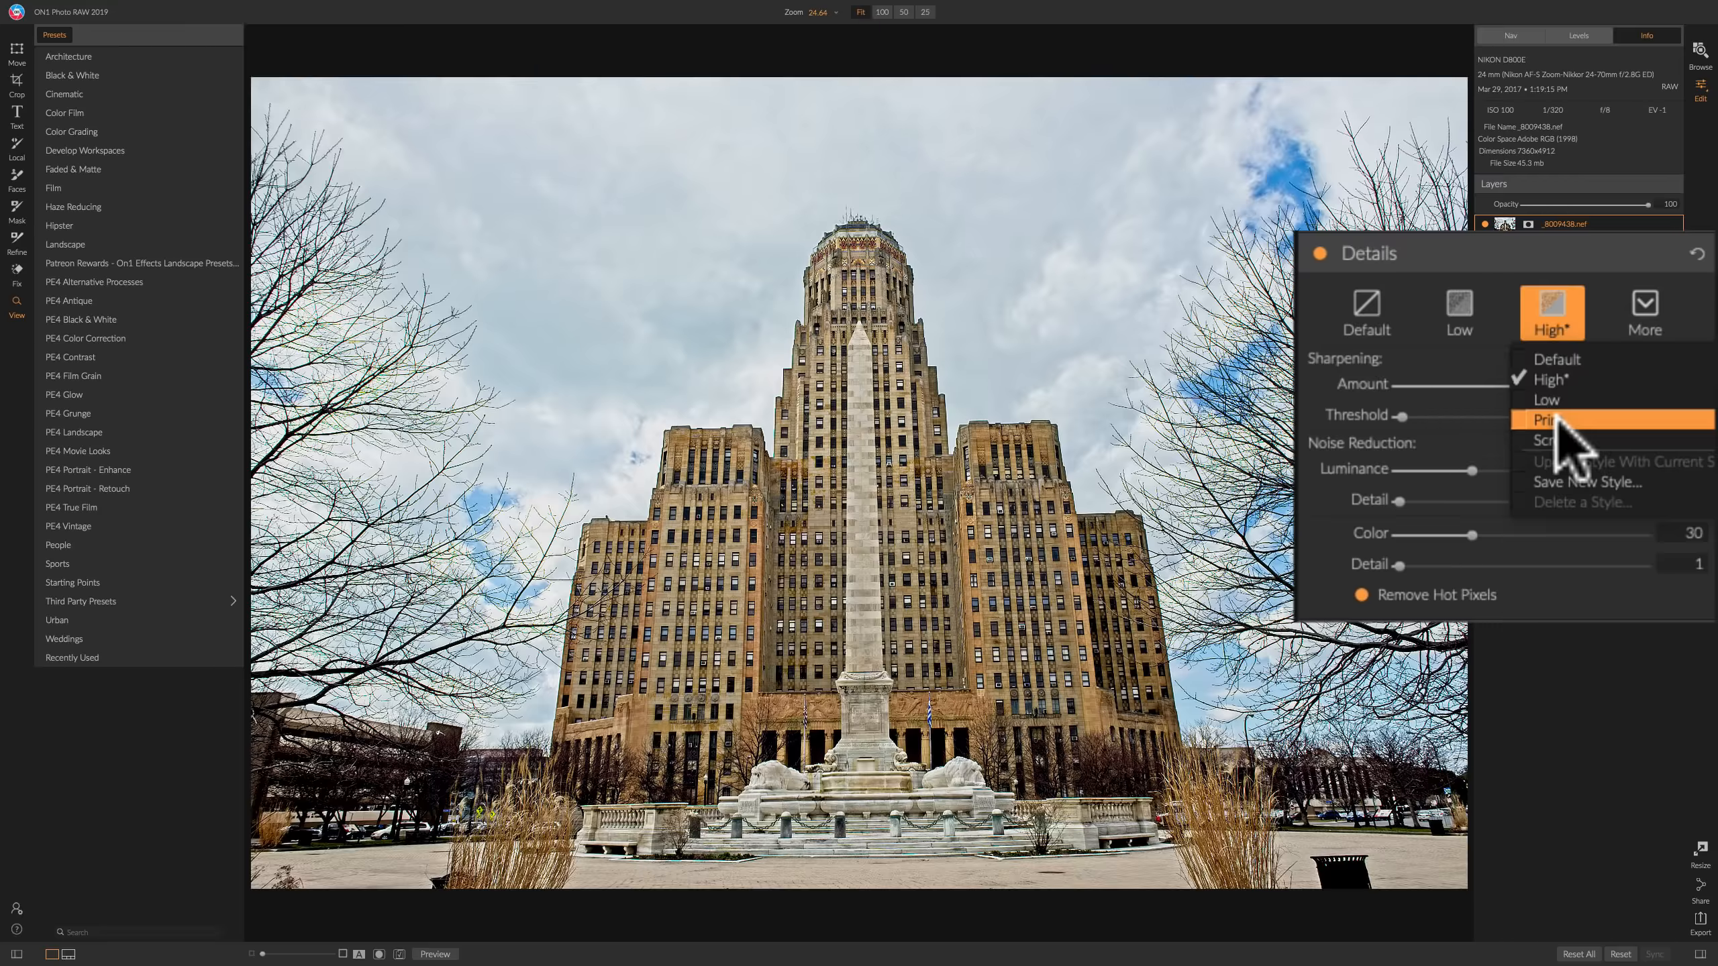
left_click(1554, 419)
left_click(1646, 311)
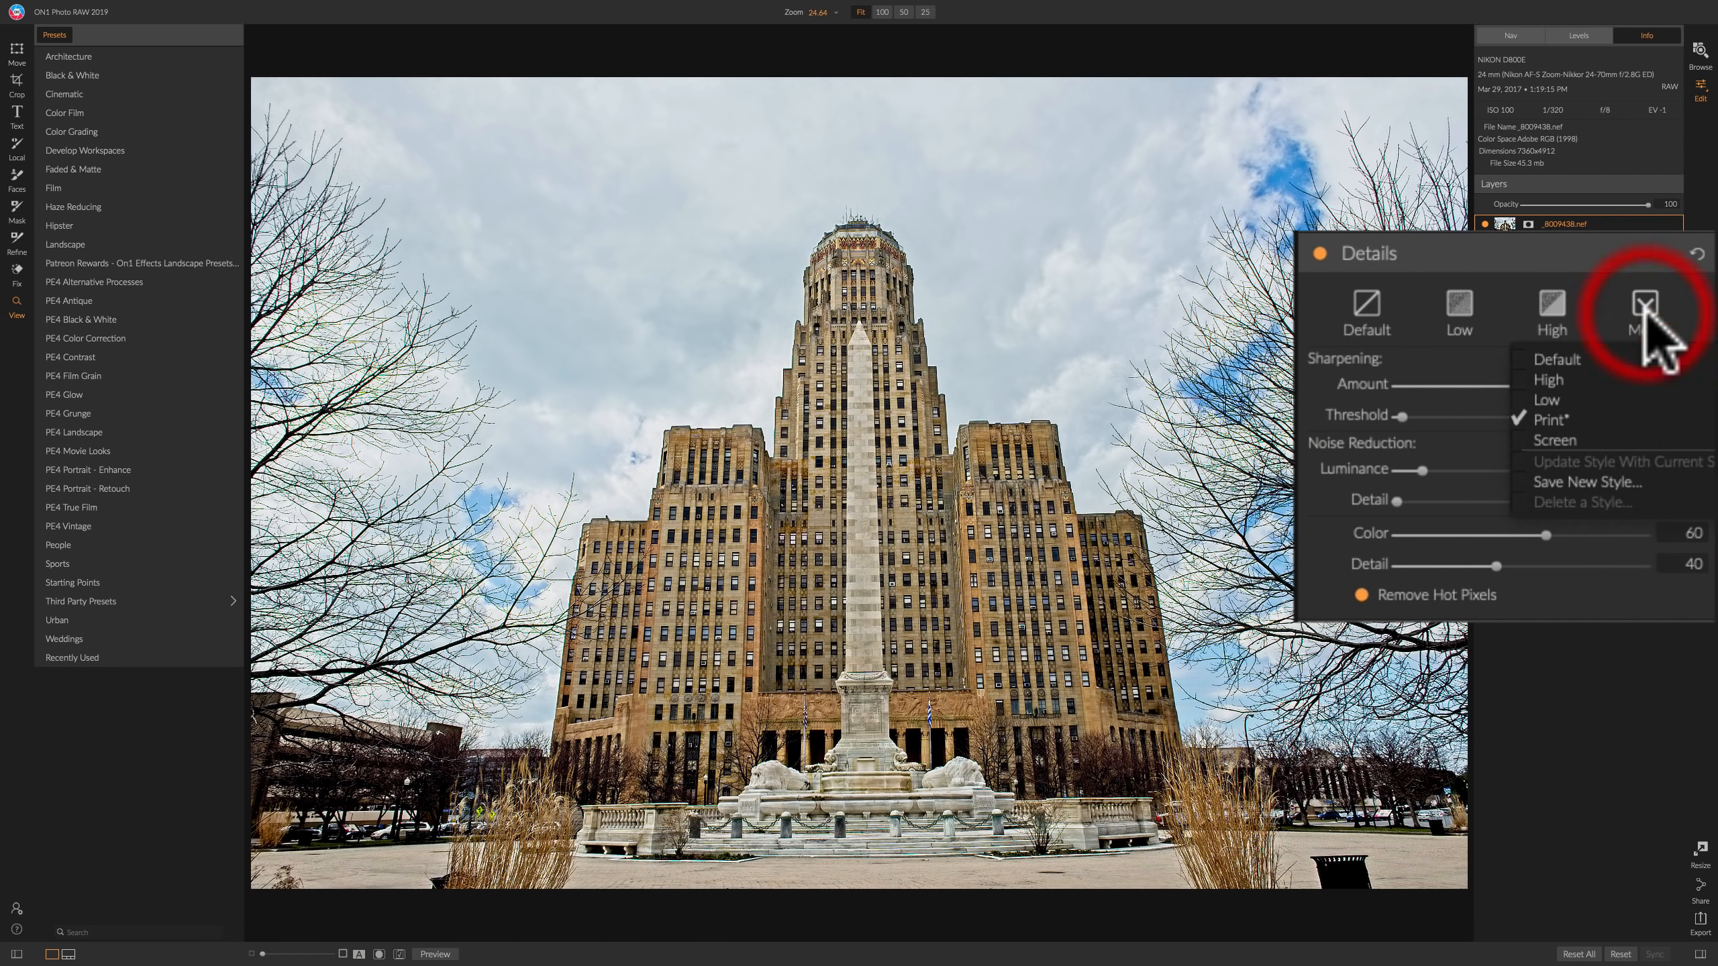
left_click(1580, 438)
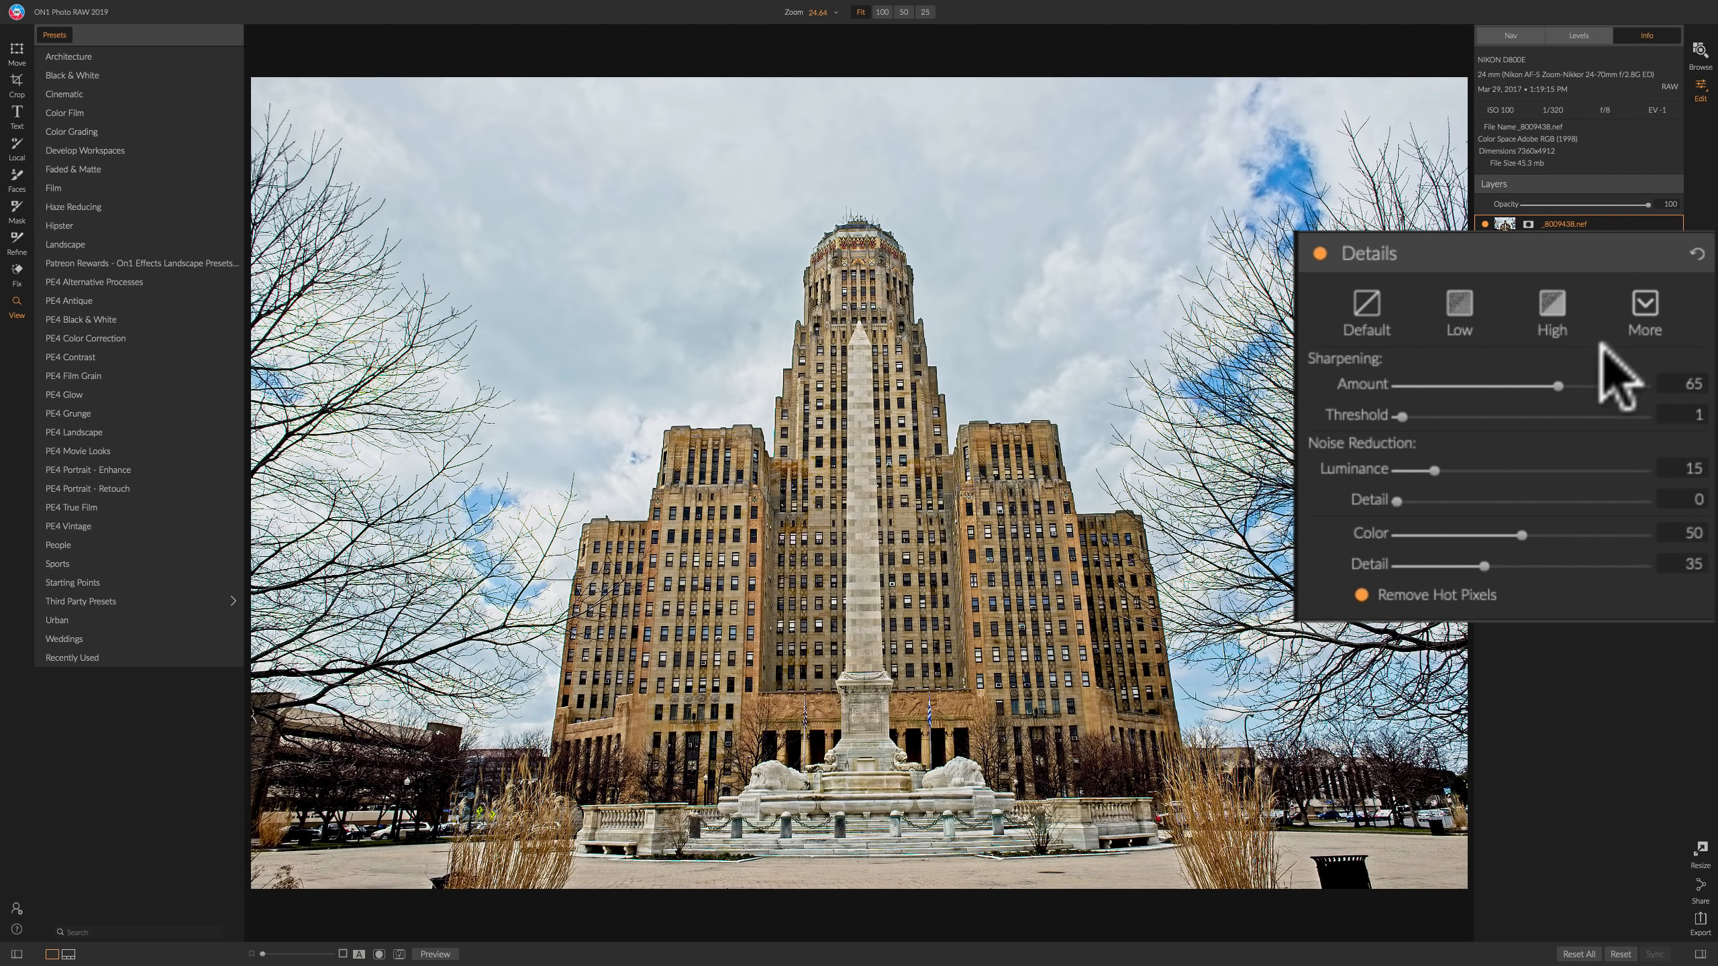
left_click(1645, 305)
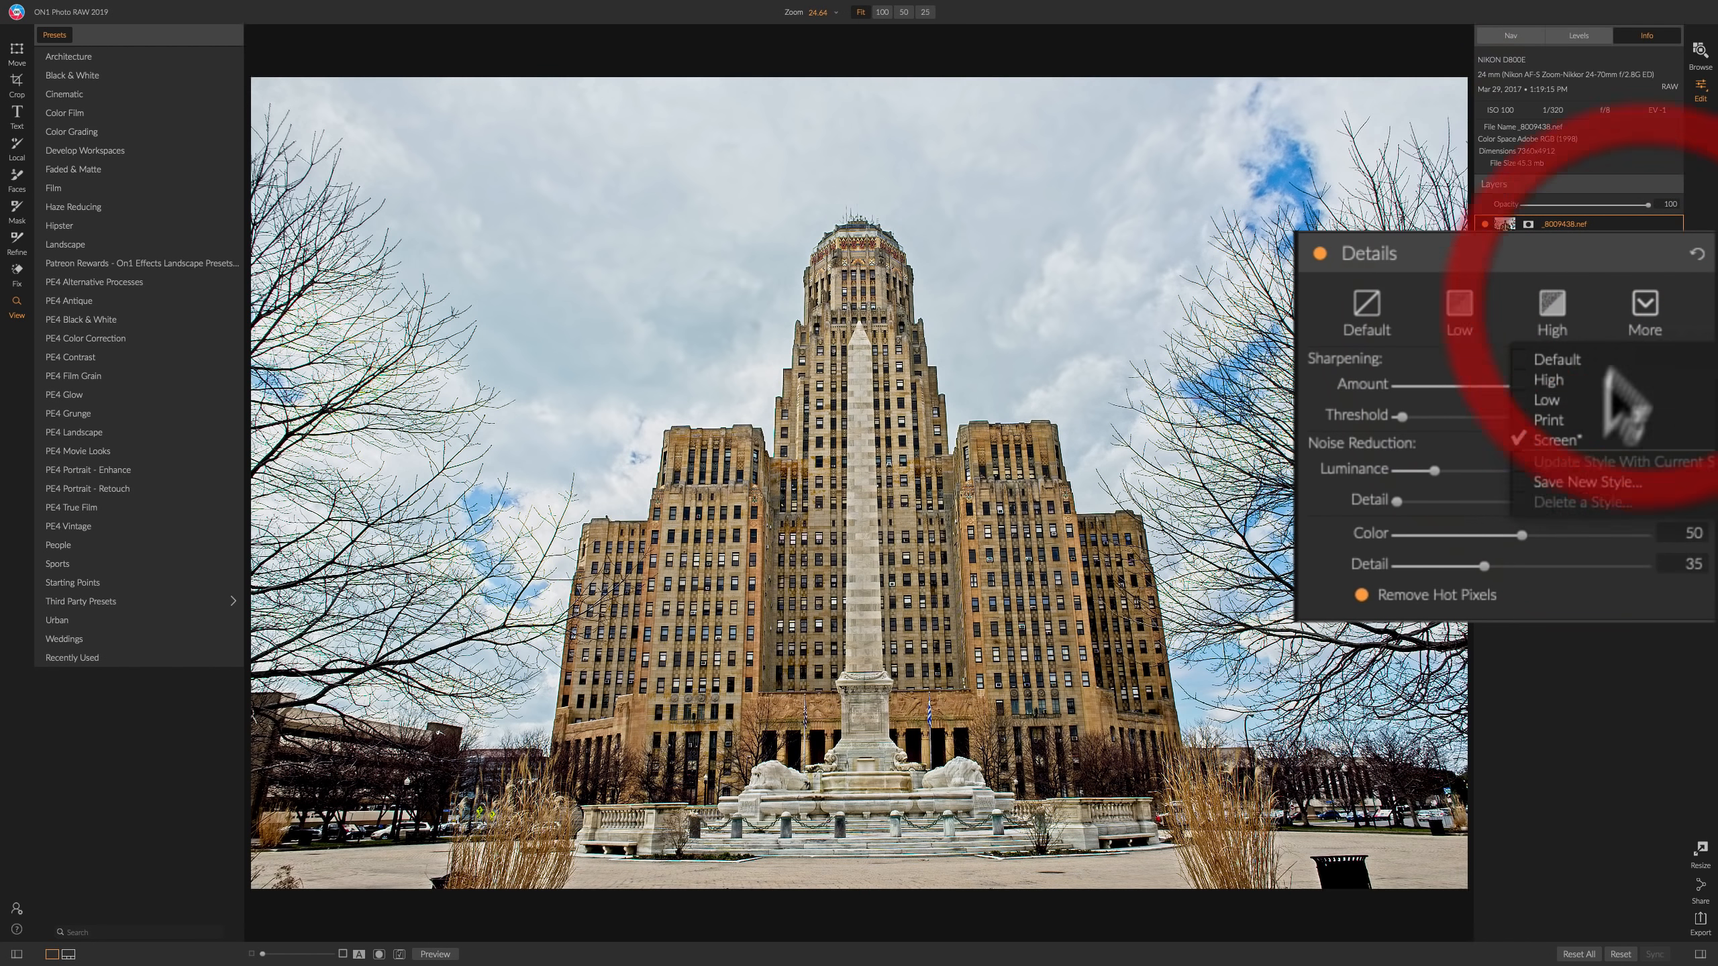
left_click(1559, 439)
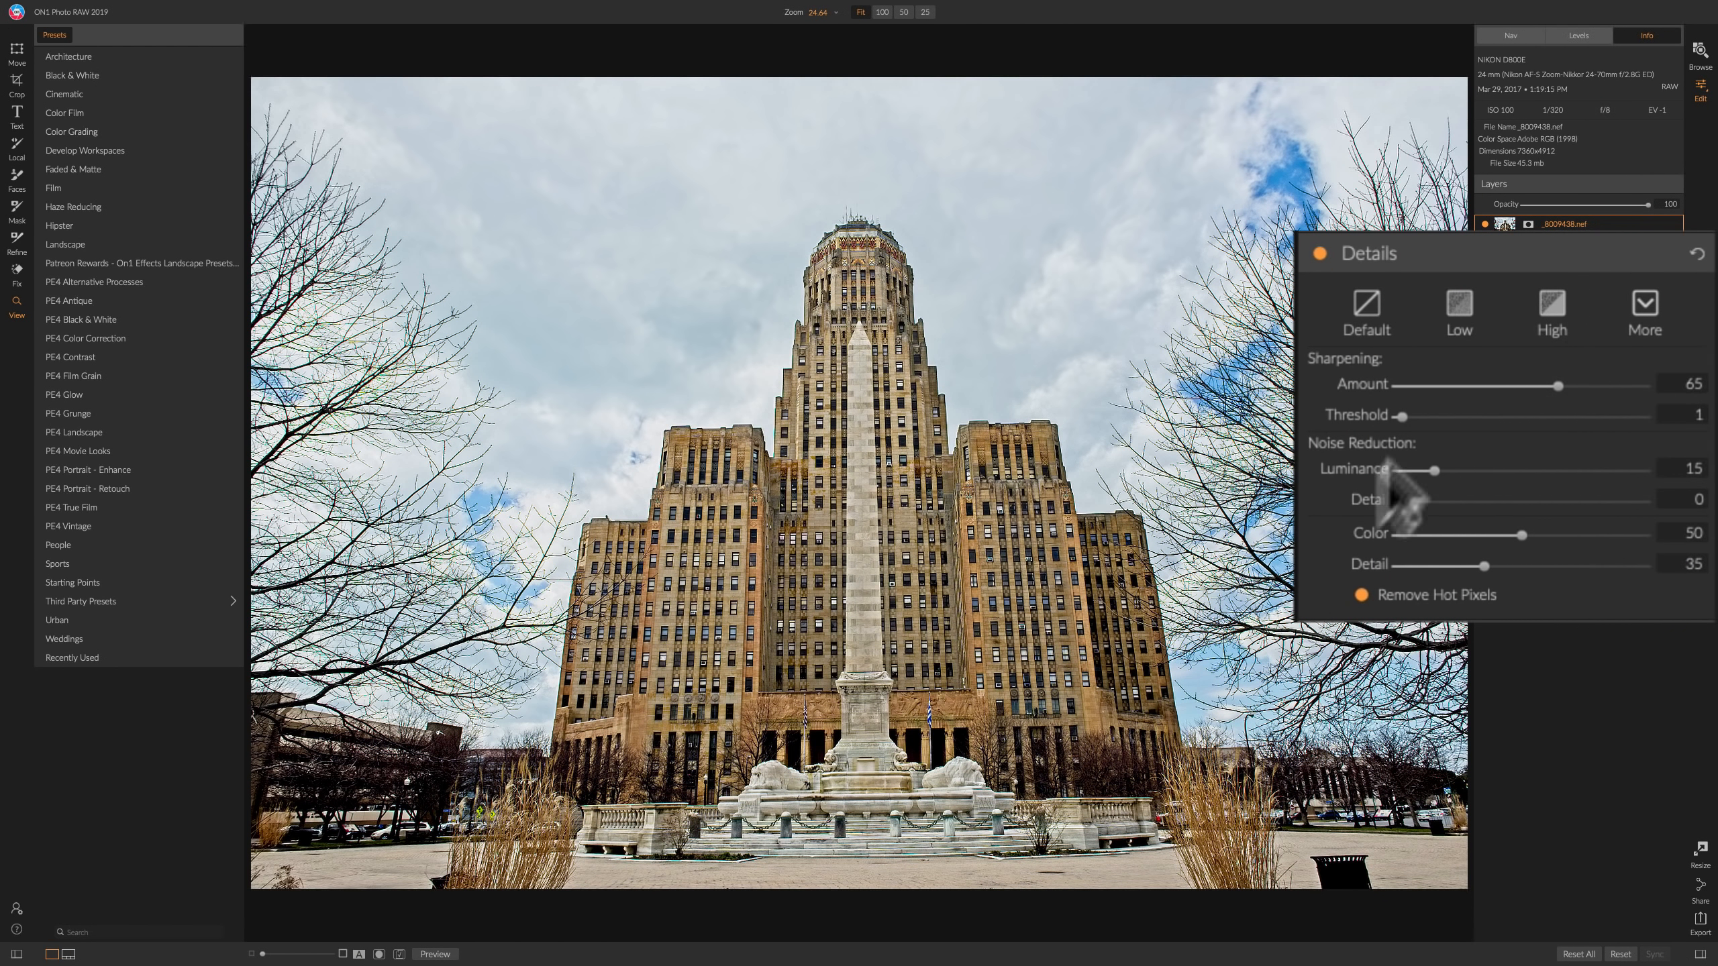
Switch Remove Hot Pixels off and on again to compare, and collapse Details.
left_click(1361, 594)
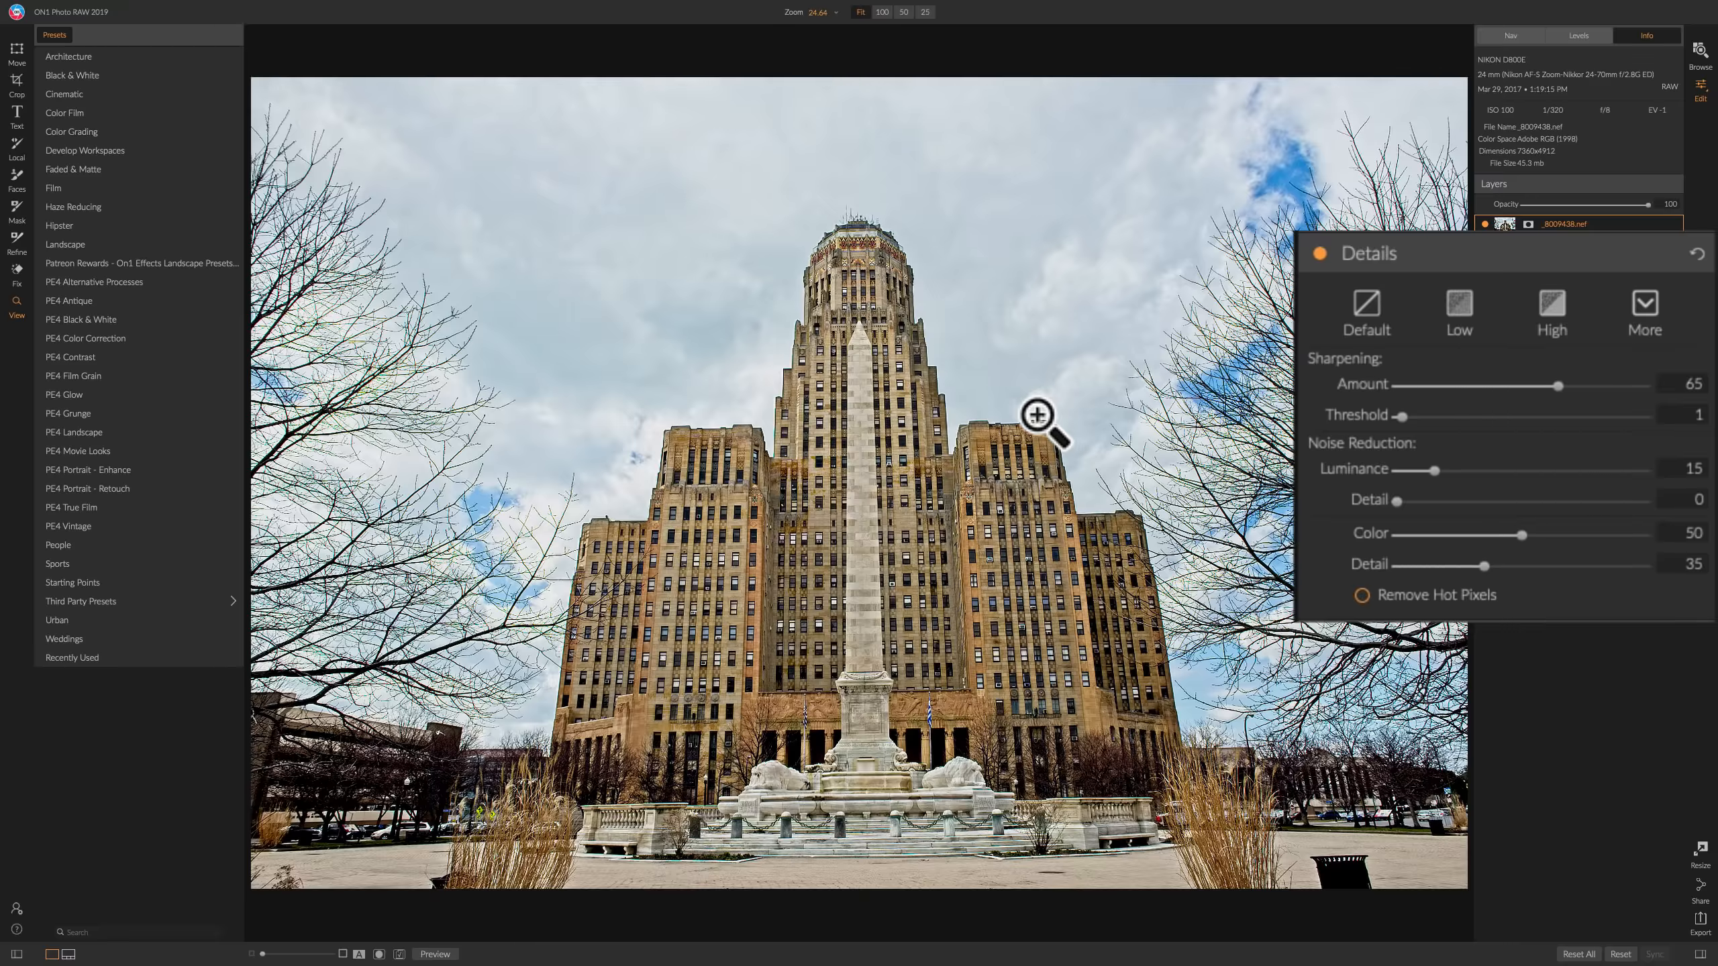
left_click(1361, 593)
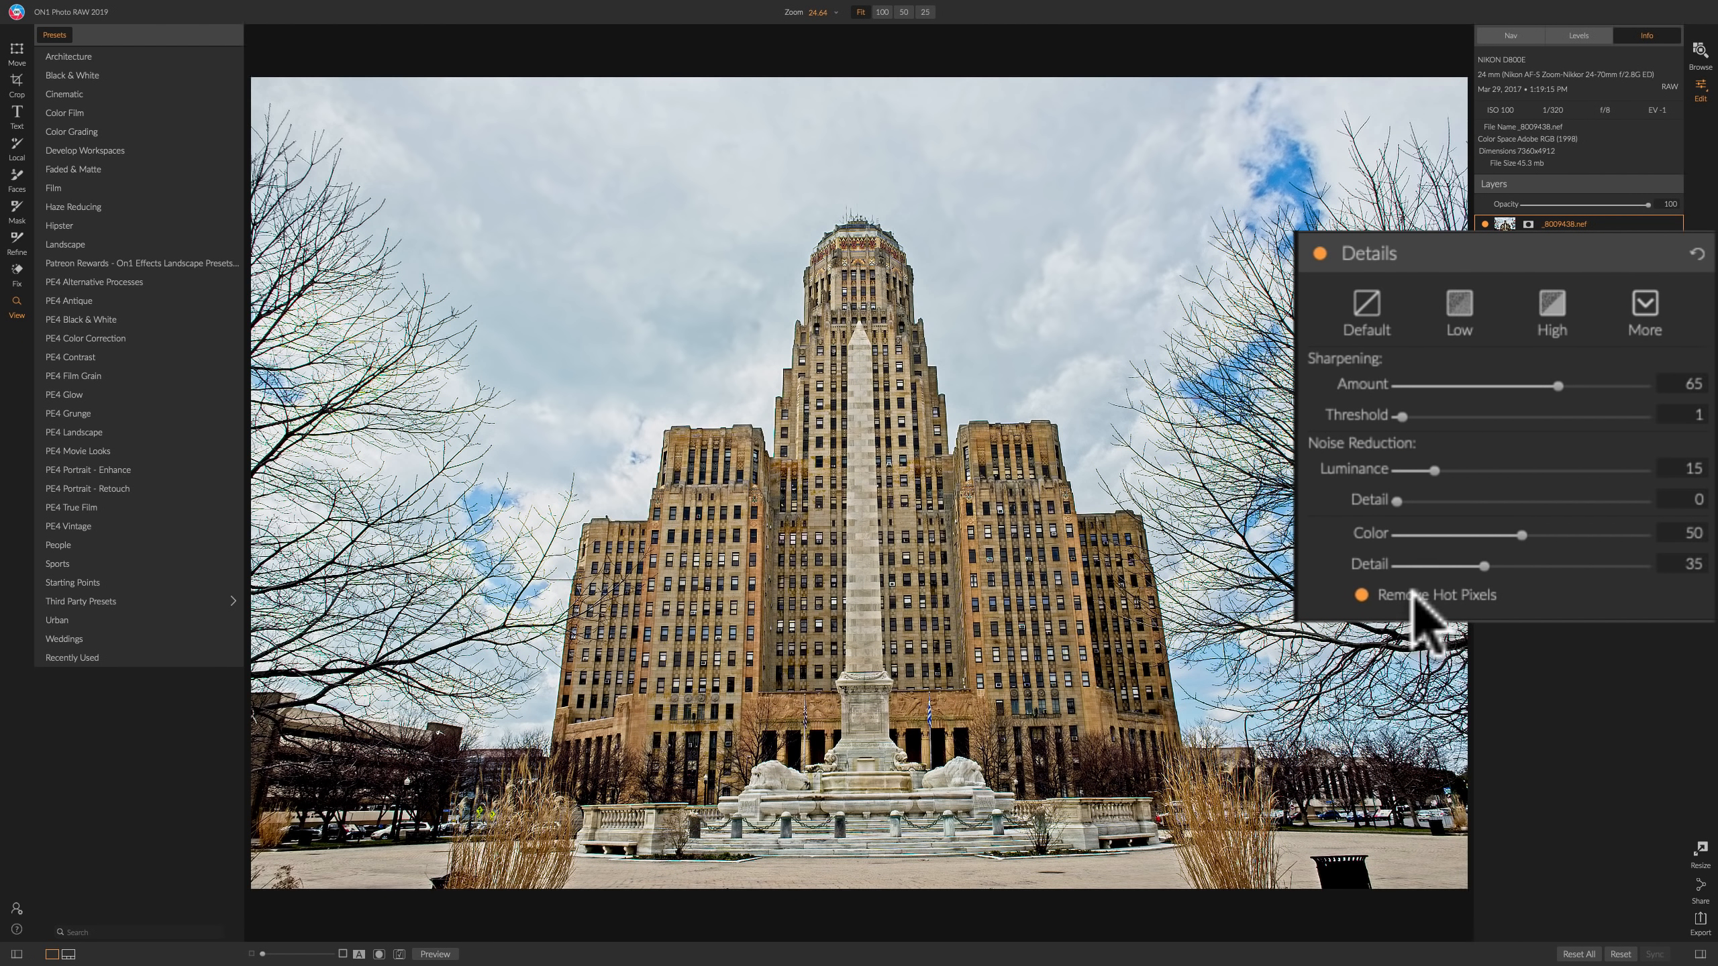
left_click(1537, 338)
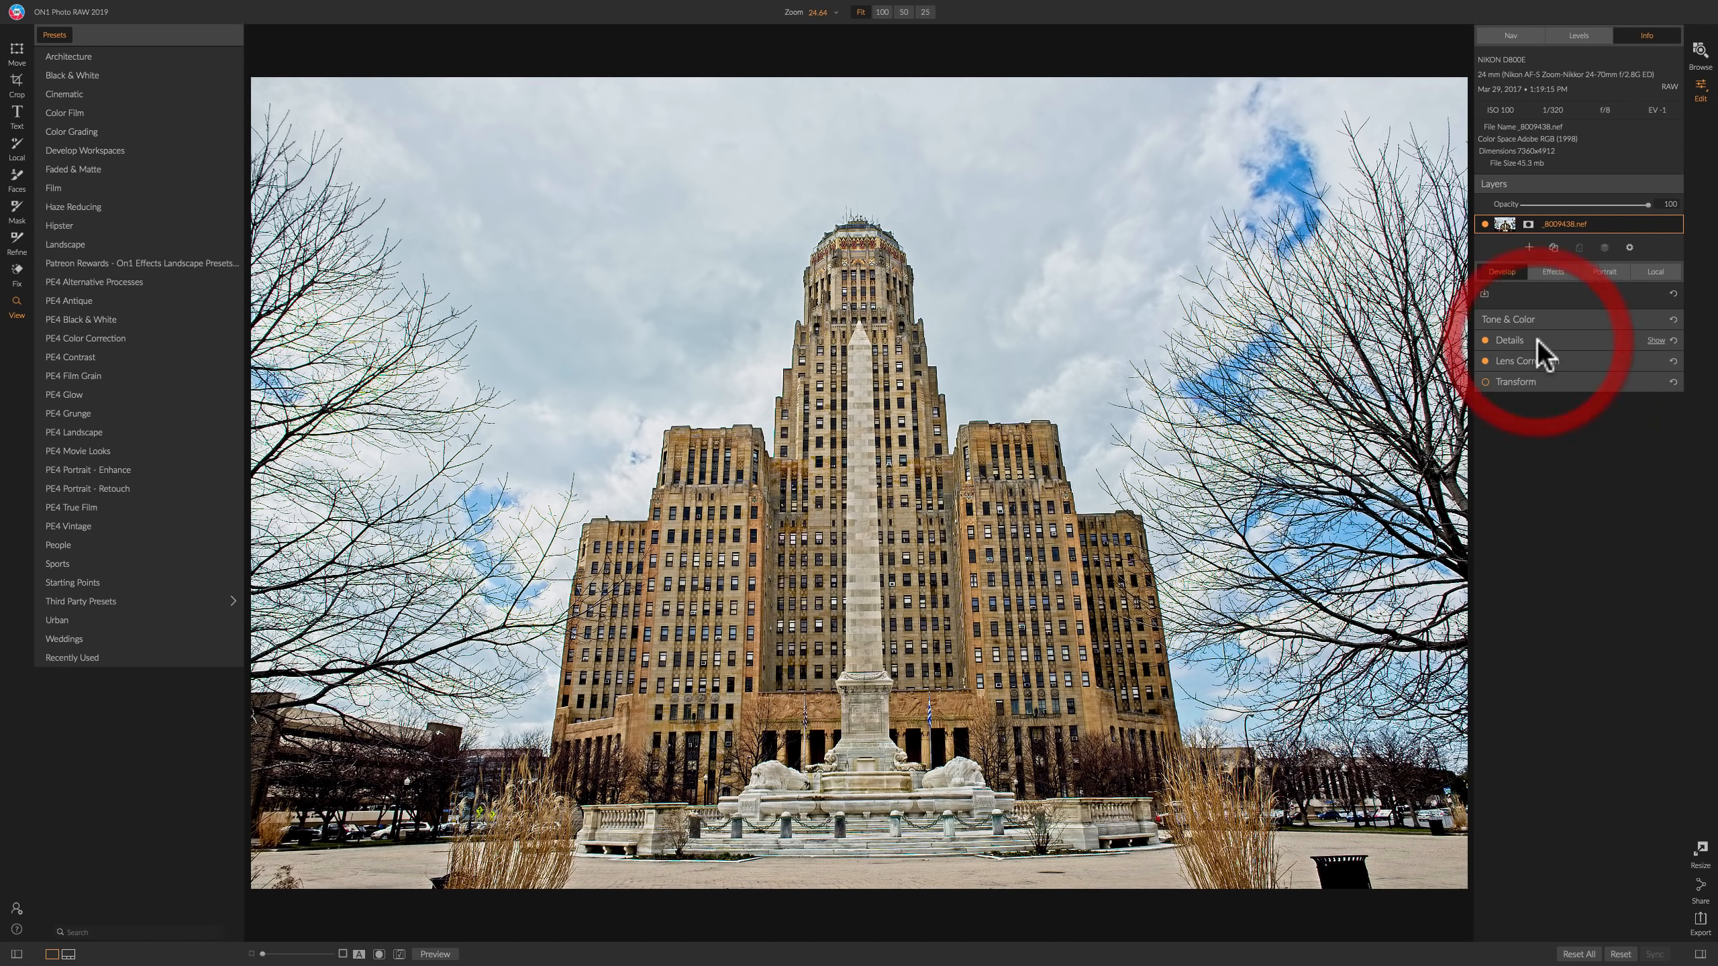
Expand Lens Correction, compare the photo with the Nikon lens profile off and on, and collapse it with the correction enabled.
left_click(1585, 360)
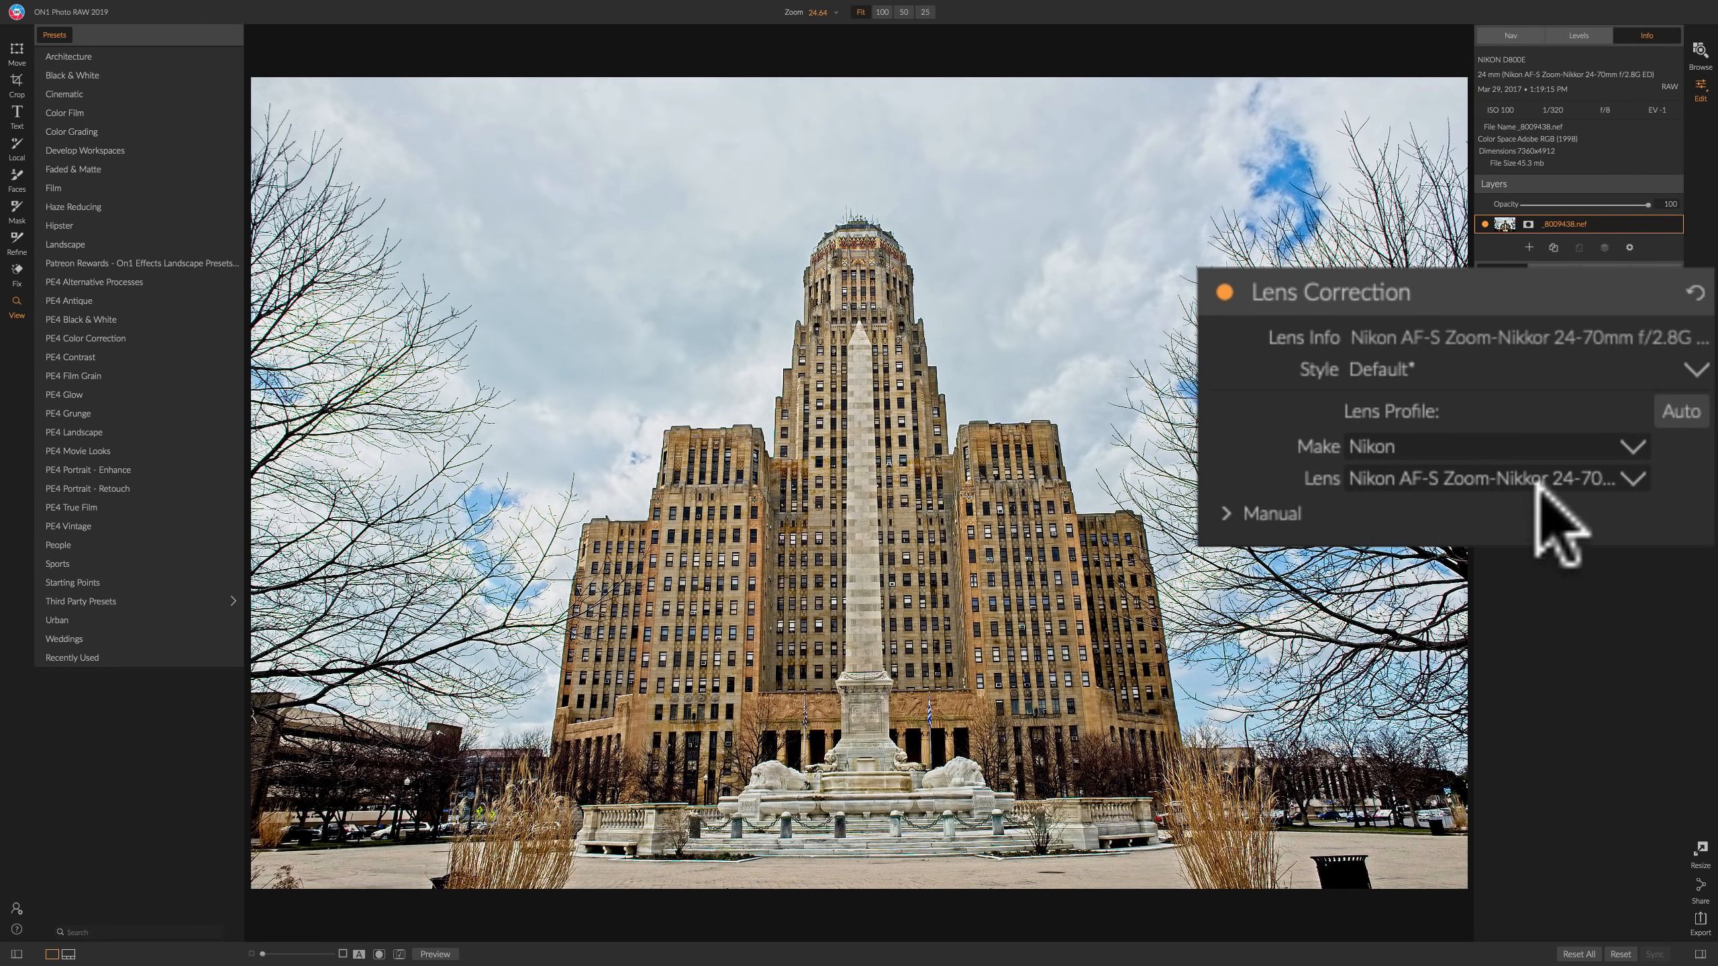
left_click(1223, 292)
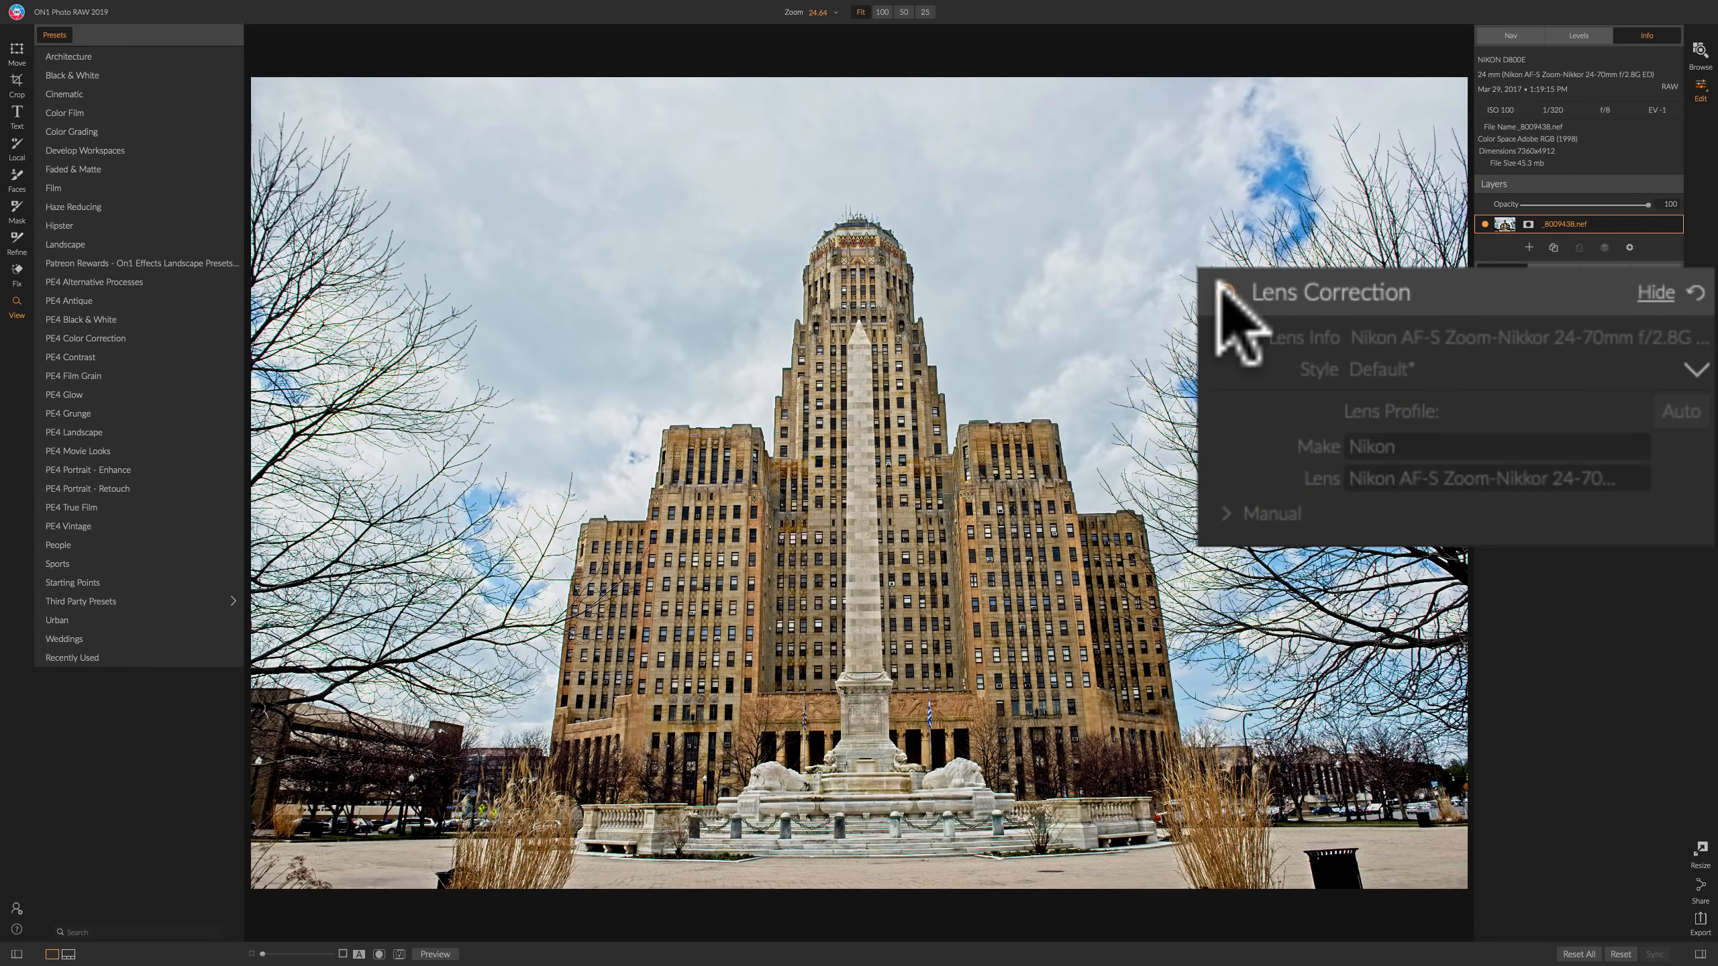
left_click(1222, 292)
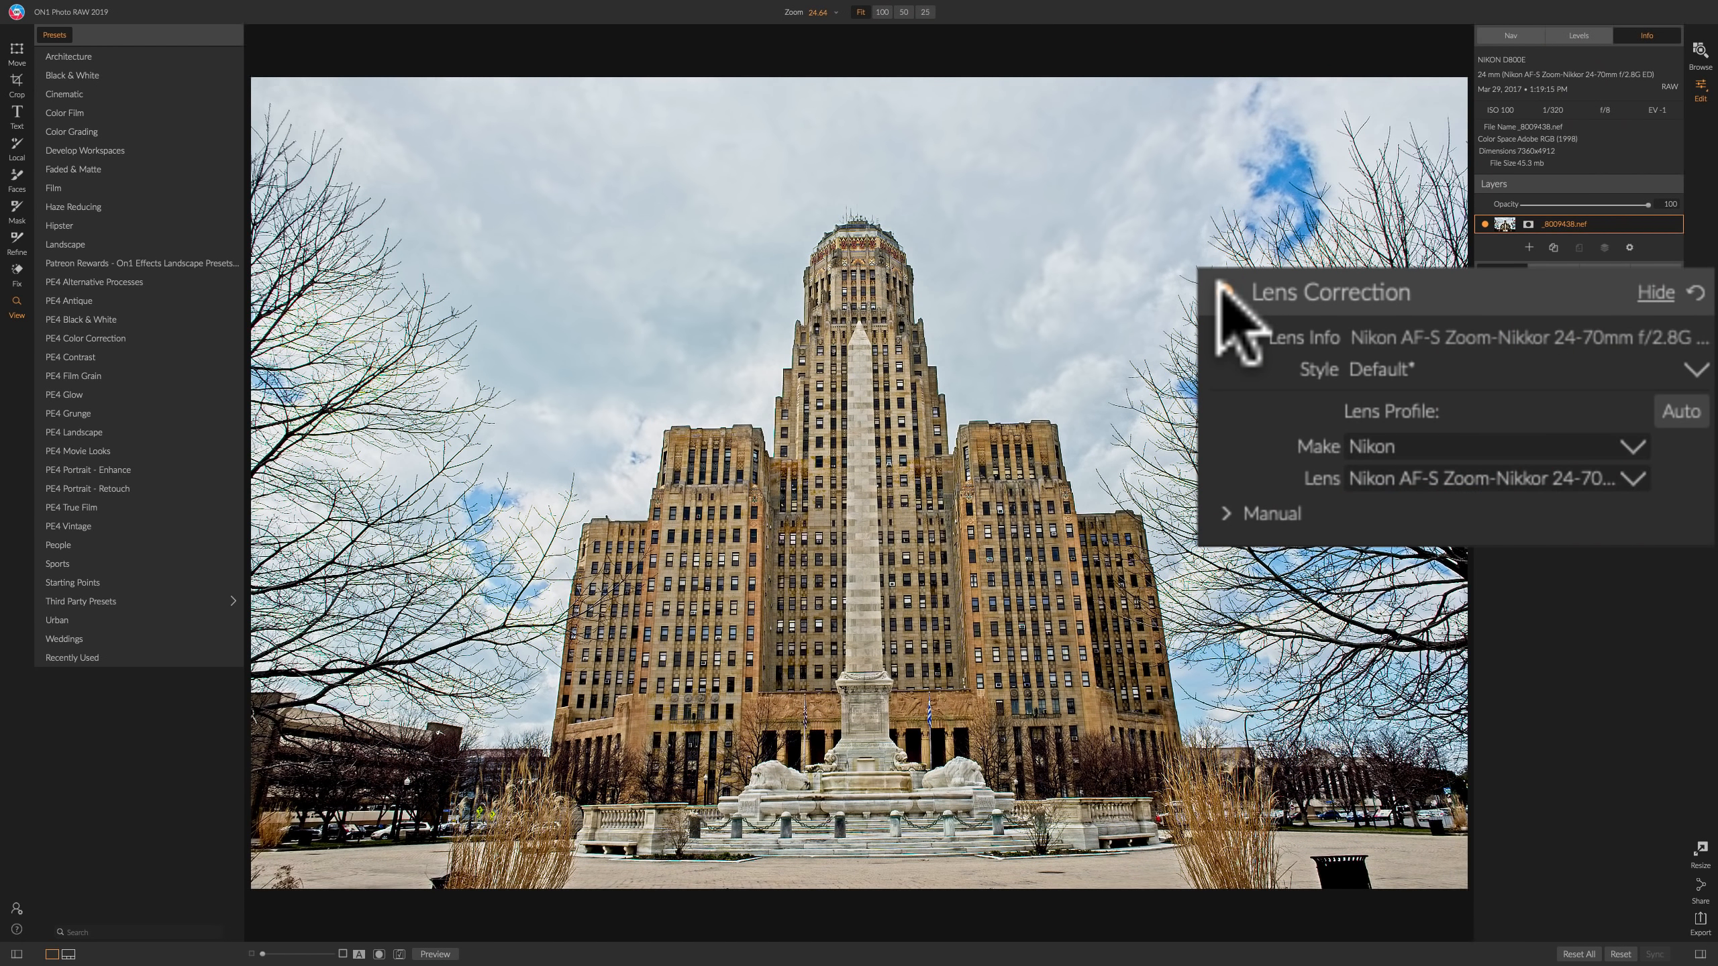
left_click(1222, 291)
left_click(1223, 291)
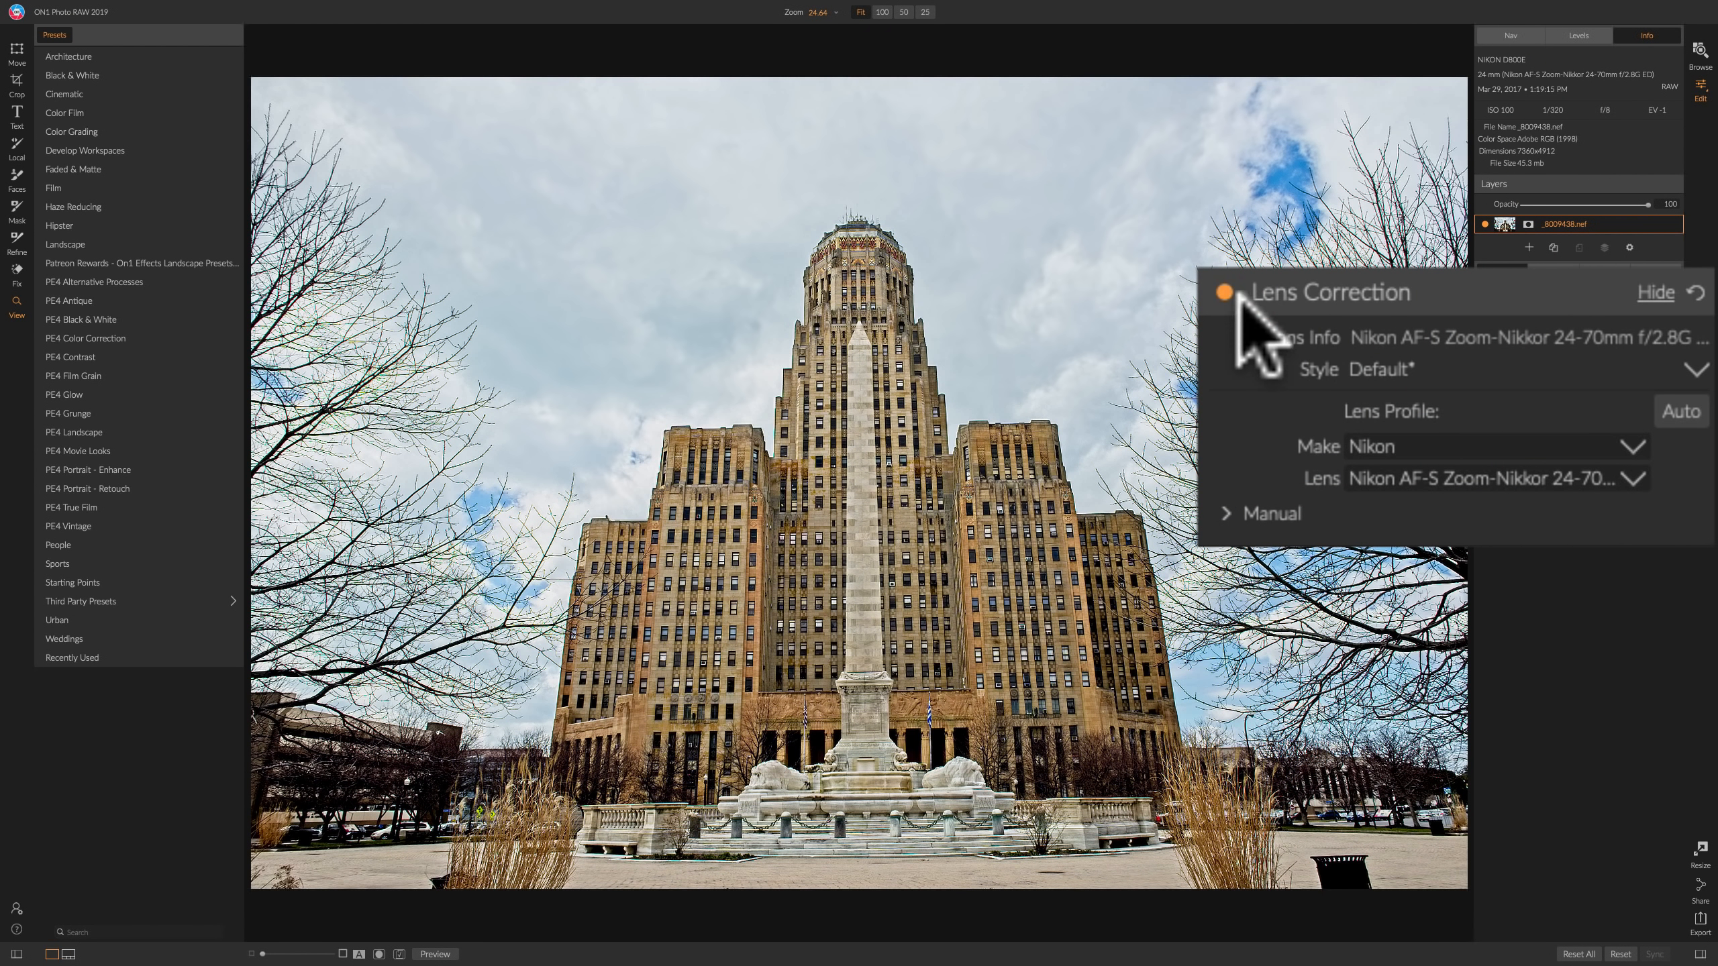
left_click(1423, 290)
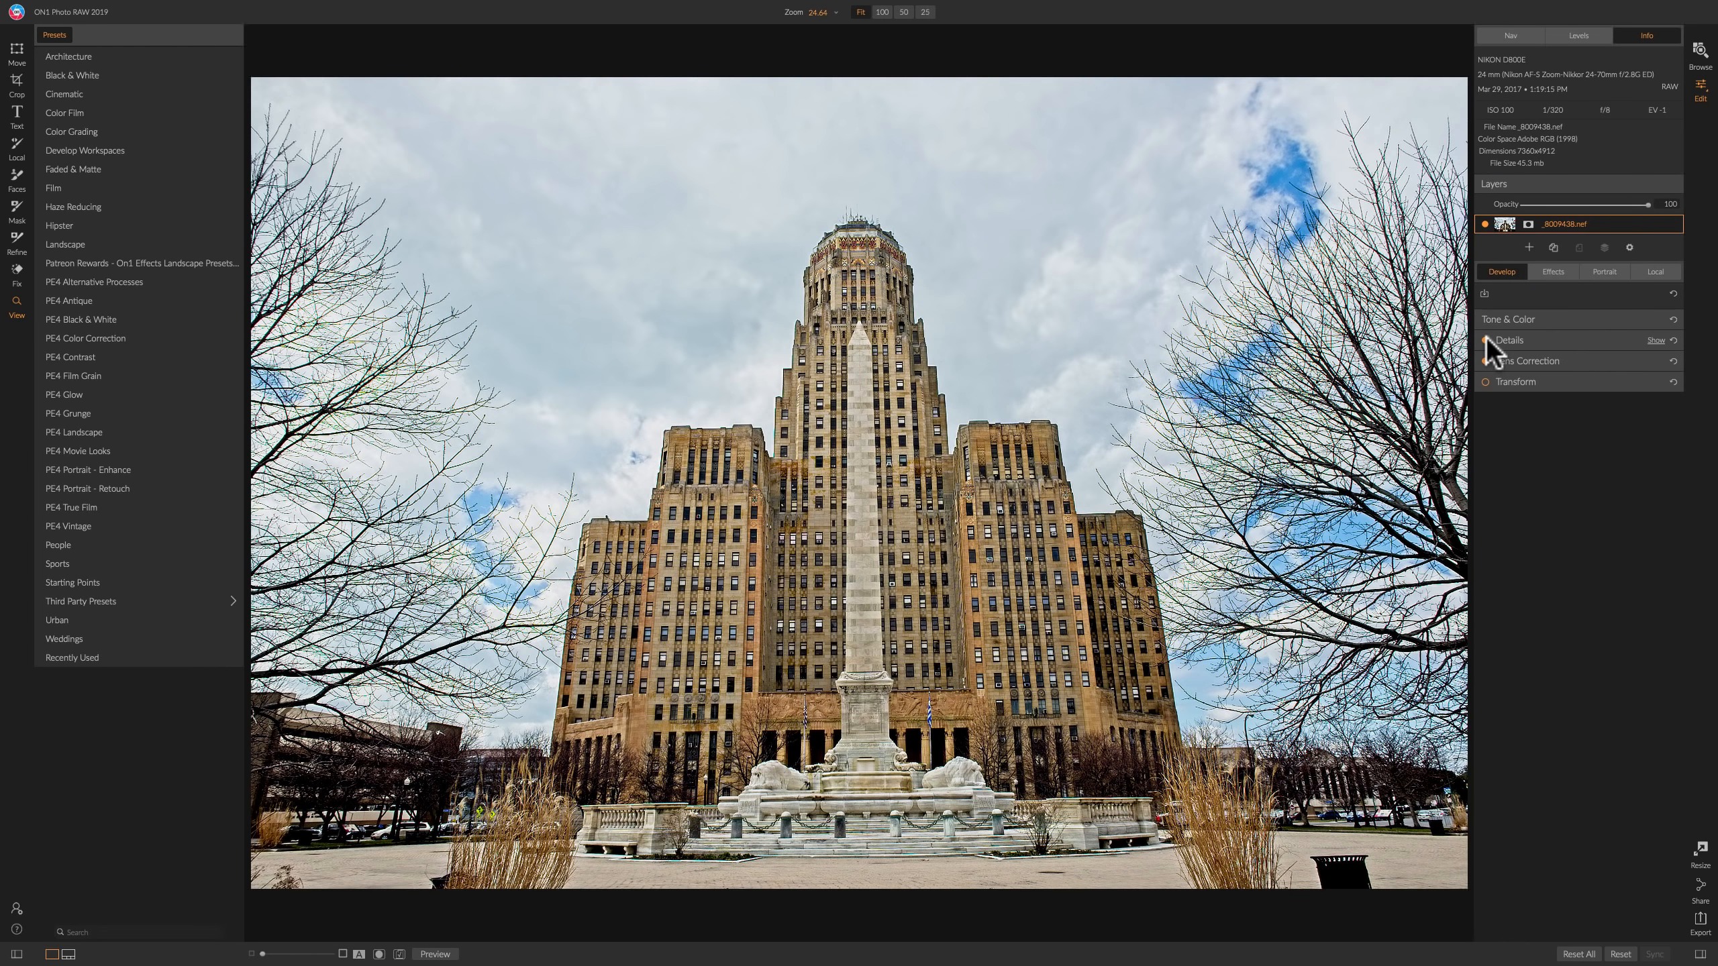
Compare the photo with Details off and on, inspect the building's sharpness at 100%, and return to the fitted view with Details collapsed.
left_click(1486, 340)
left_click(1486, 340)
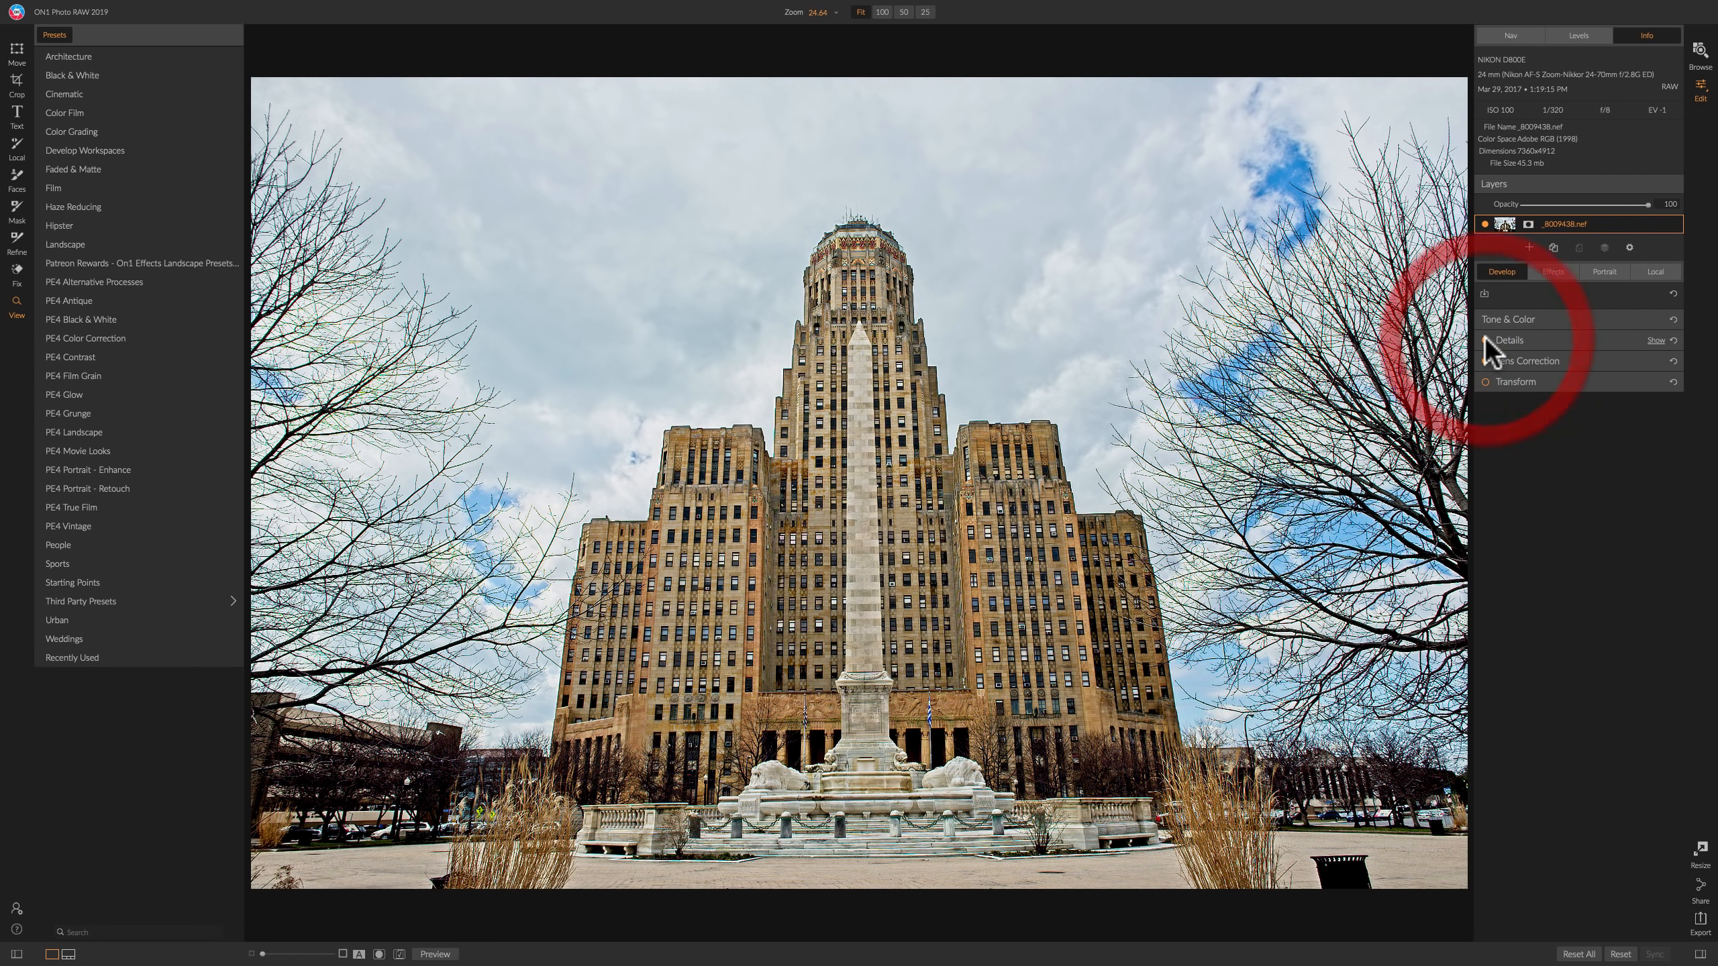
left_click(1567, 336)
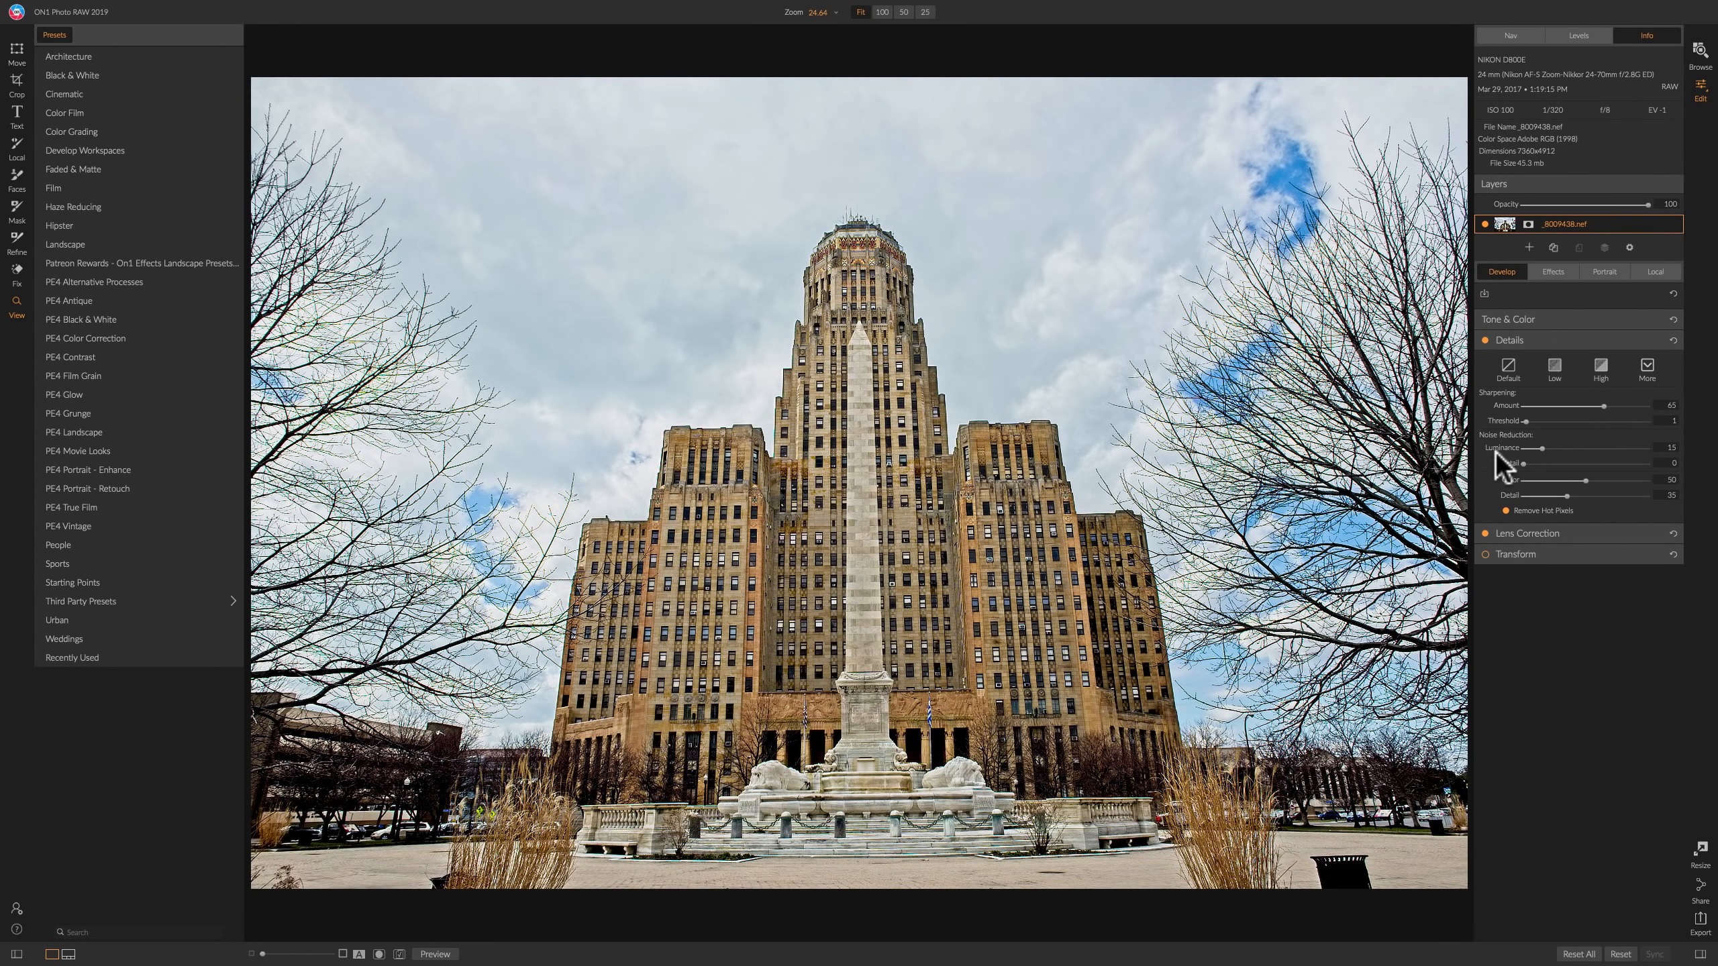
left_click(997, 370)
left_click(997, 369)
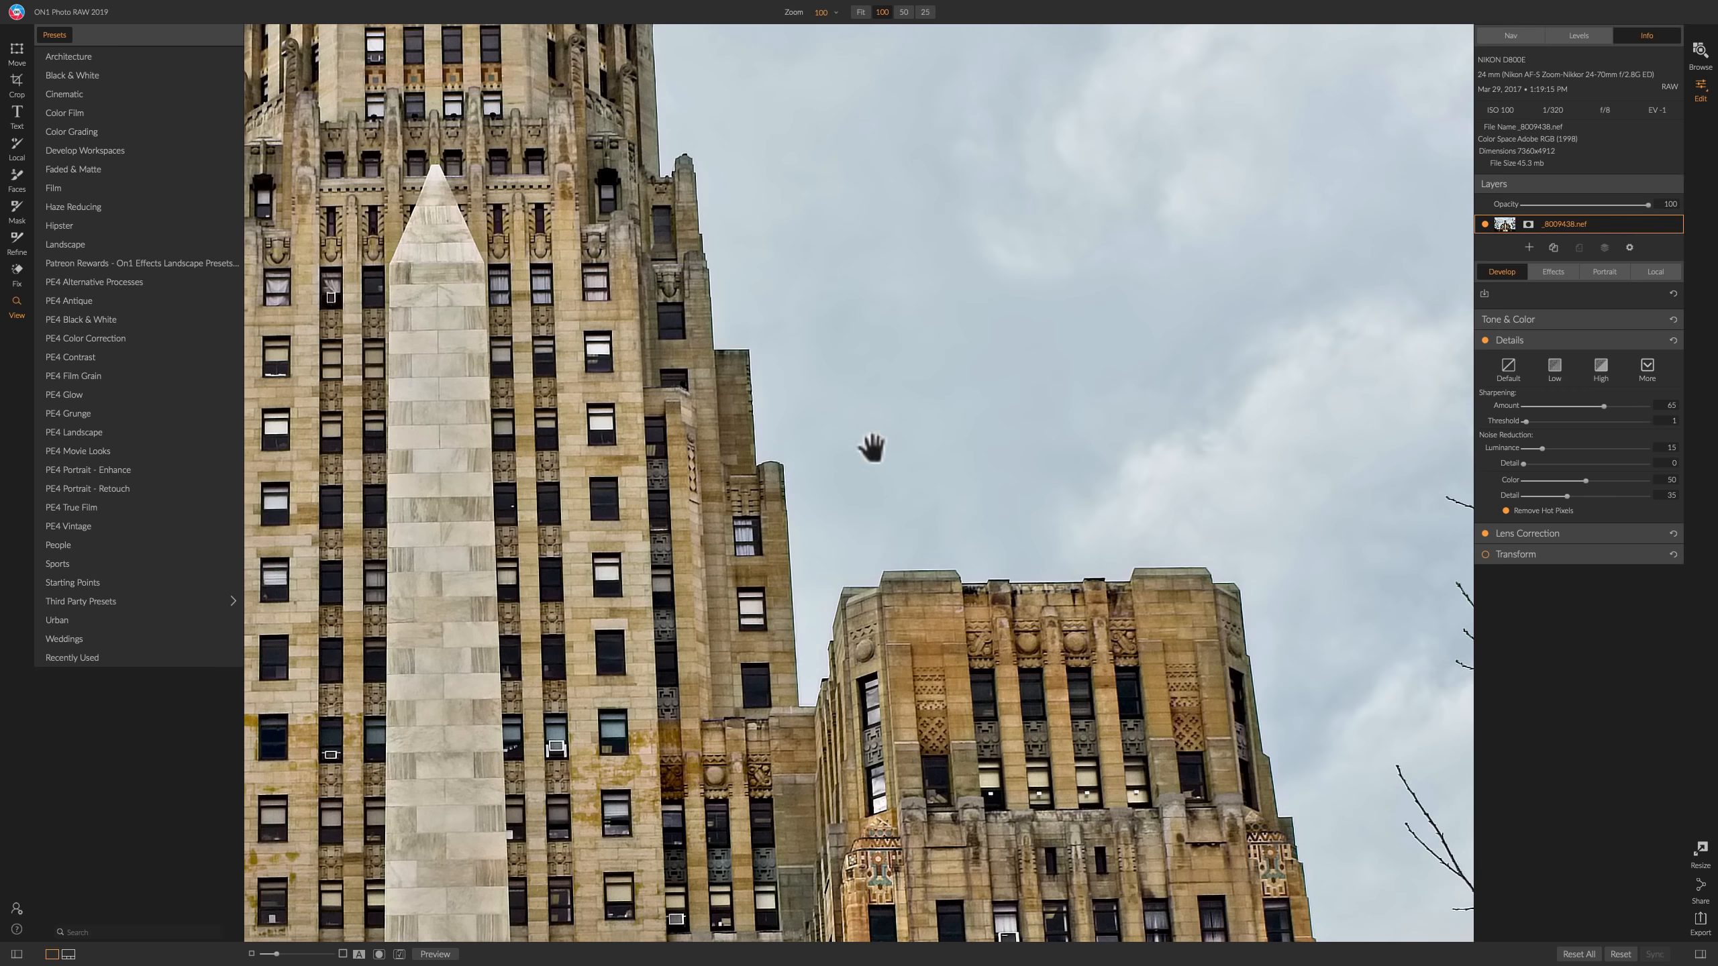
left_click(890, 402)
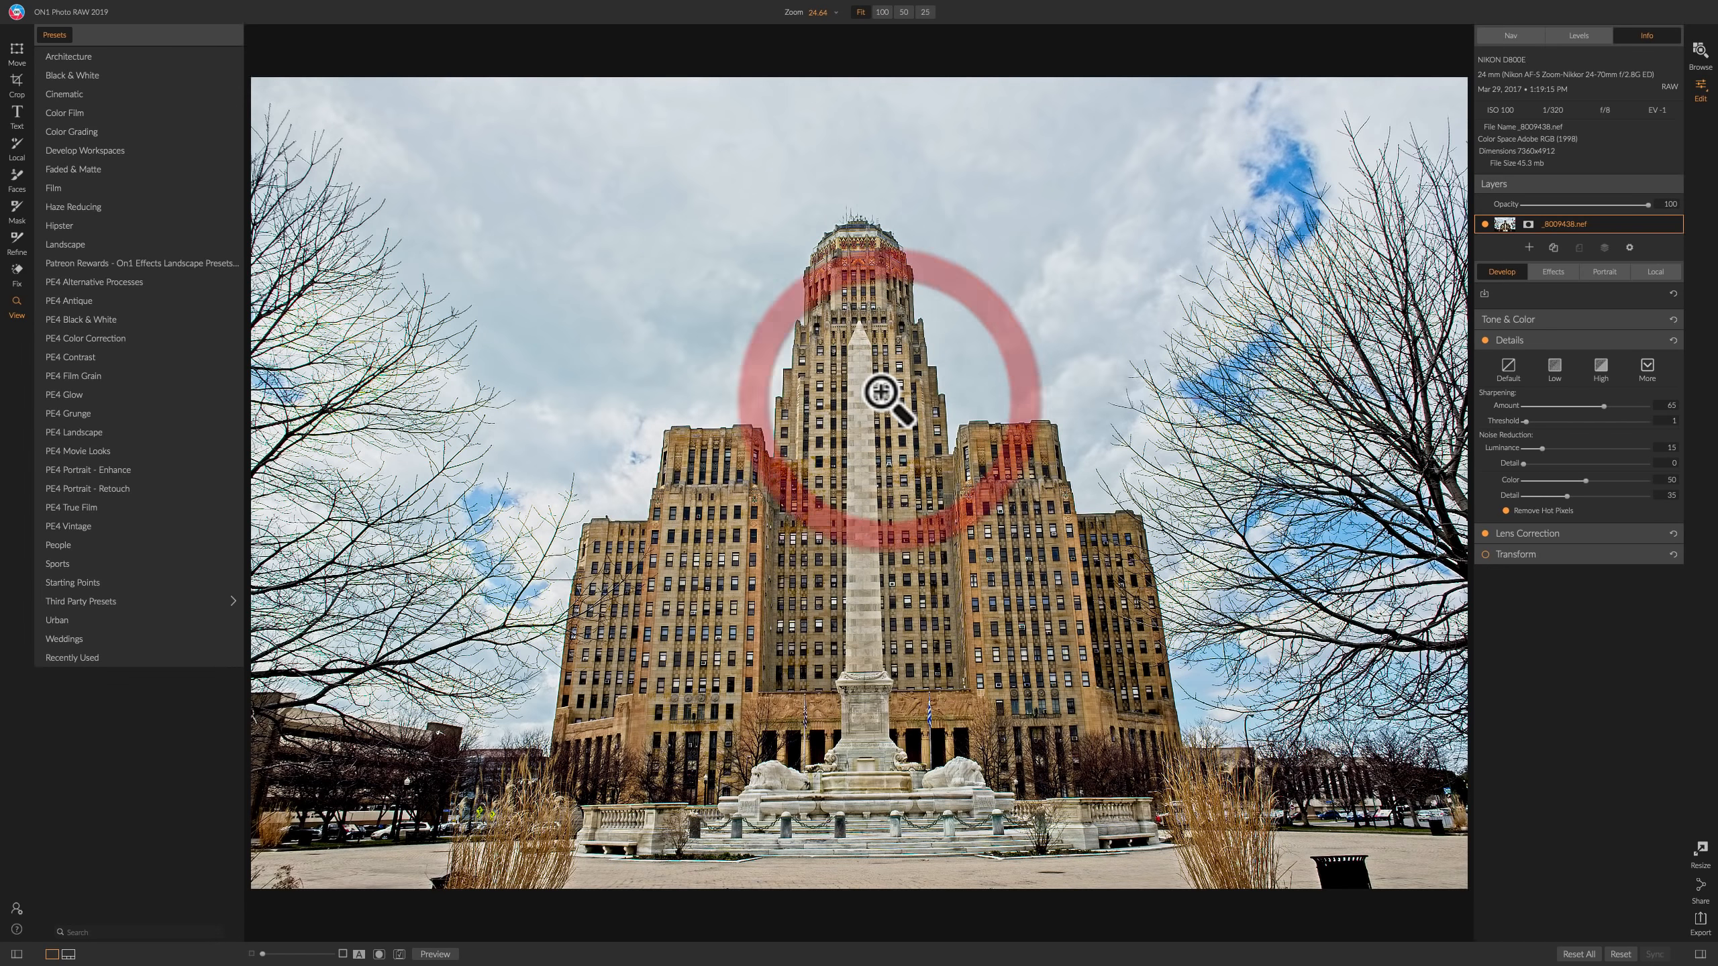
left_click(1600, 339)
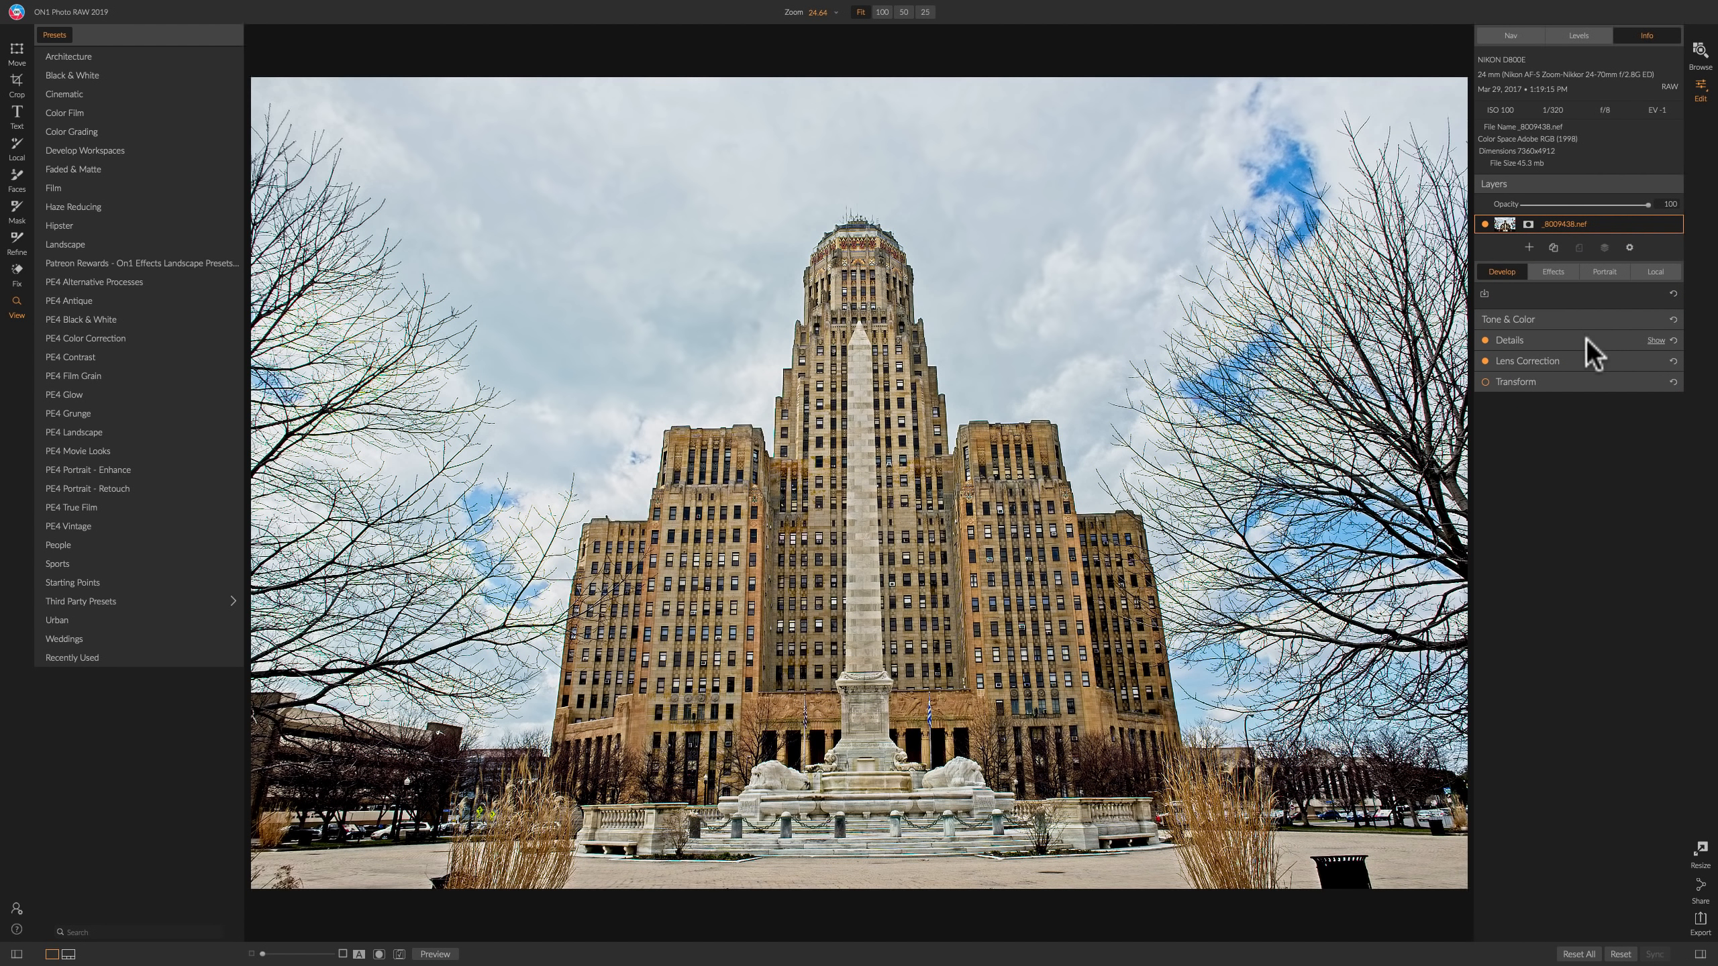
Enable Transform and straighten the city hall with Keystone, aligning the four corner points to the tower's vertical edges and applying the correction.
left_click(1571, 376)
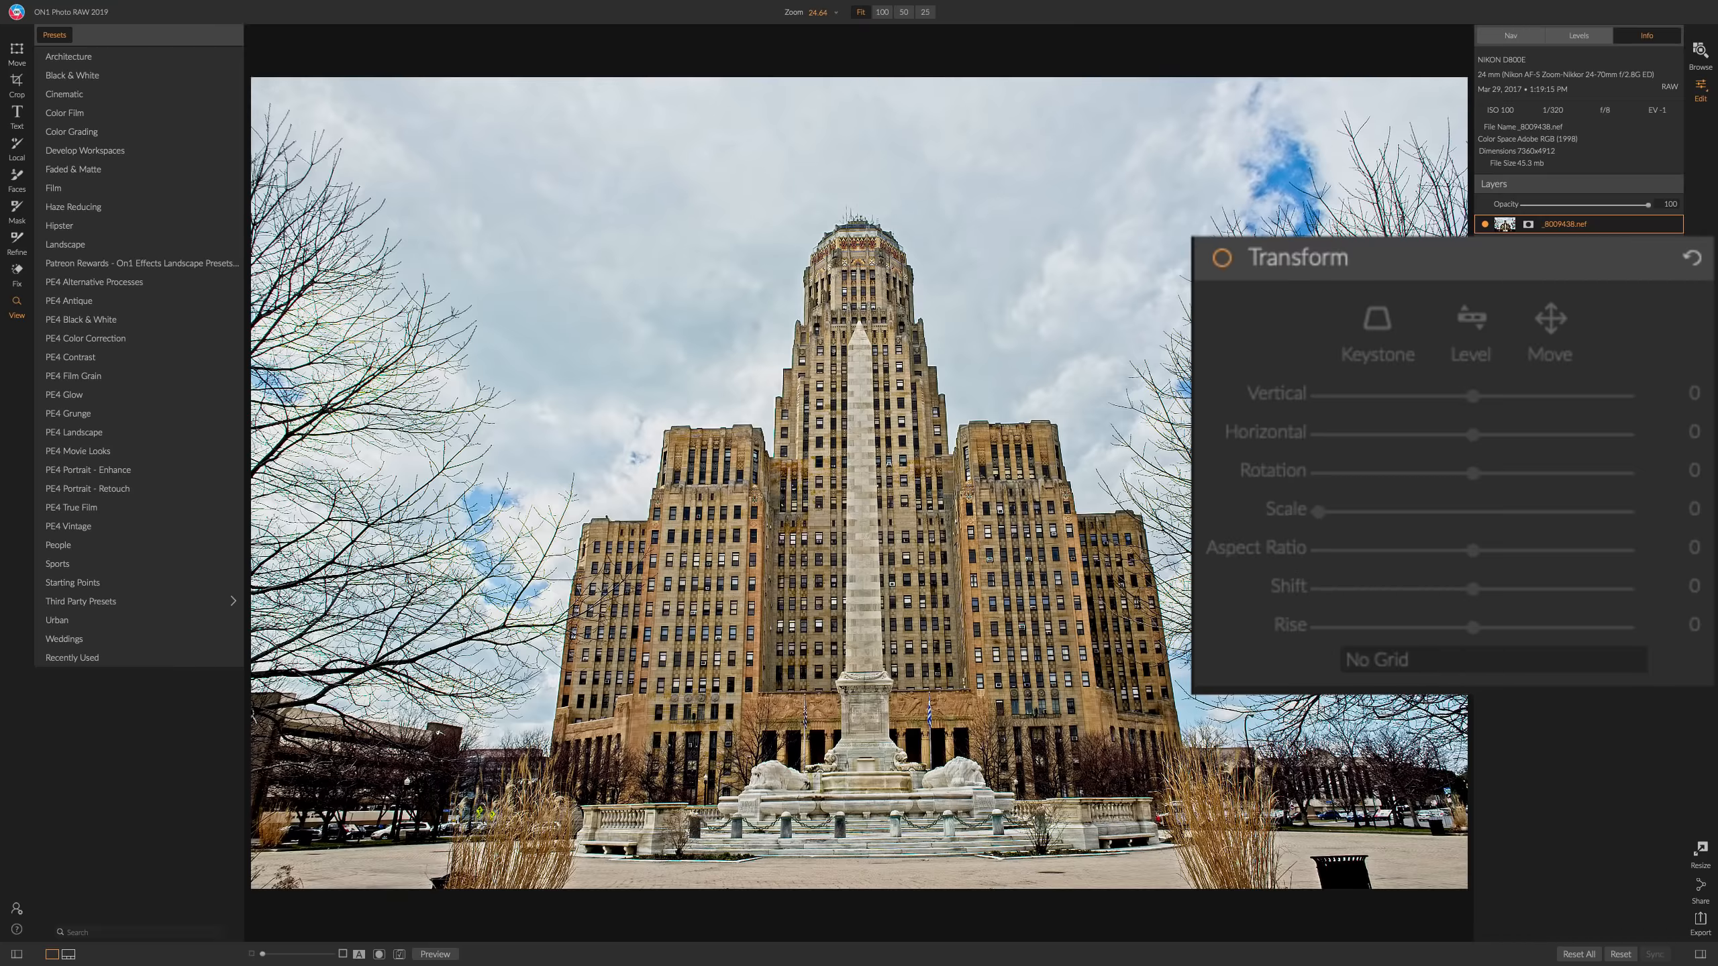
left_click(1221, 258)
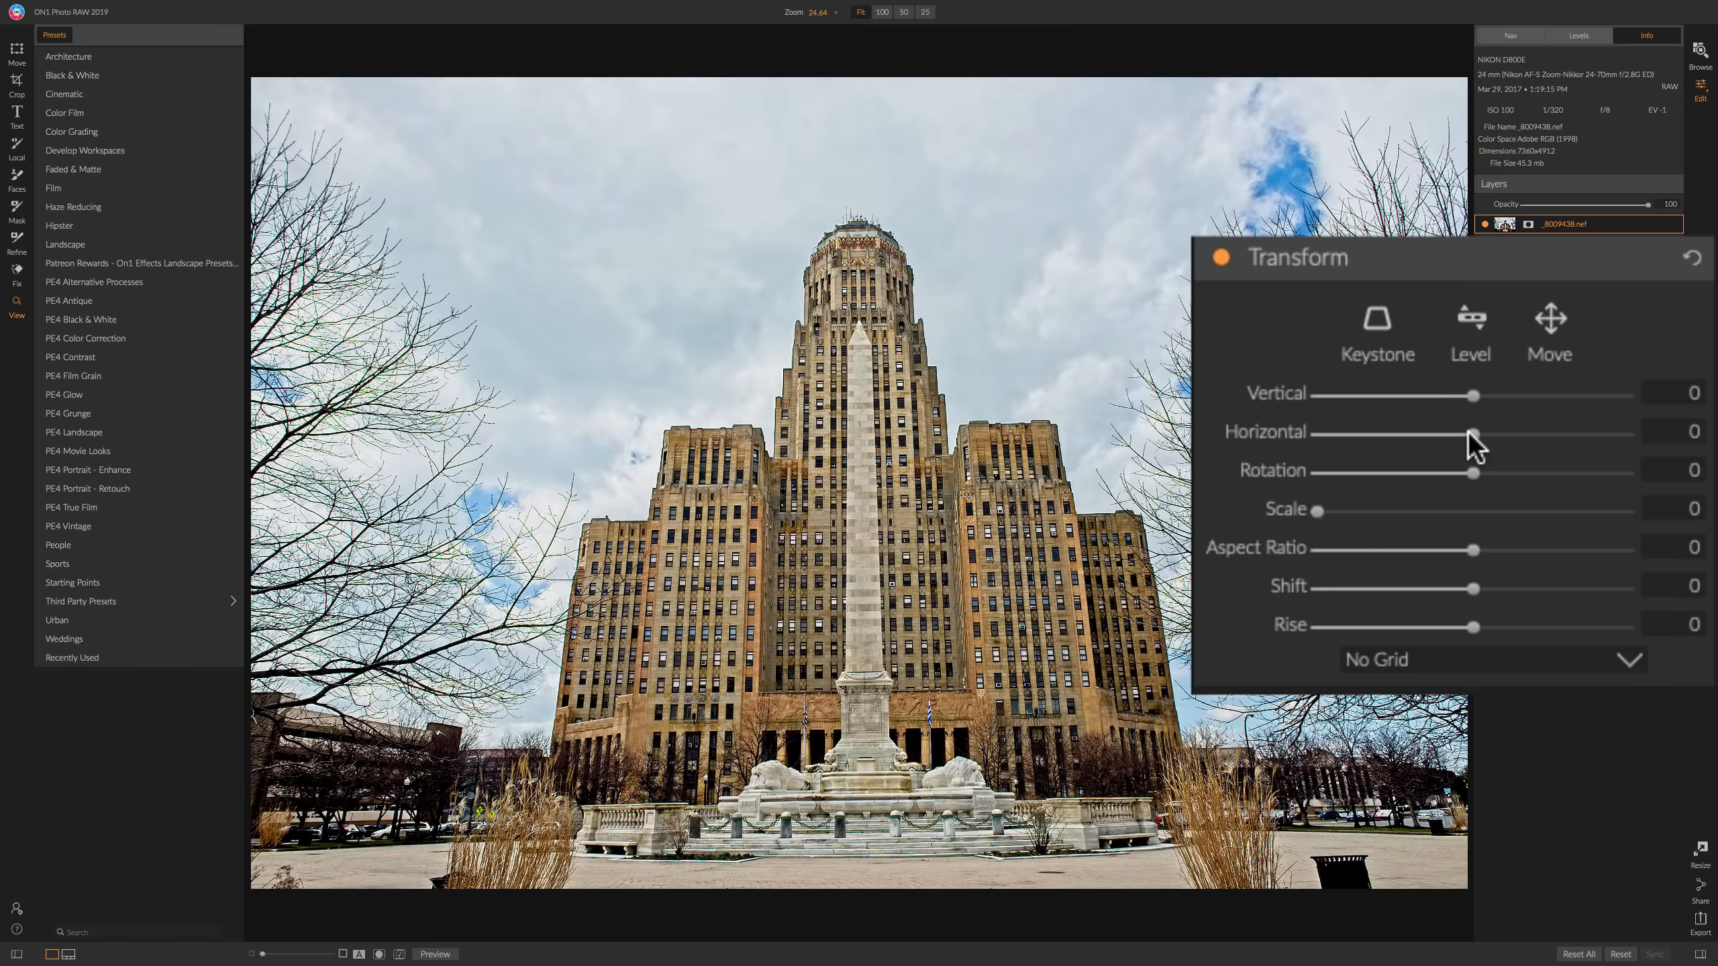
left_click(1378, 318)
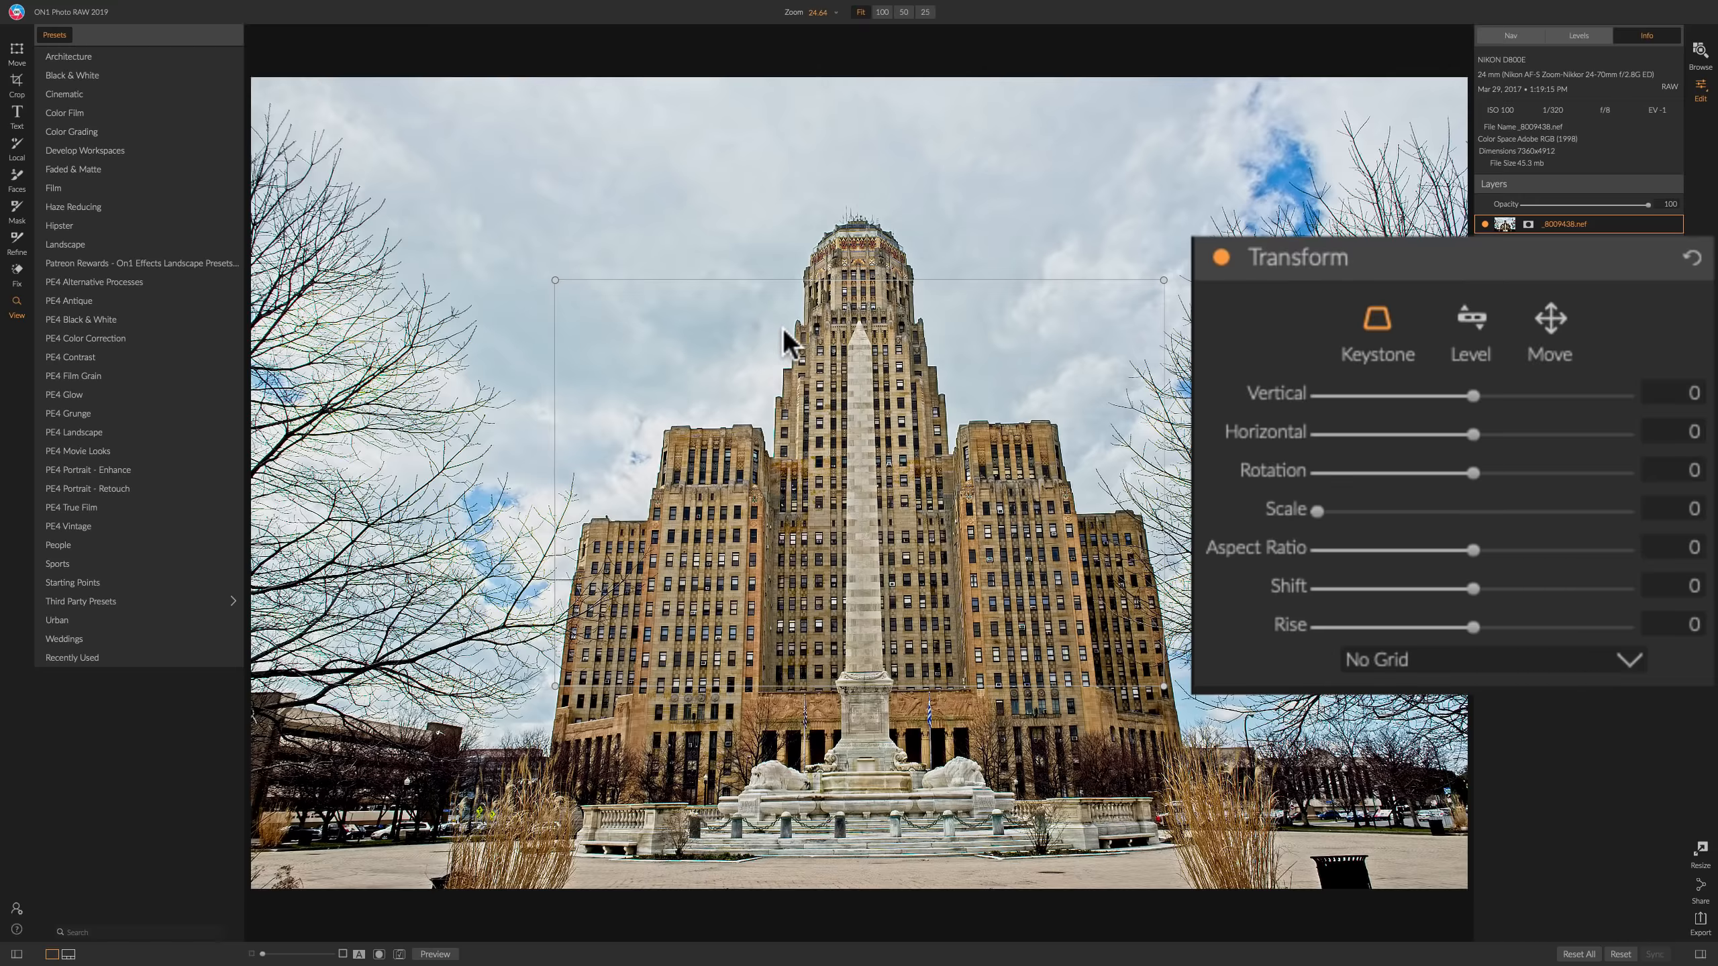
left_click_drag(555, 280, 807, 339)
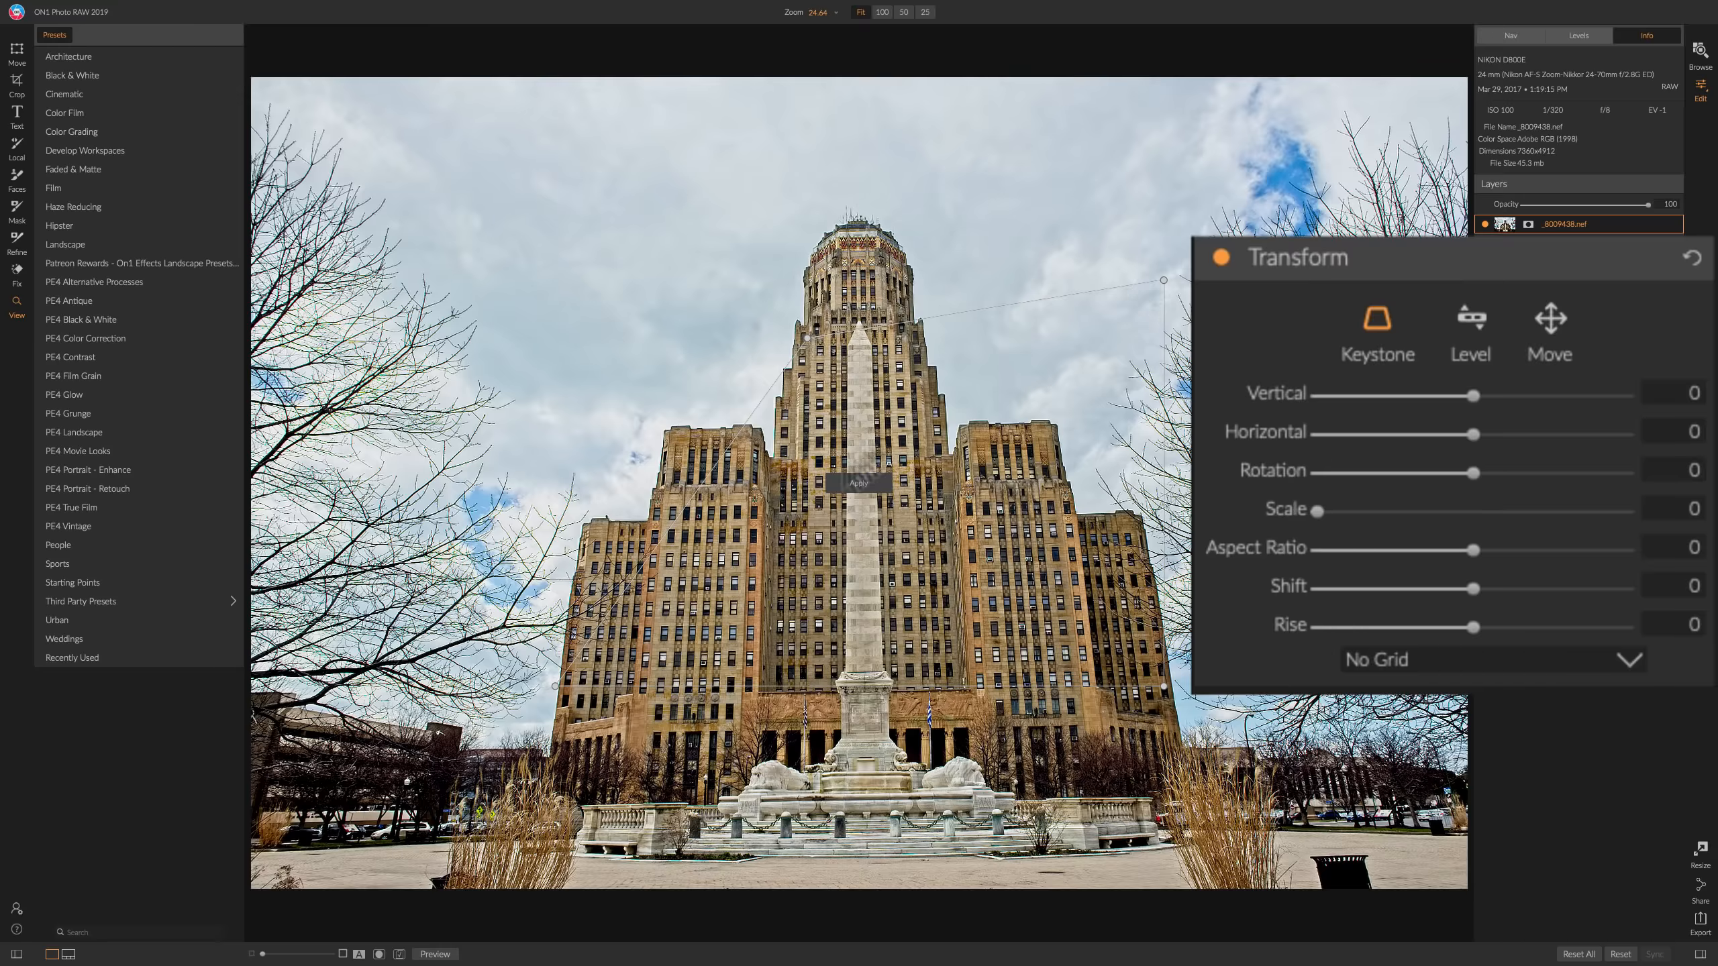
left_click_drag(556, 687, 804, 690)
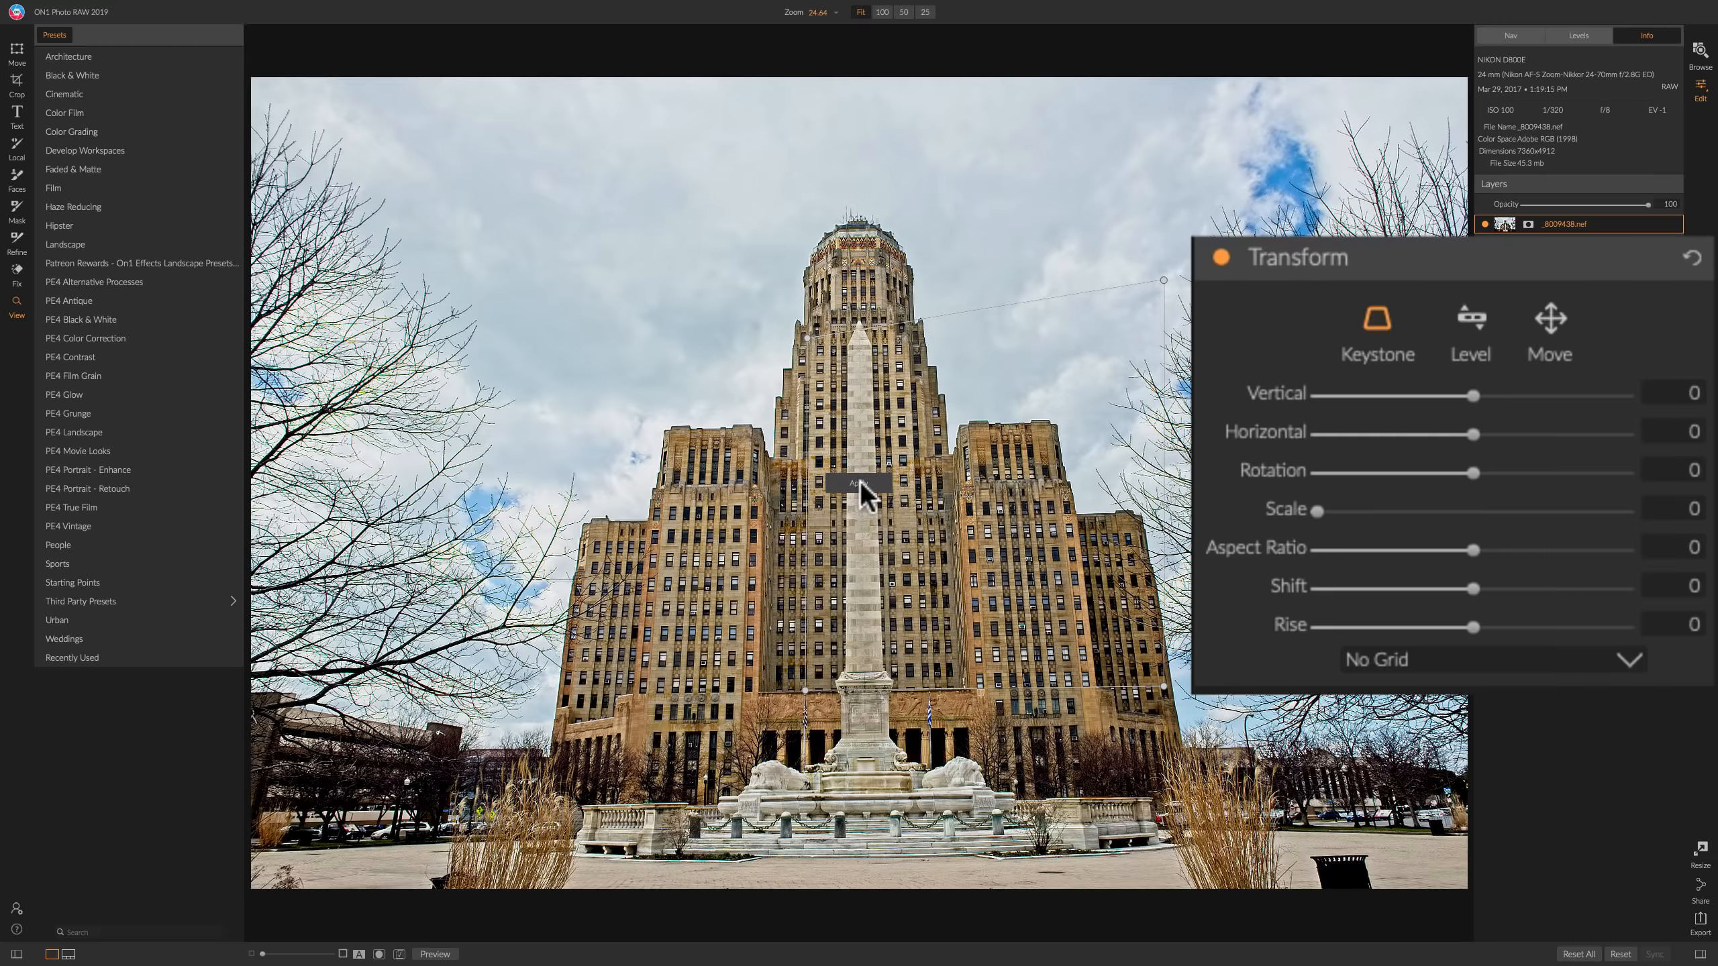
left_click_drag(1163, 689, 927, 690)
left_click(926, 694)
mouse_move(1164, 283)
left_mouse_down()
mouse_move(1035, 340)
mouse_move(910, 337)
left_mouse_up()
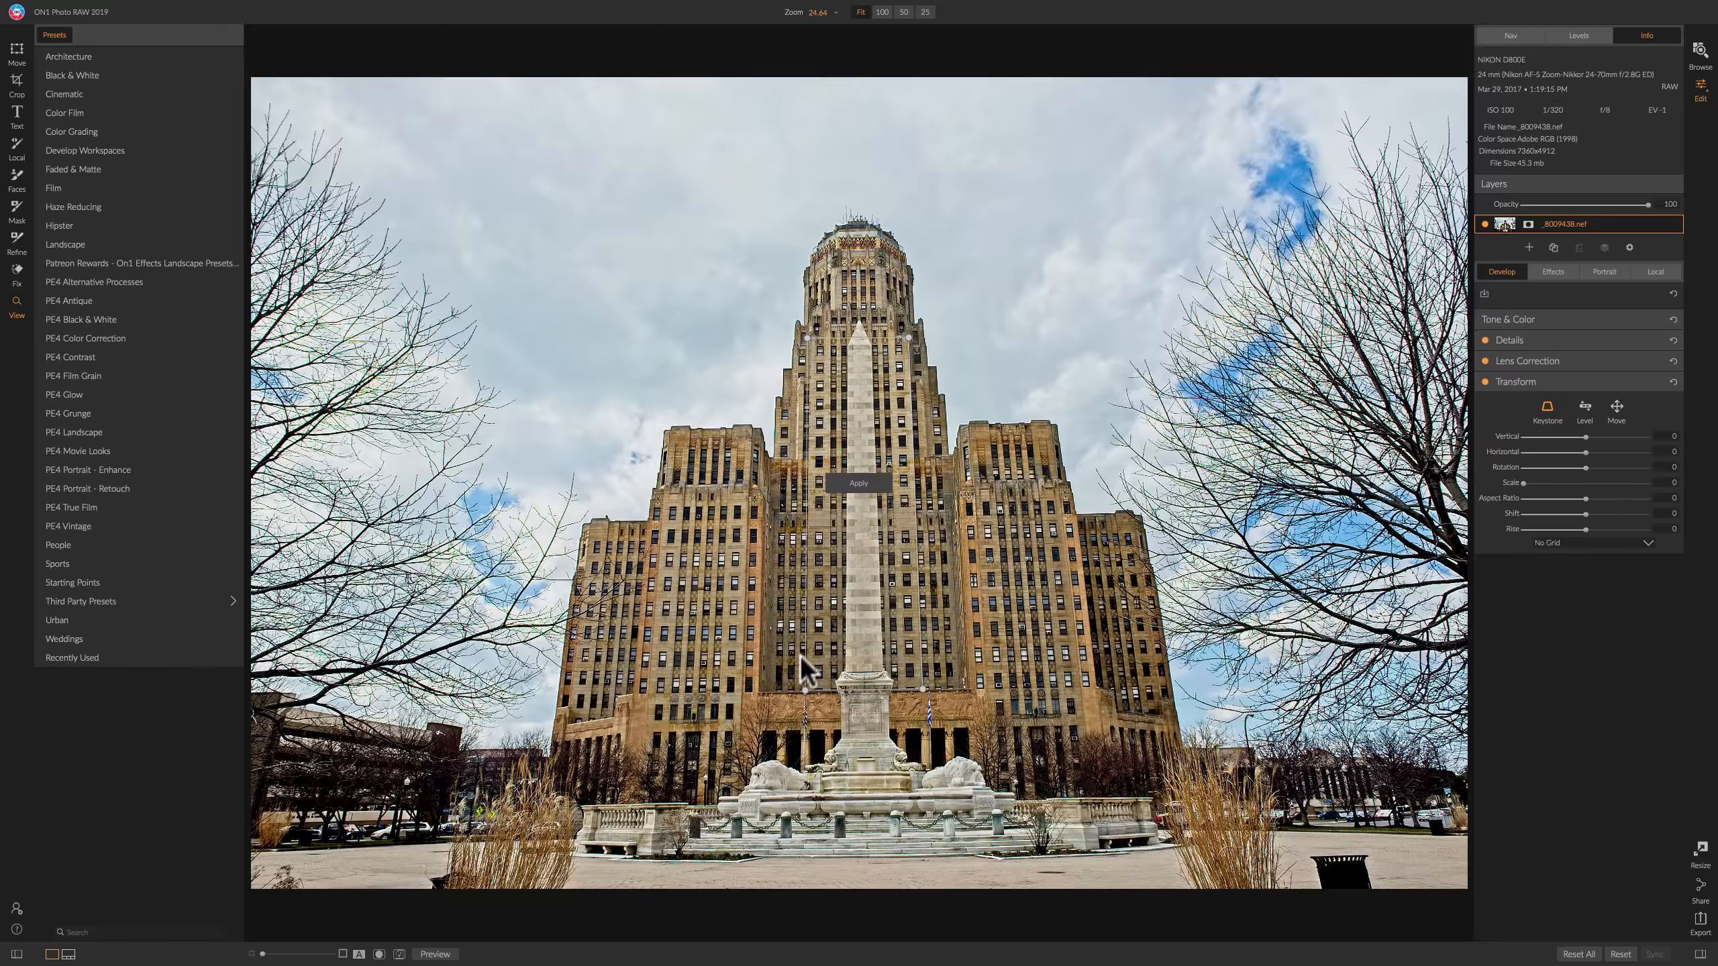
left_click_drag(804, 691, 805, 691)
left_click_drag(808, 338, 808, 339)
left_click(856, 481)
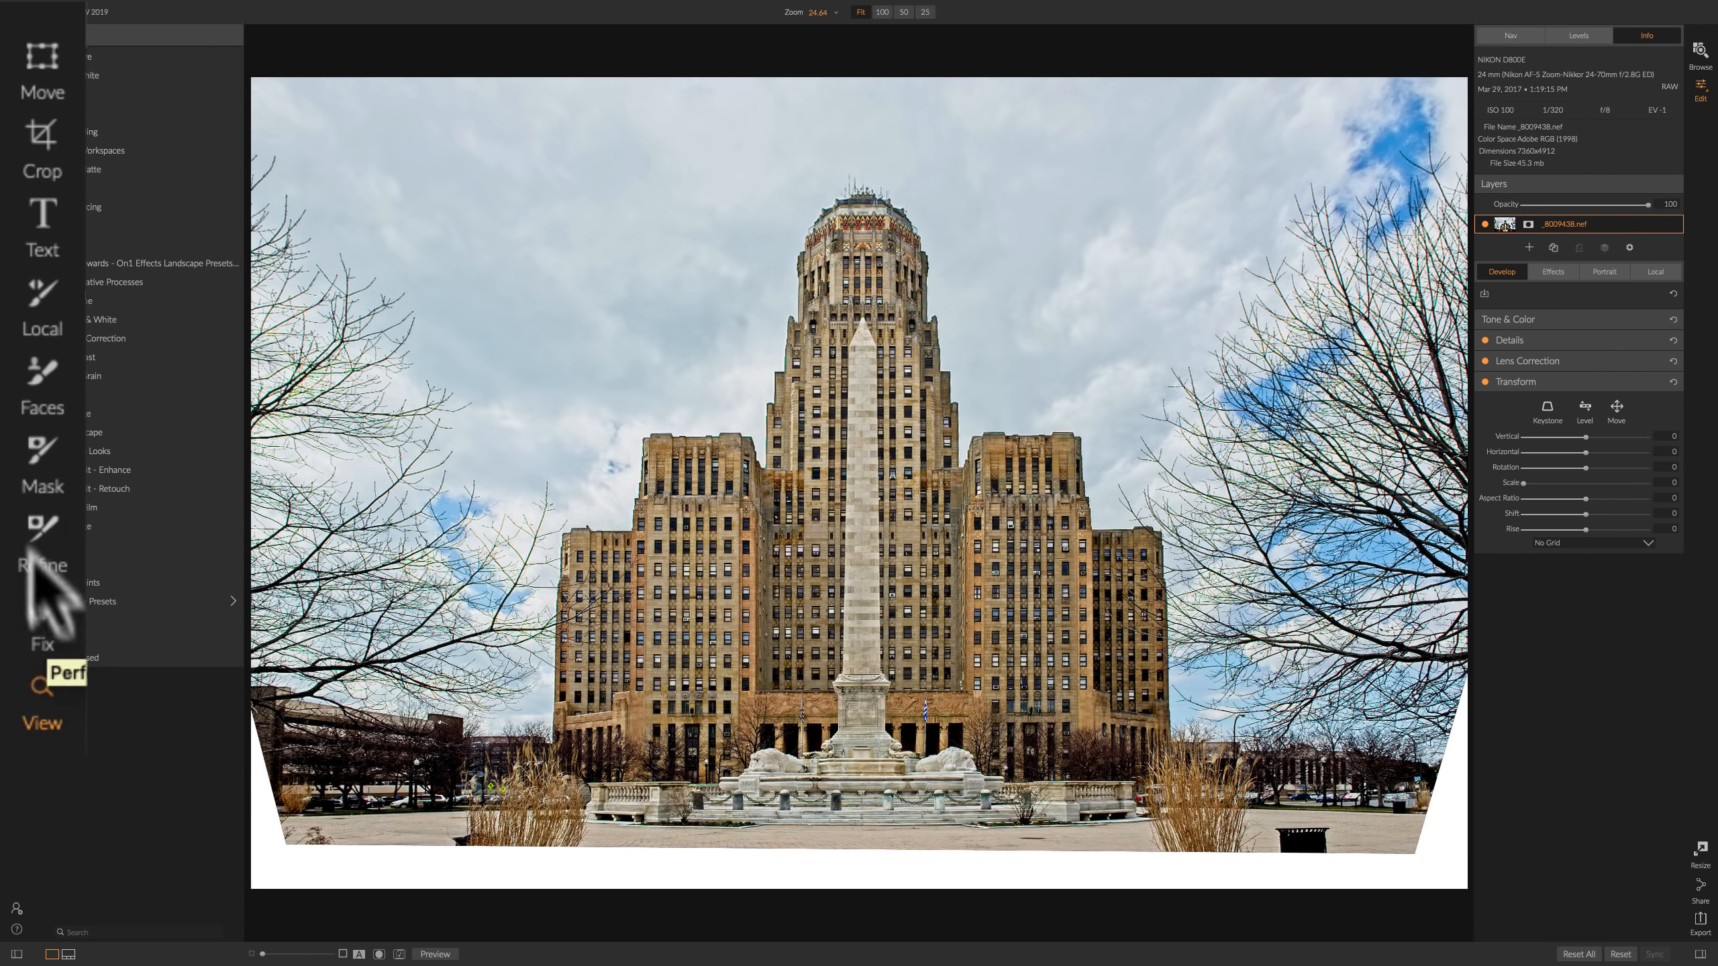
Crop the photo freeform to about 6816 x 4579 pixels, cutting away the white areas along the lower and side edges.
left_click(49, 135)
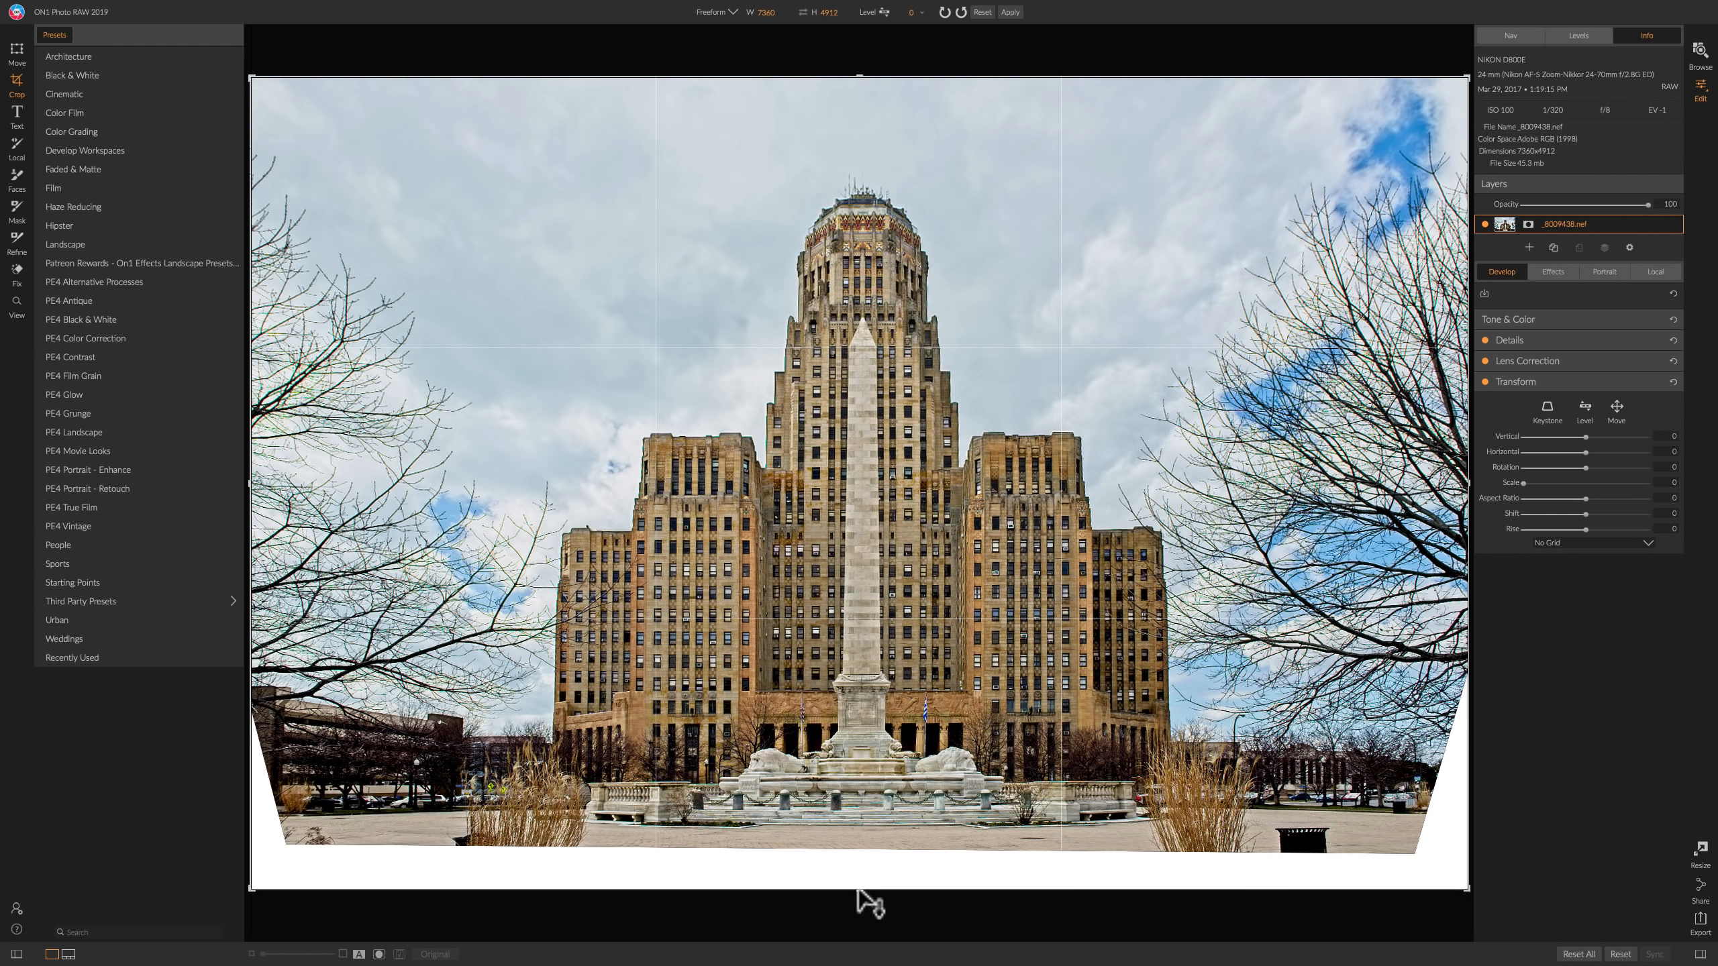
left_click_drag(858, 891, 852, 863)
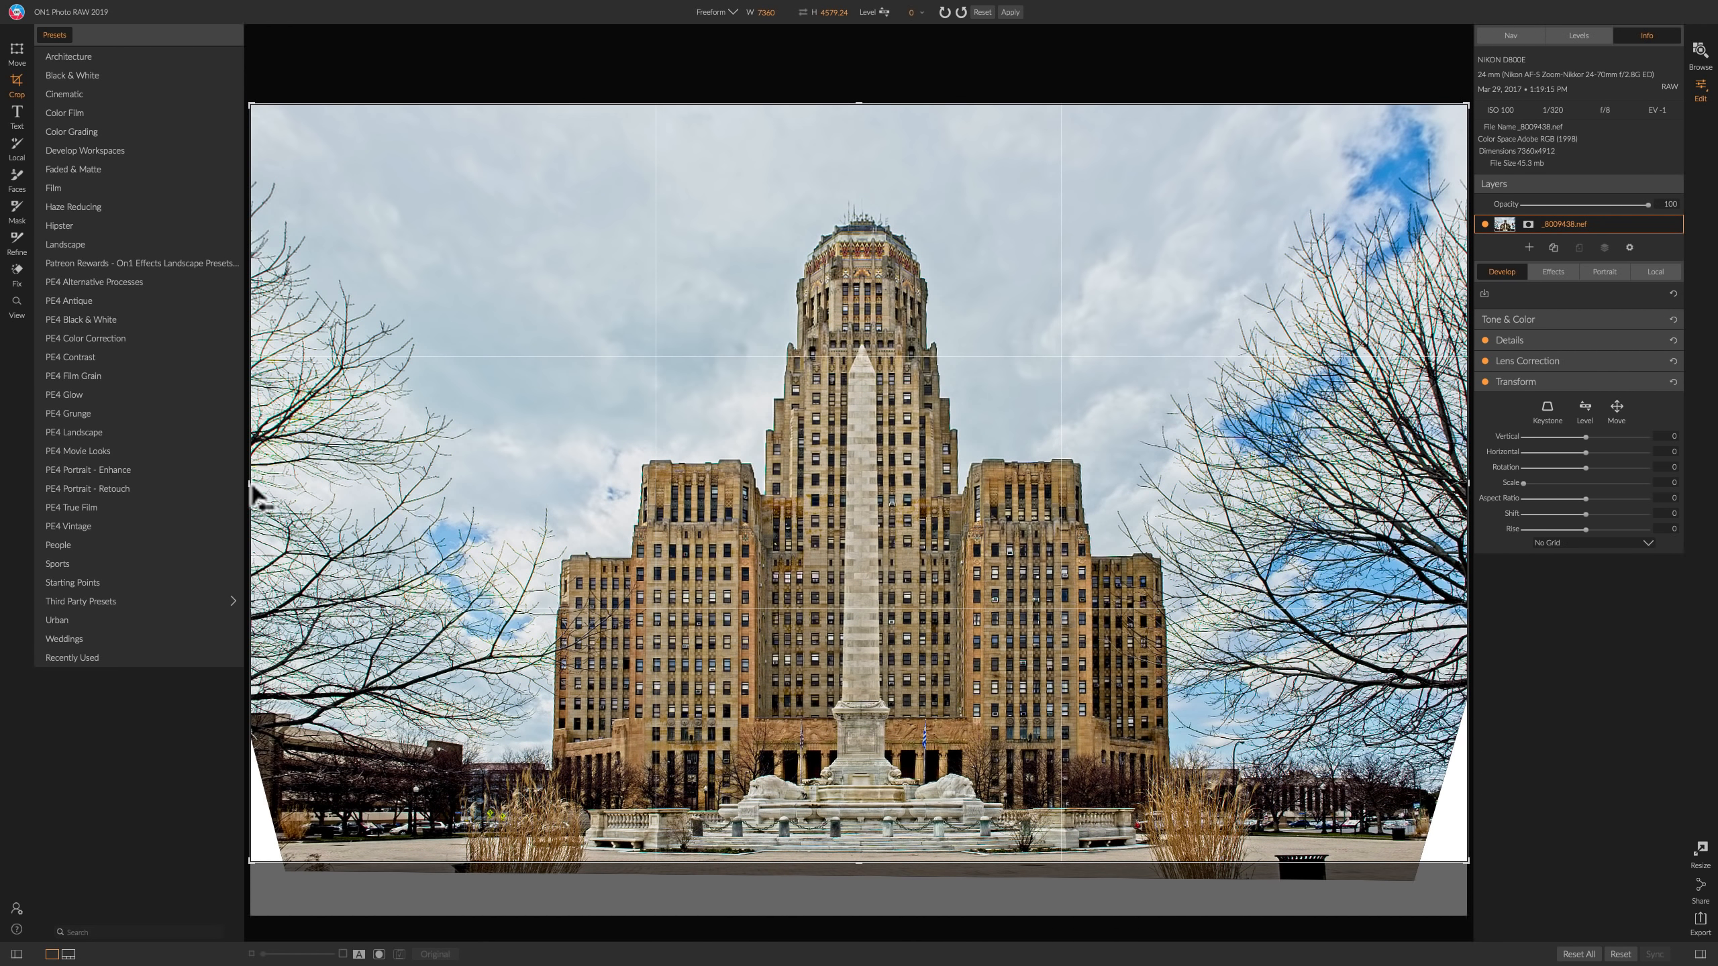
left_click_drag(253, 486, 267, 484)
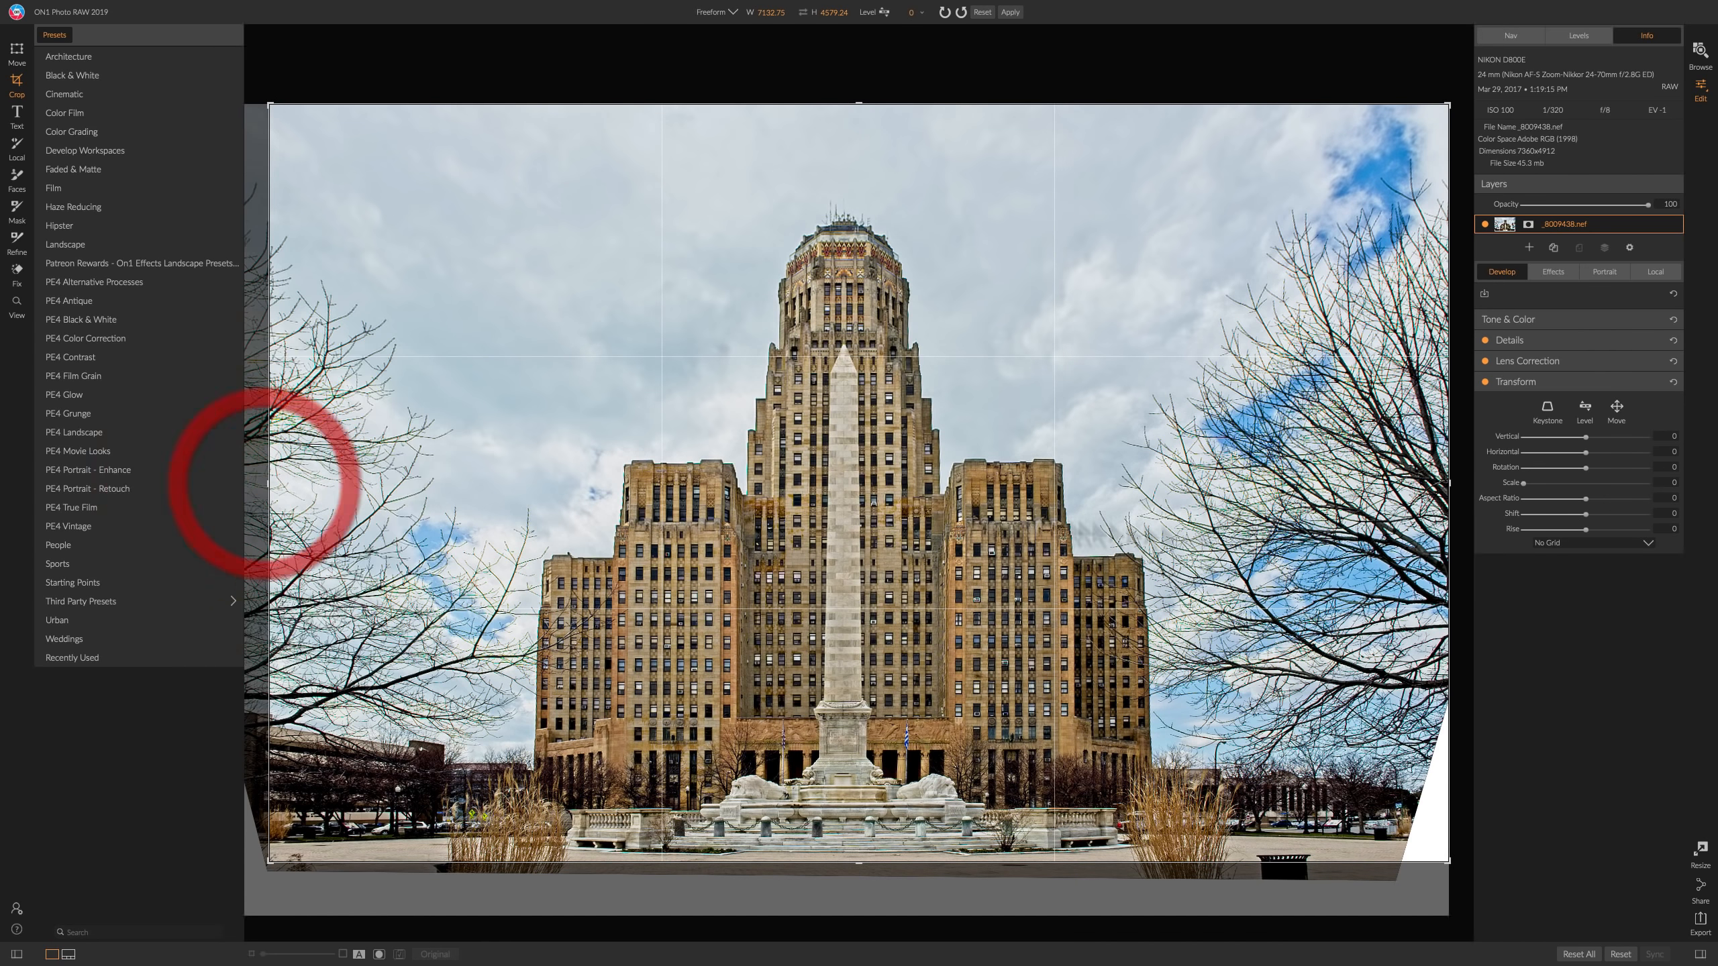
left_click_drag(1448, 482, 1426, 484)
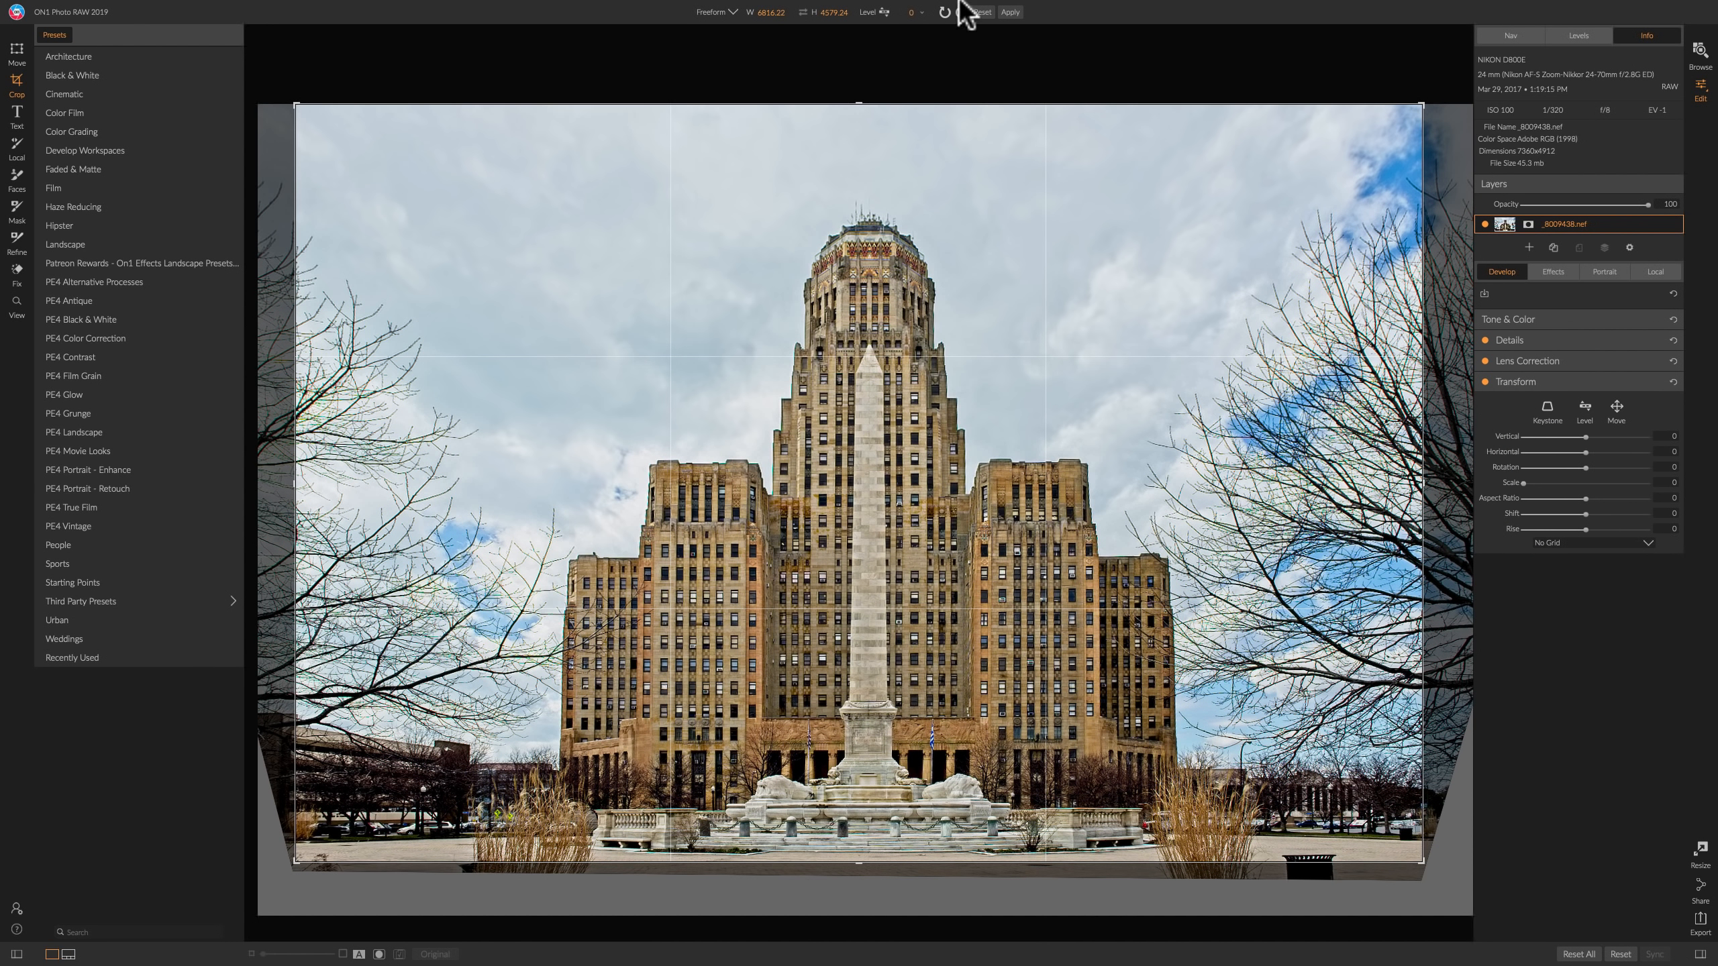
left_click(1011, 12)
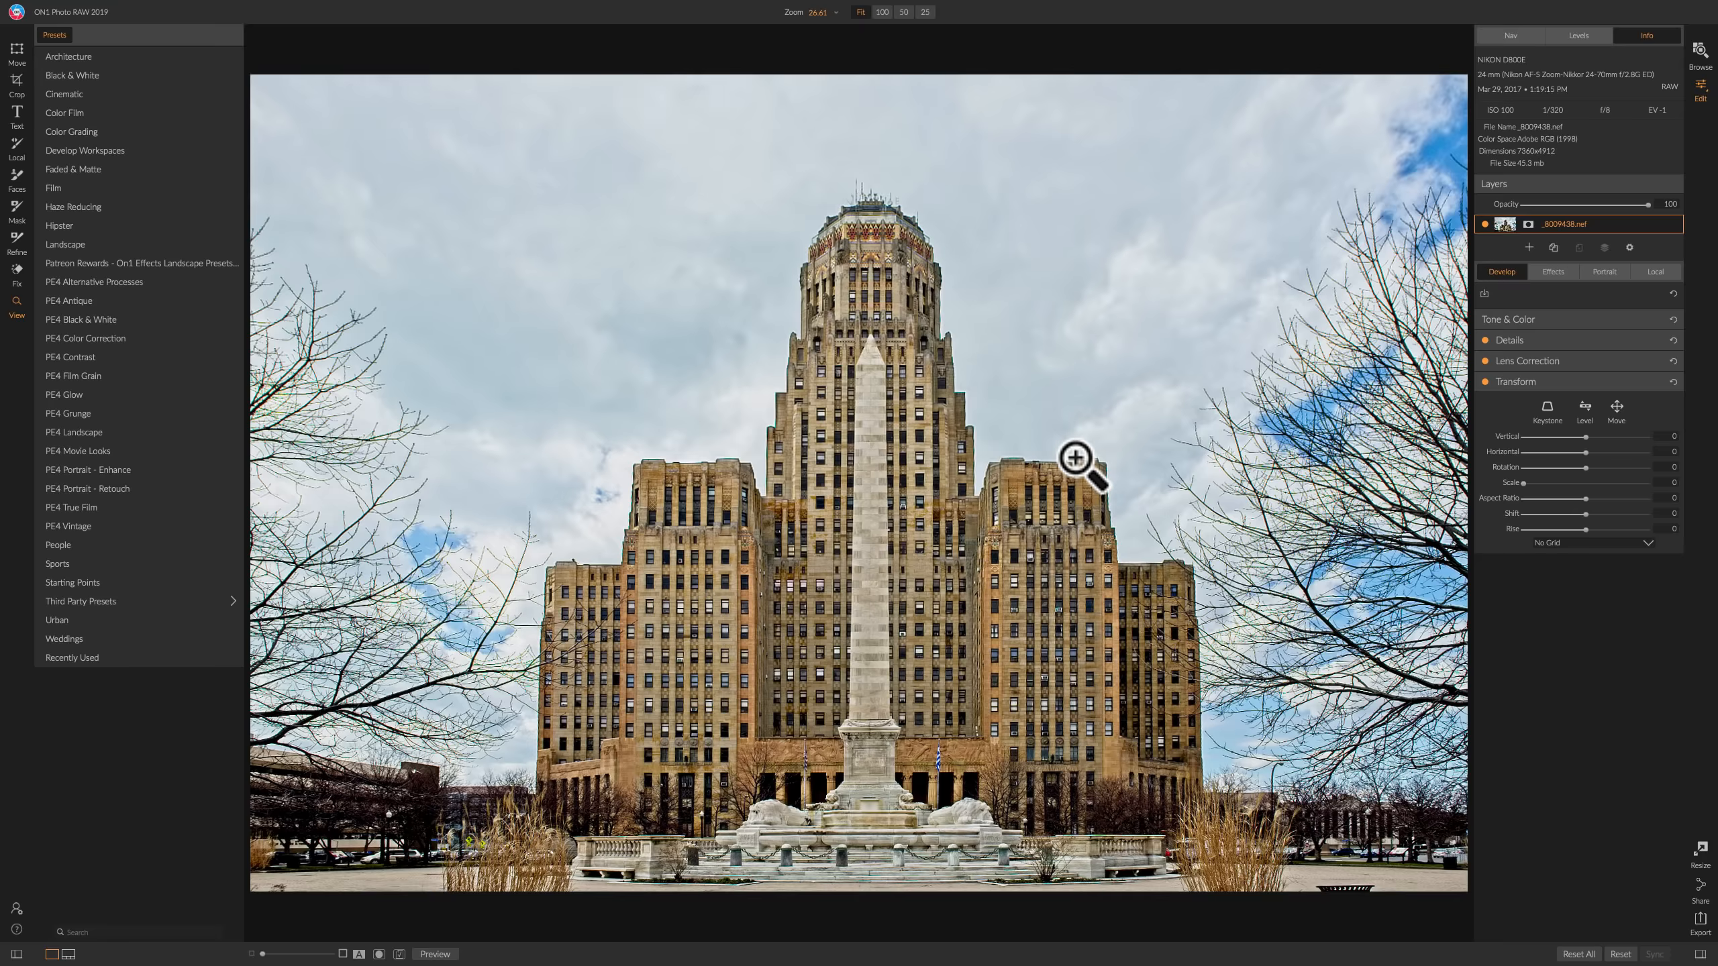
Switch to Effects, browse the preset thumbnails in the Third Party Presets category, and return to the full category list.
left_click(1545, 273)
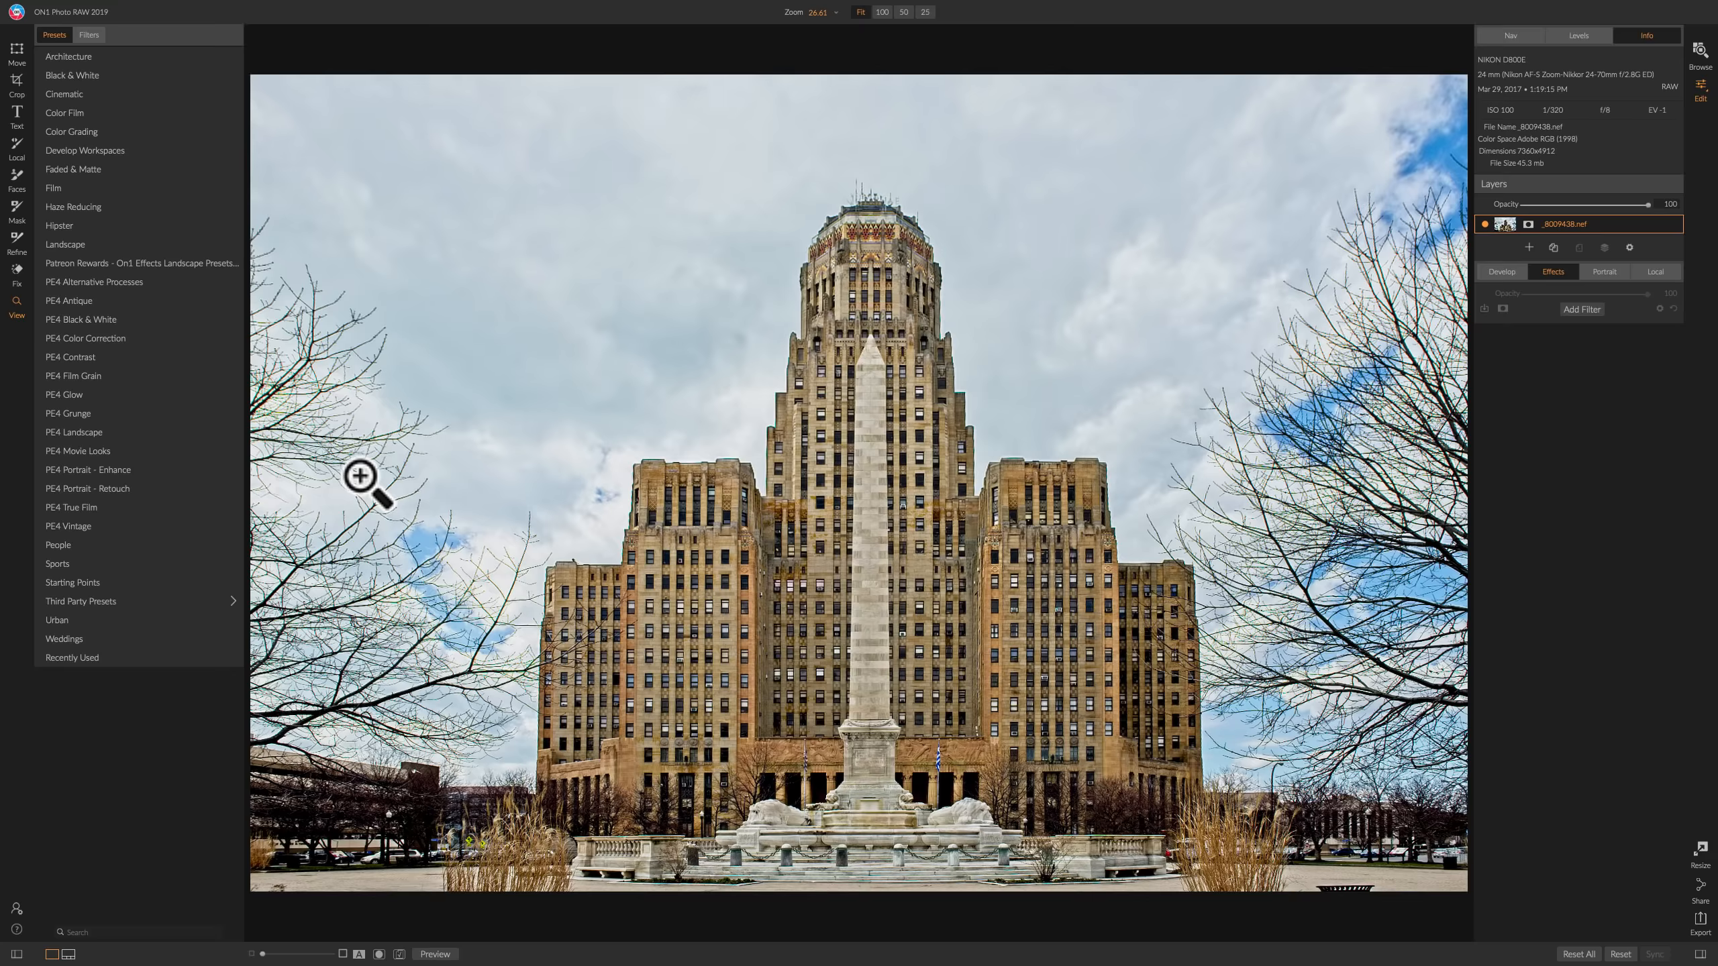
left_click(97, 601)
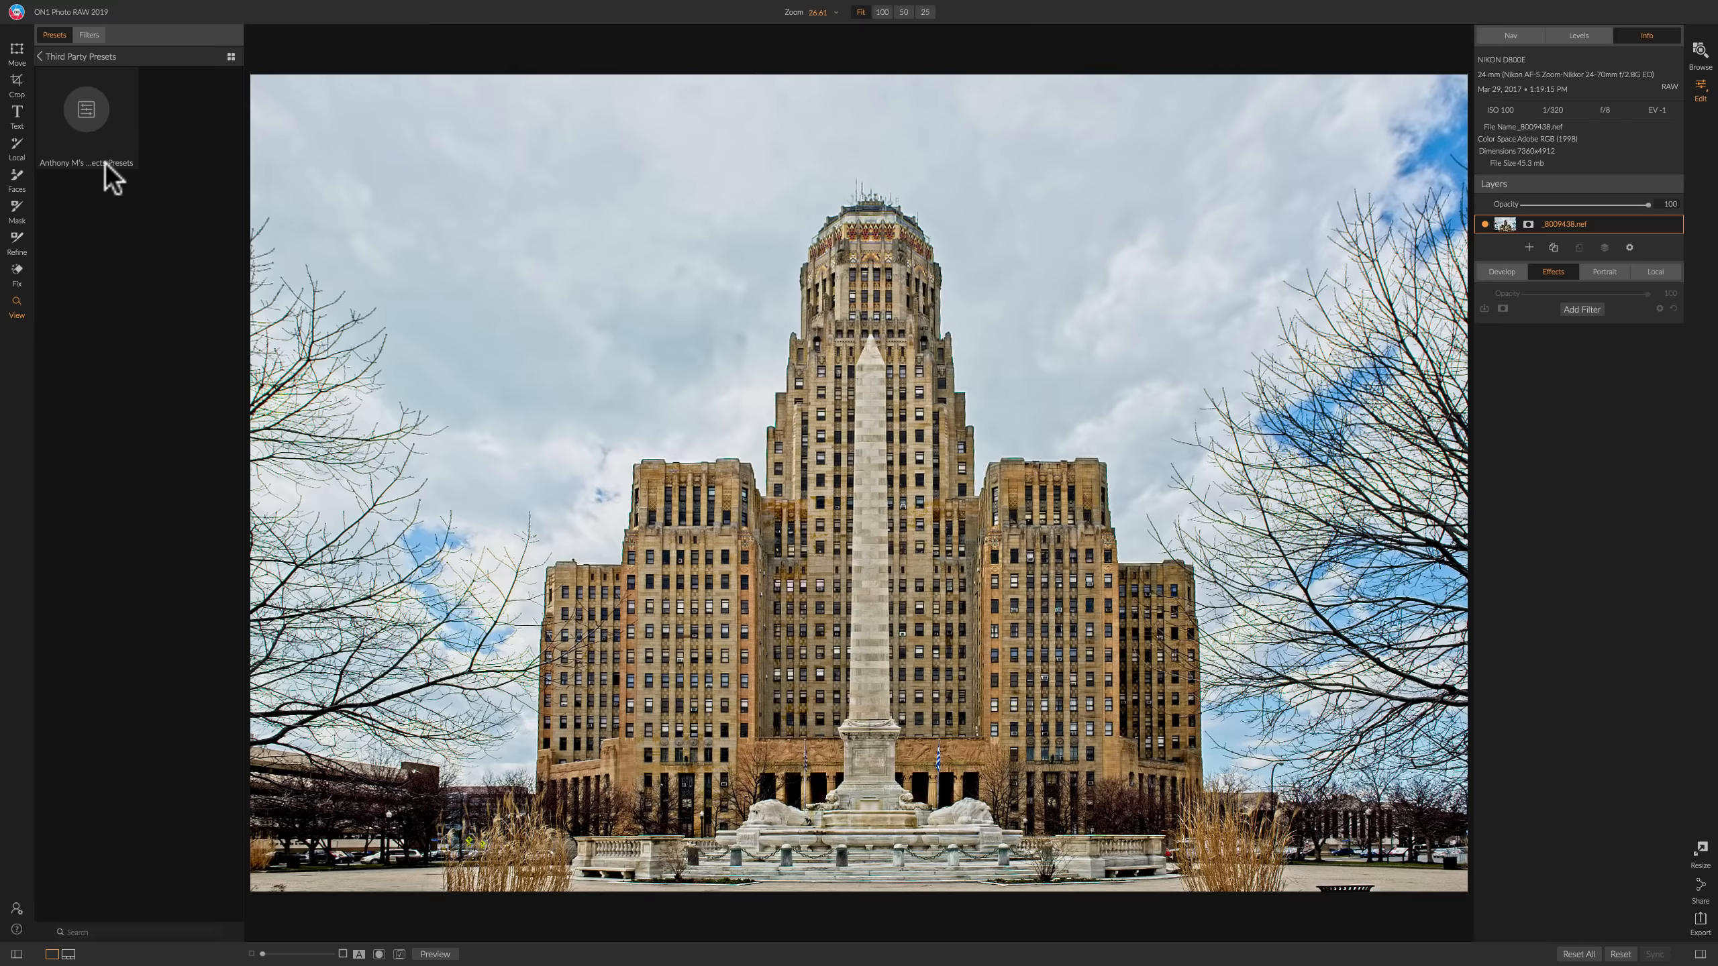
left_click(97, 119)
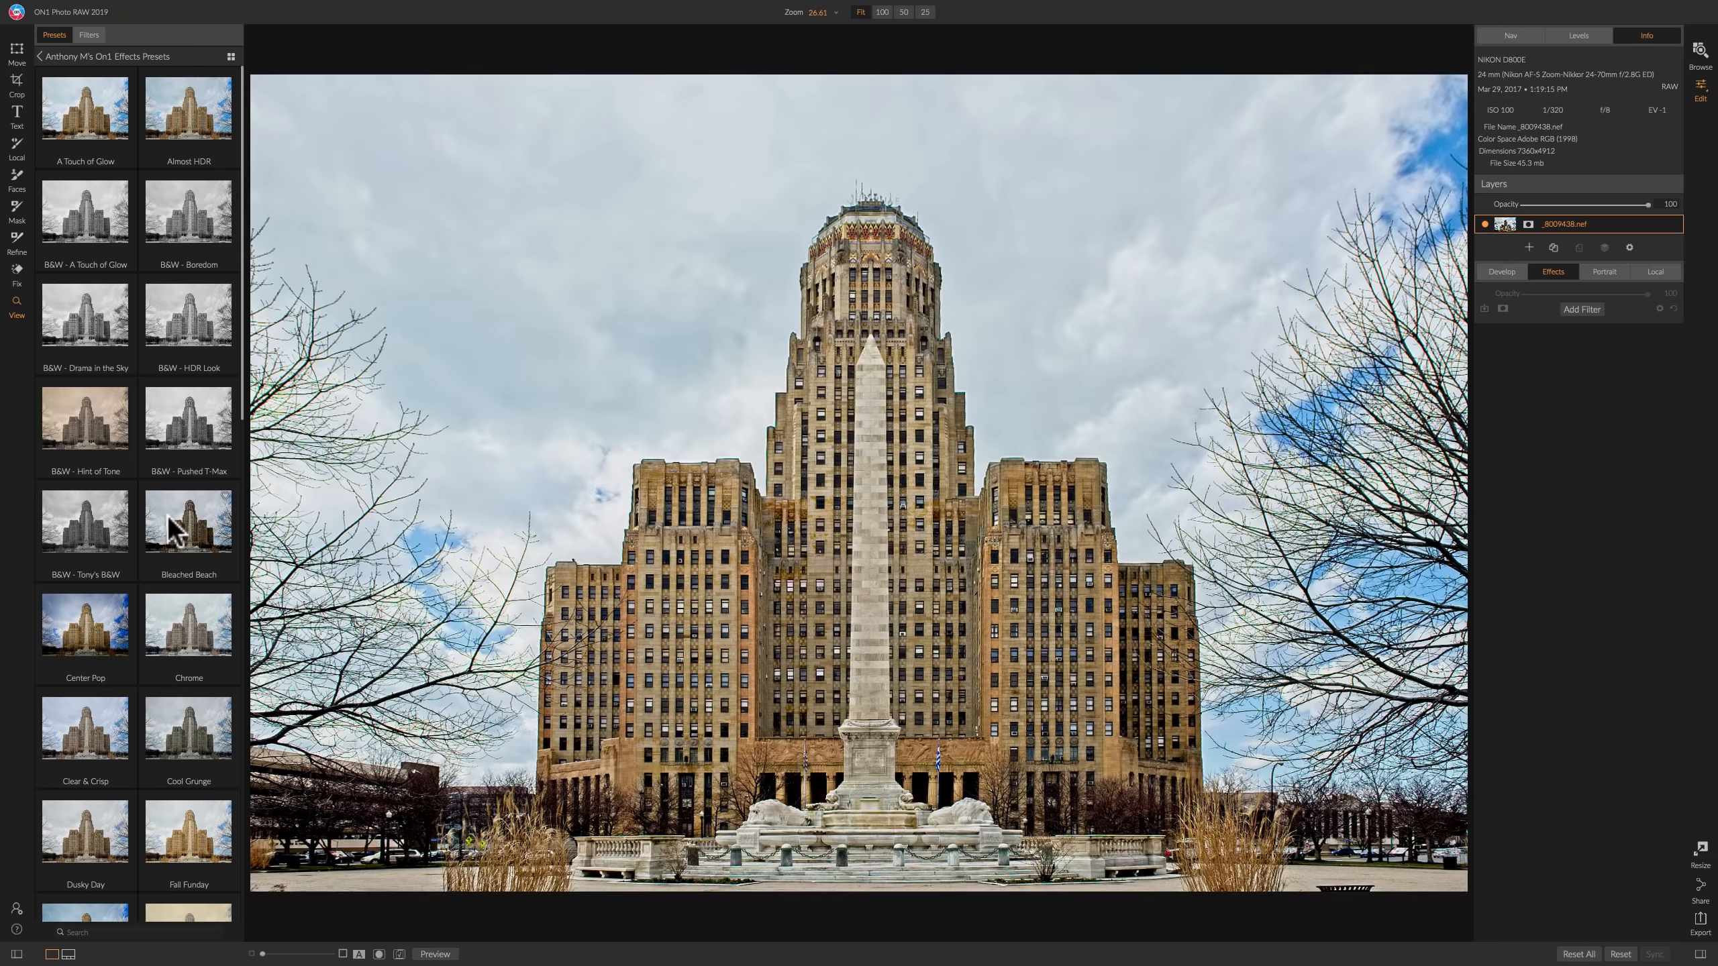
left_click(51, 49)
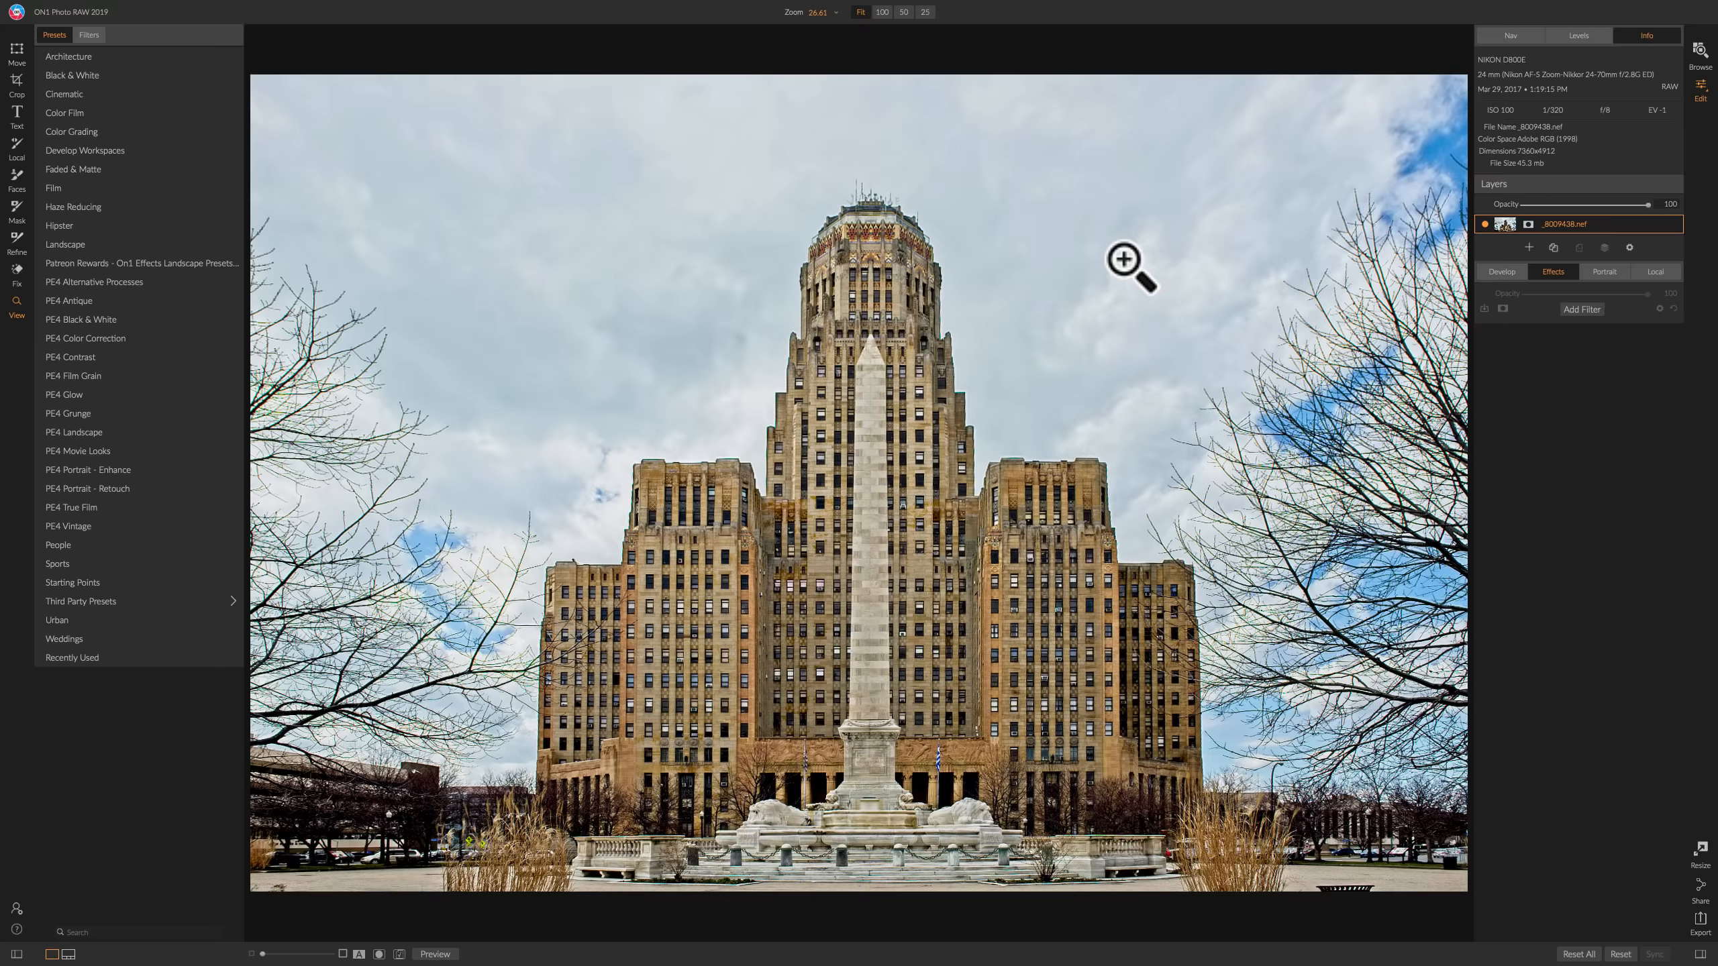
Add a Dynamic Contrast filter to the photo and compare the image with the filter off and on.
left_click(1577, 310)
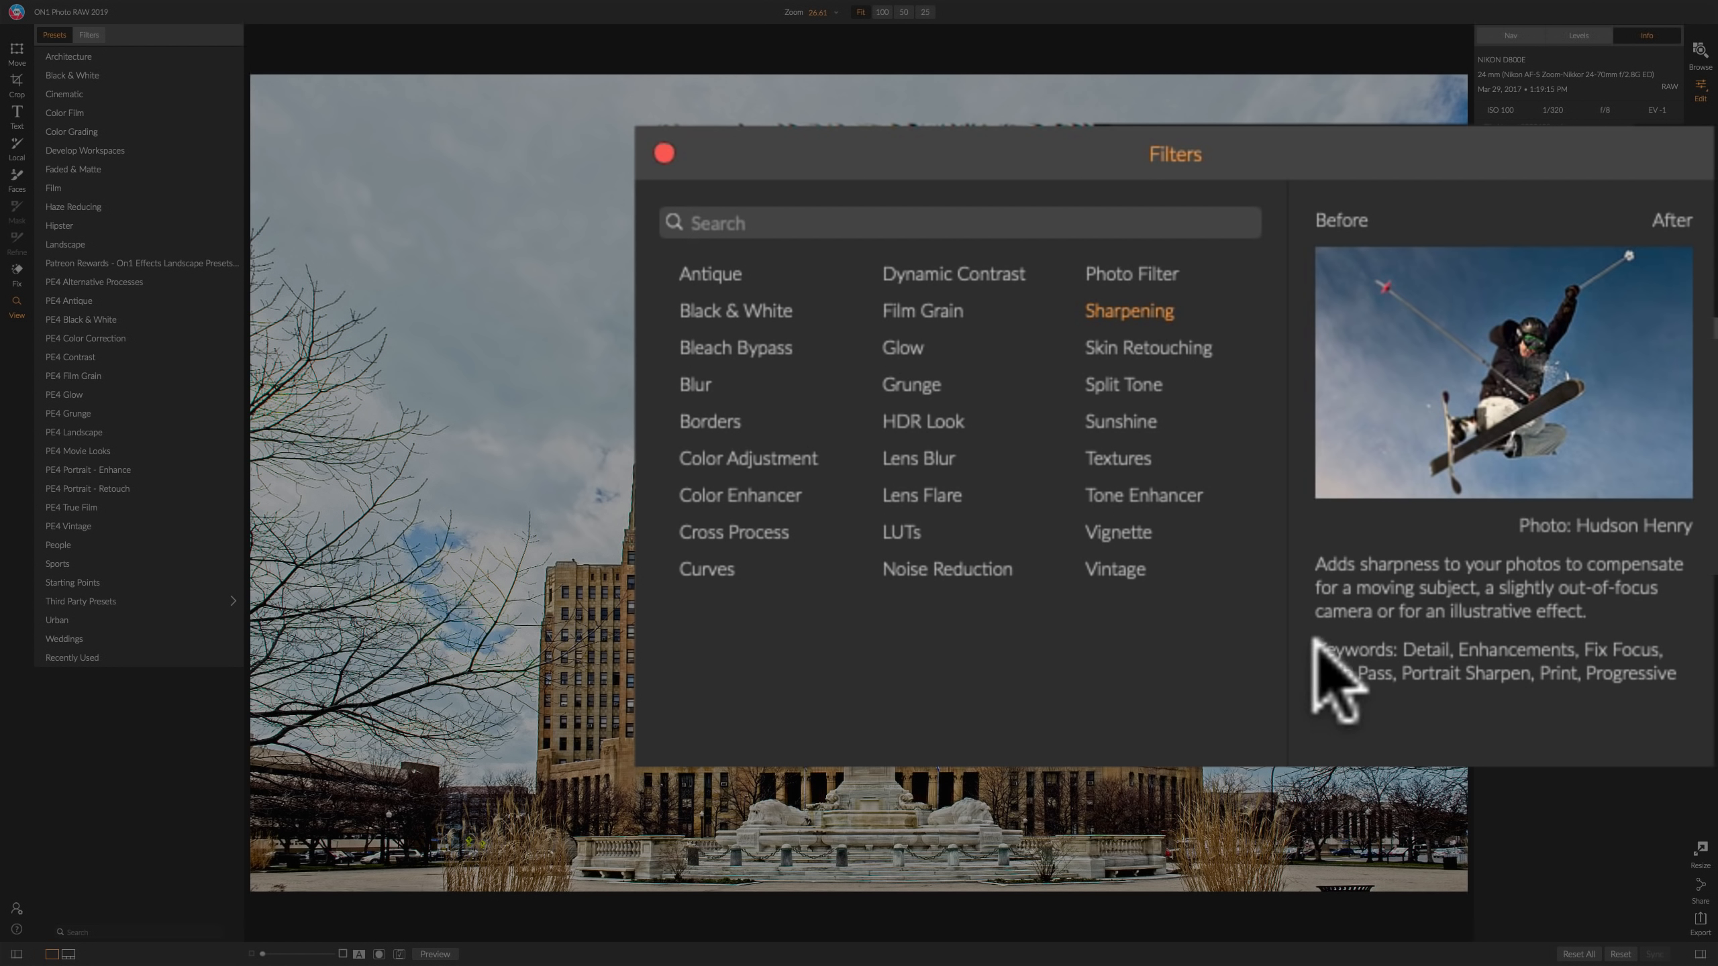
left_click(954, 270)
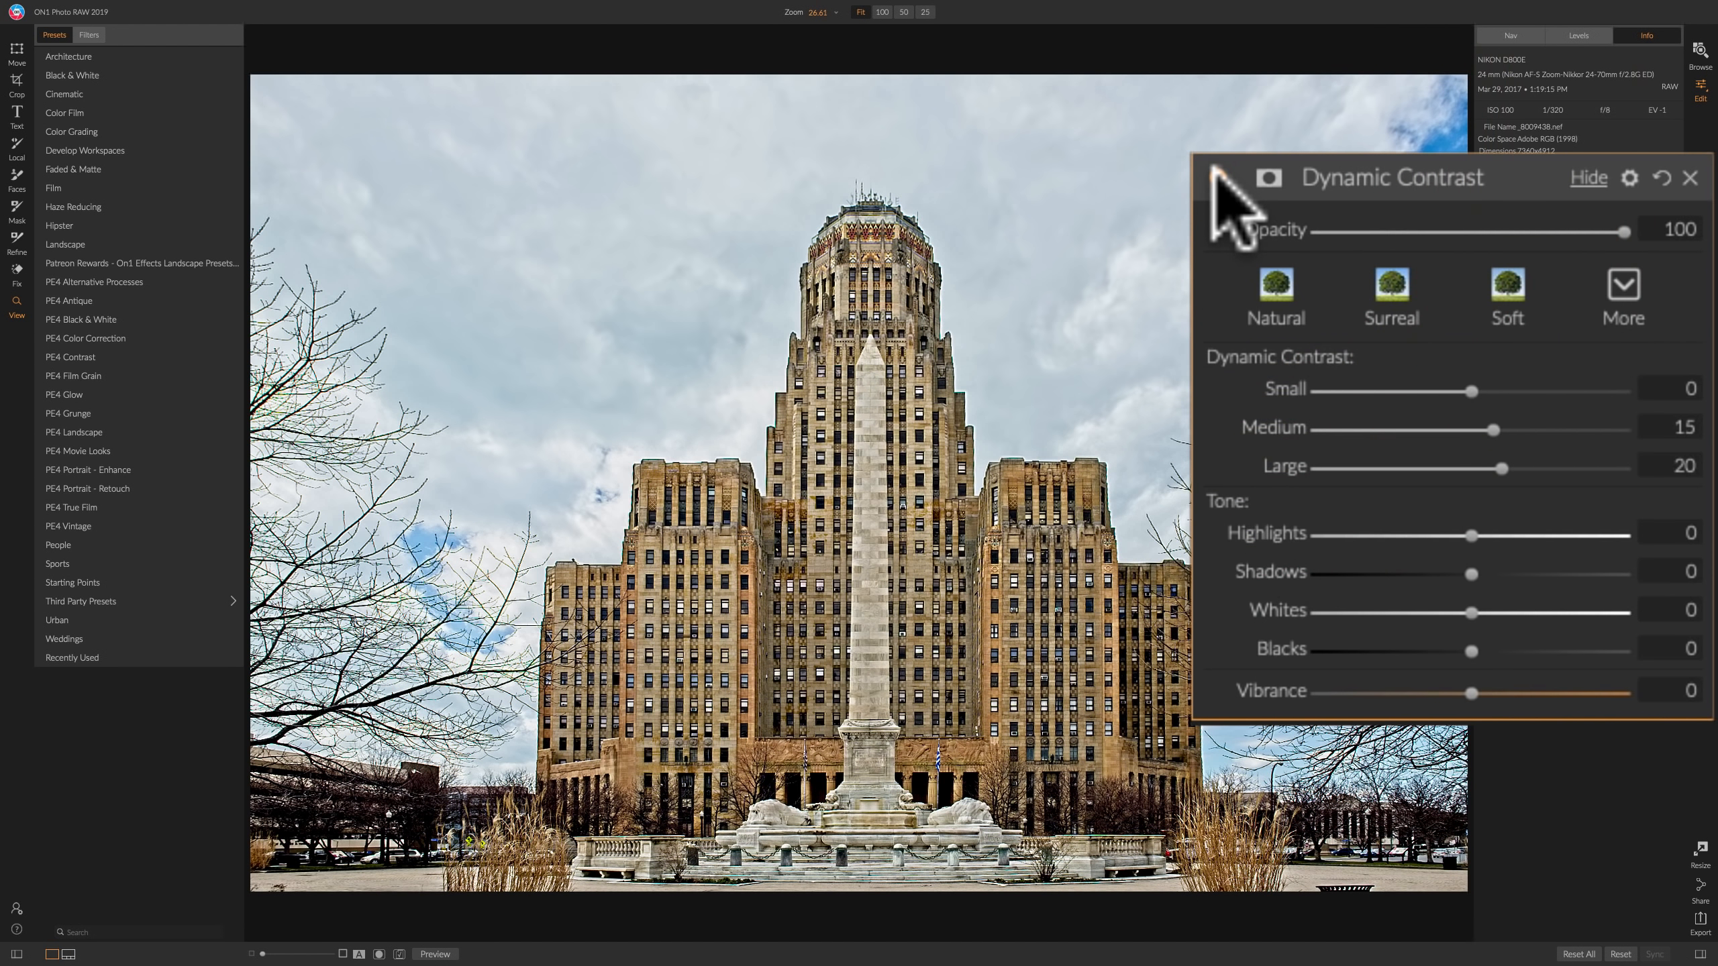
left_click(1215, 174)
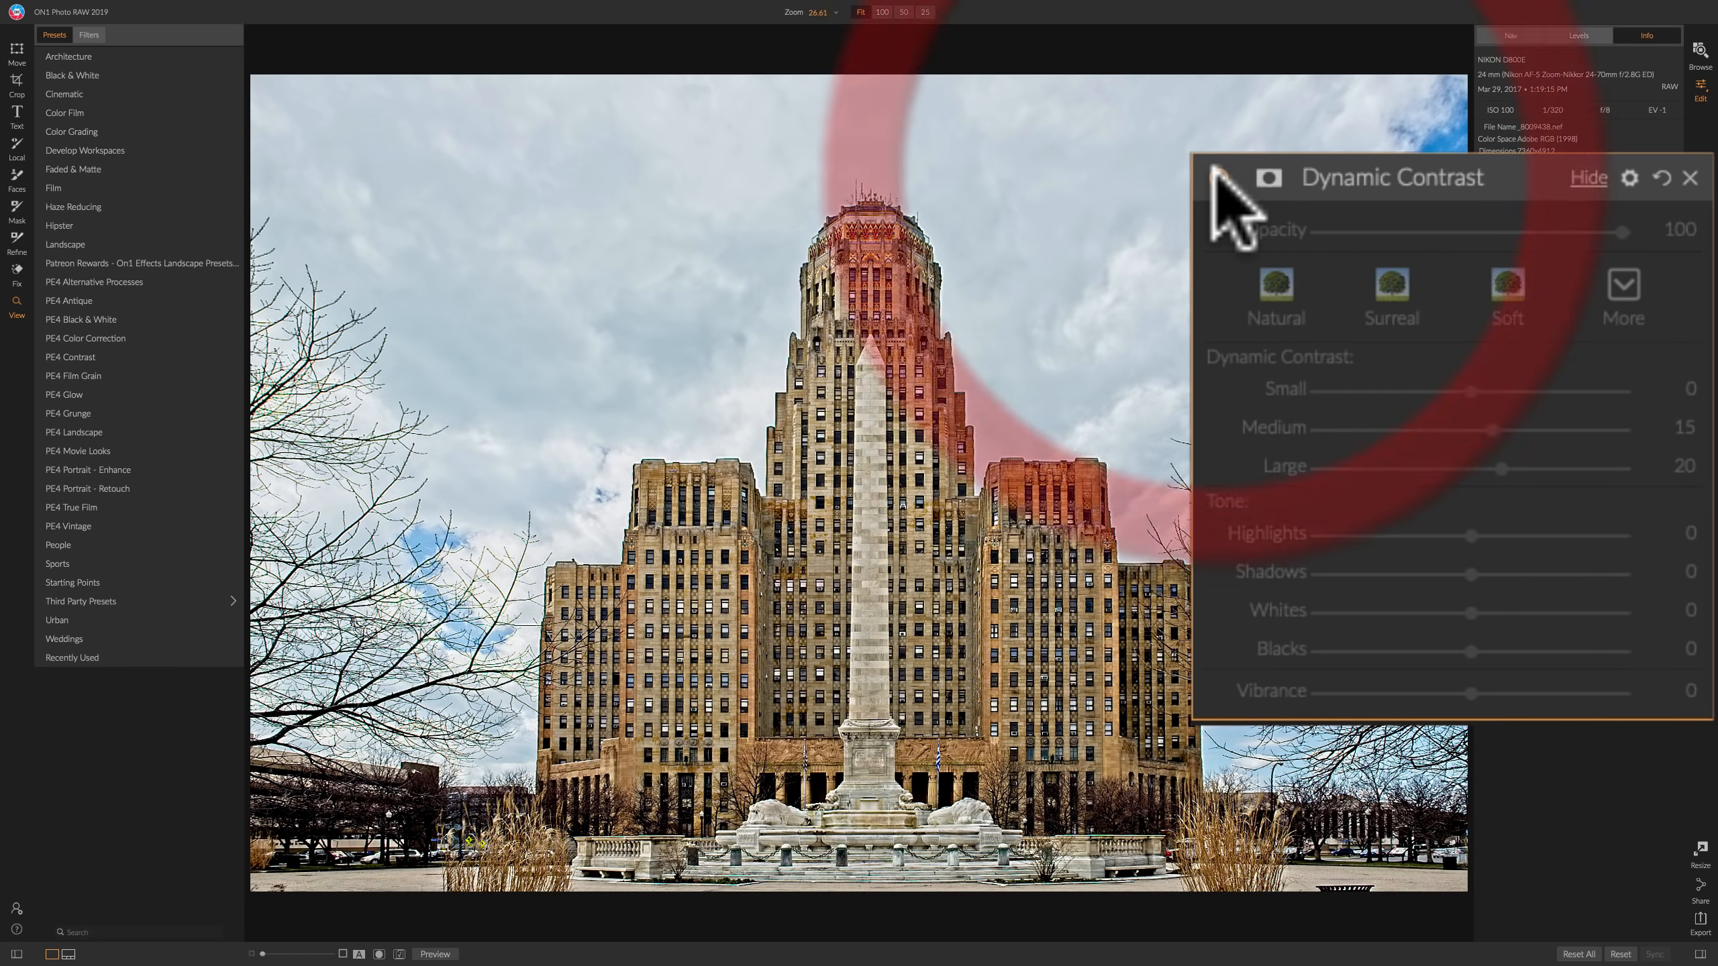
left_click(1215, 175)
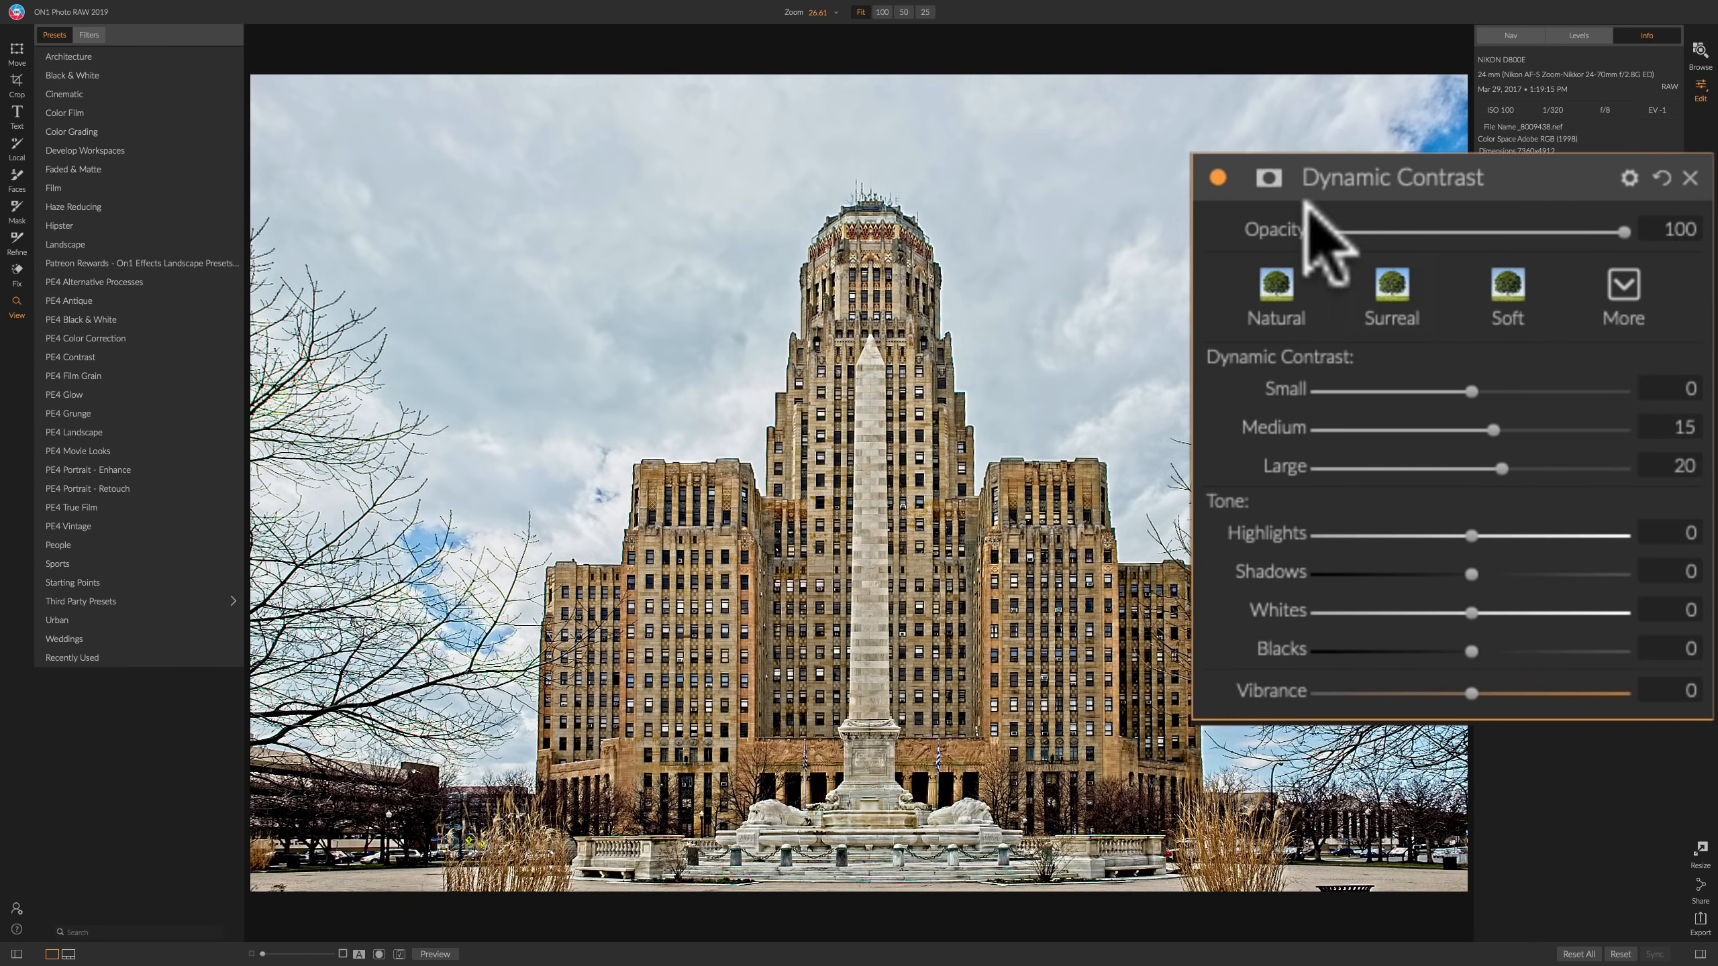
Try the Natural, Surreal and Soft styles of Dynamic Contrast, view the additional styles, and settle on Natural.
left_click(1269, 290)
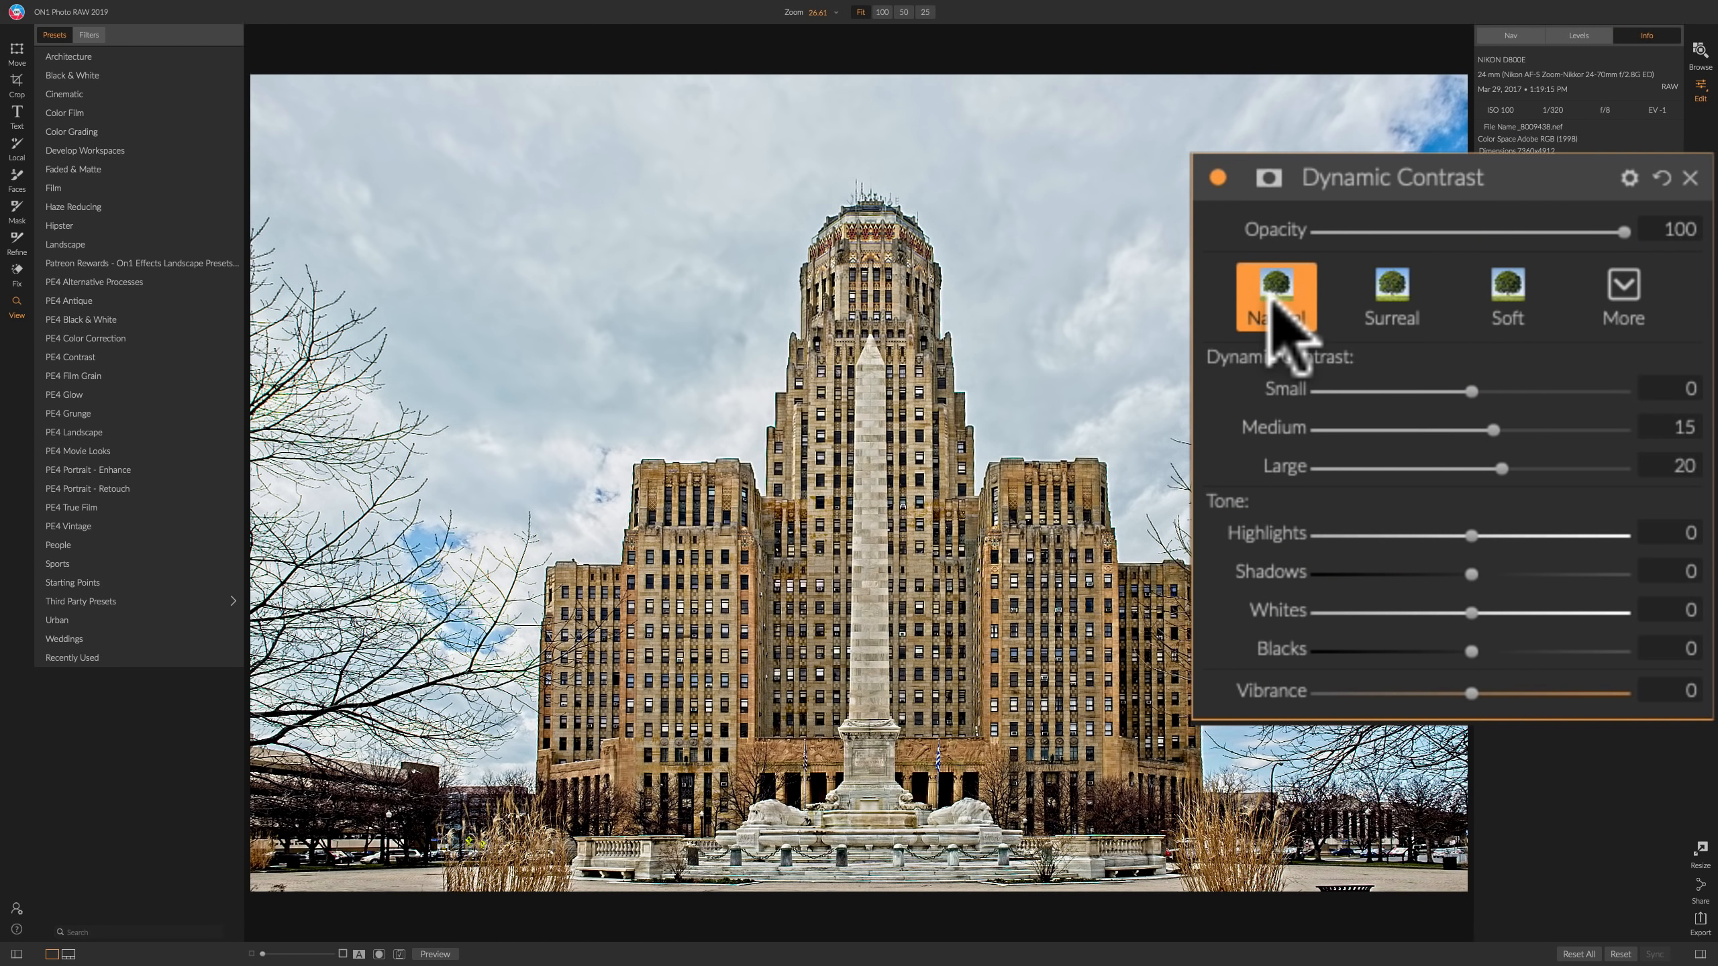
left_click(1391, 292)
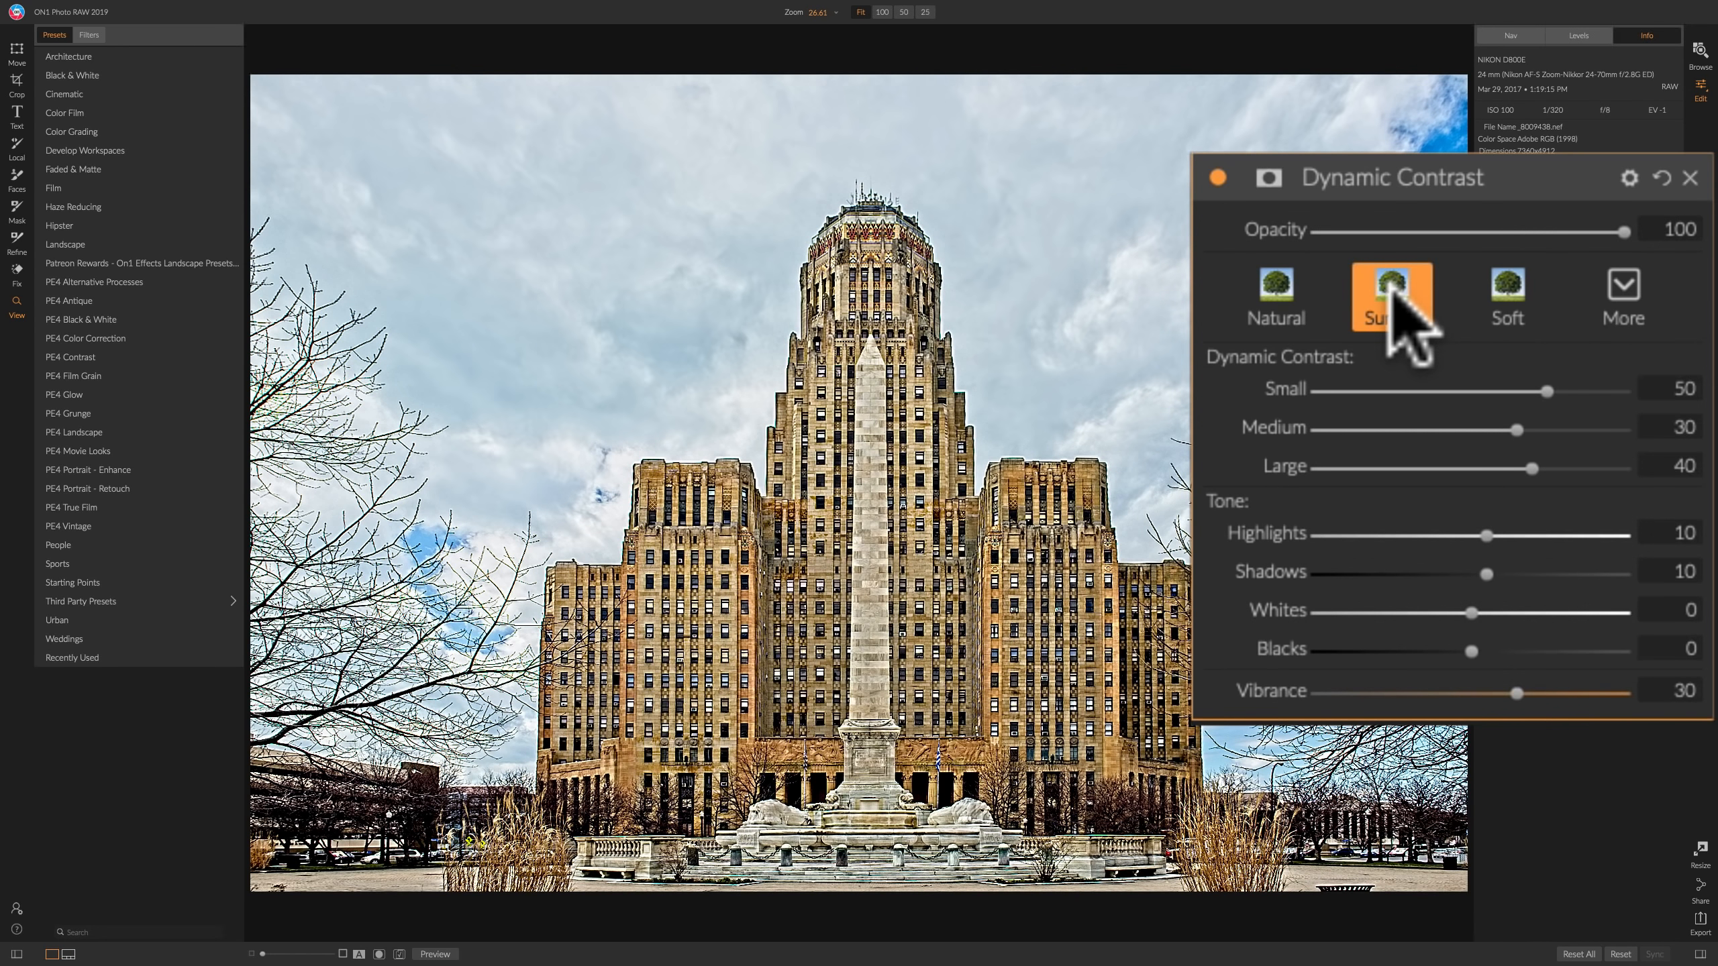
left_click(1516, 298)
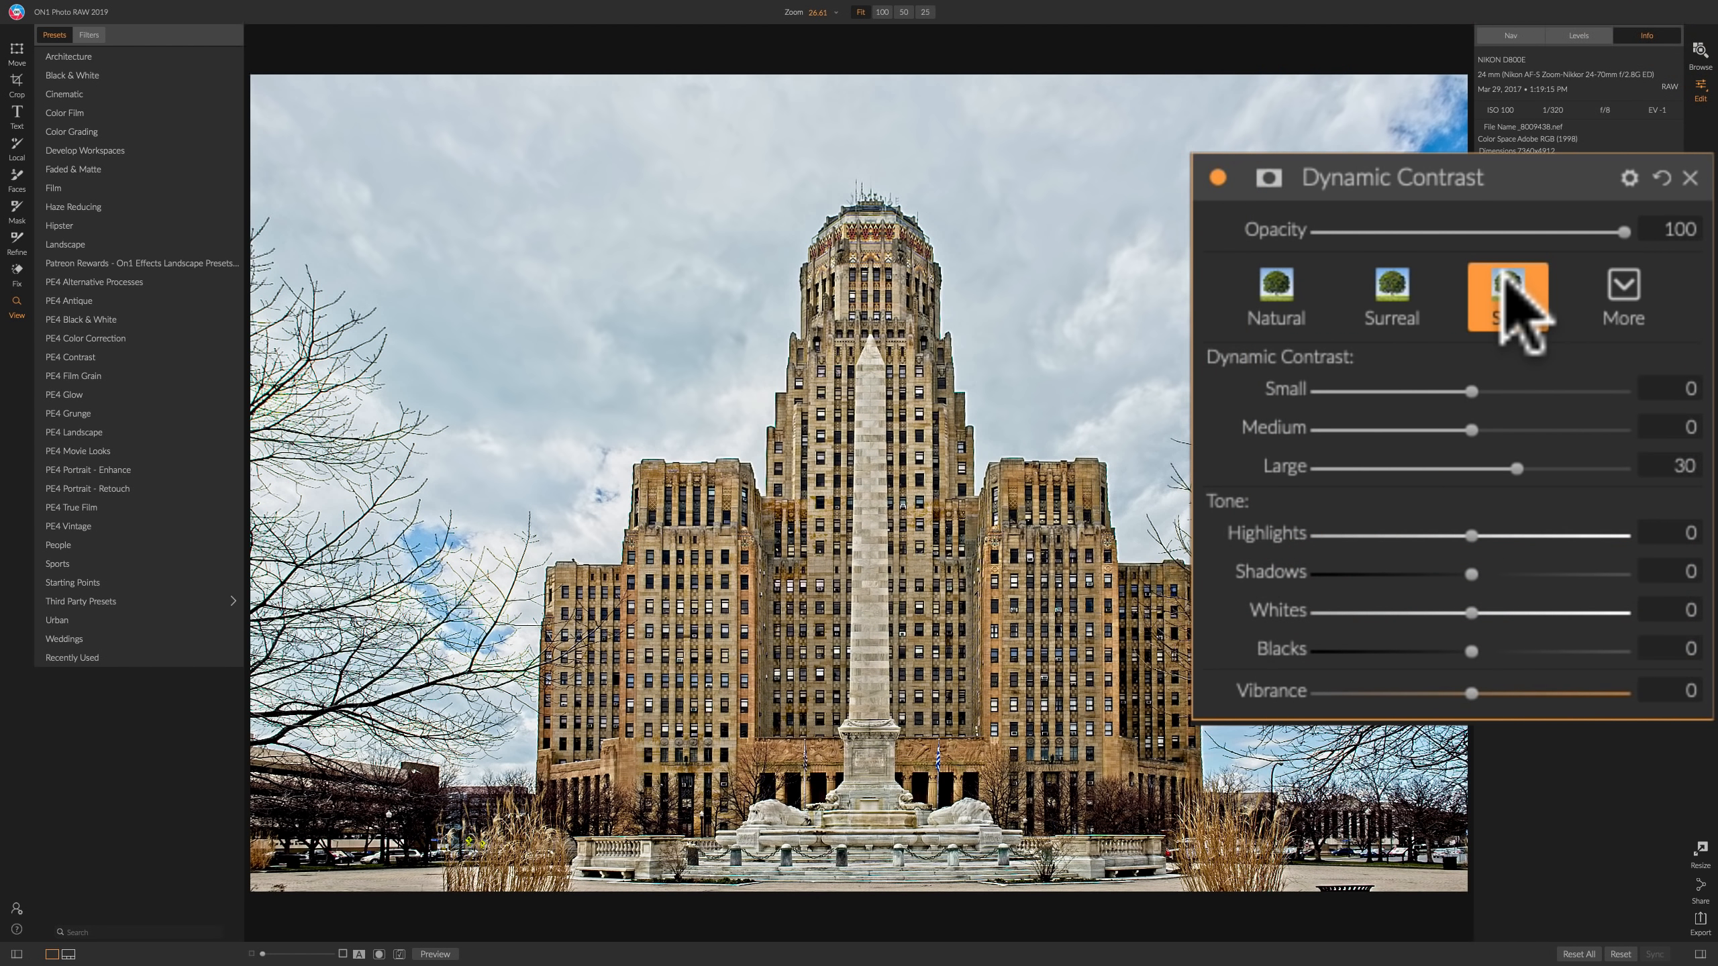
left_click(1631, 304)
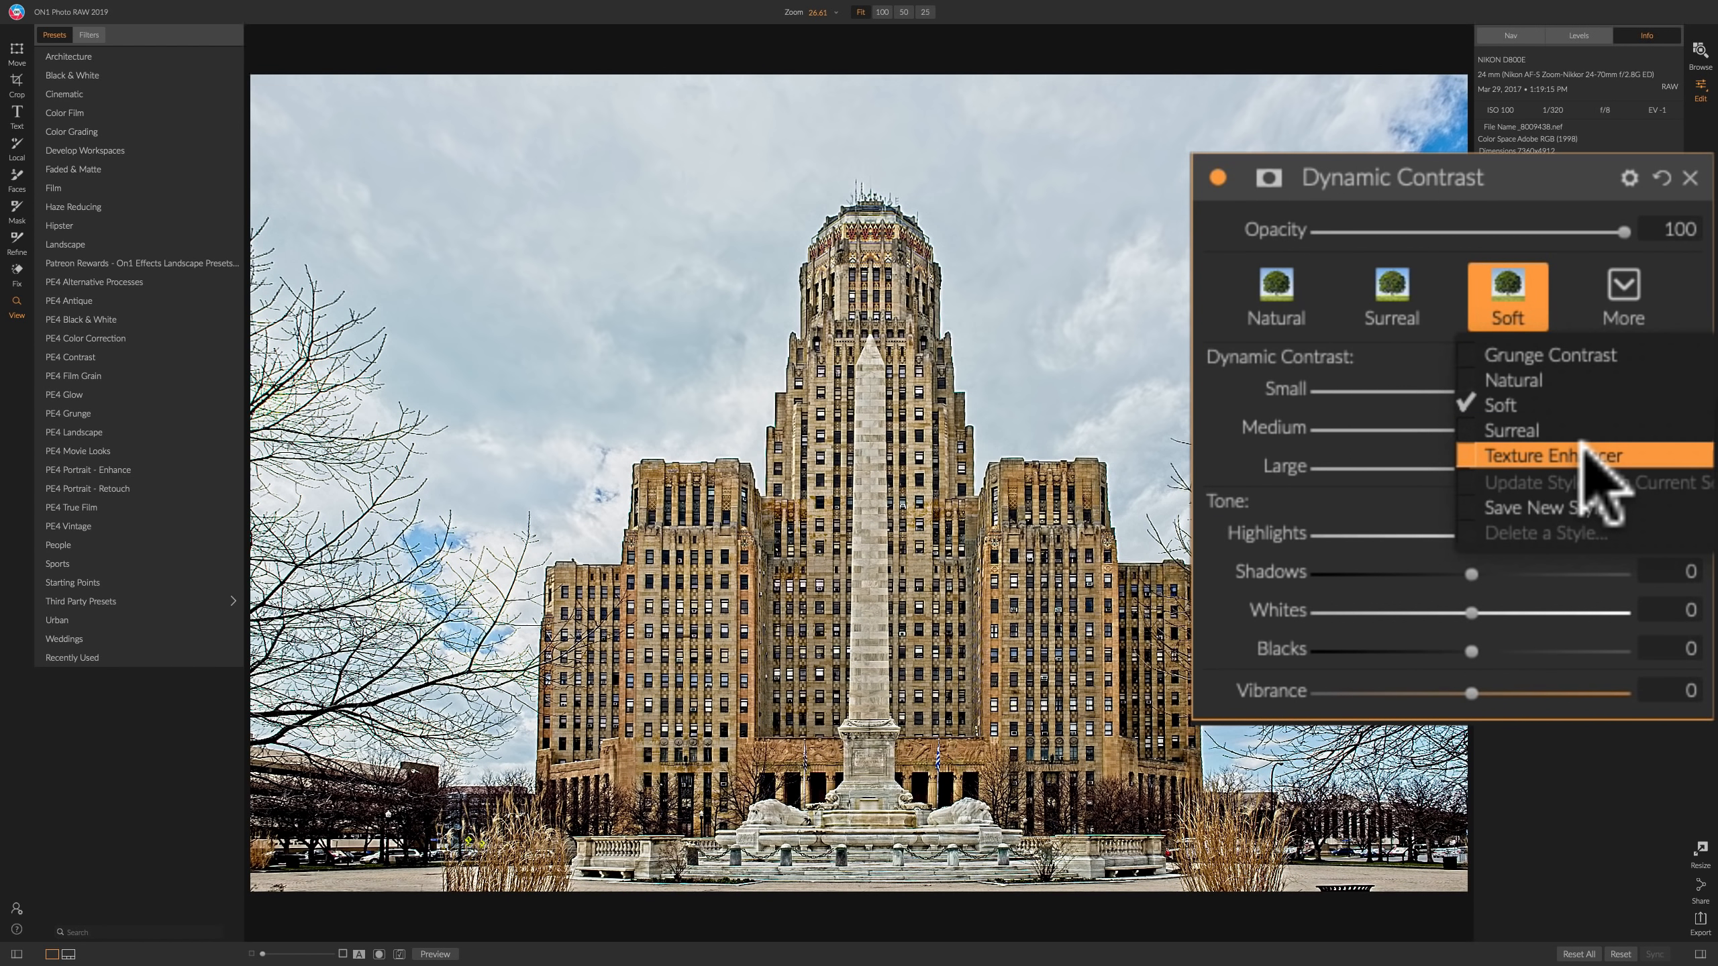
left_click(1276, 276)
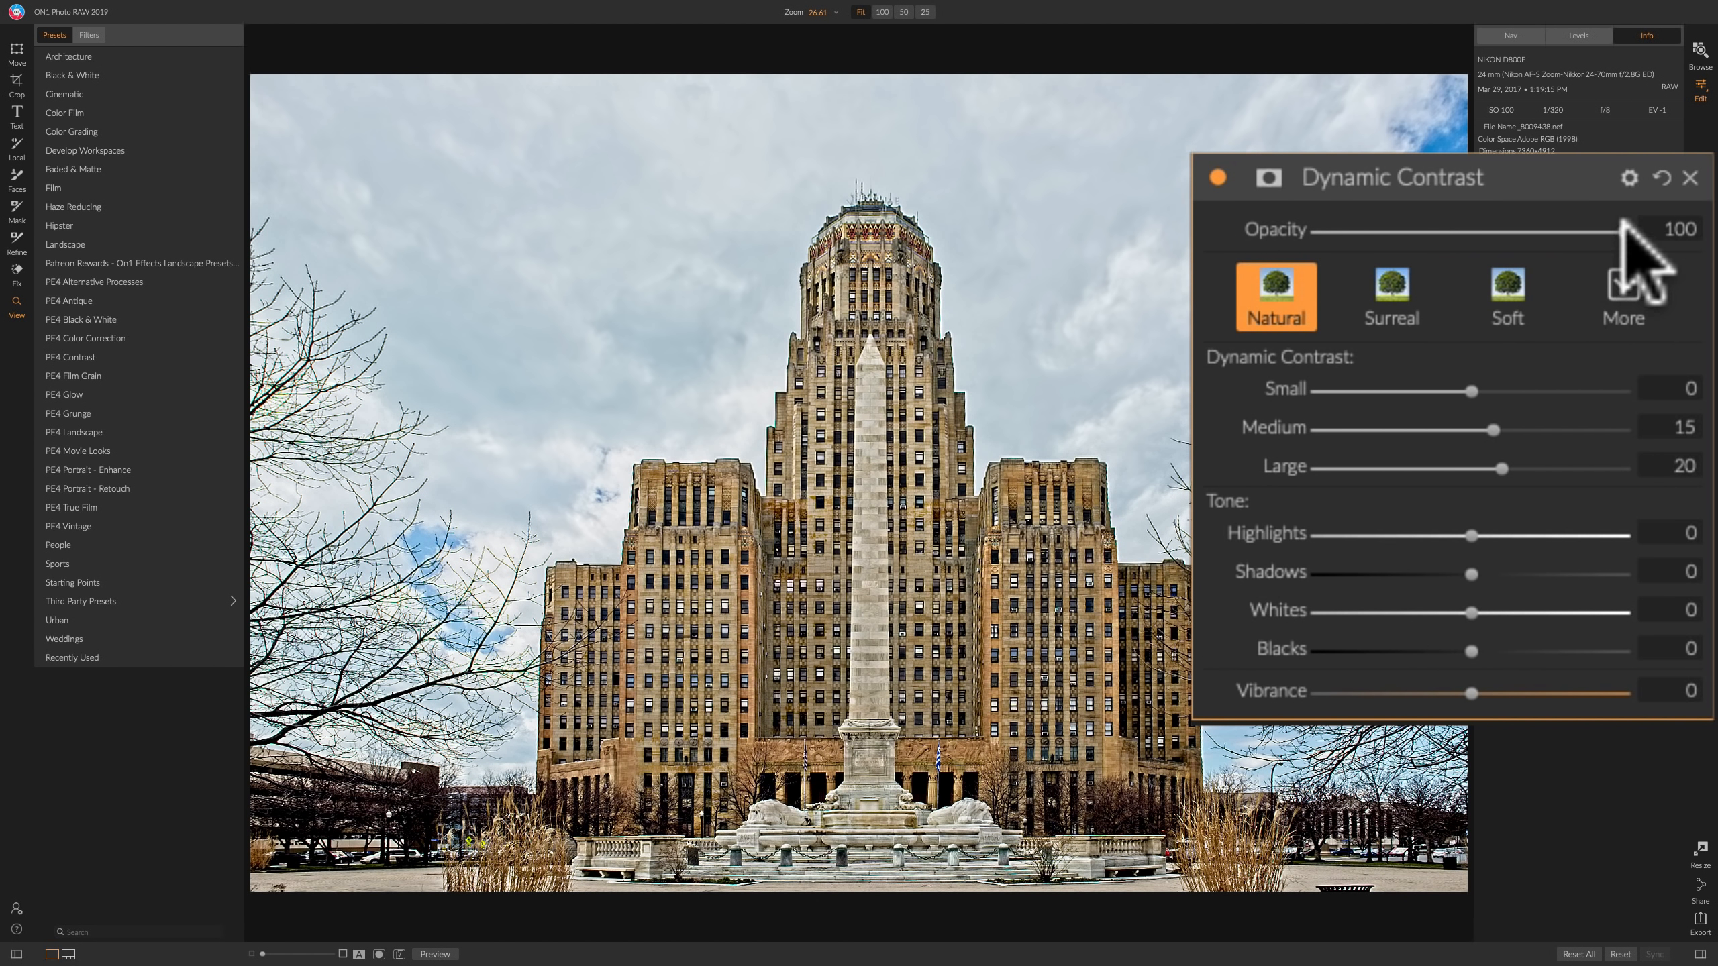
Test Dynamic Contrast at 0 opacity, set its opacity to 50, and compare the photo with the filter off and on.
left_click_drag(1625, 232, 1212, 231)
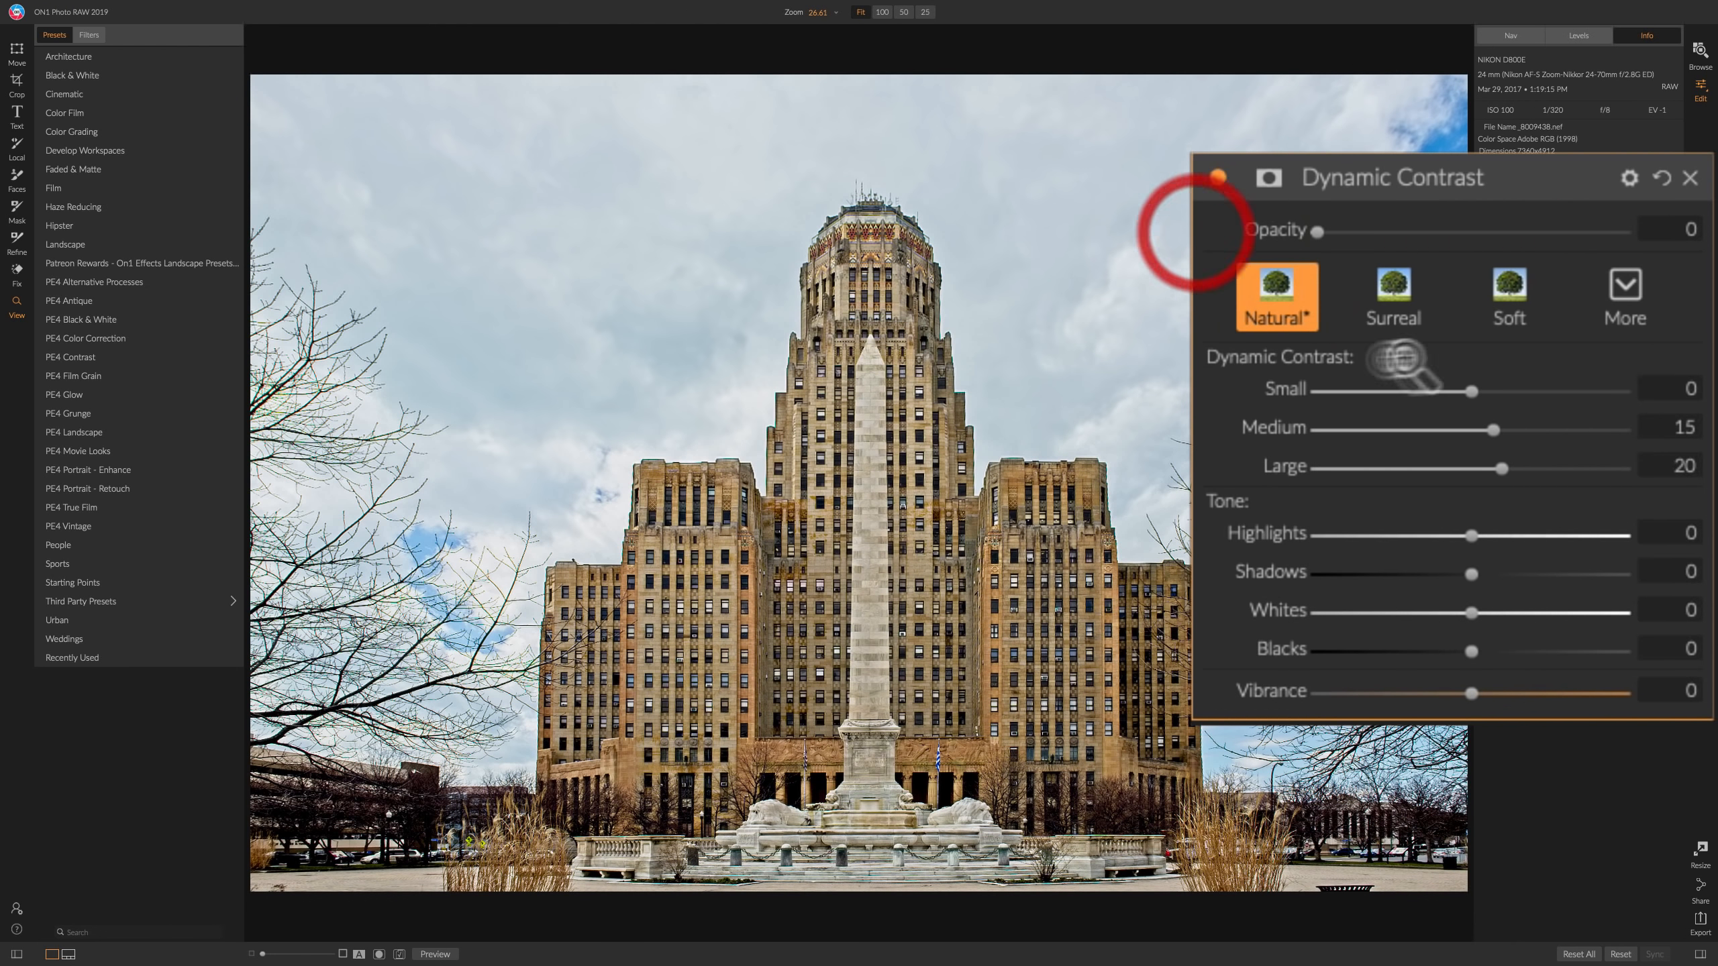
left_click(1214, 172)
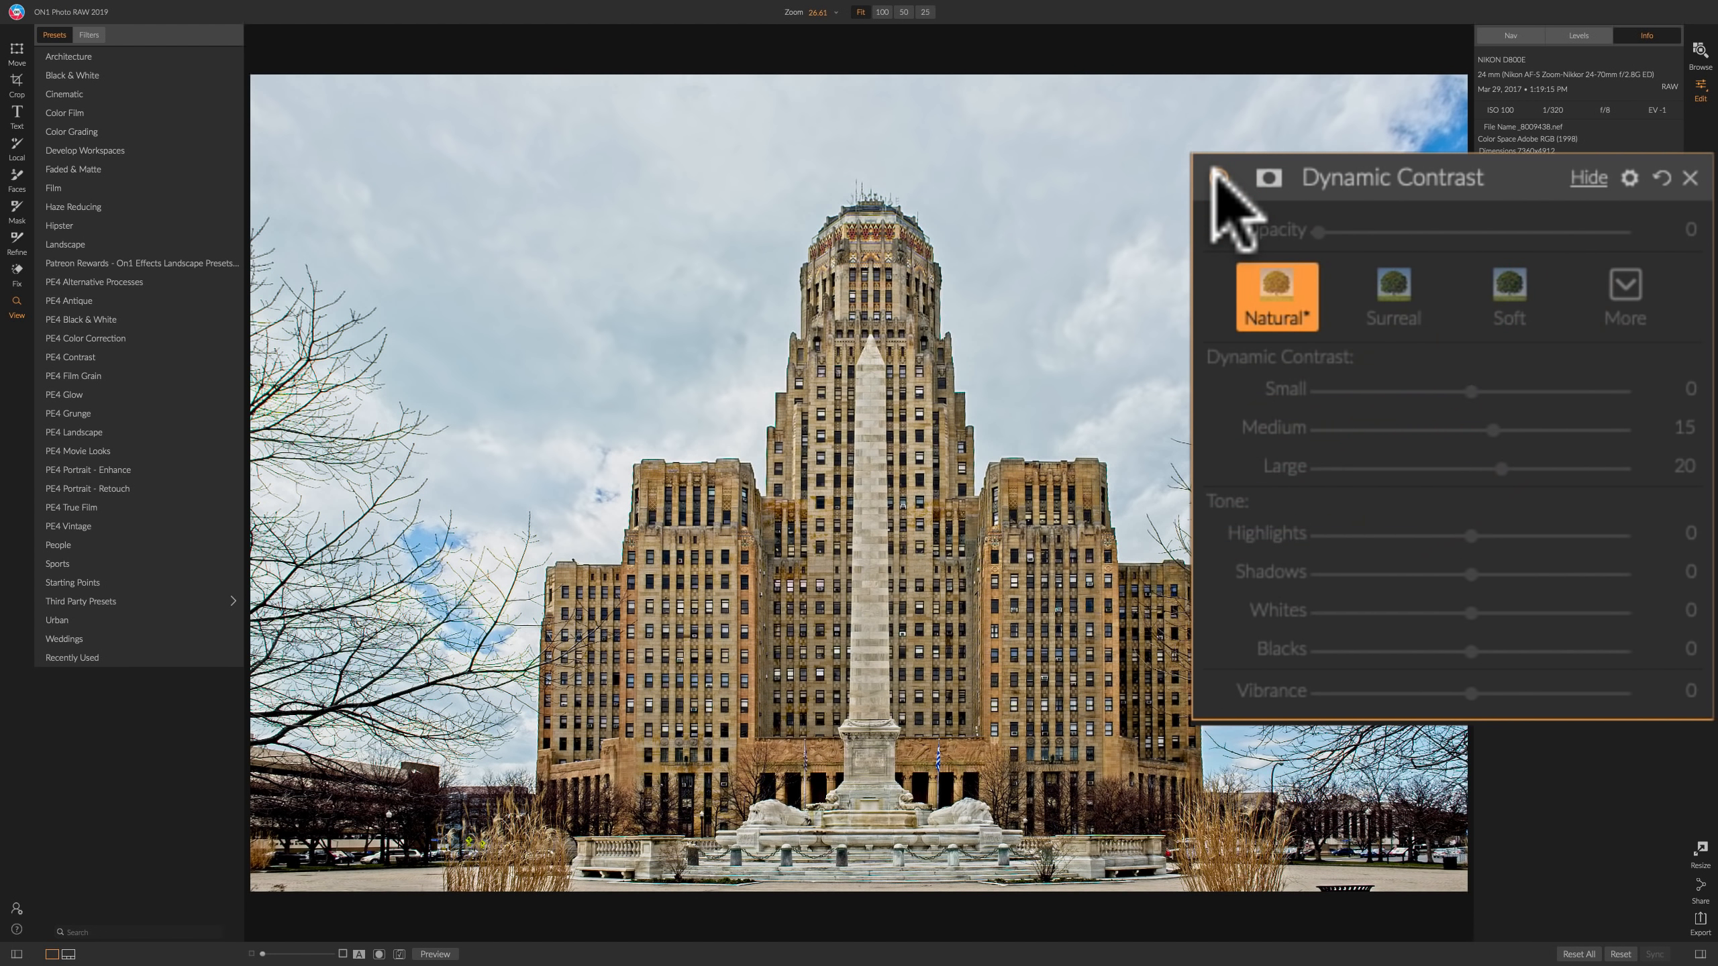
left_click(1218, 177)
left_click(1320, 232)
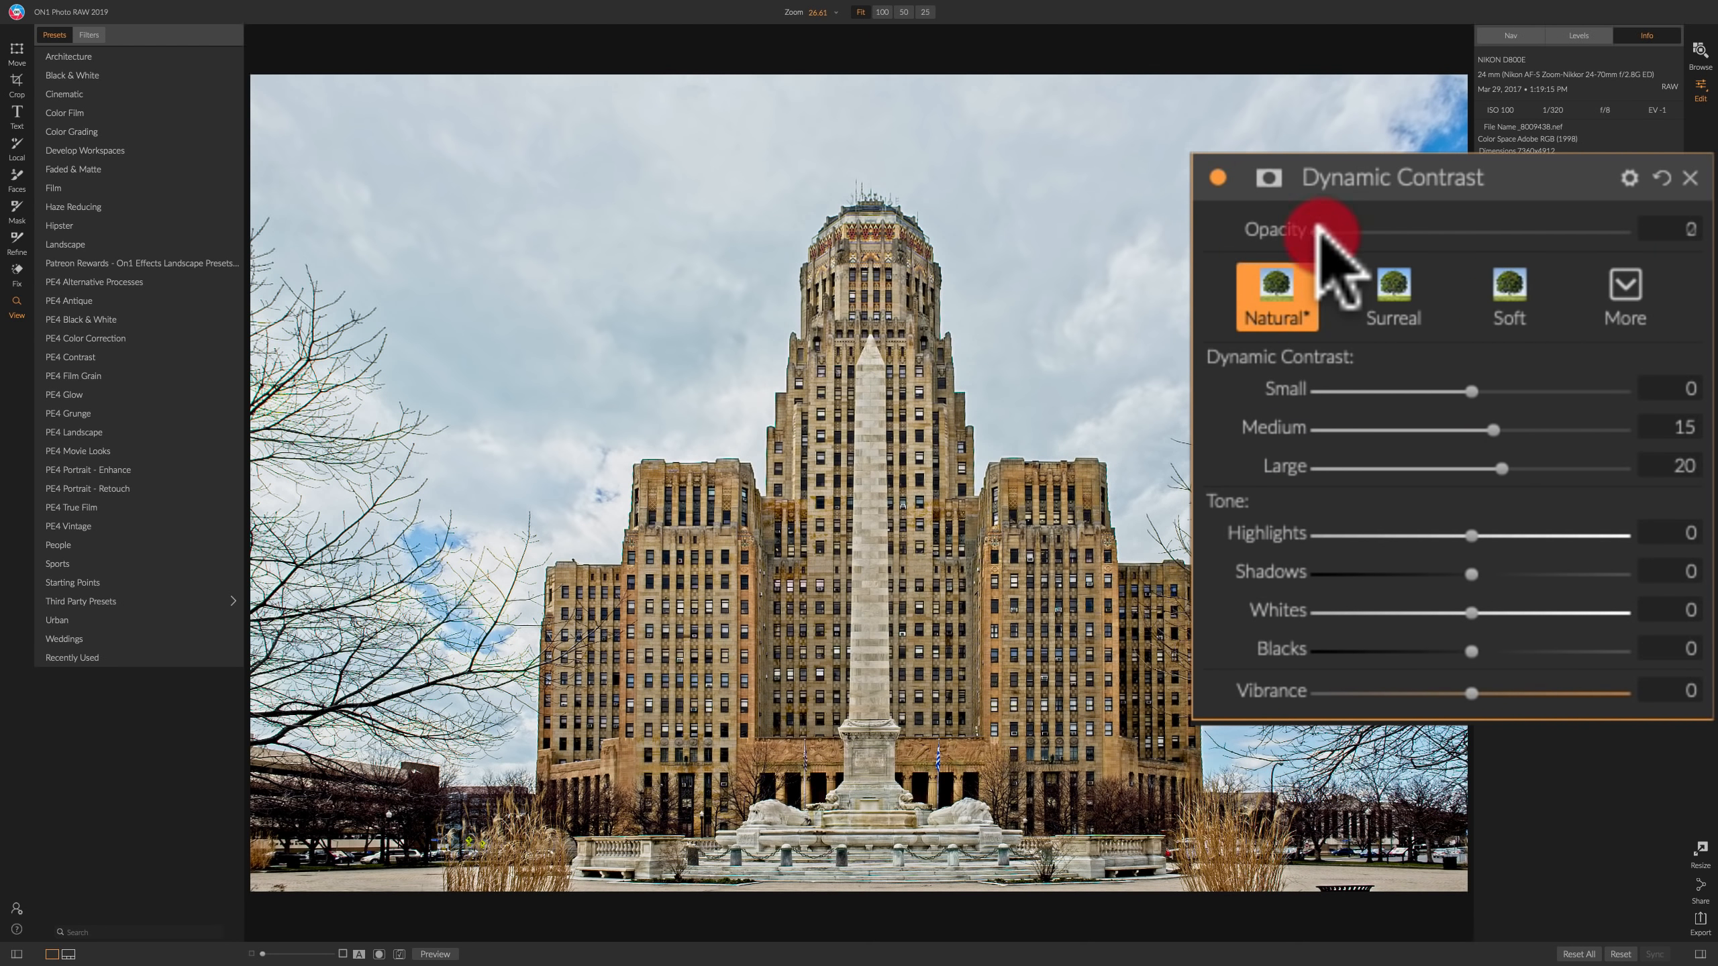
left_click_drag(1319, 230, 1465, 230)
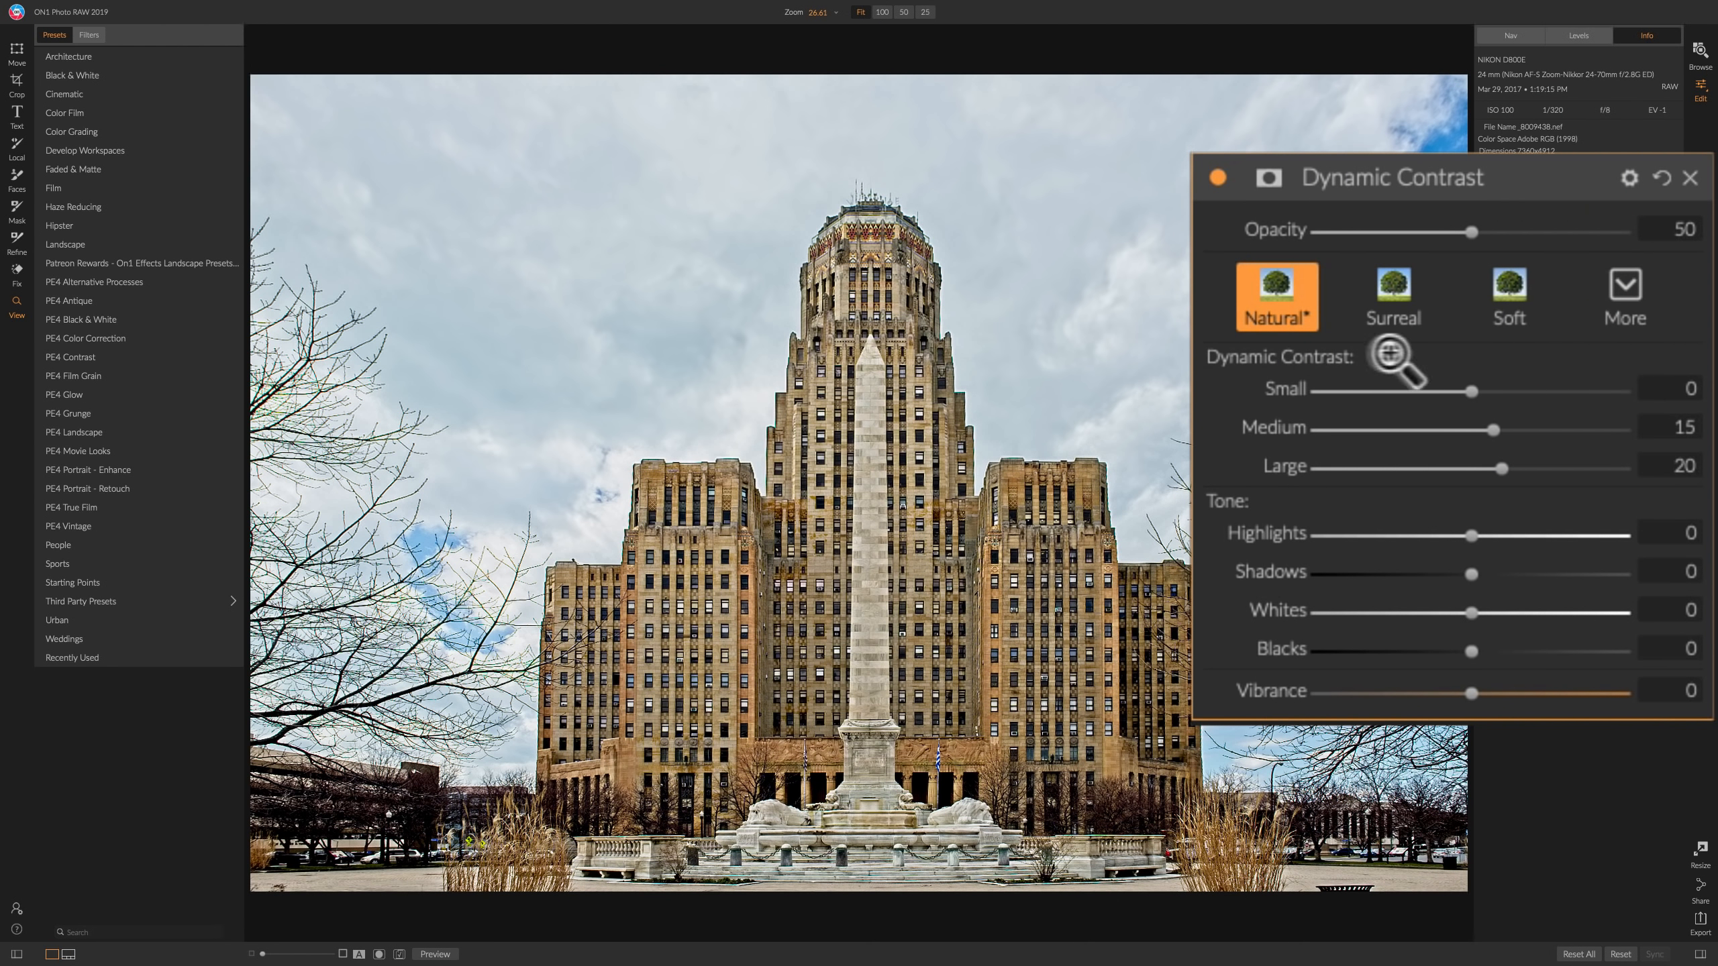
left_click(1217, 172)
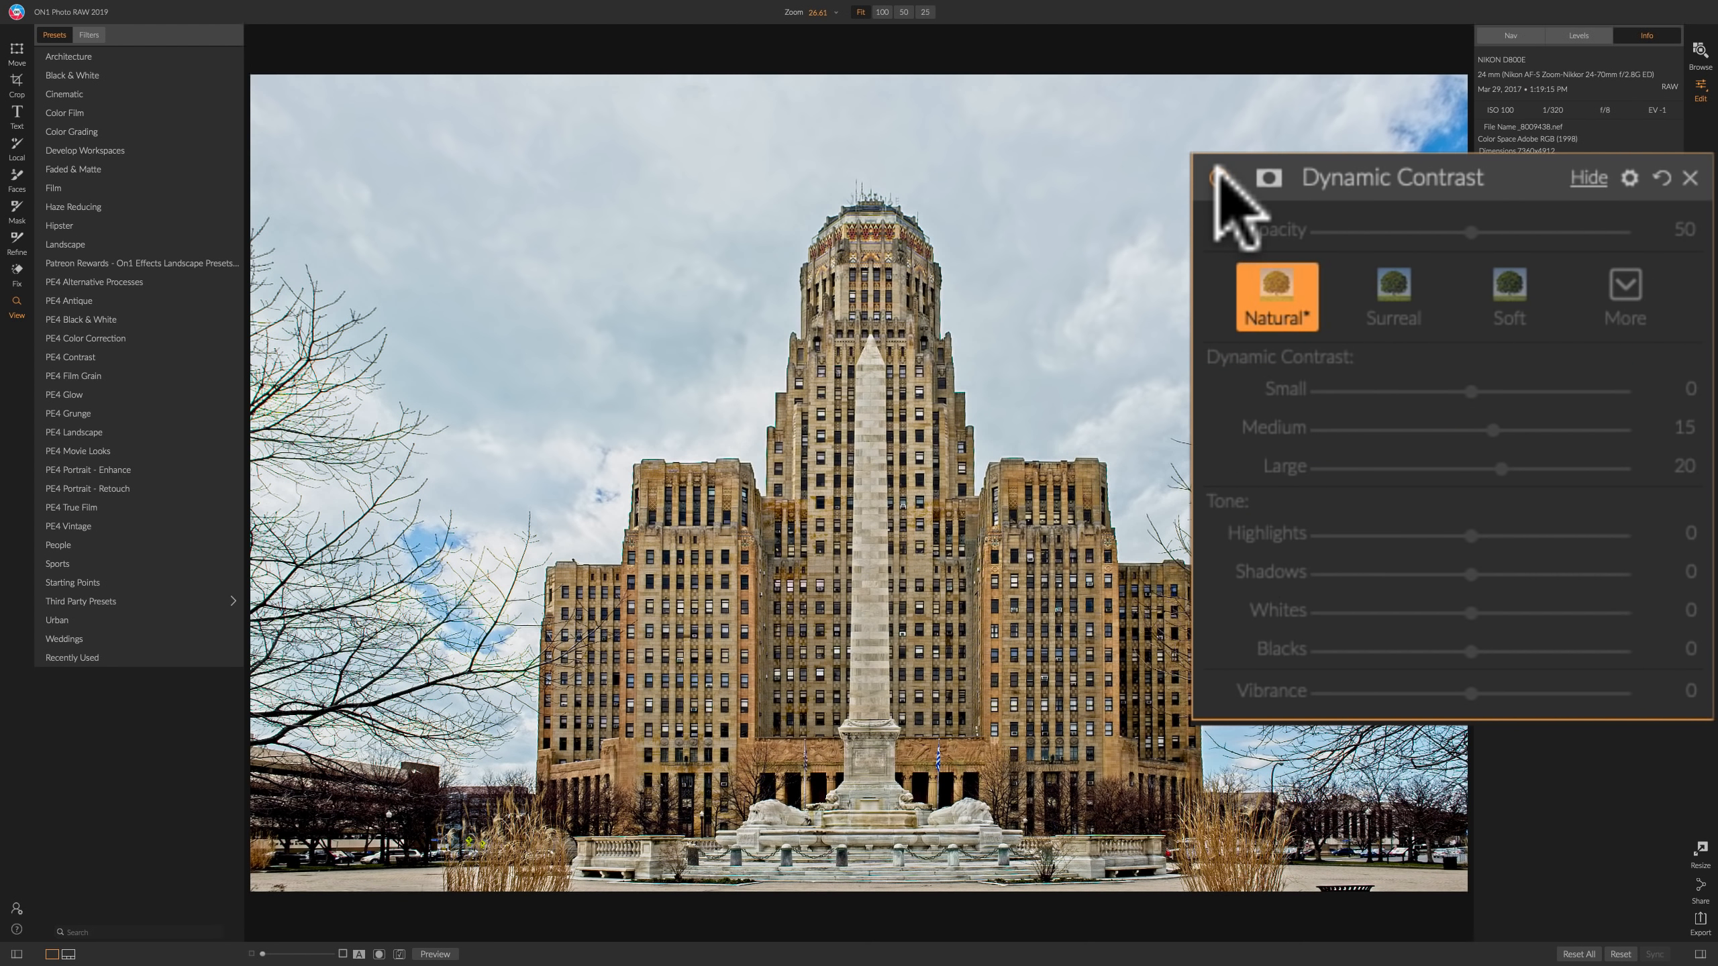
left_click(1218, 177)
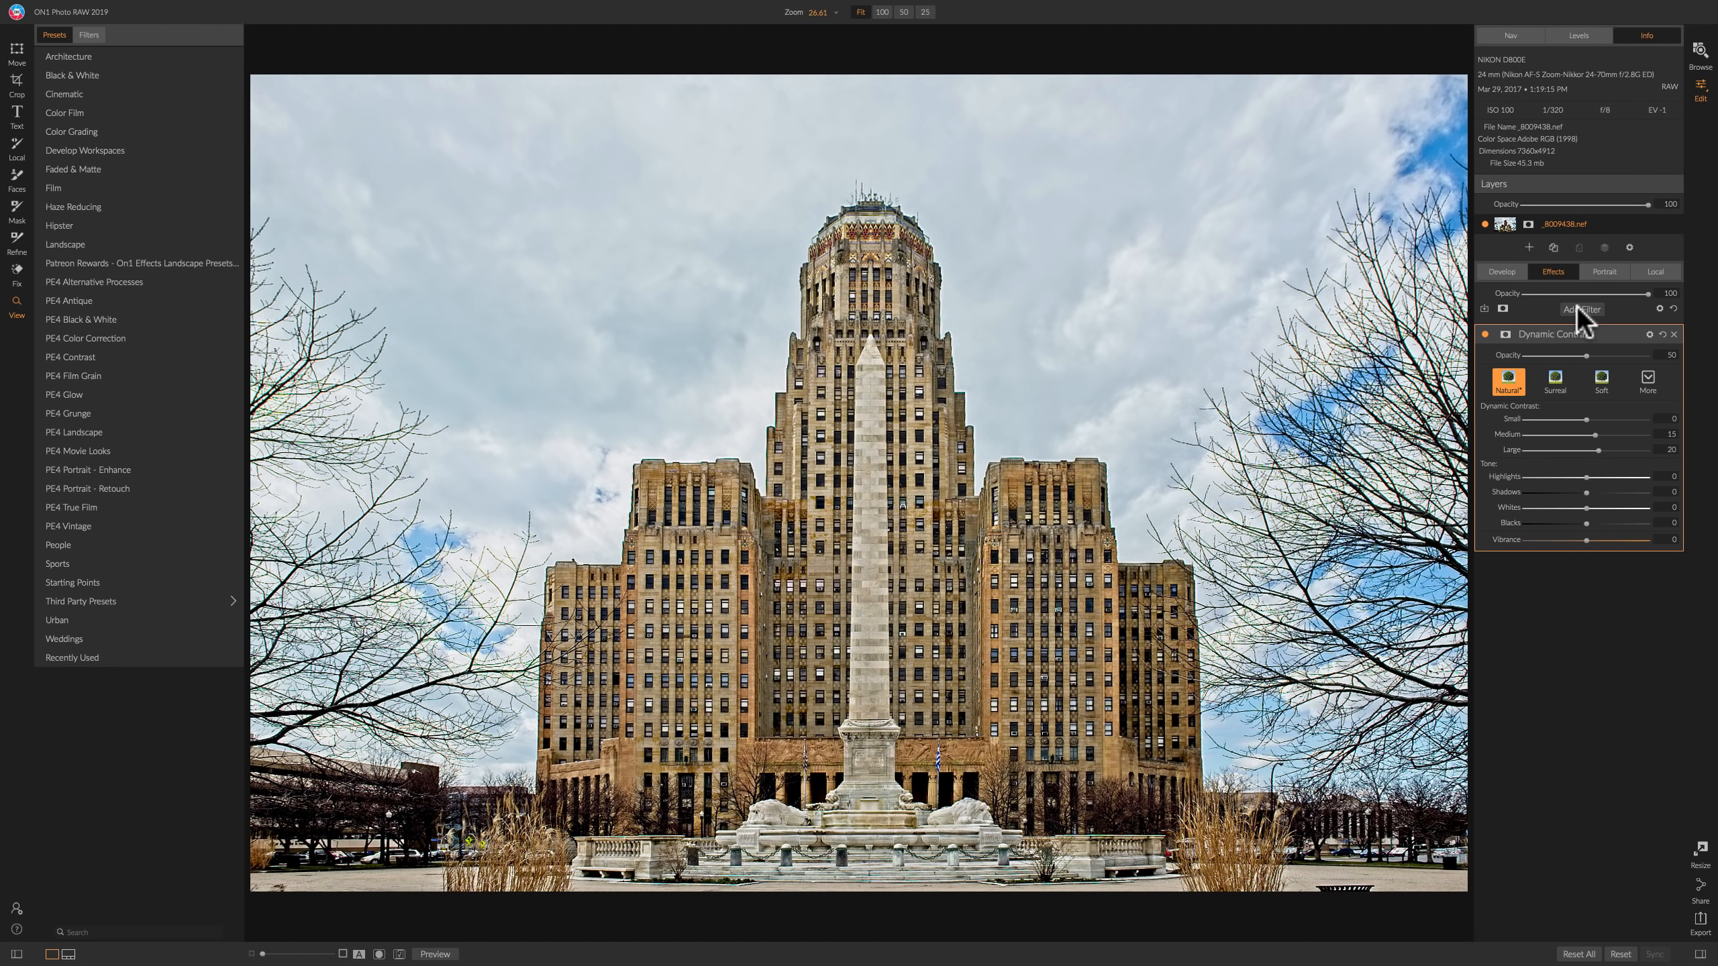
Add a Vignette filter above Dynamic Contrast, and reapply Dynamic Contrast's Natural style at 50 opacity.
left_click(1576, 309)
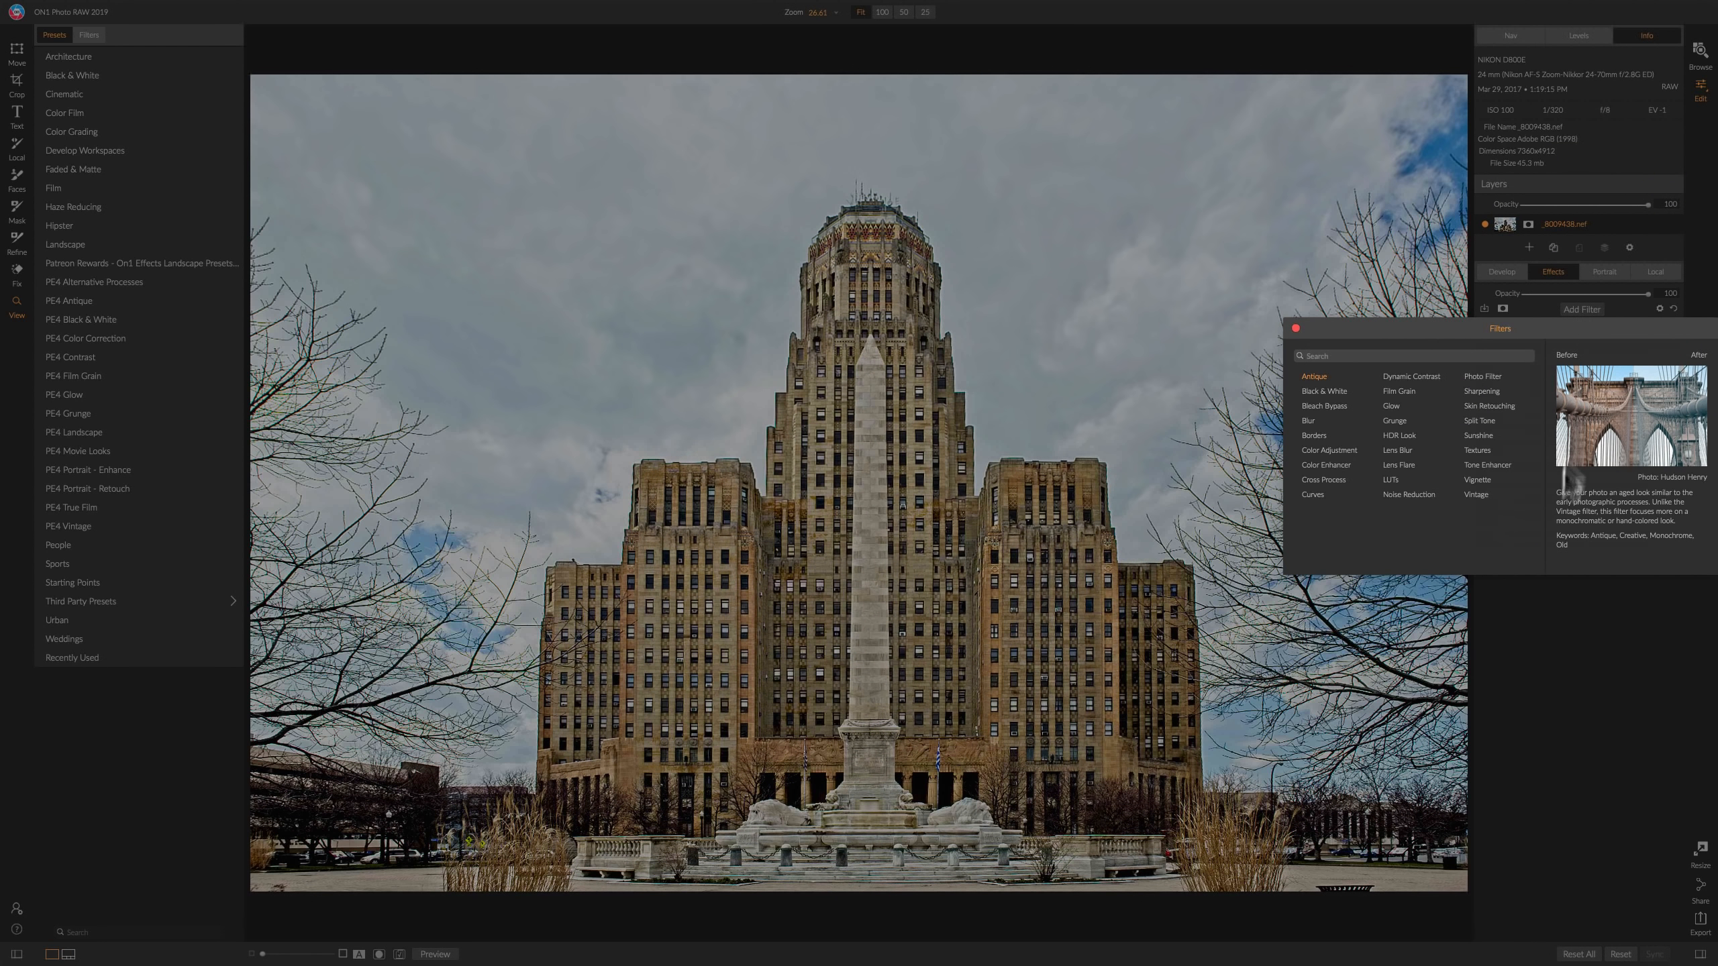
left_click(1477, 480)
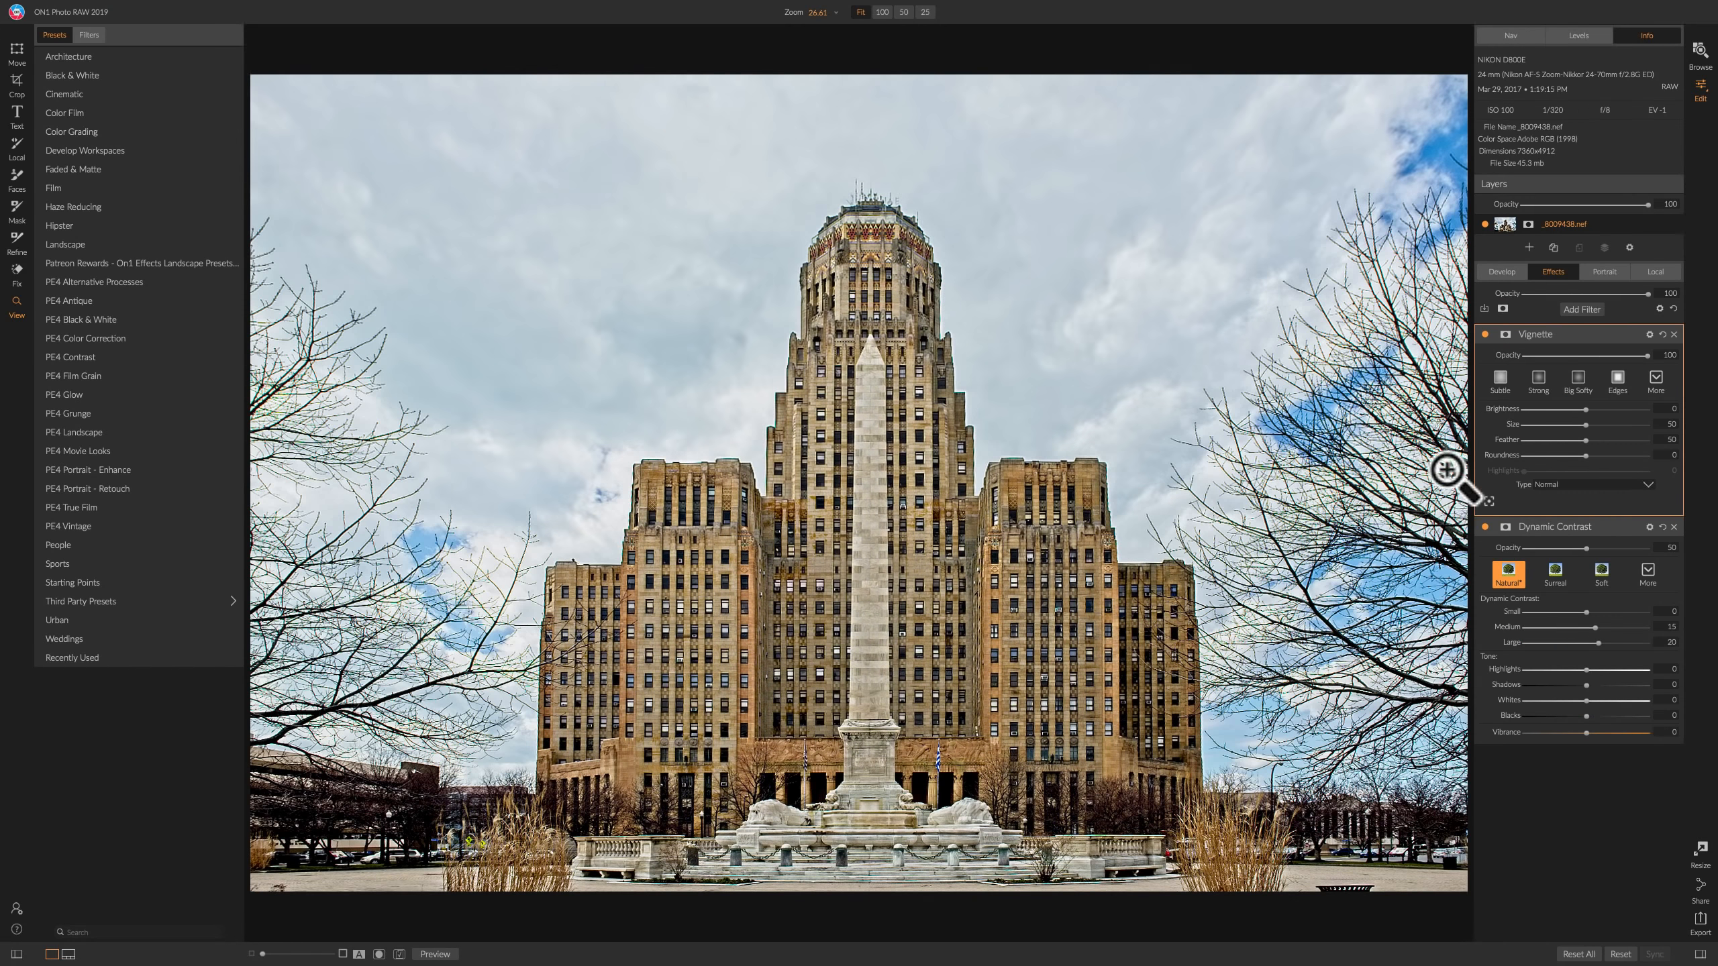
left_click(1507, 570)
left_click_drag(1646, 547, 1578, 547)
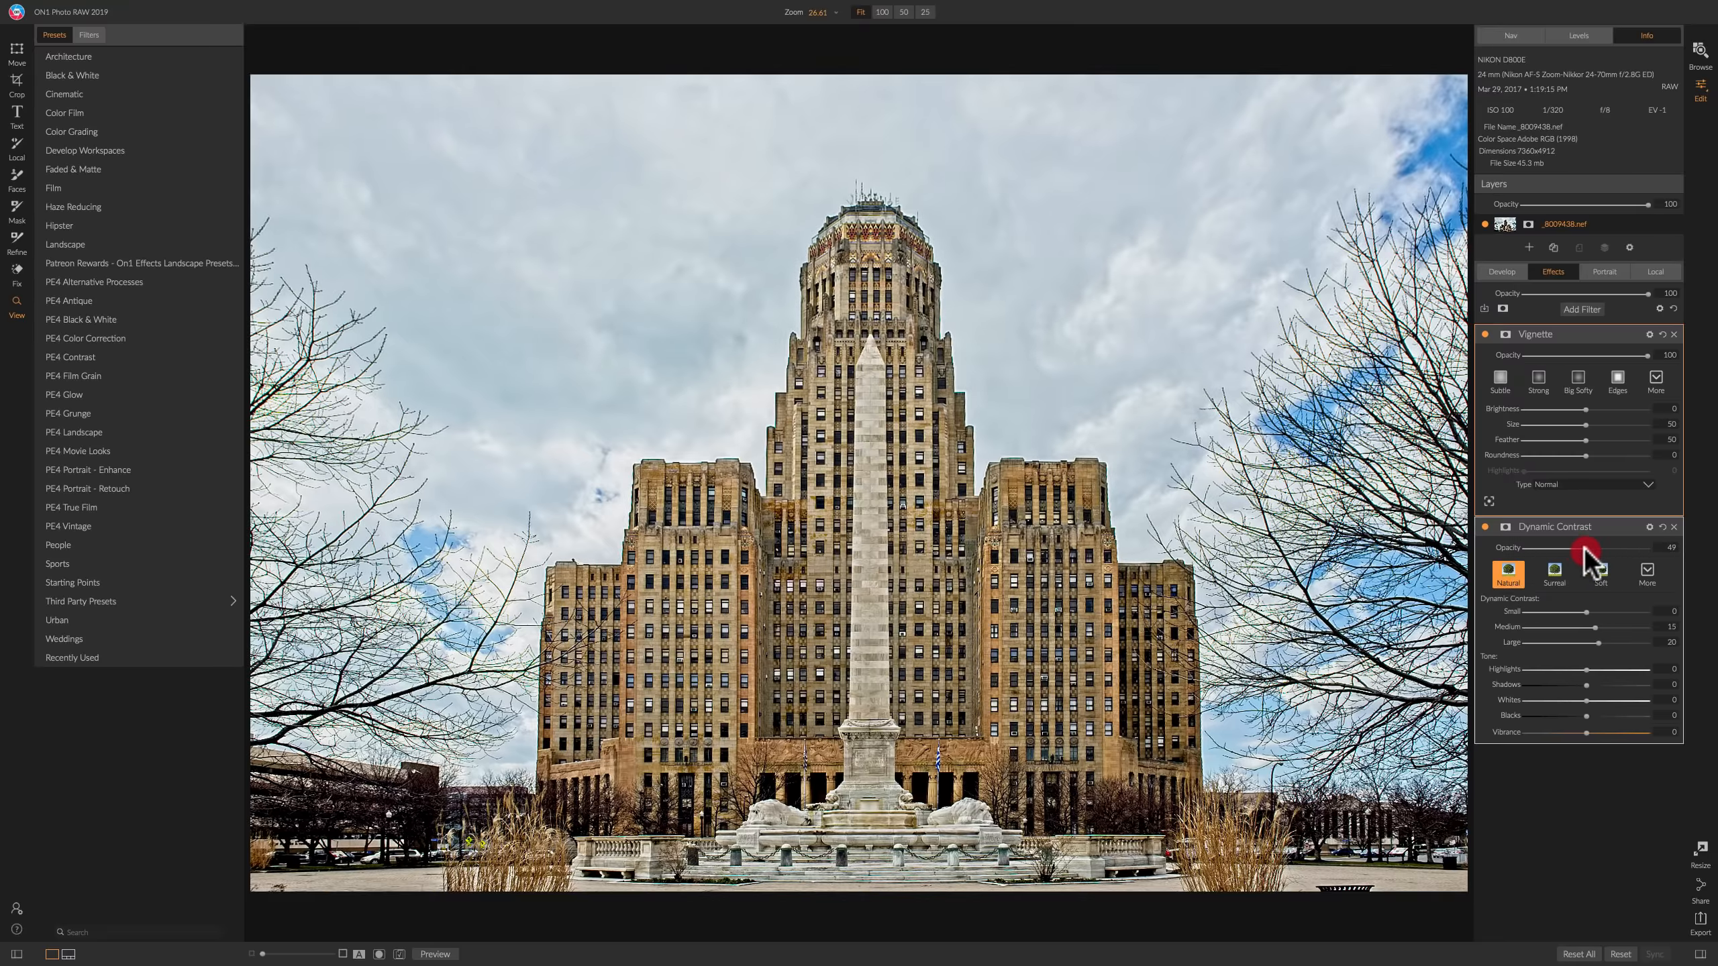
left_click(1569, 331)
left_click(1567, 331)
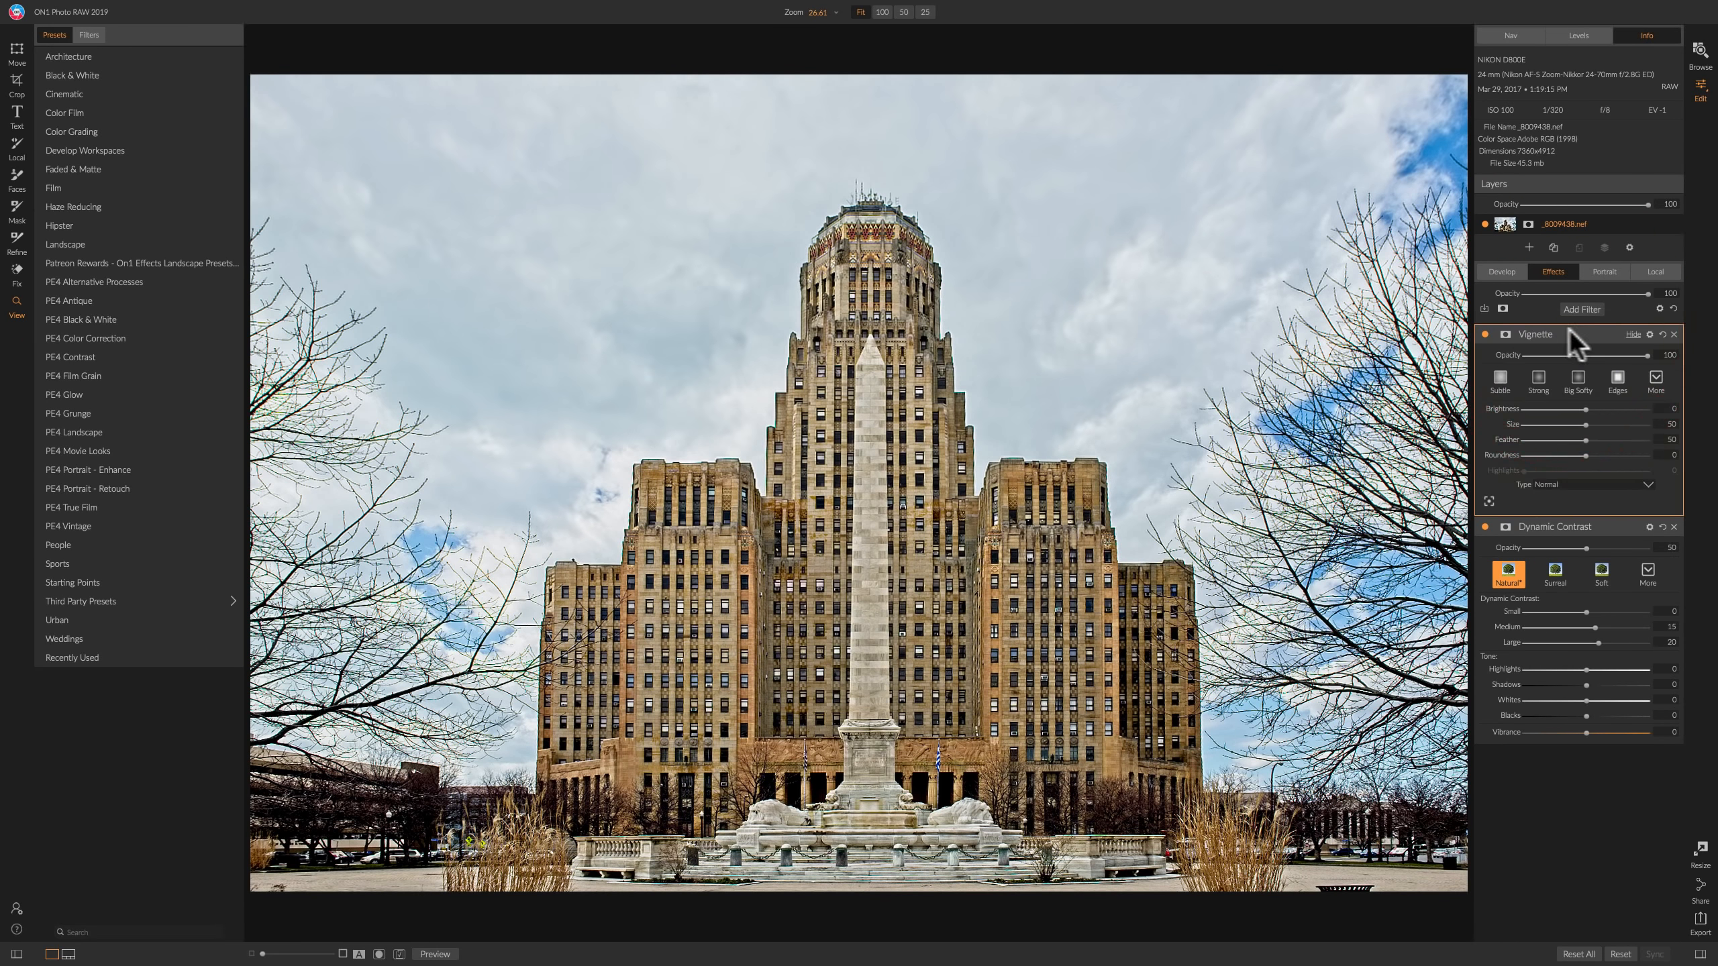
Compare the Vignette filter's Subtle style off and on, and settle on the Big Softy style after viewing the additional styles.
left_click(1253, 308)
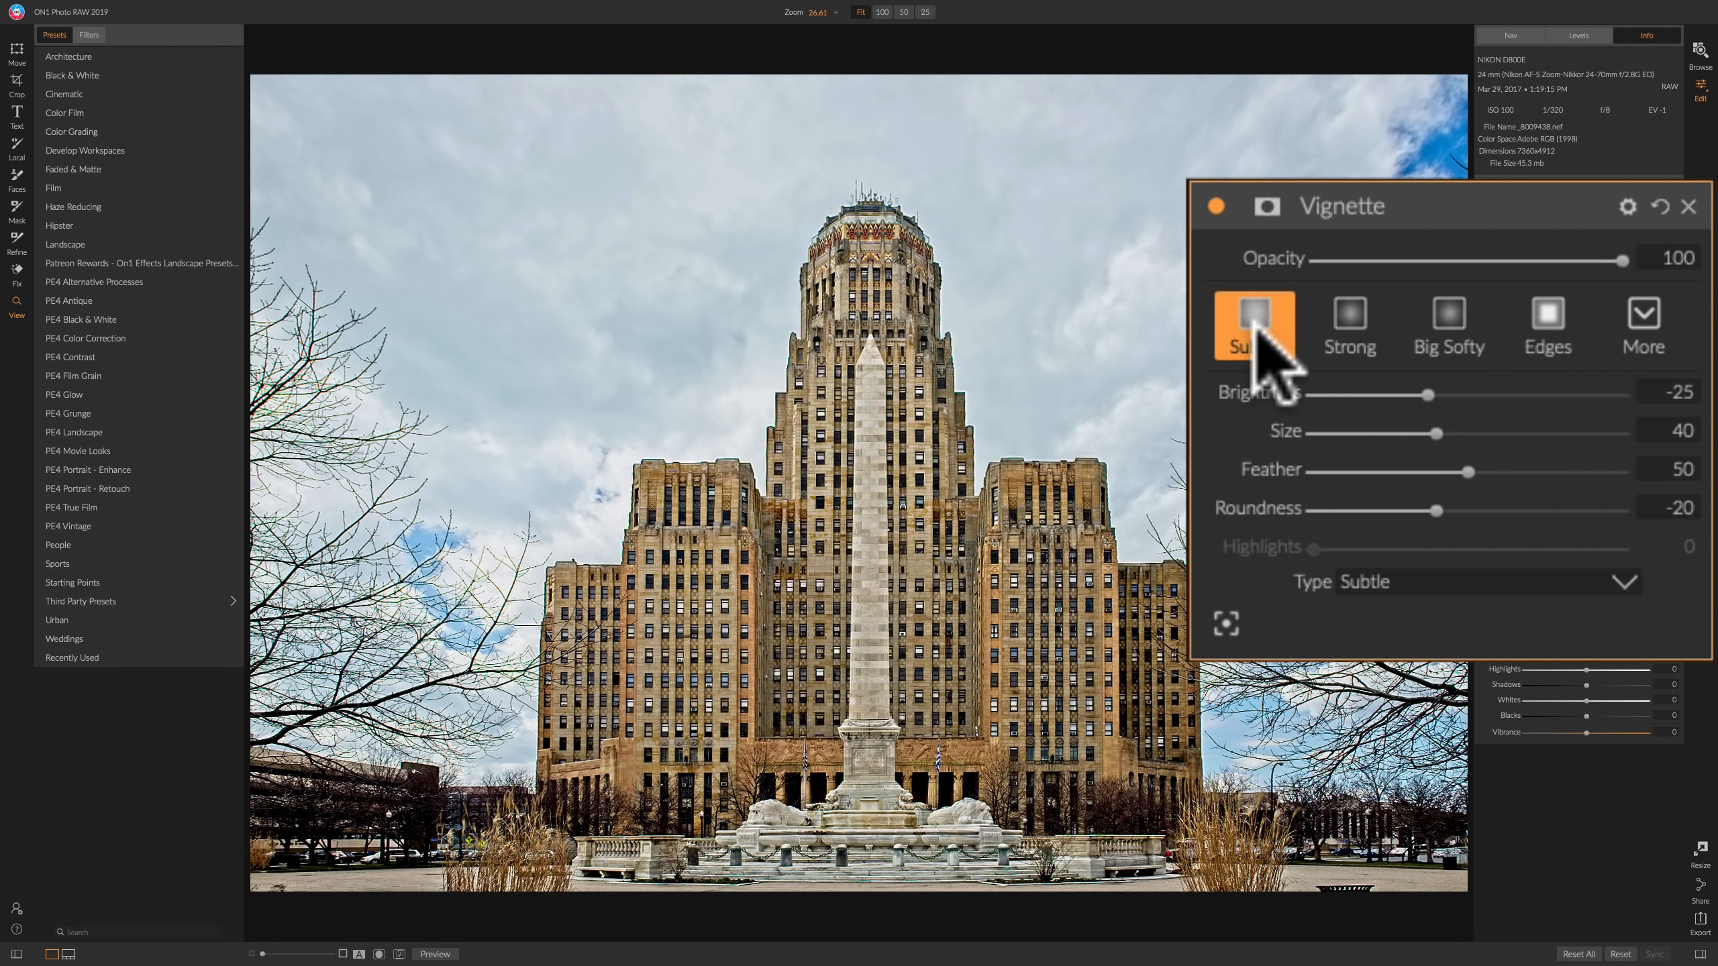
left_click(1215, 204)
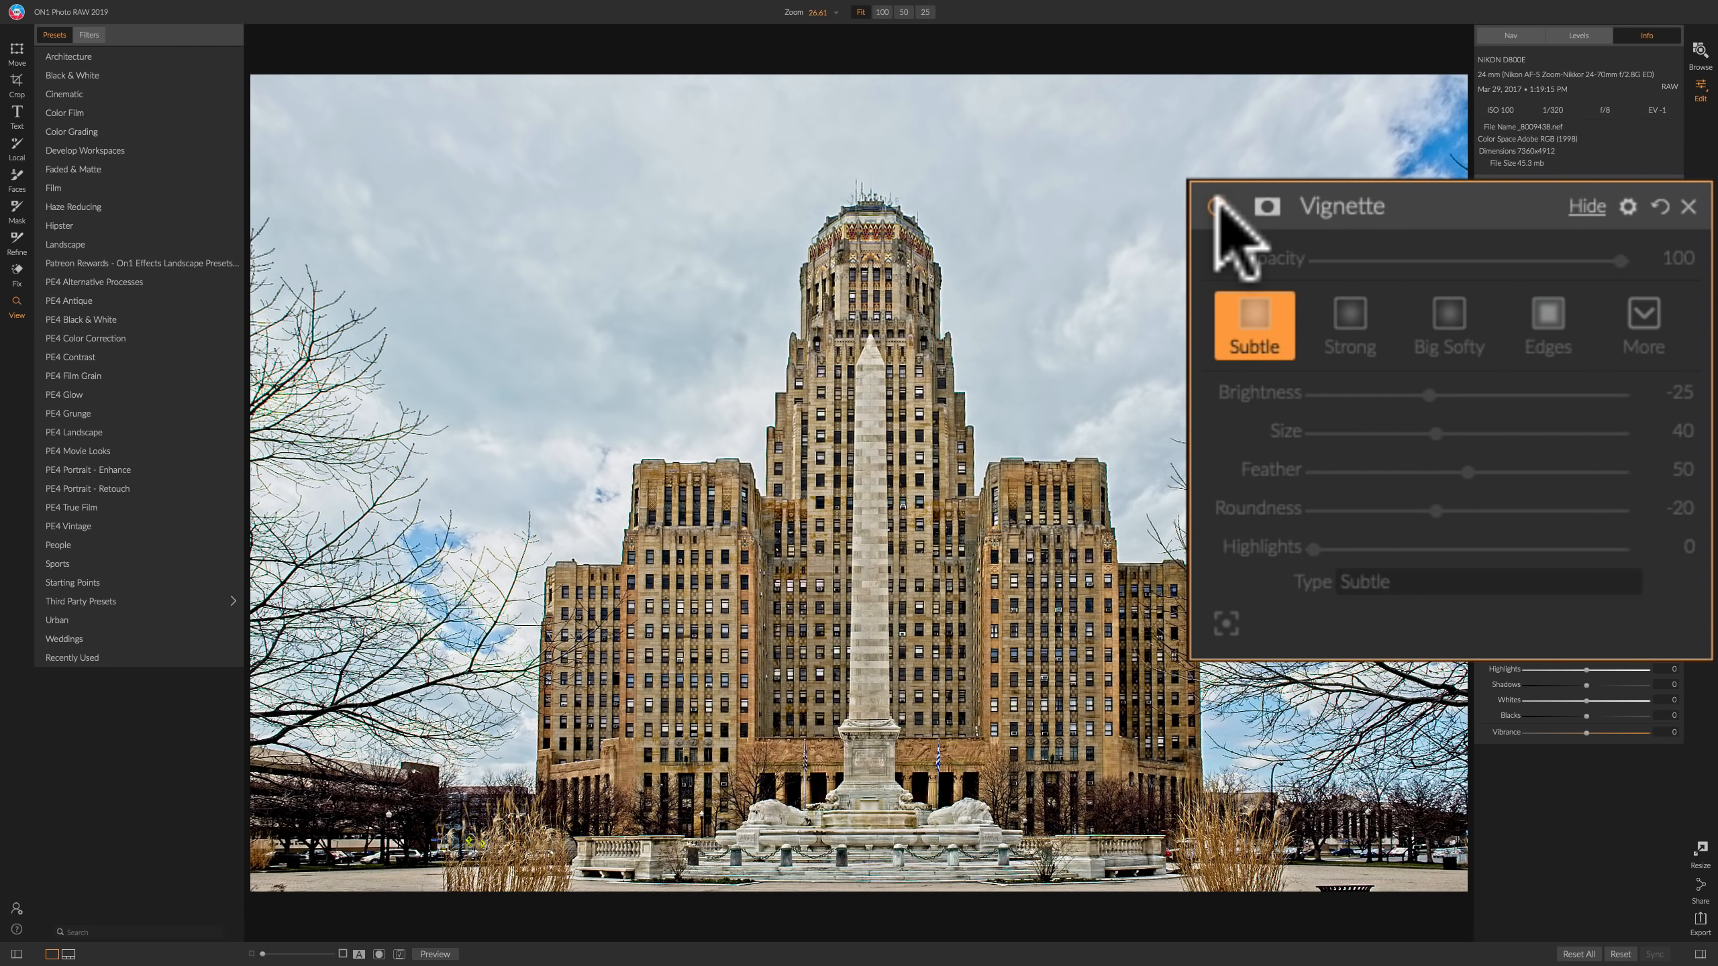
left_click(1216, 204)
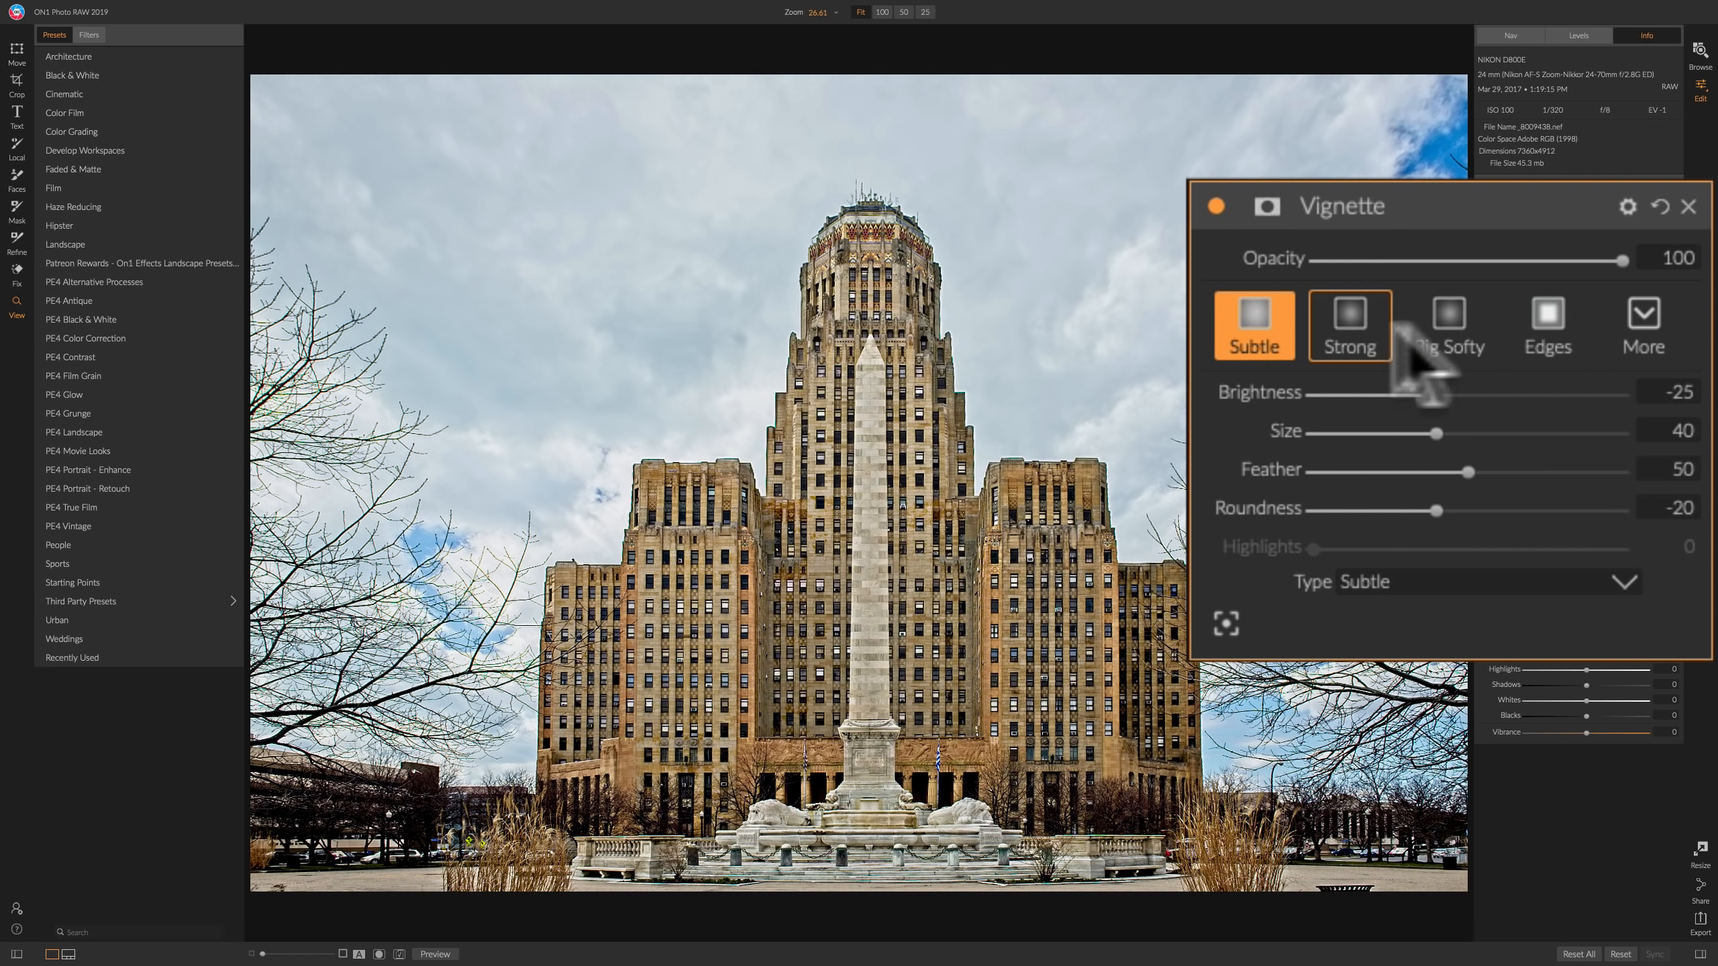
left_click(1444, 311)
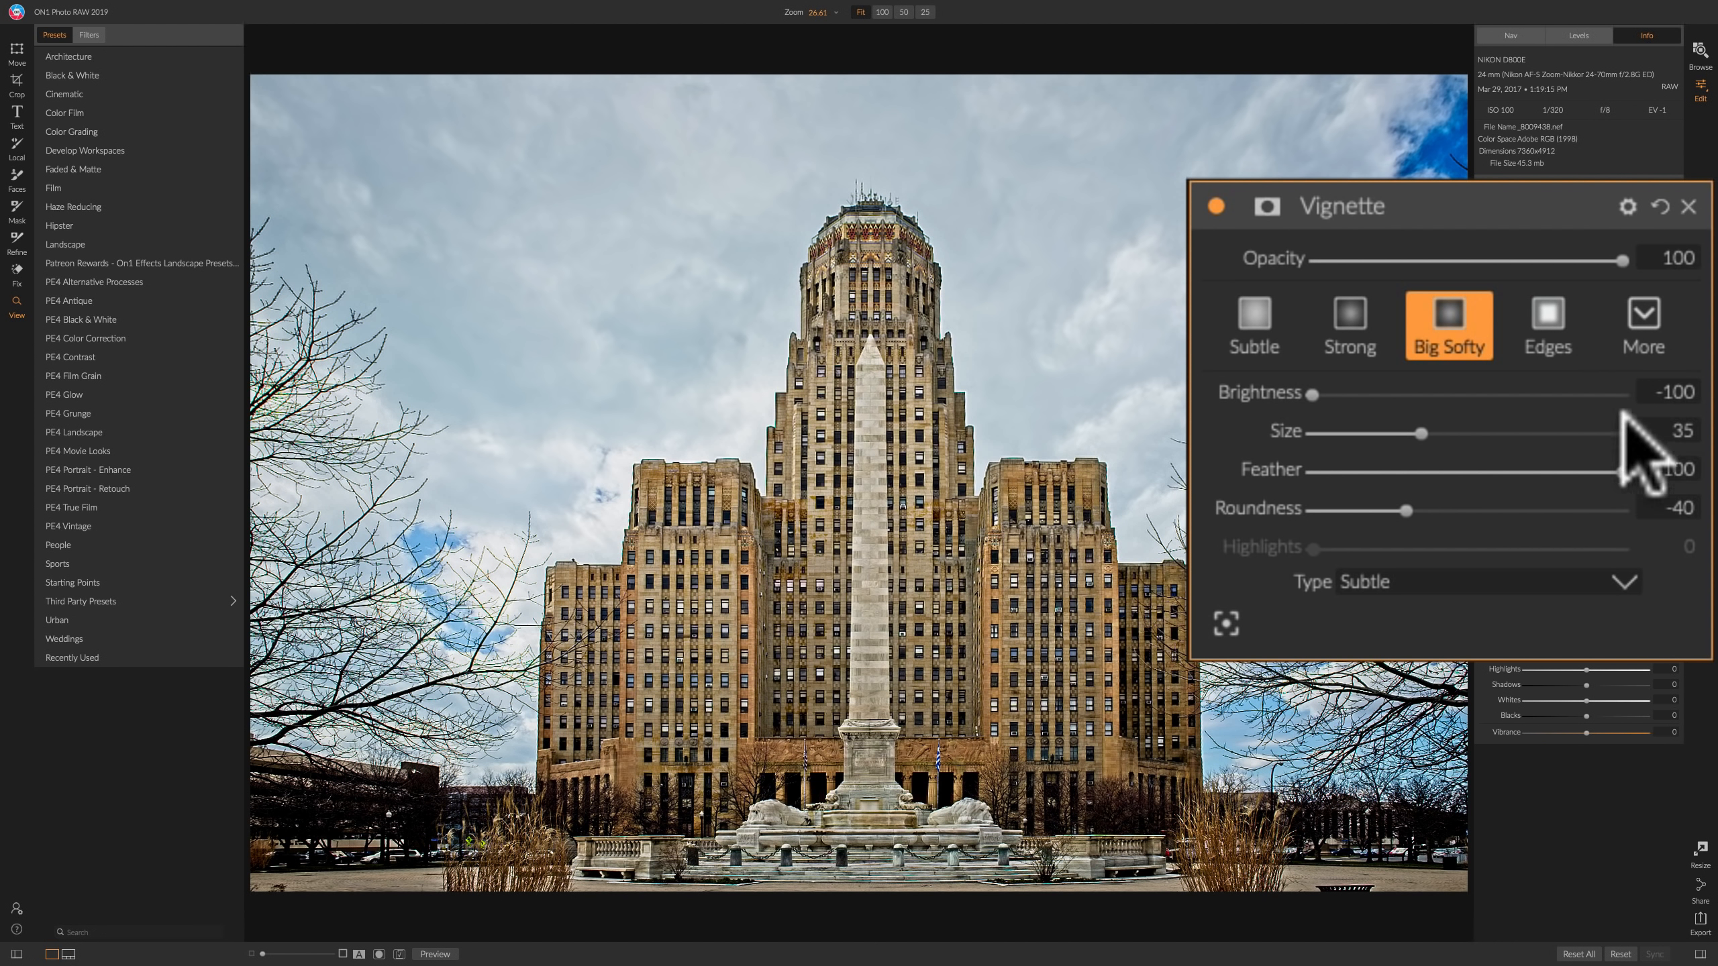
left_click(1645, 312)
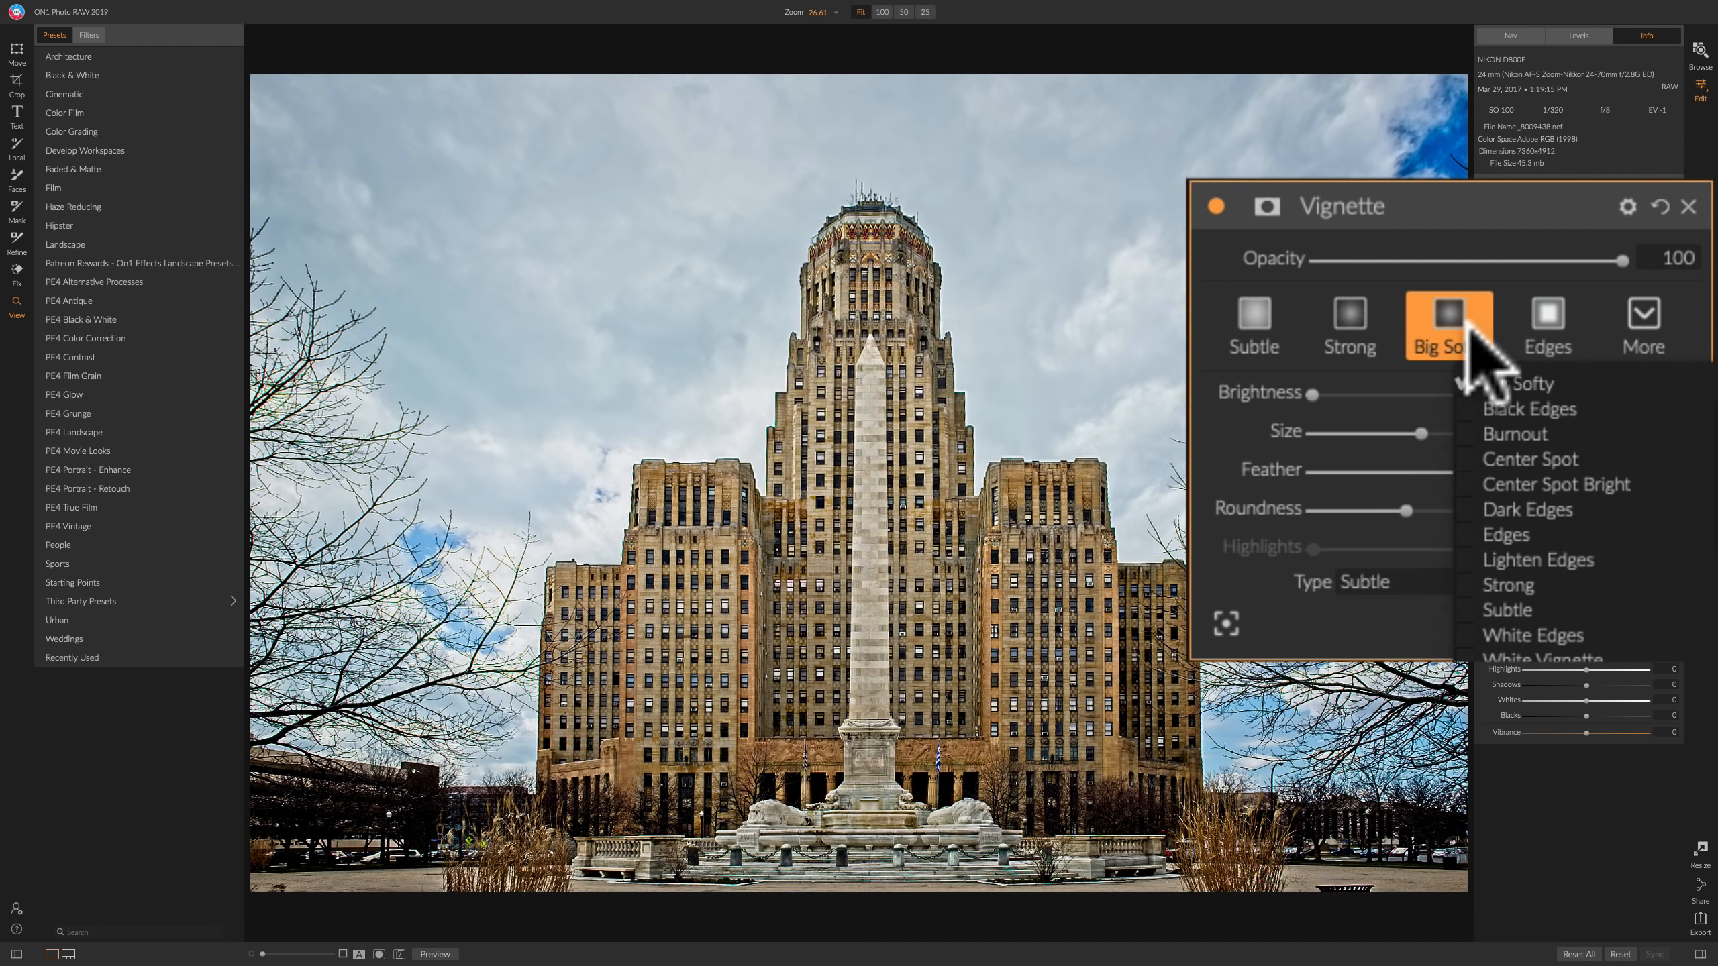
left_click(1446, 326)
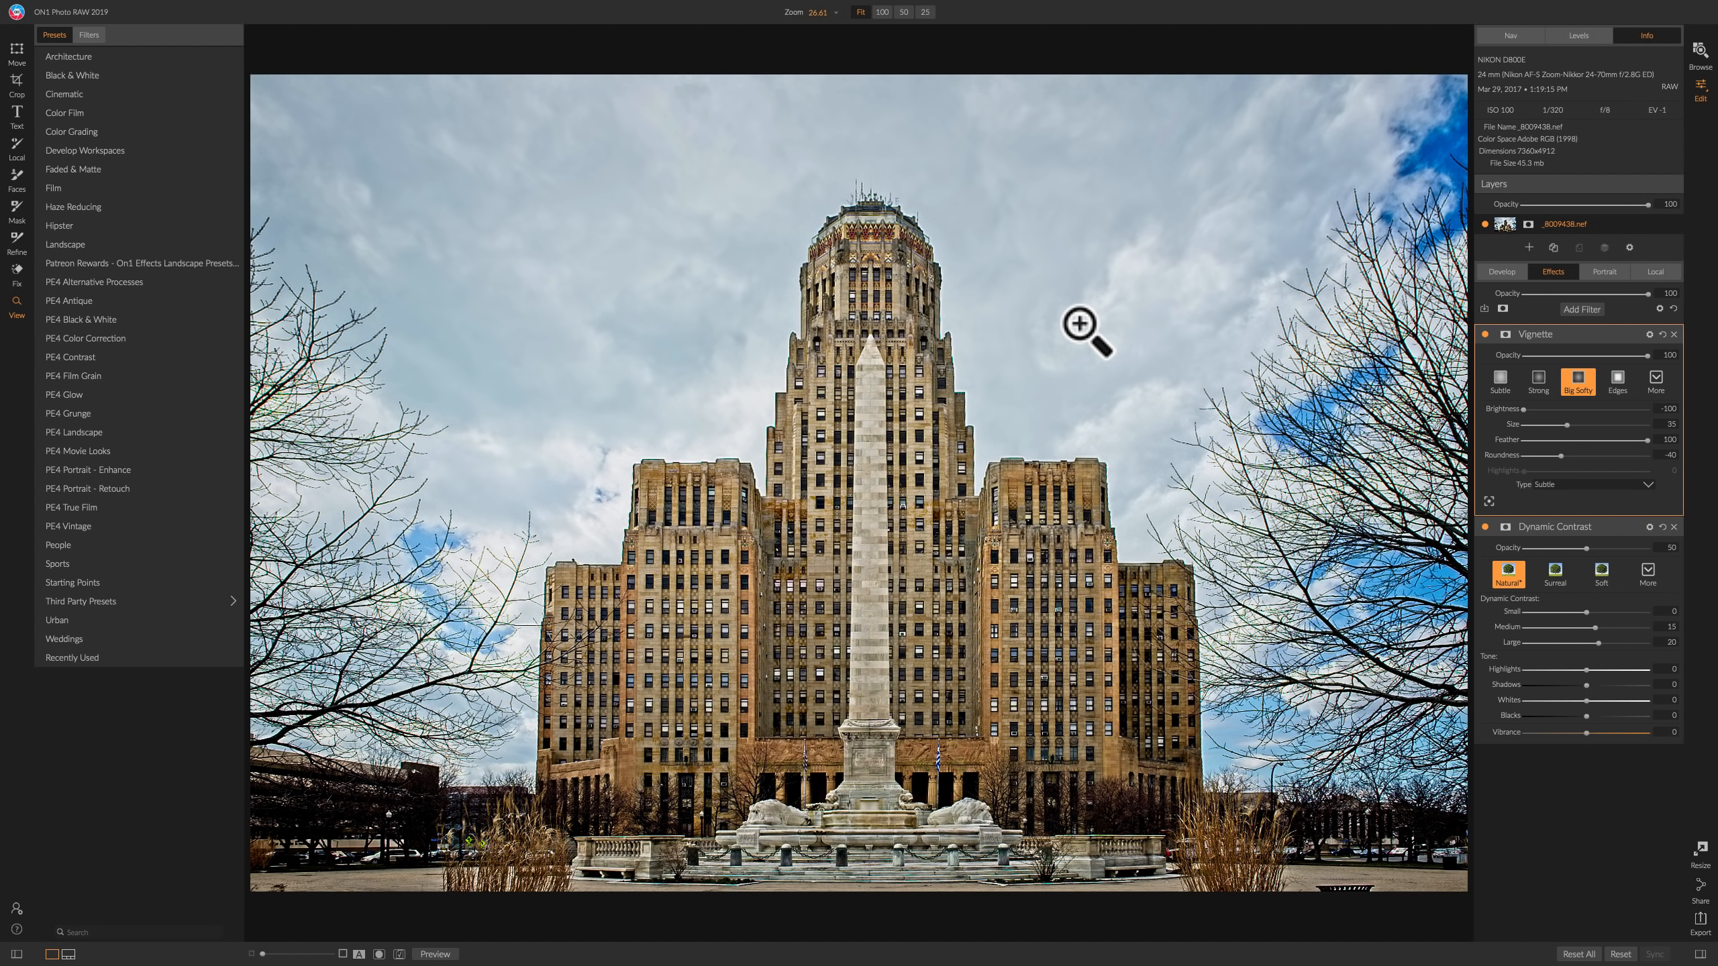
Compare the finished city hall edit with the original photo twice, ending on the edited version.
key("backslash")
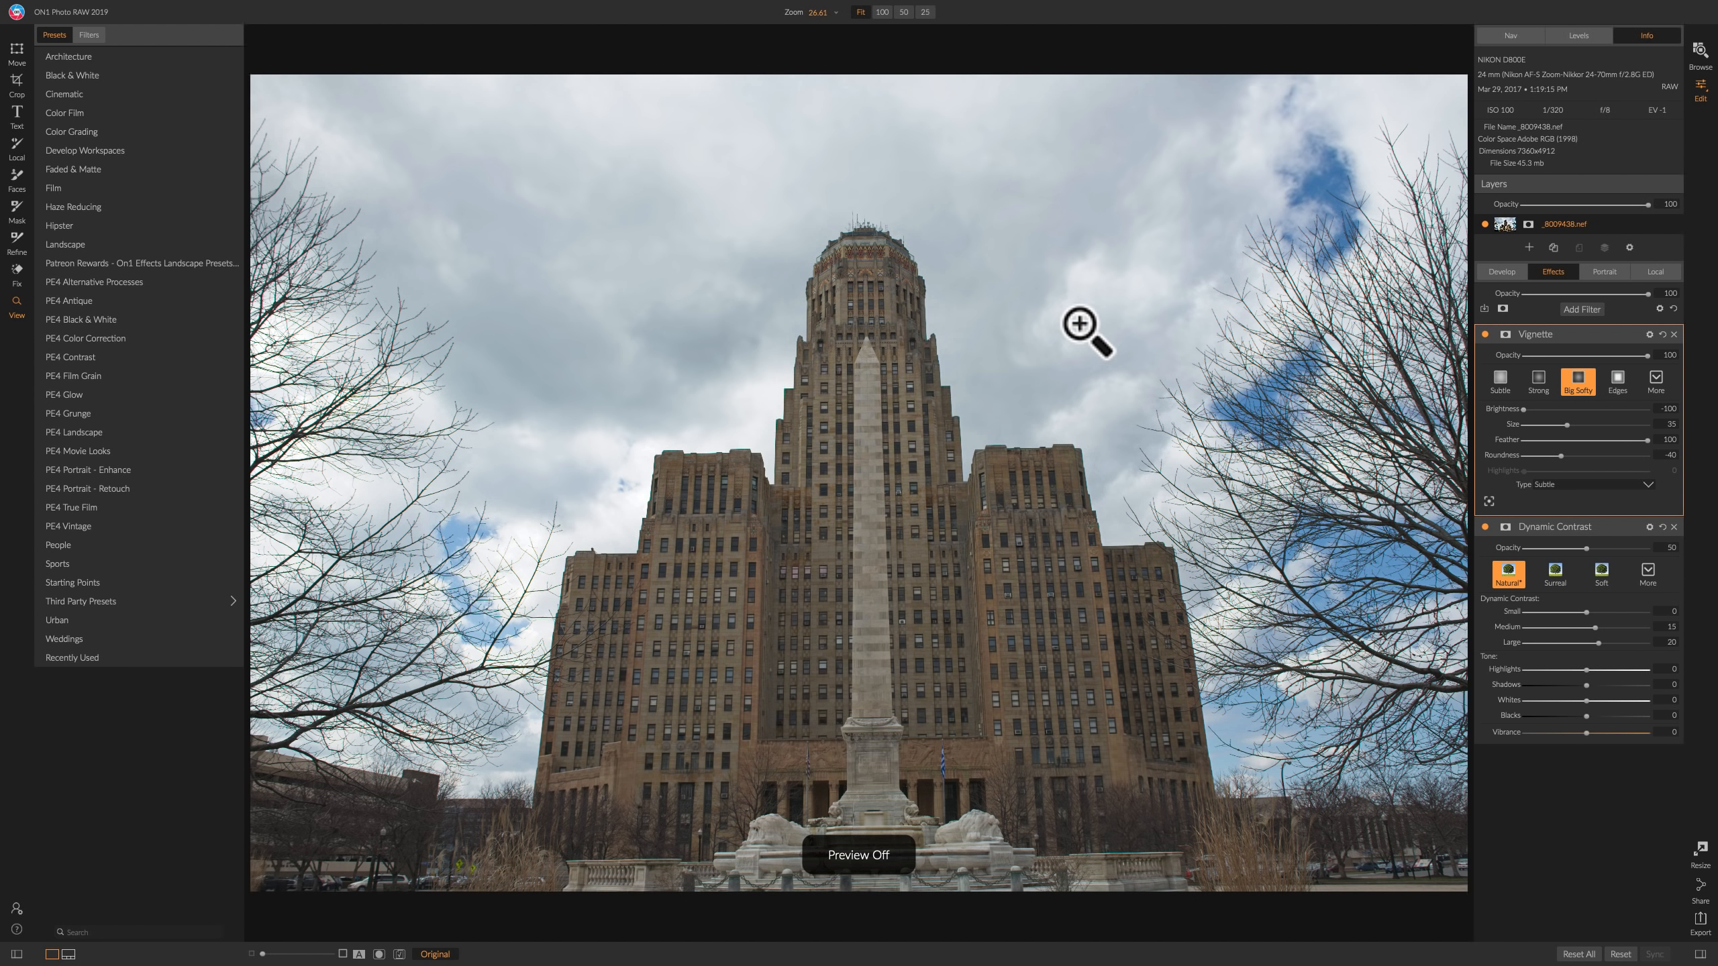
key("backslash")
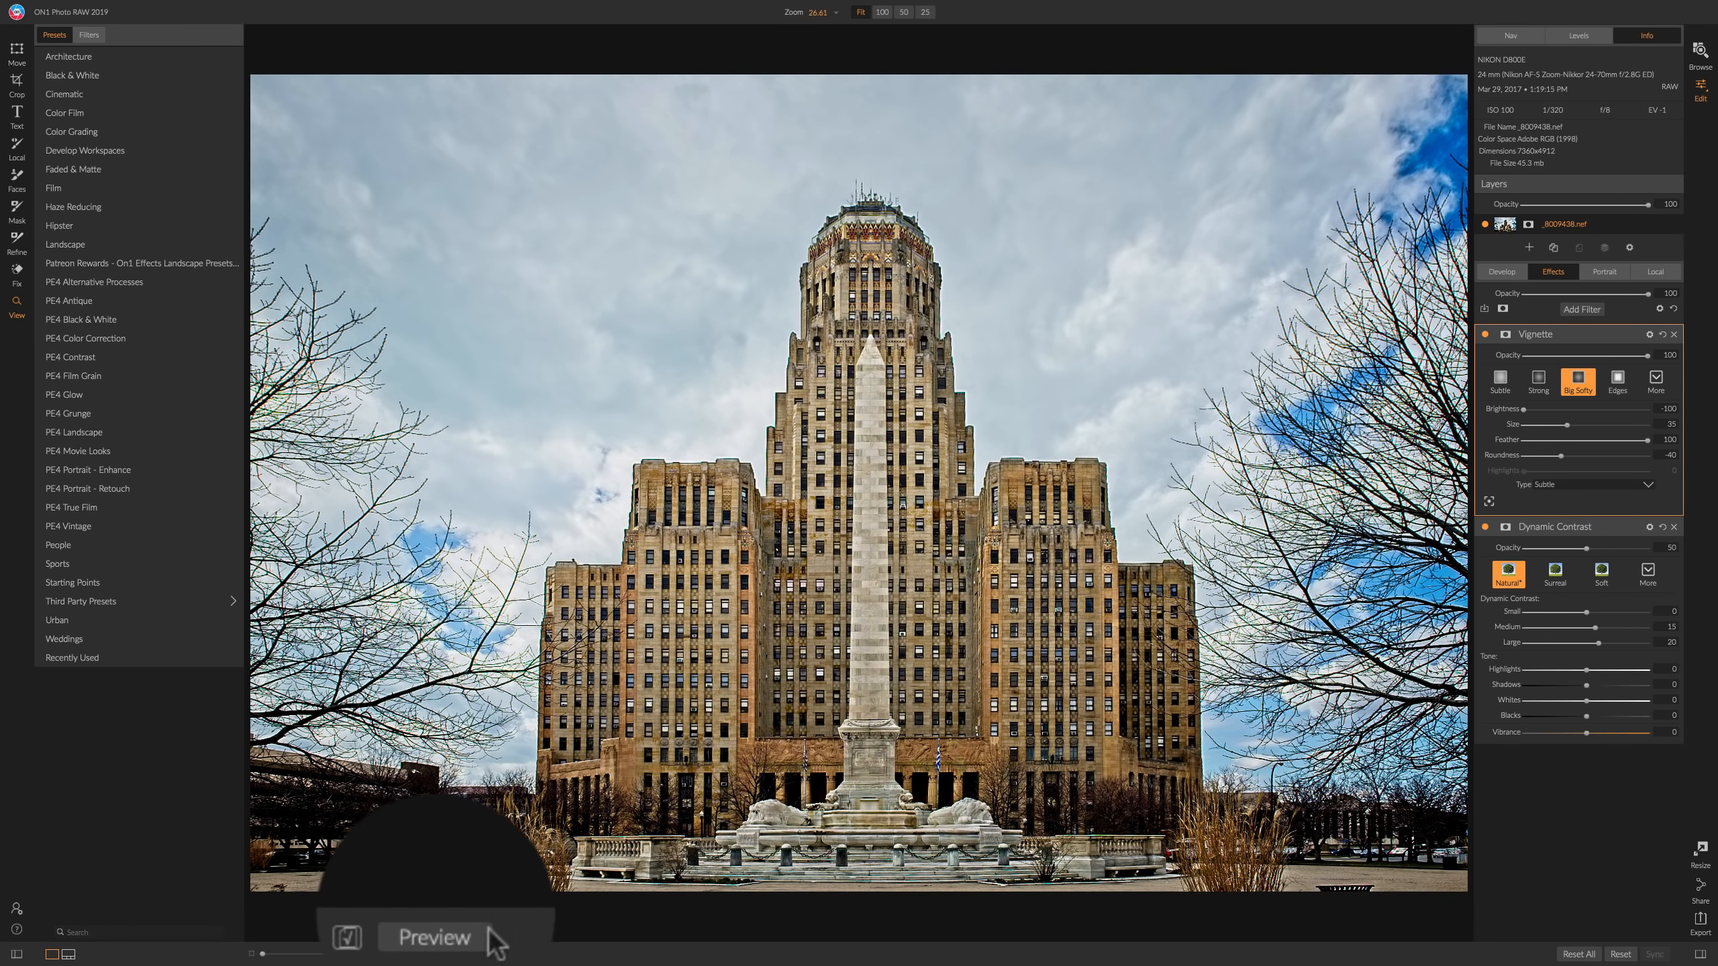
left_click(426, 937)
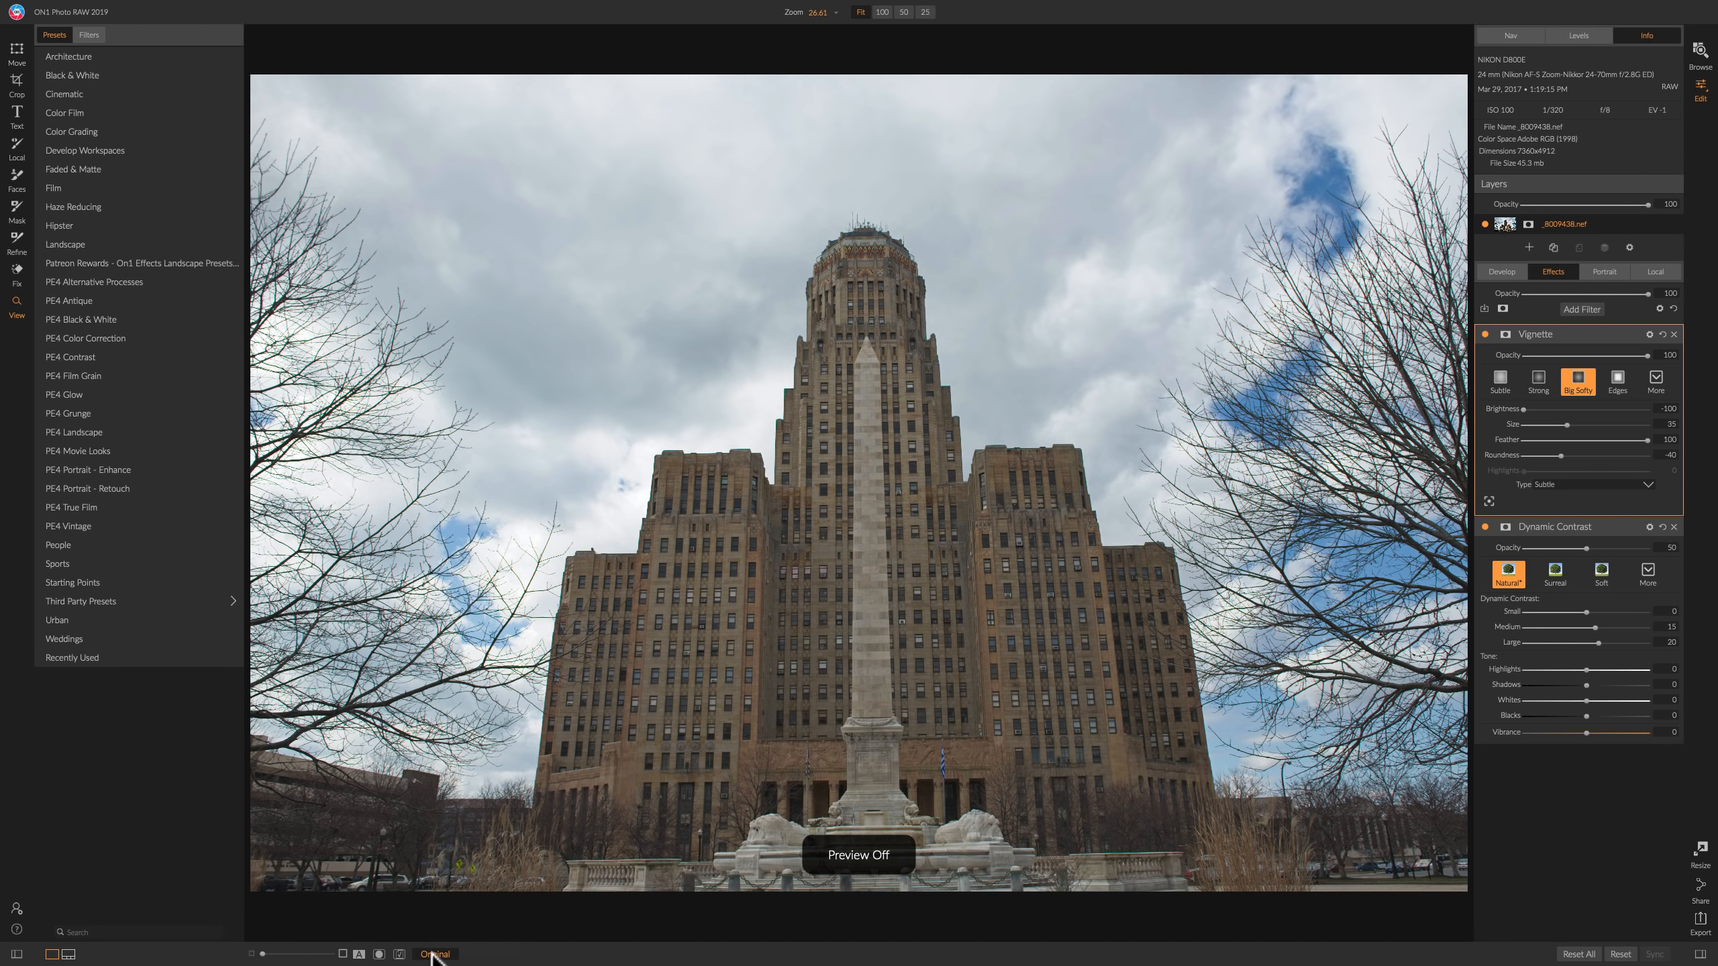
left_click(433, 954)
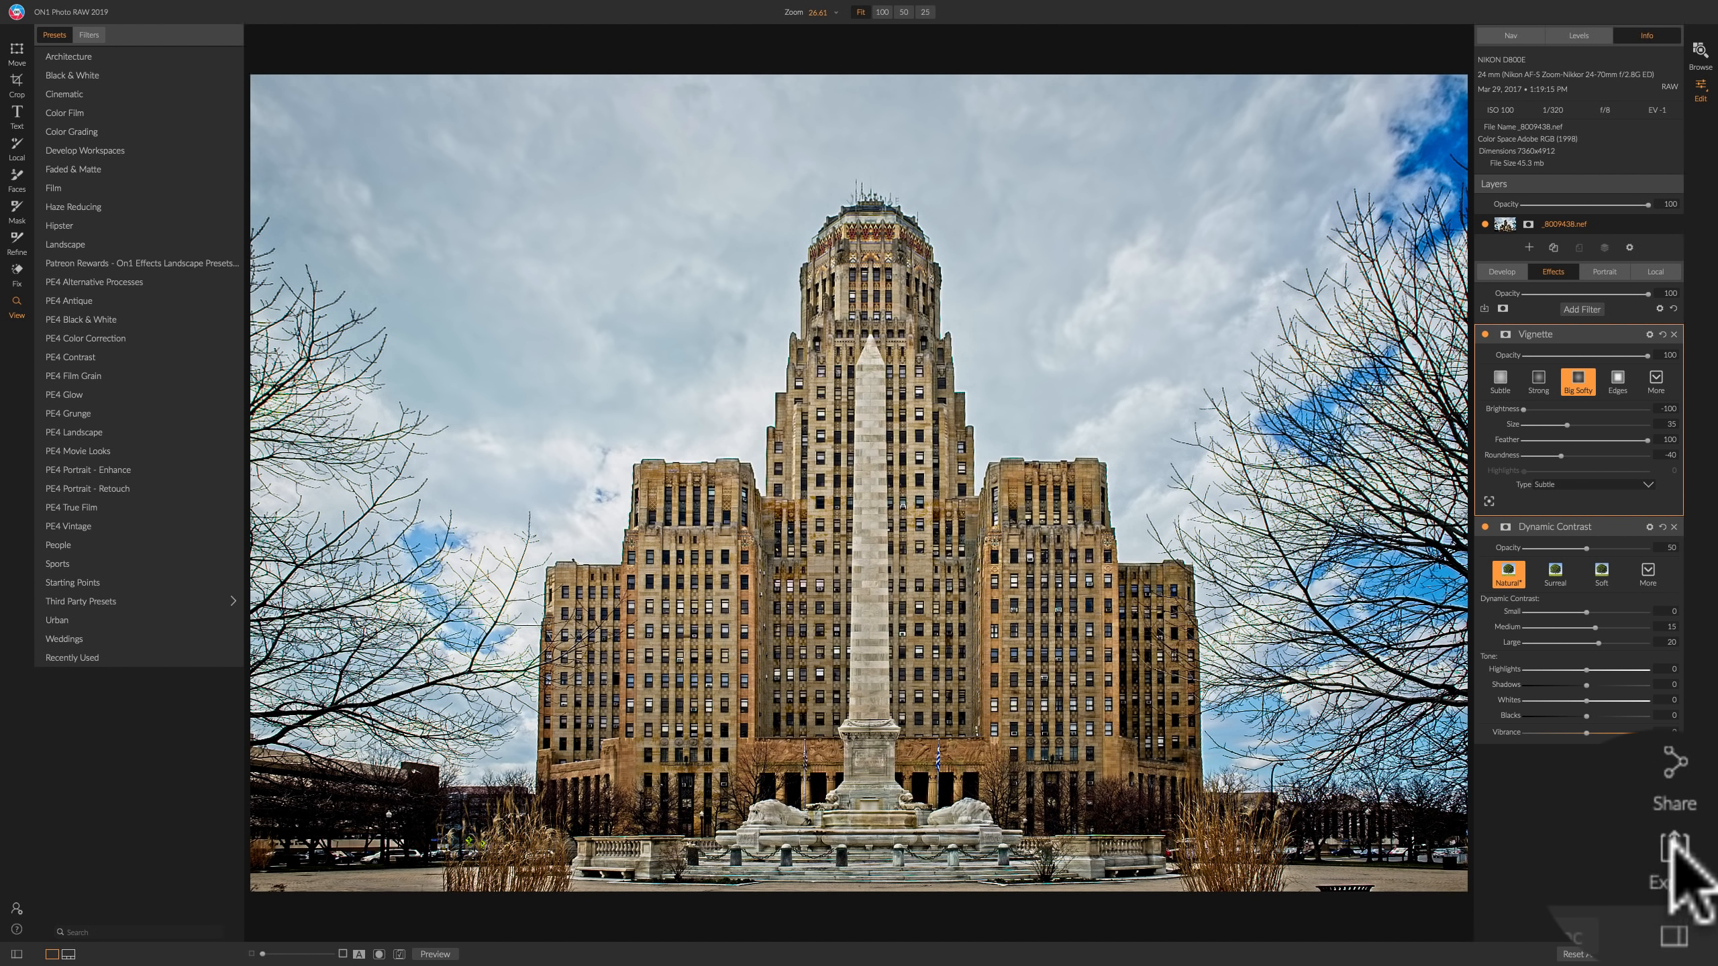
Open the export settings for the edited photo and enable Photo Size resizing.
left_click(1701, 918)
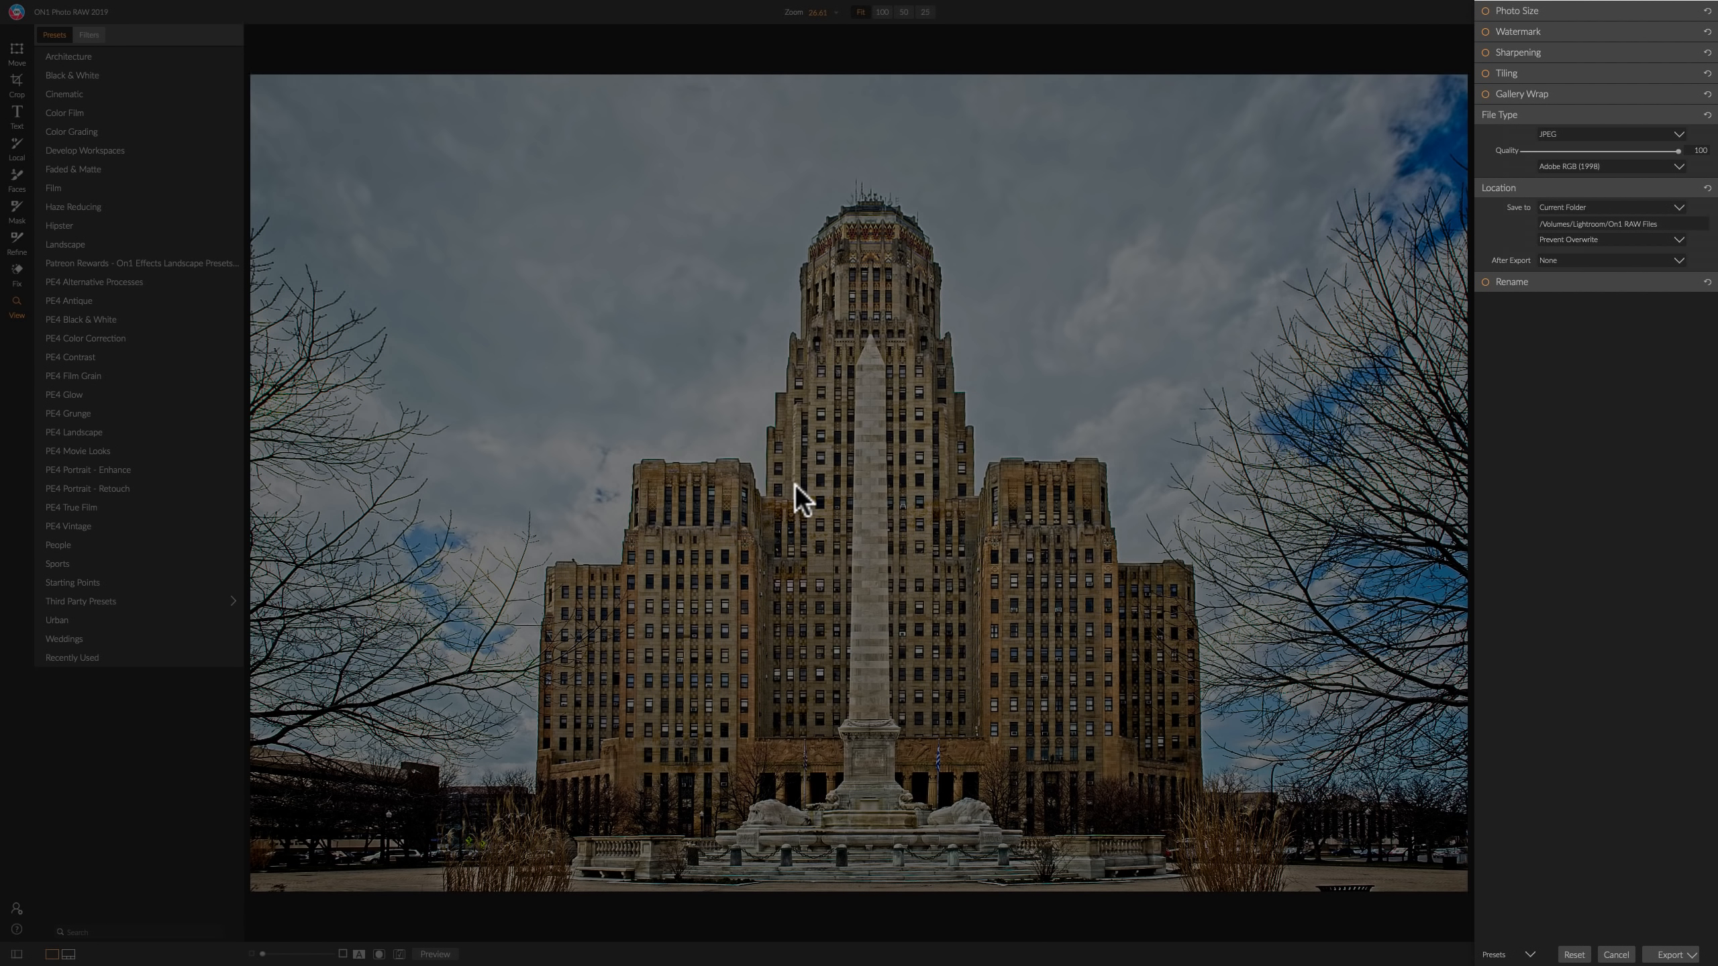
mouse_move(1546, 14)
left_click(1559, 11)
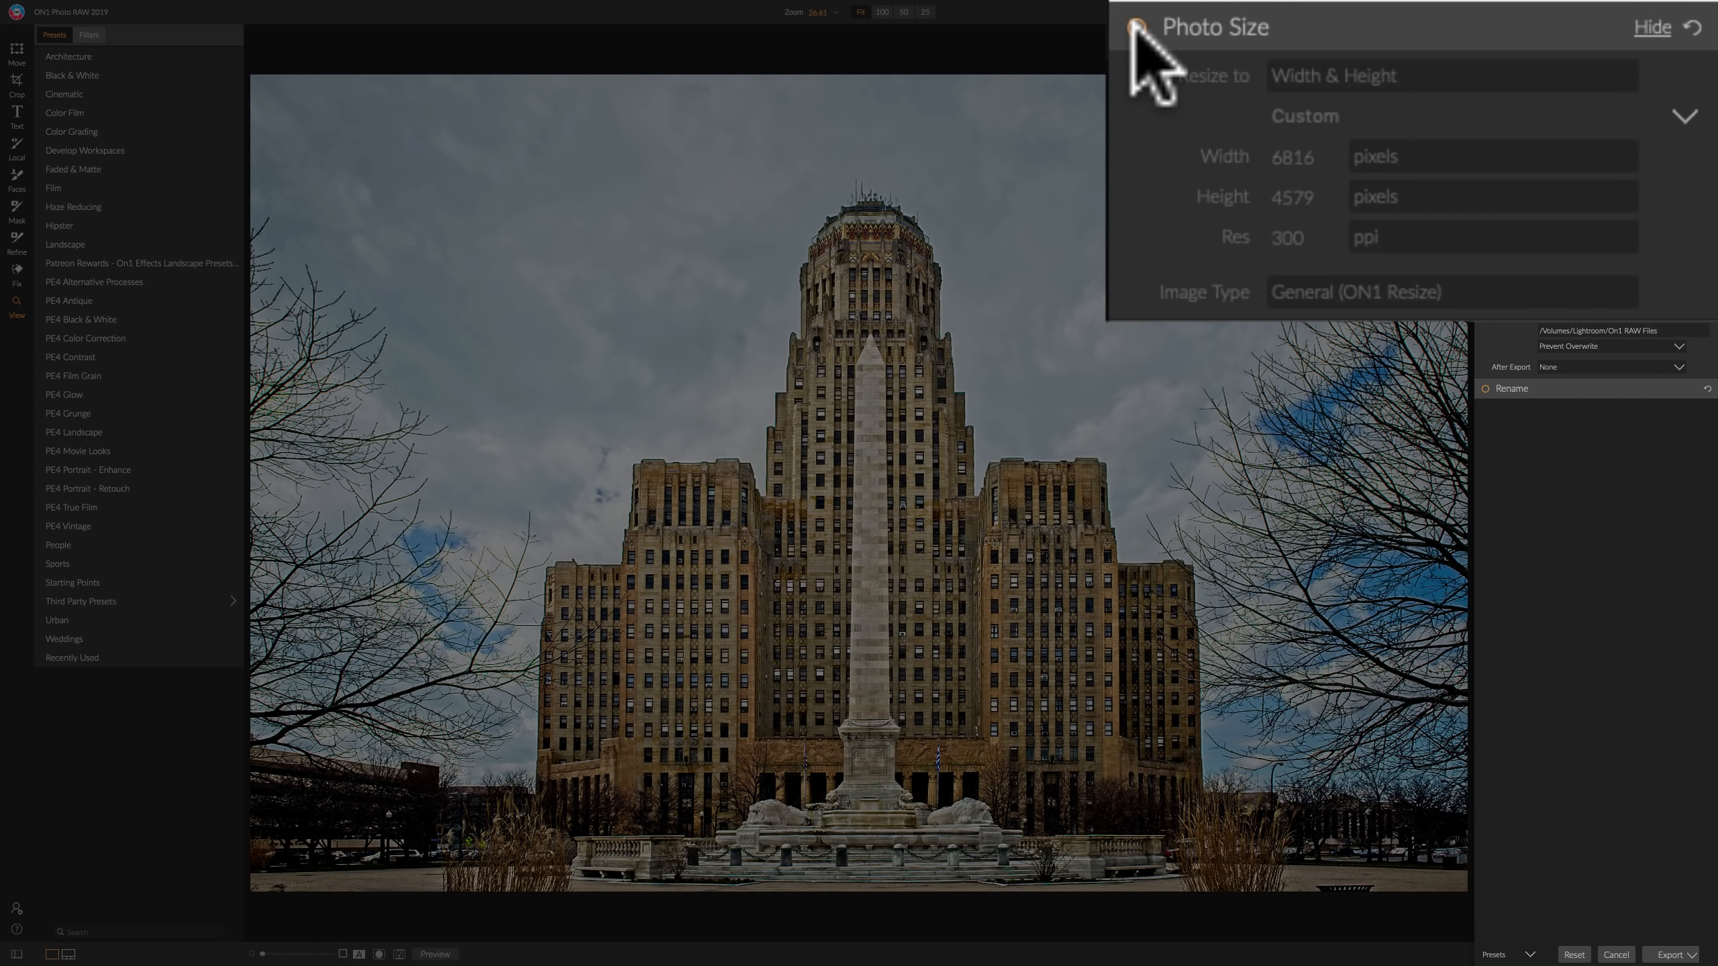
left_click(1136, 27)
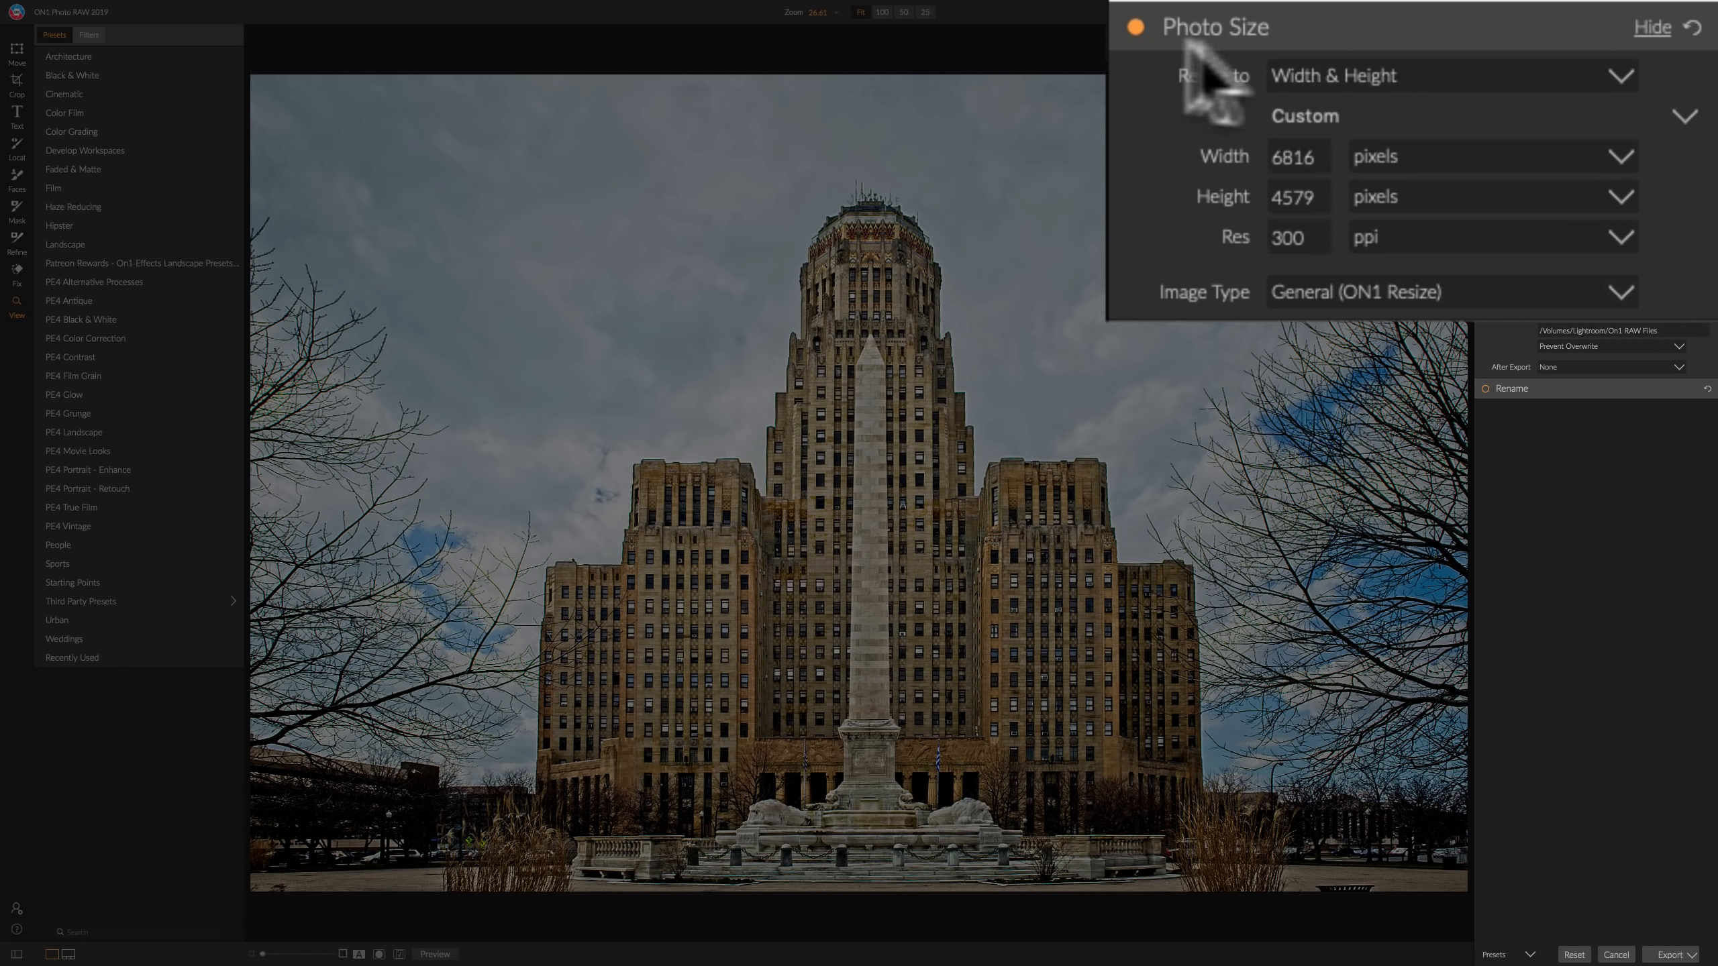
Resize the exported photo by Long Edge to 2048 pixels at a resolution of 72 ppi.
left_click(1413, 75)
left_click(1373, 146)
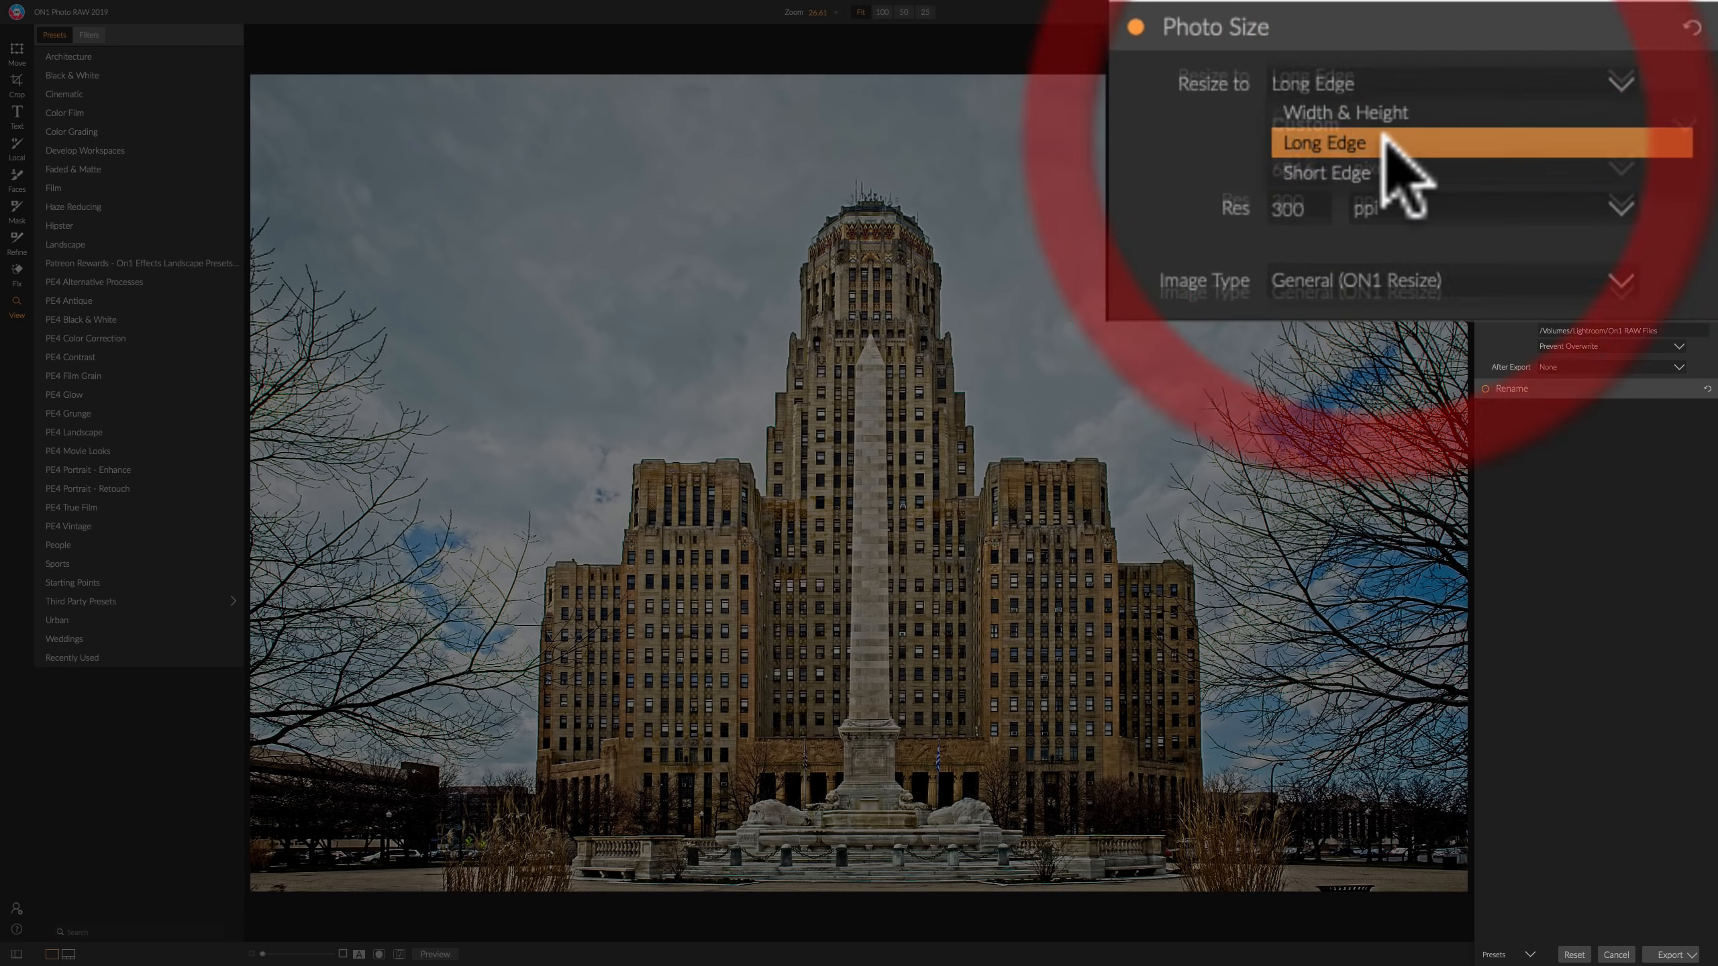
left_click(1325, 161)
left_click_drag(1325, 160, 1190, 169)
type("20")
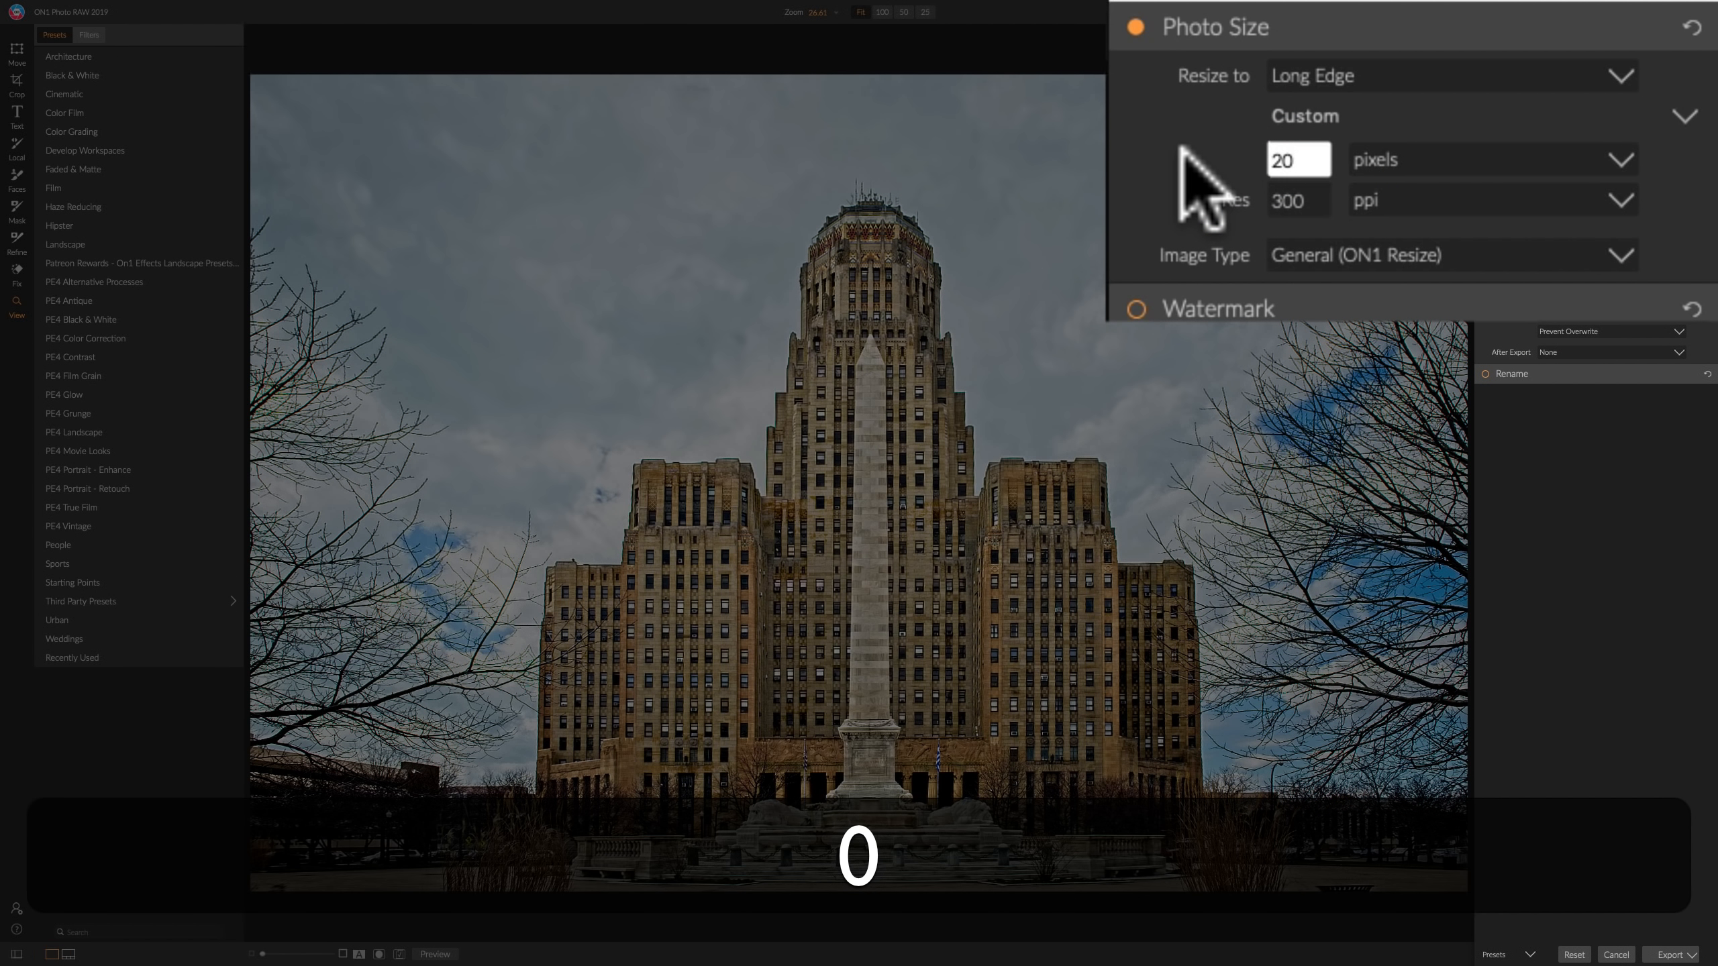
type("48")
left_click(1293, 199)
double_click(1293, 199)
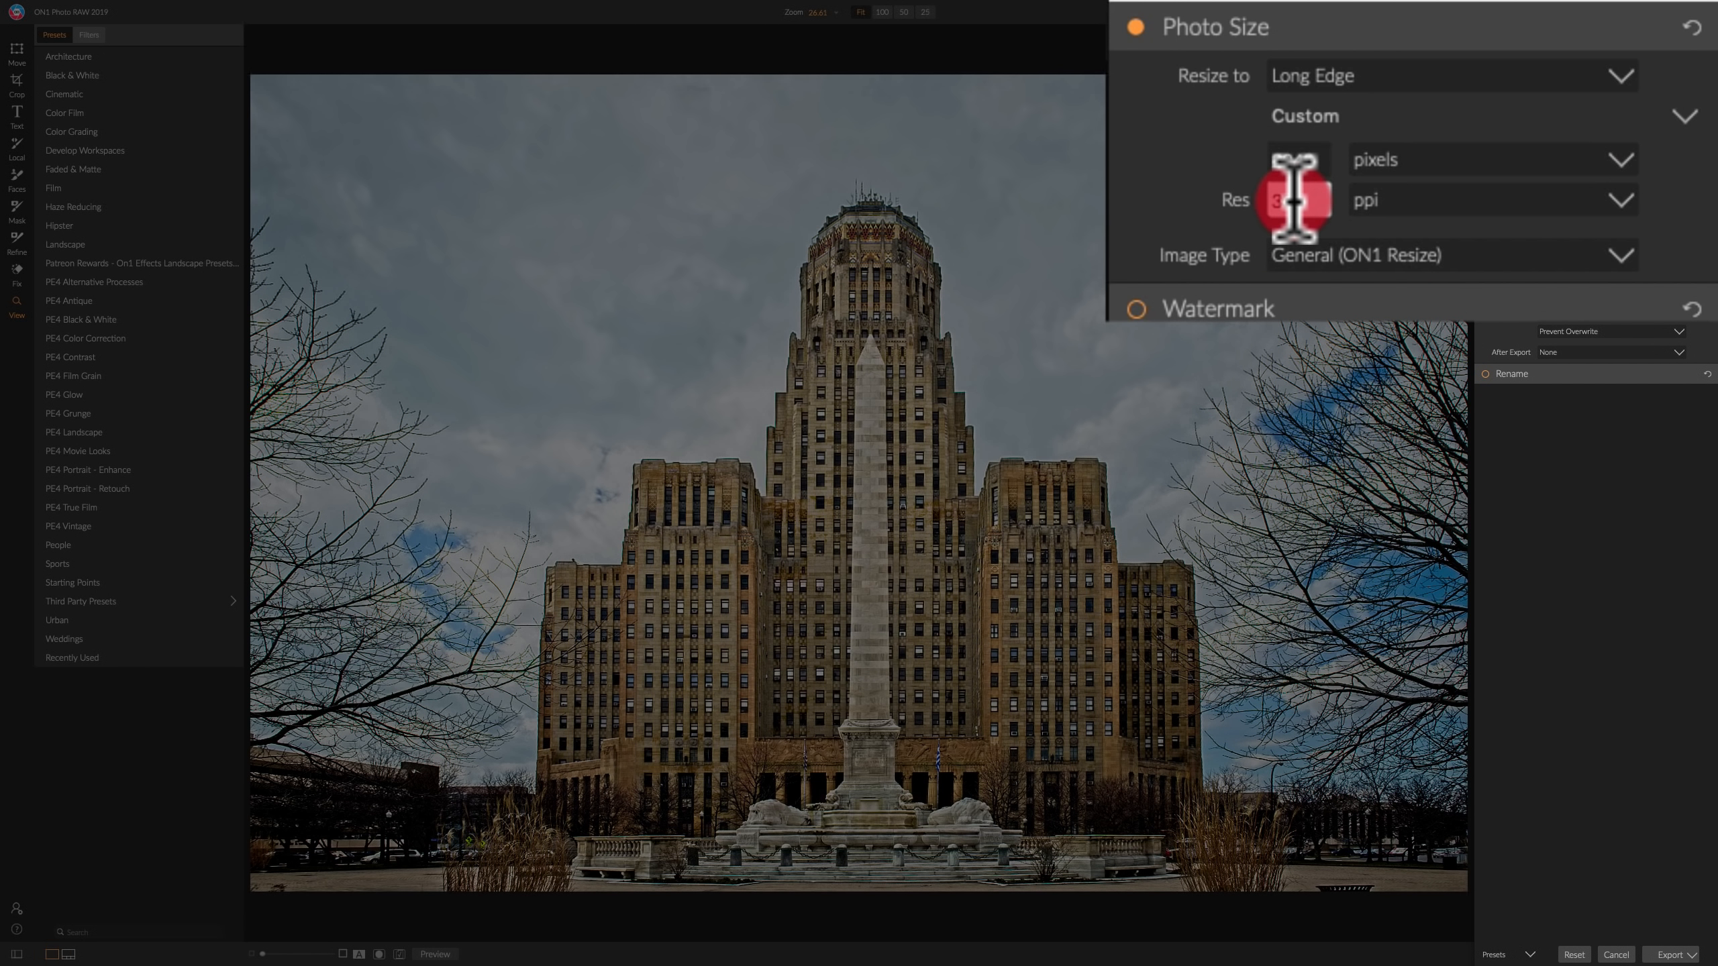
type("72")
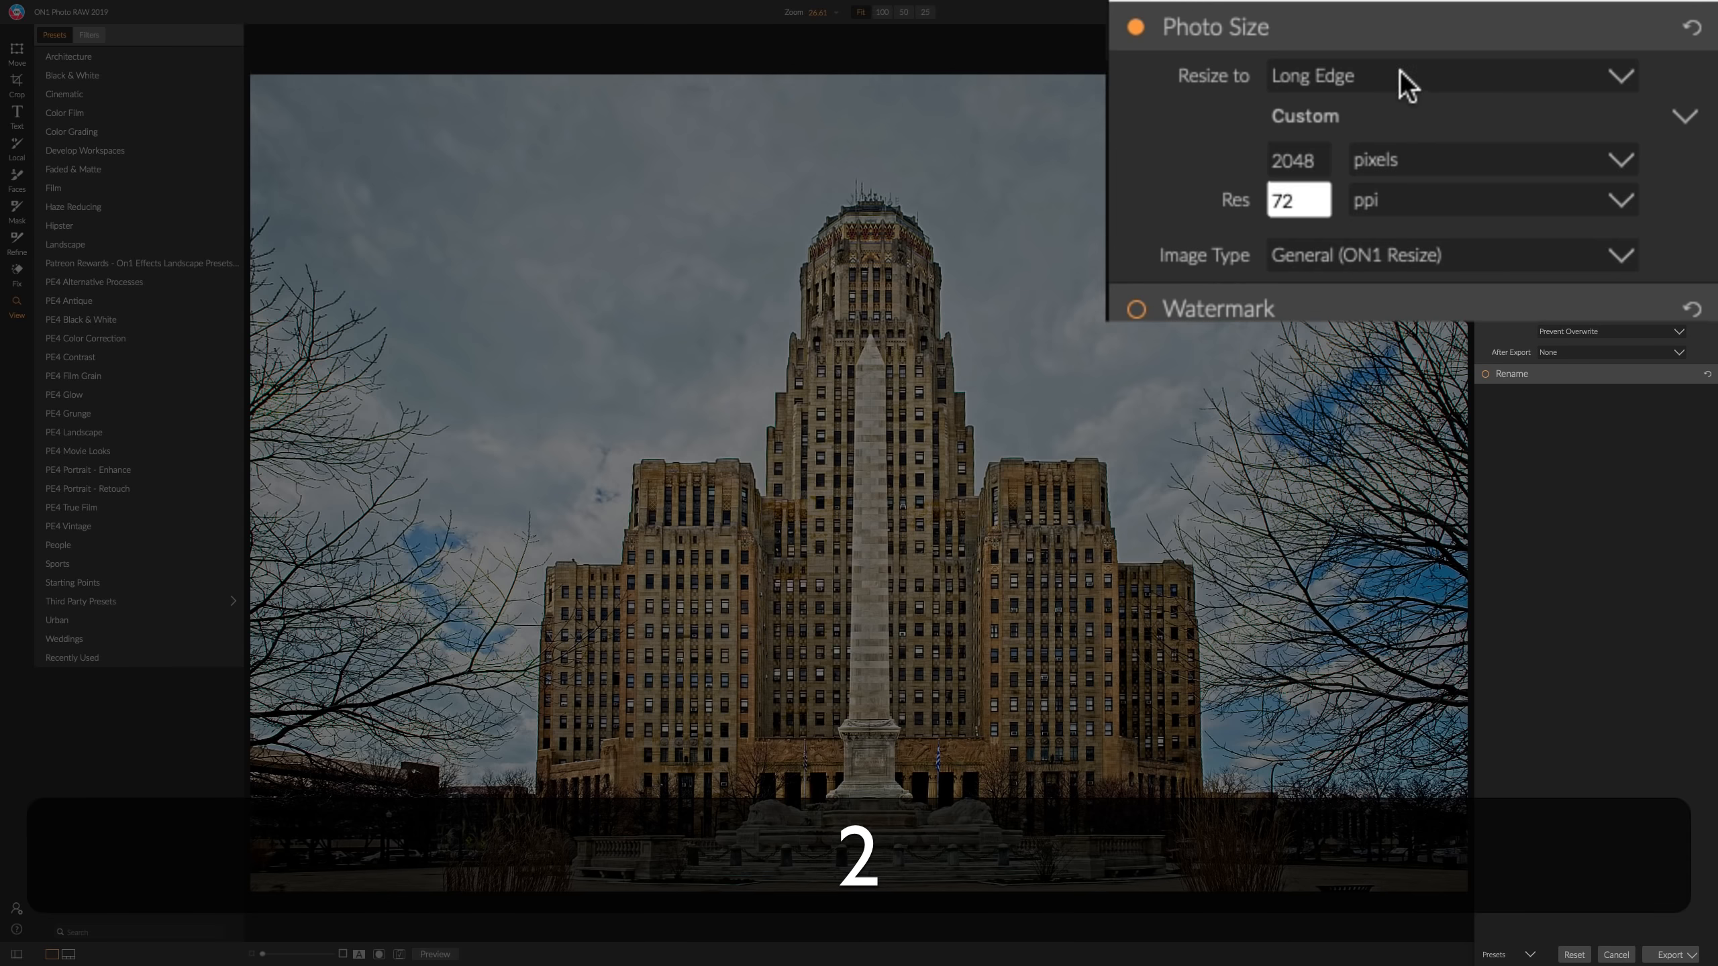
Expand the Sharpening export settings and enable sharpening for Screen Low.
left_click(1136, 153)
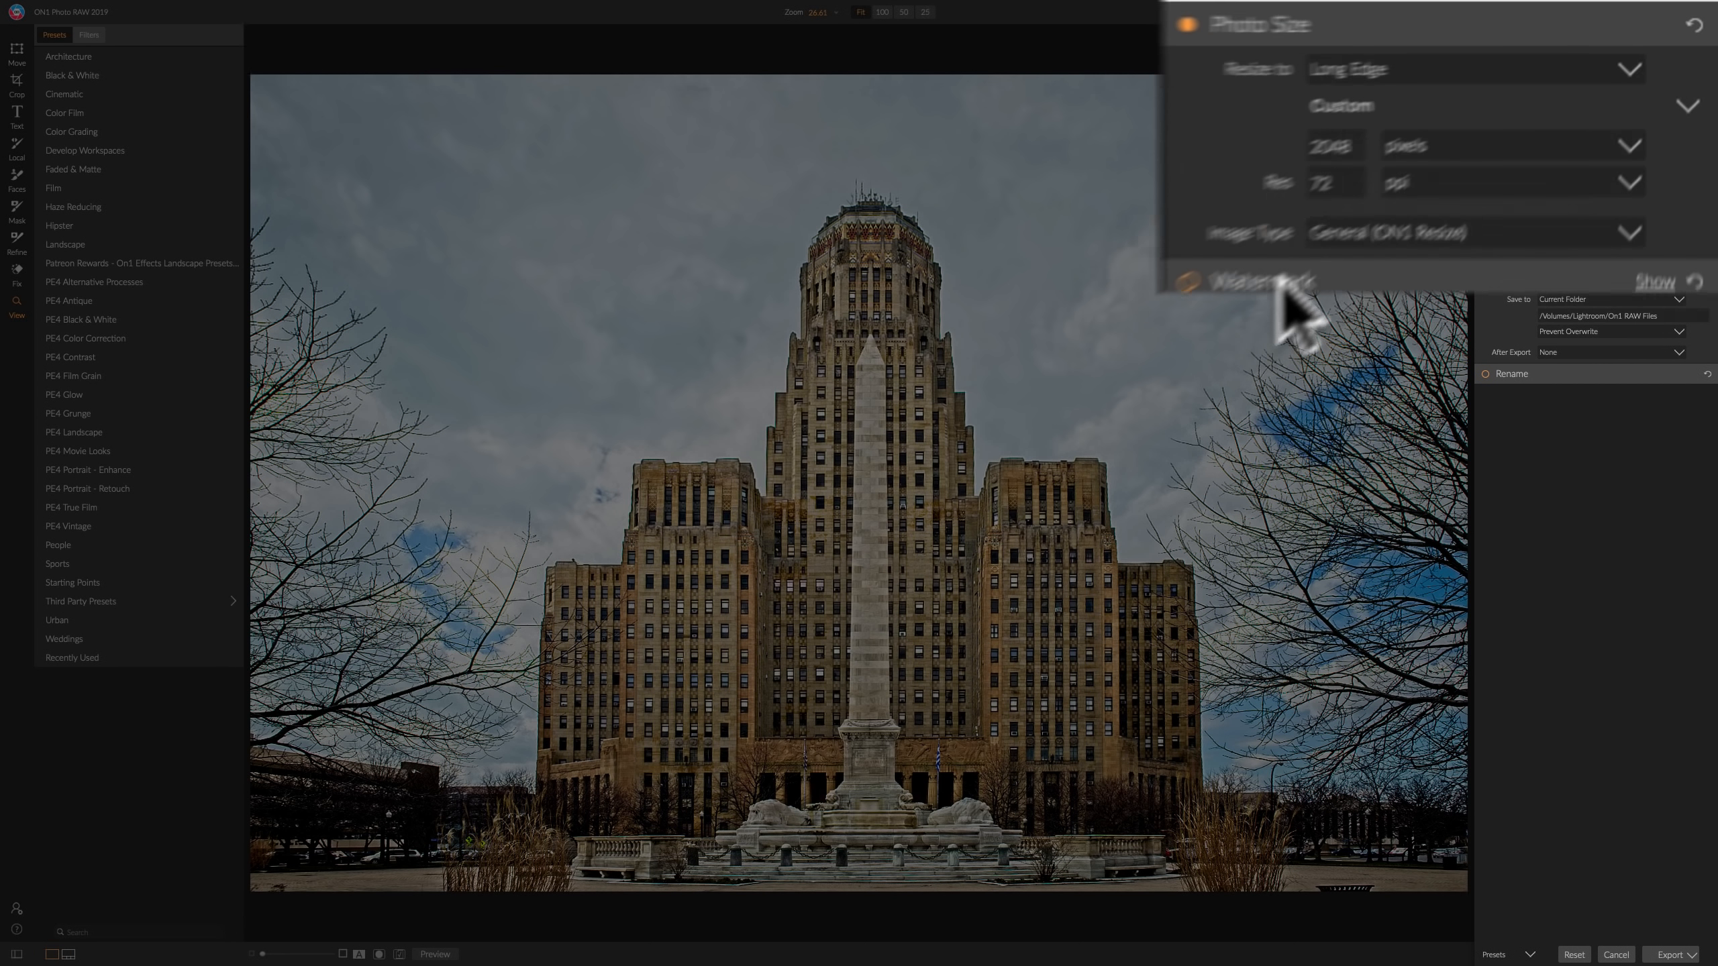
left_click(1555, 143)
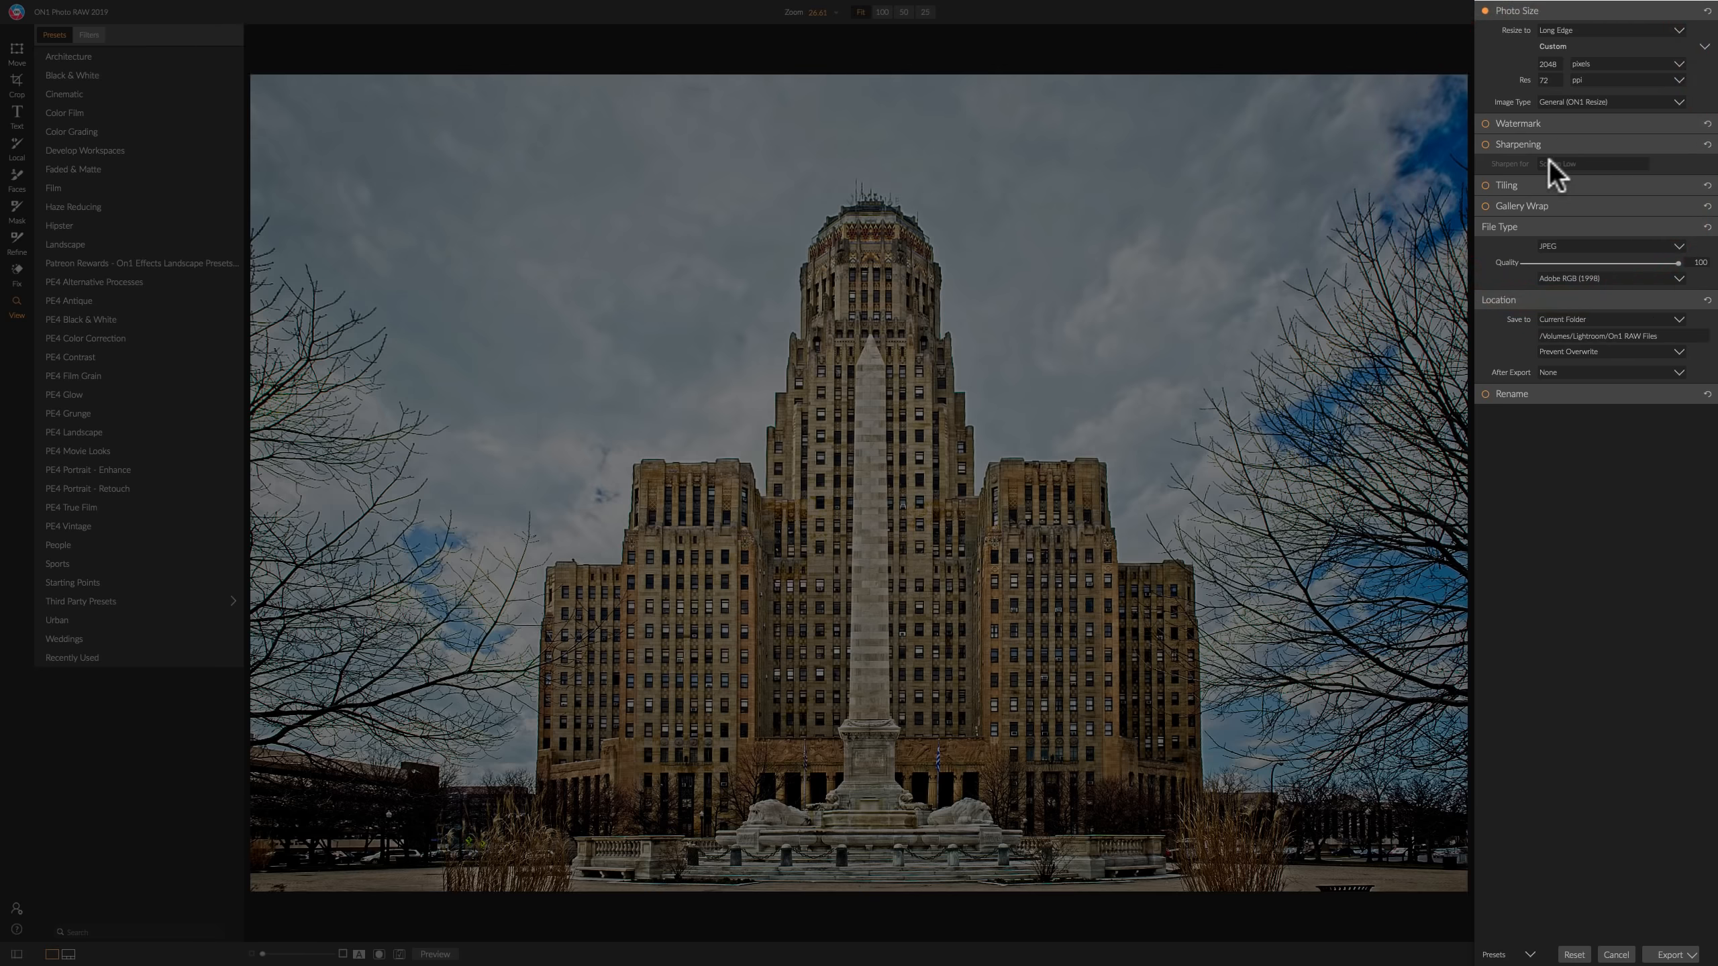
left_click(1485, 145)
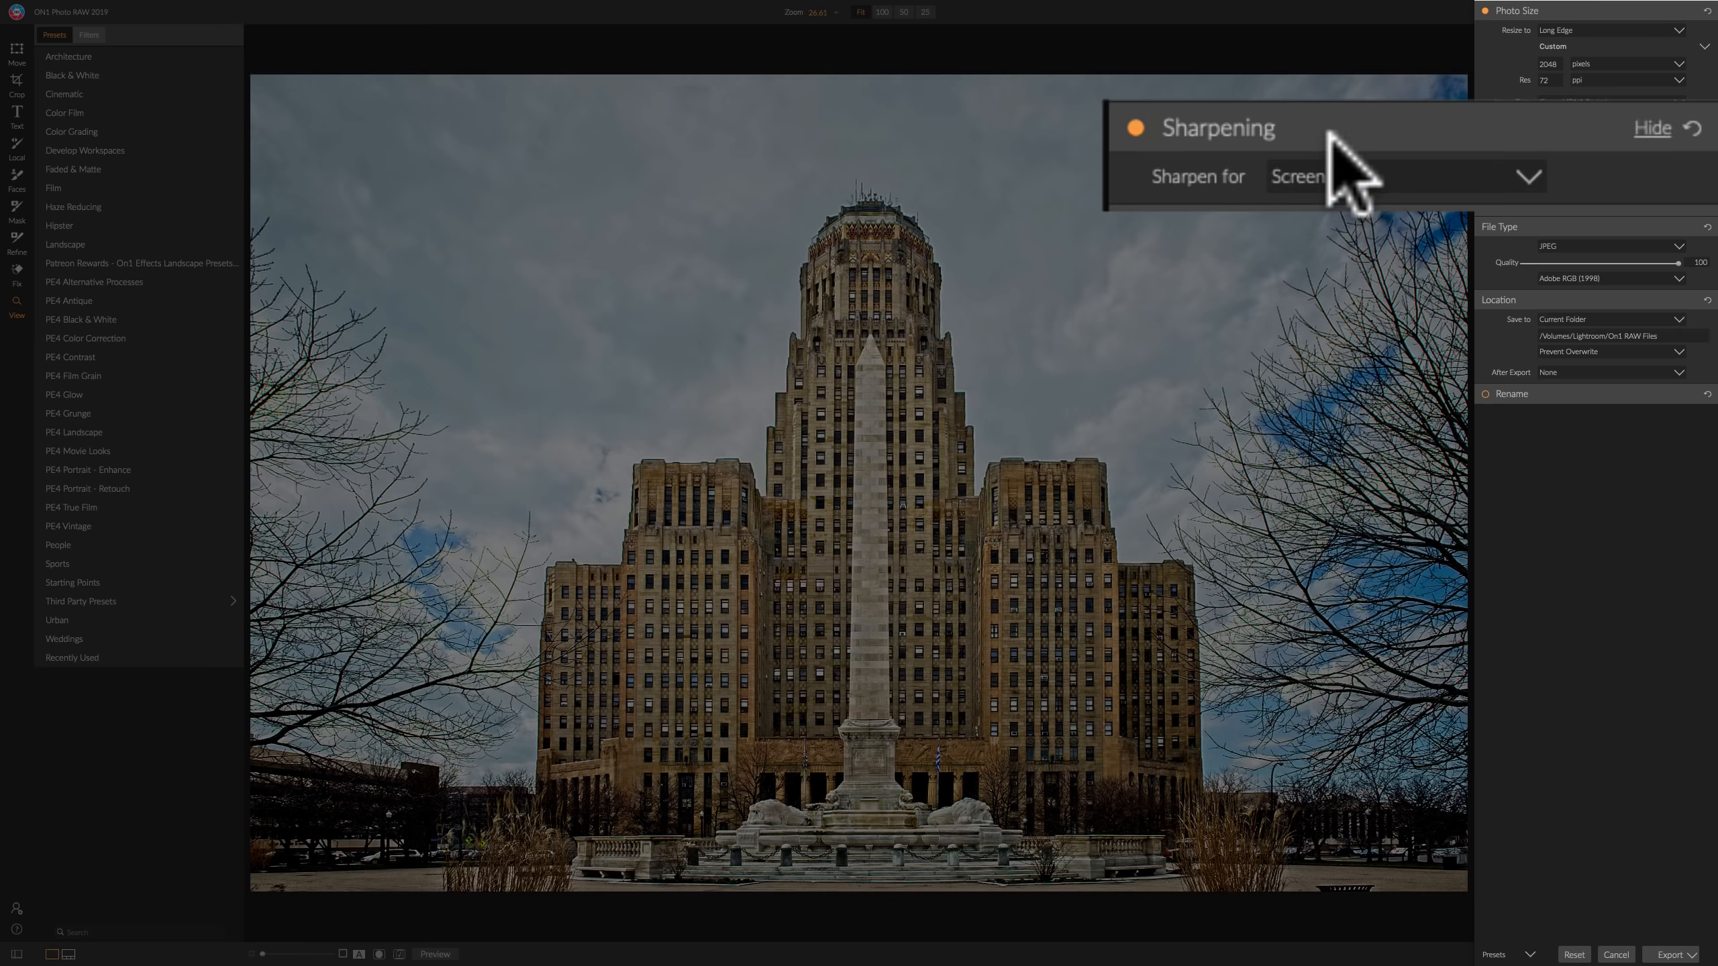
Look over the Tiling and Gallery Wrap export settings and collapse both sections again.
left_click(1566, 183)
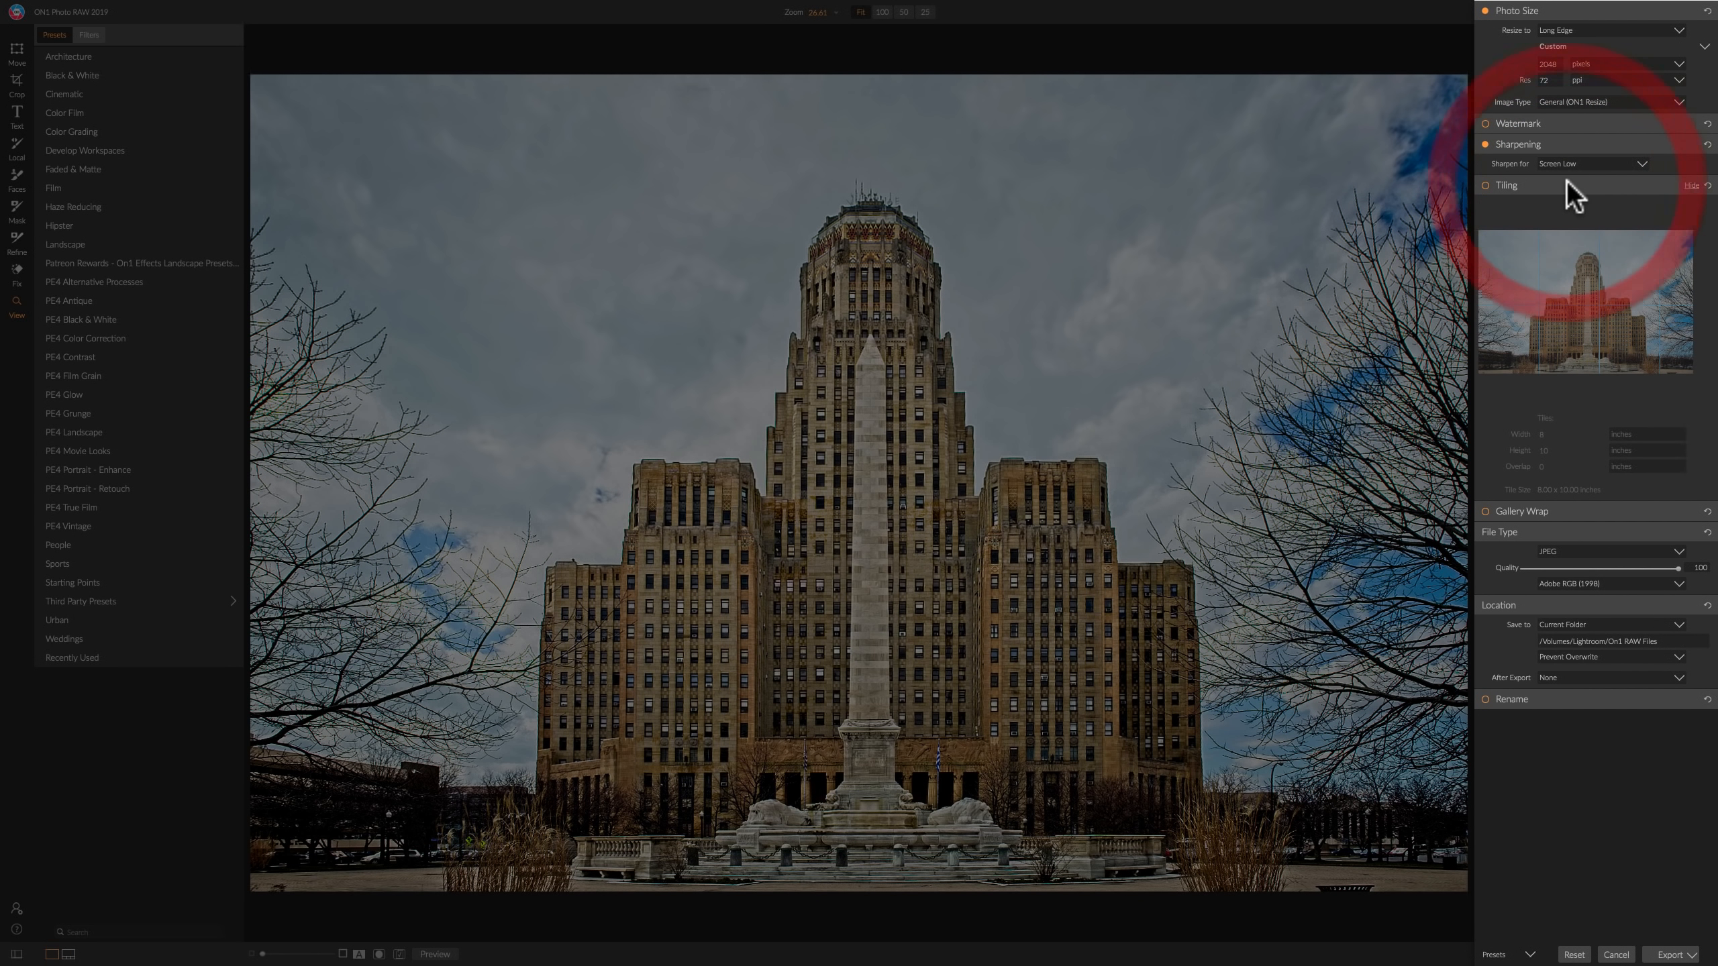
left_click(1566, 182)
left_click(1566, 181)
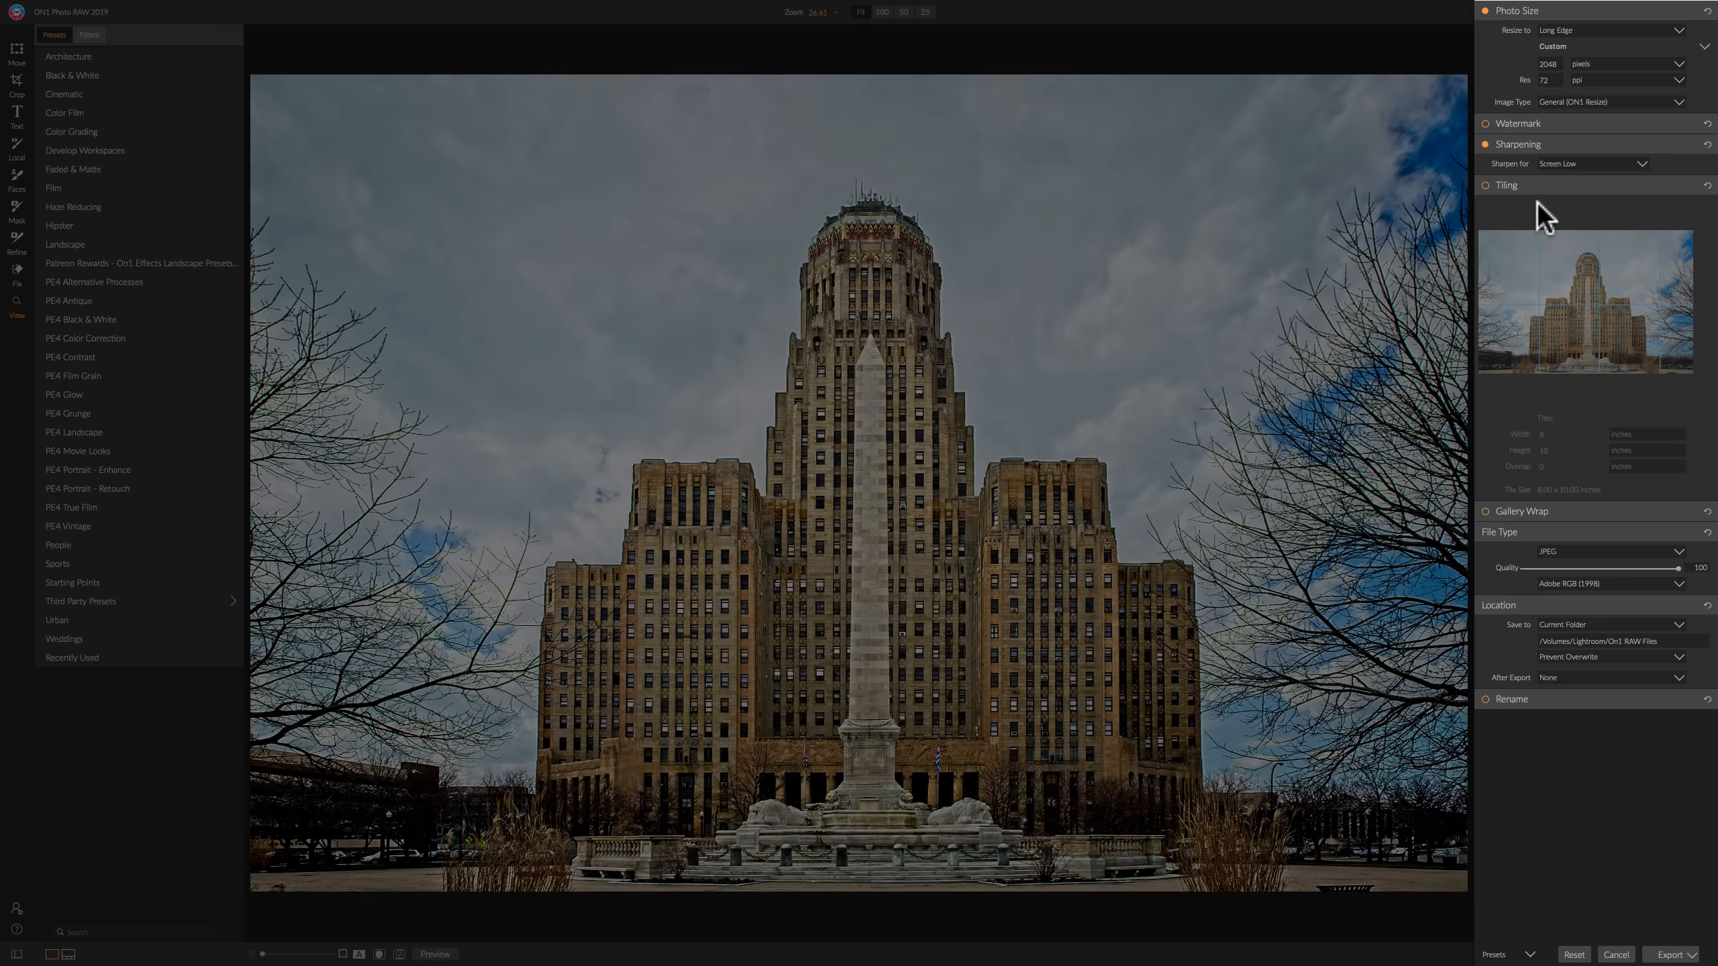
left_click(1536, 184)
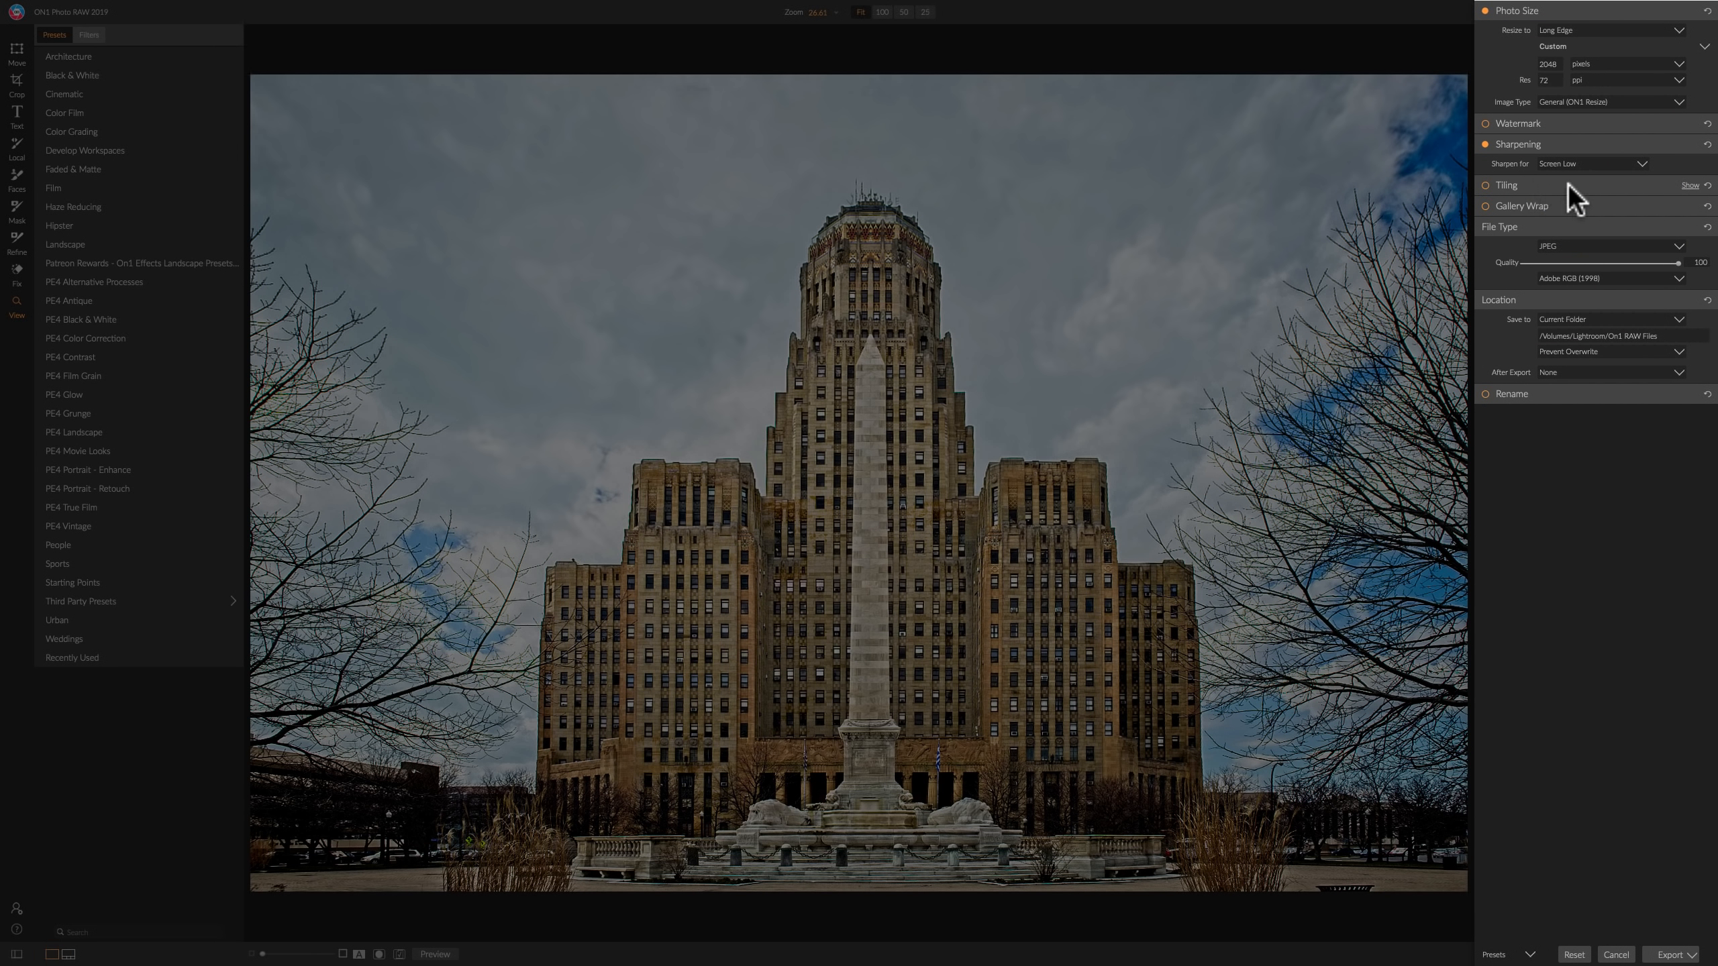
left_click(1570, 205)
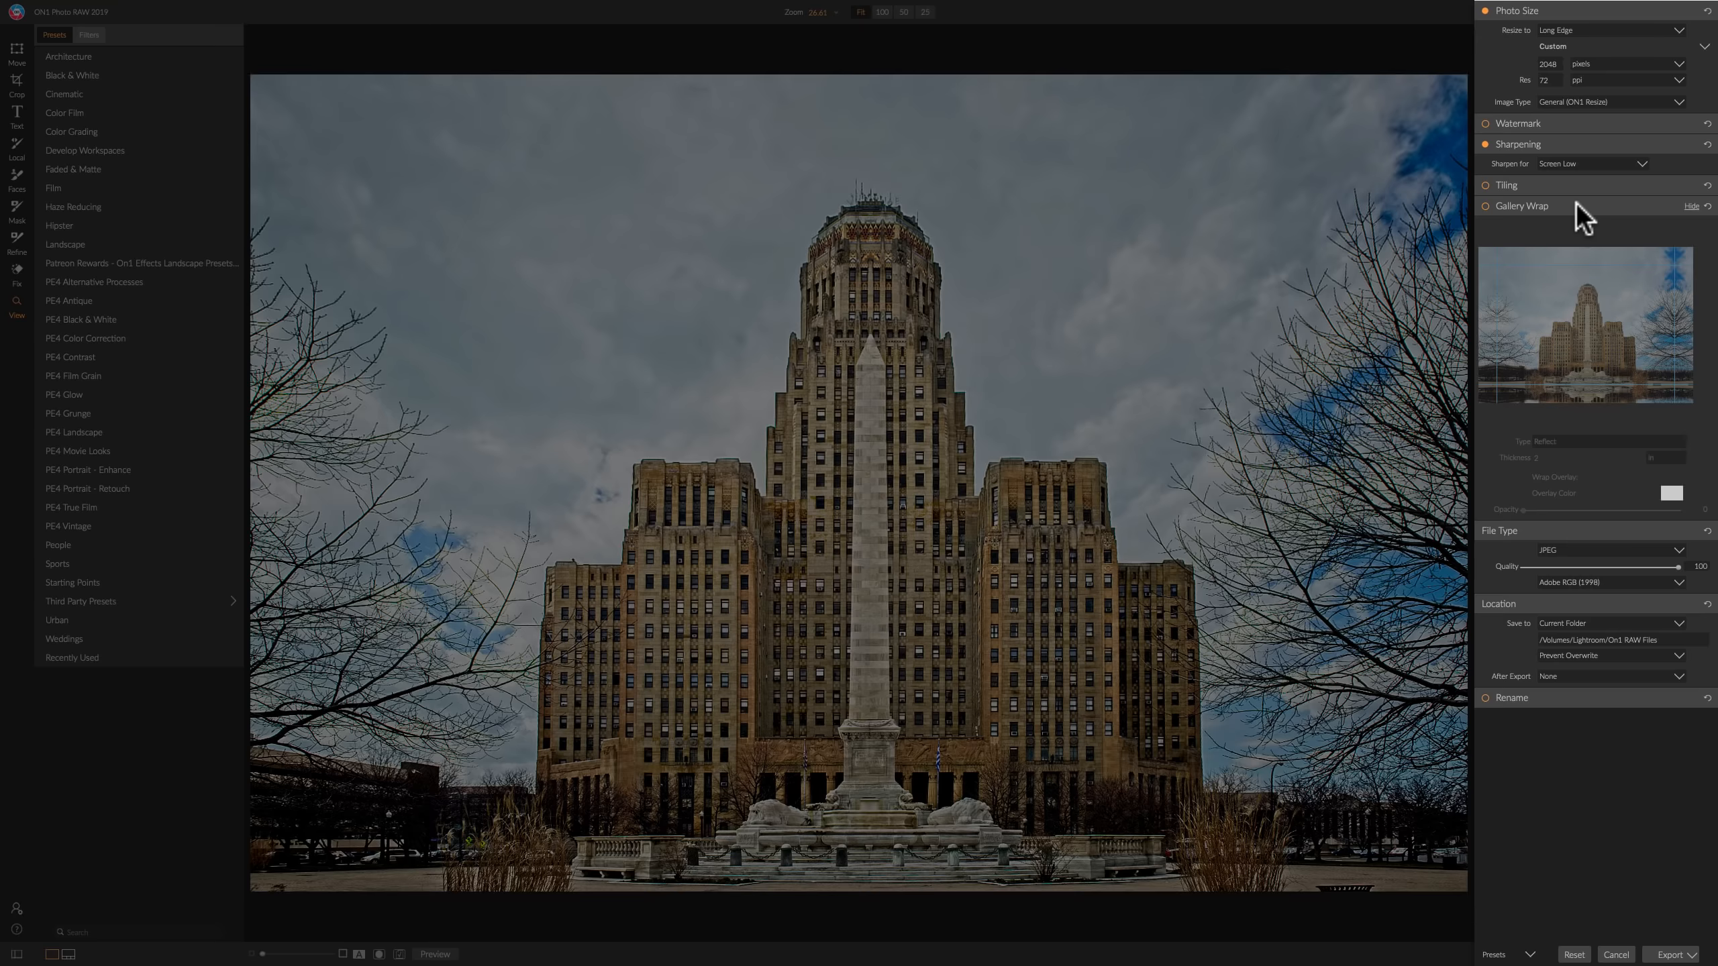
left_click(1560, 205)
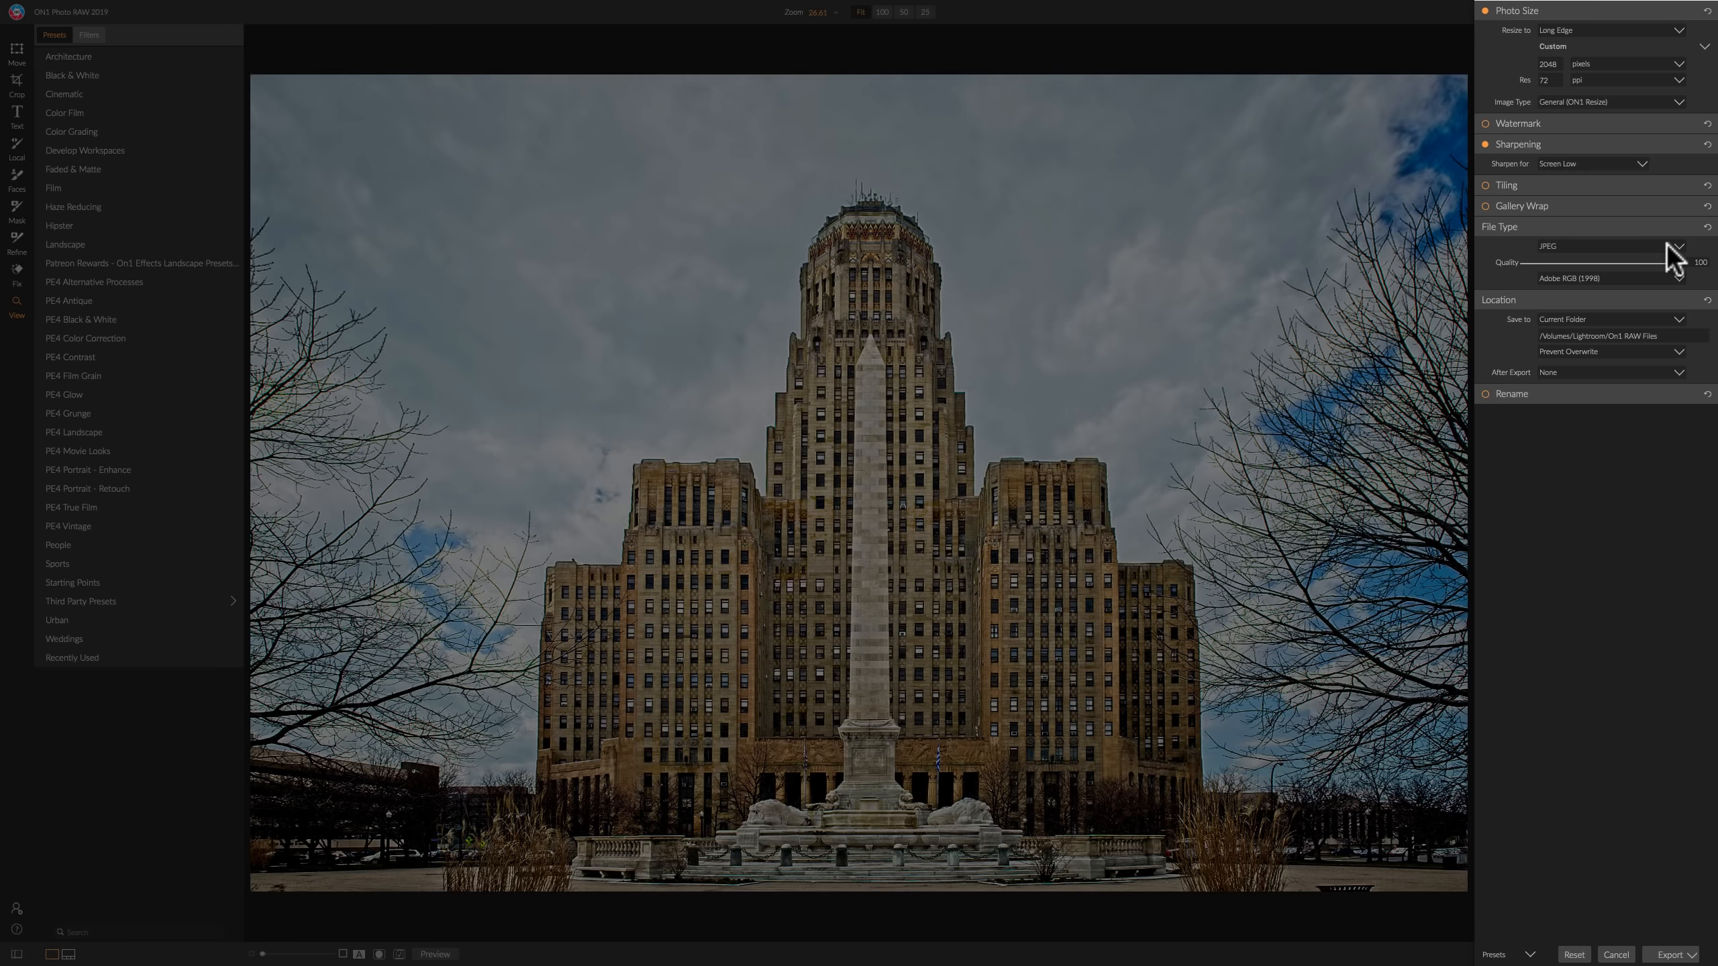
Set the JPEG export quality to 80 and the color profile to sRGB IEC61966-2.1.
left_click(1698, 262)
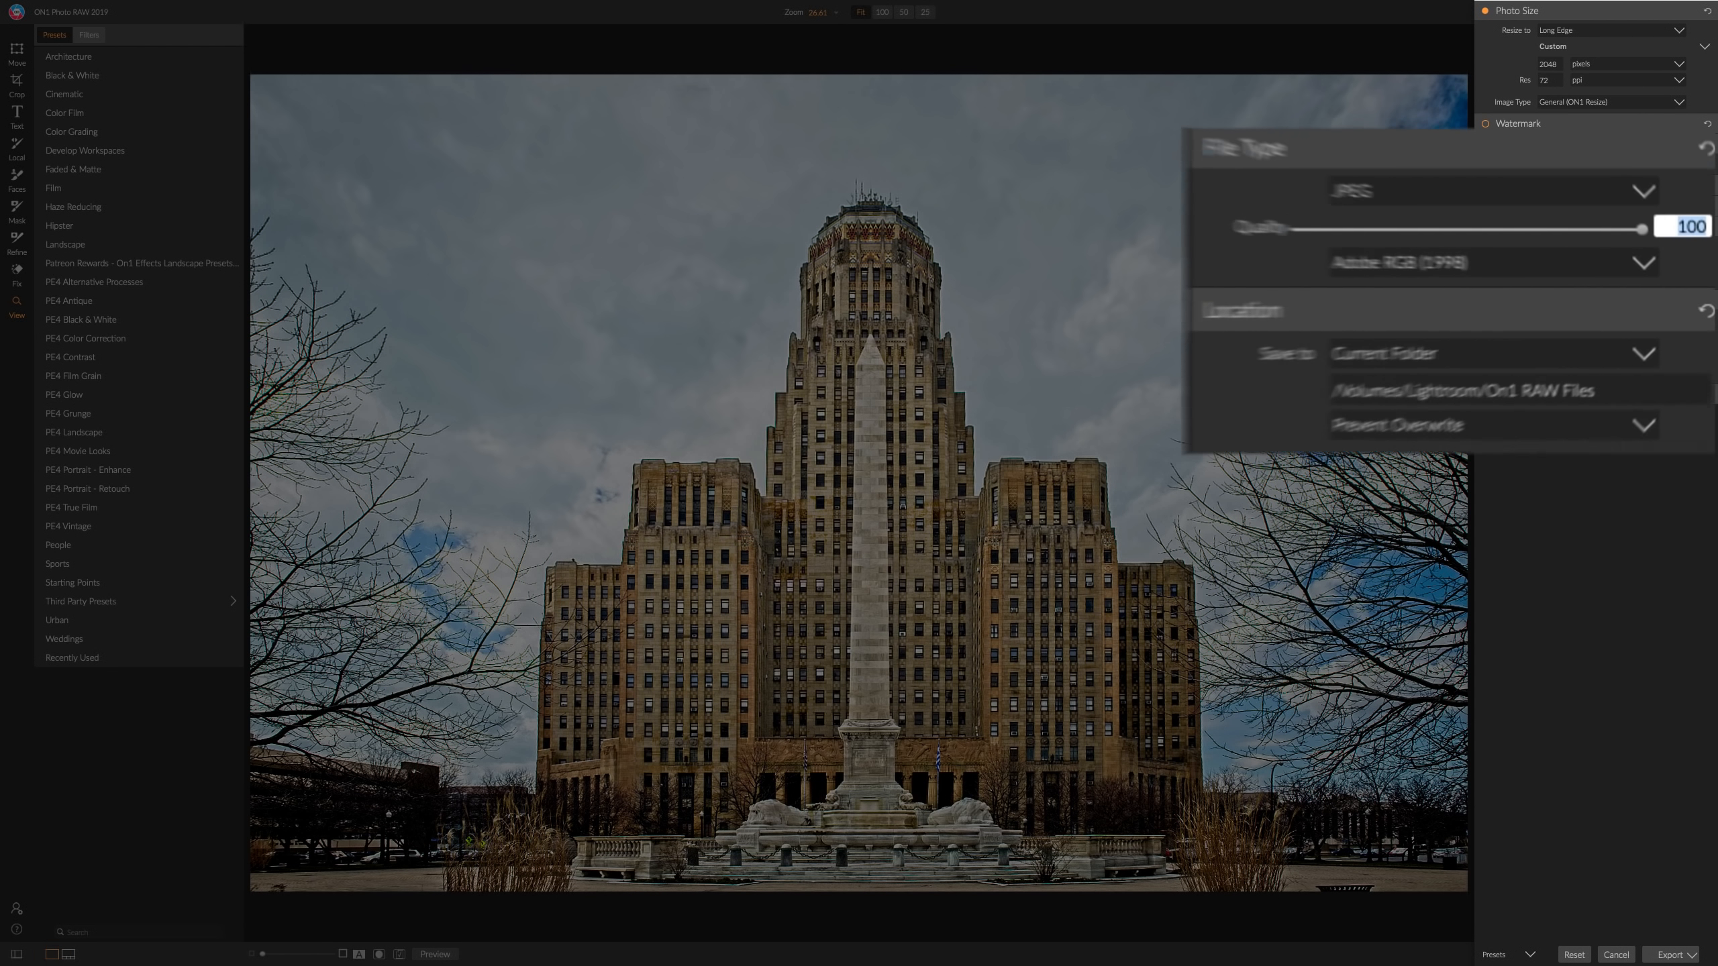
type("80")
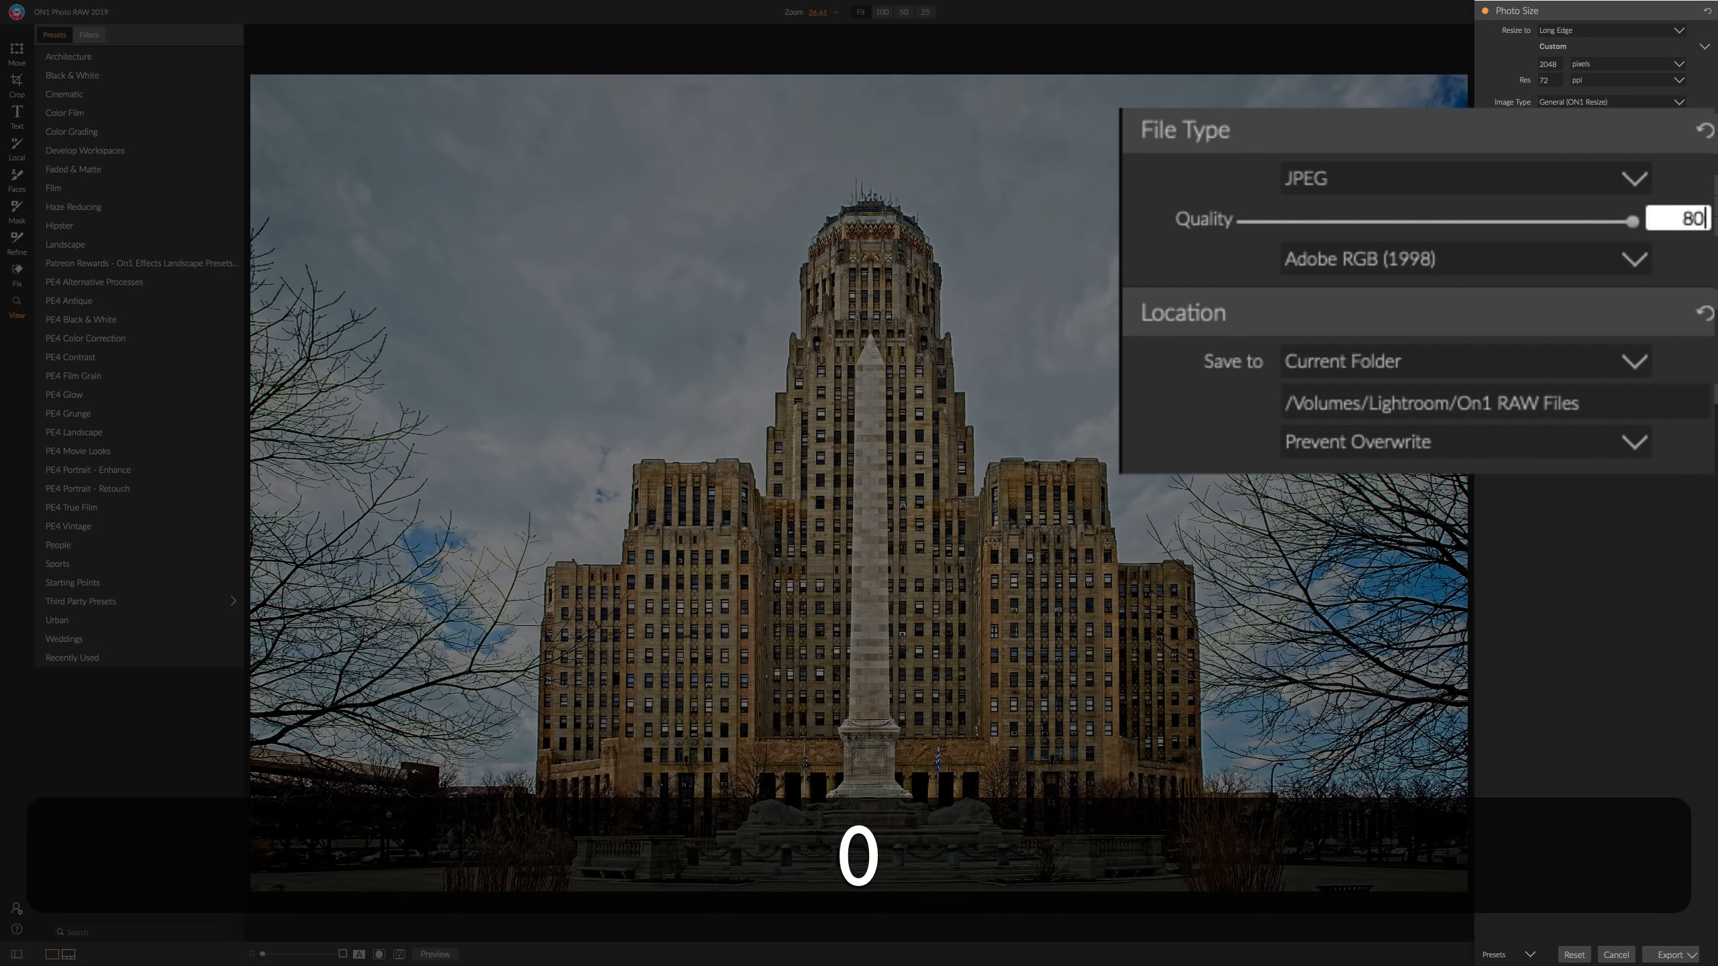
key("Tab")
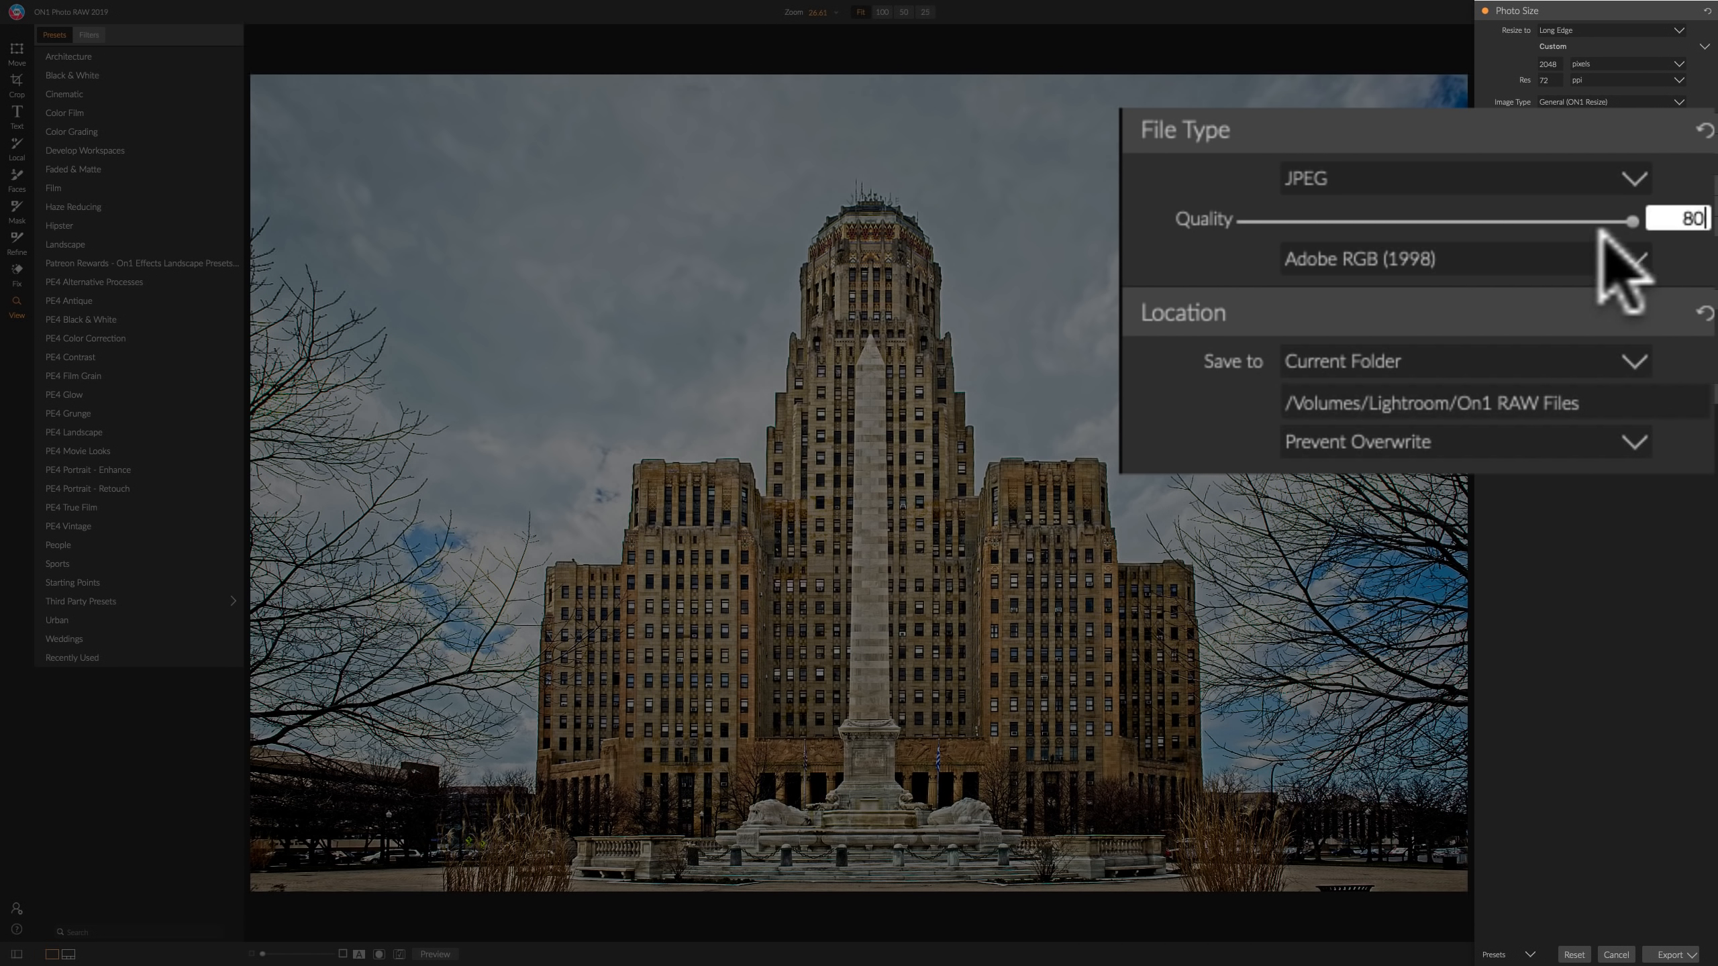
key("Tab")
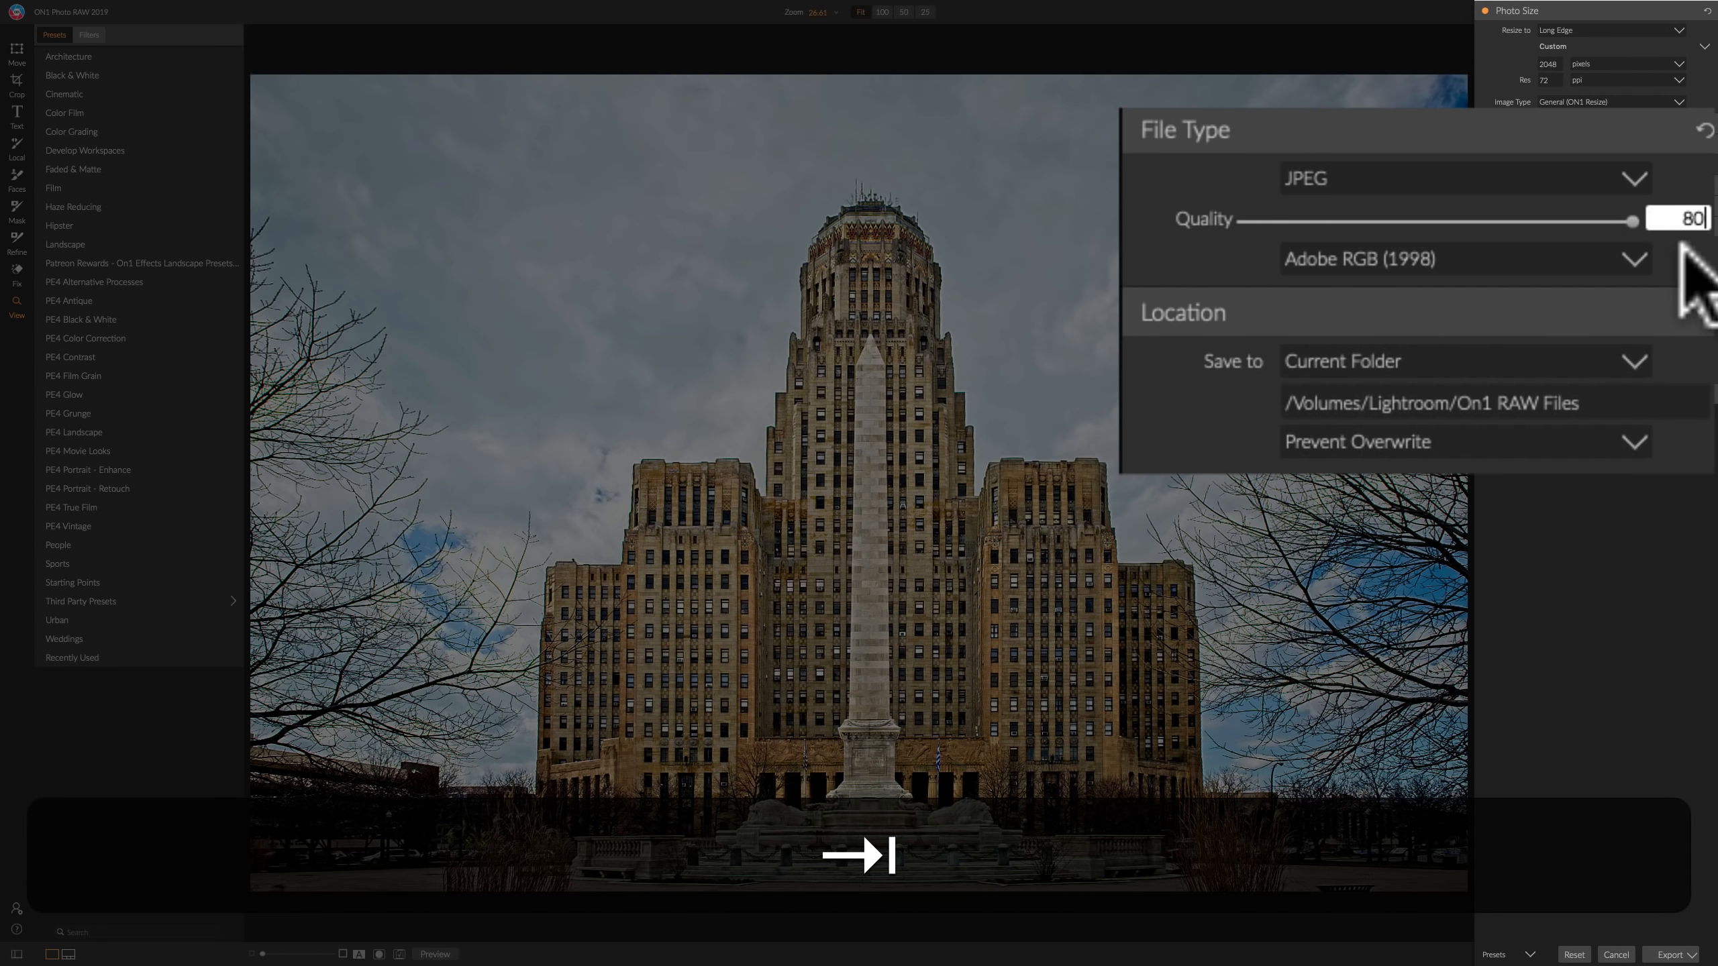
left_click(1666, 256)
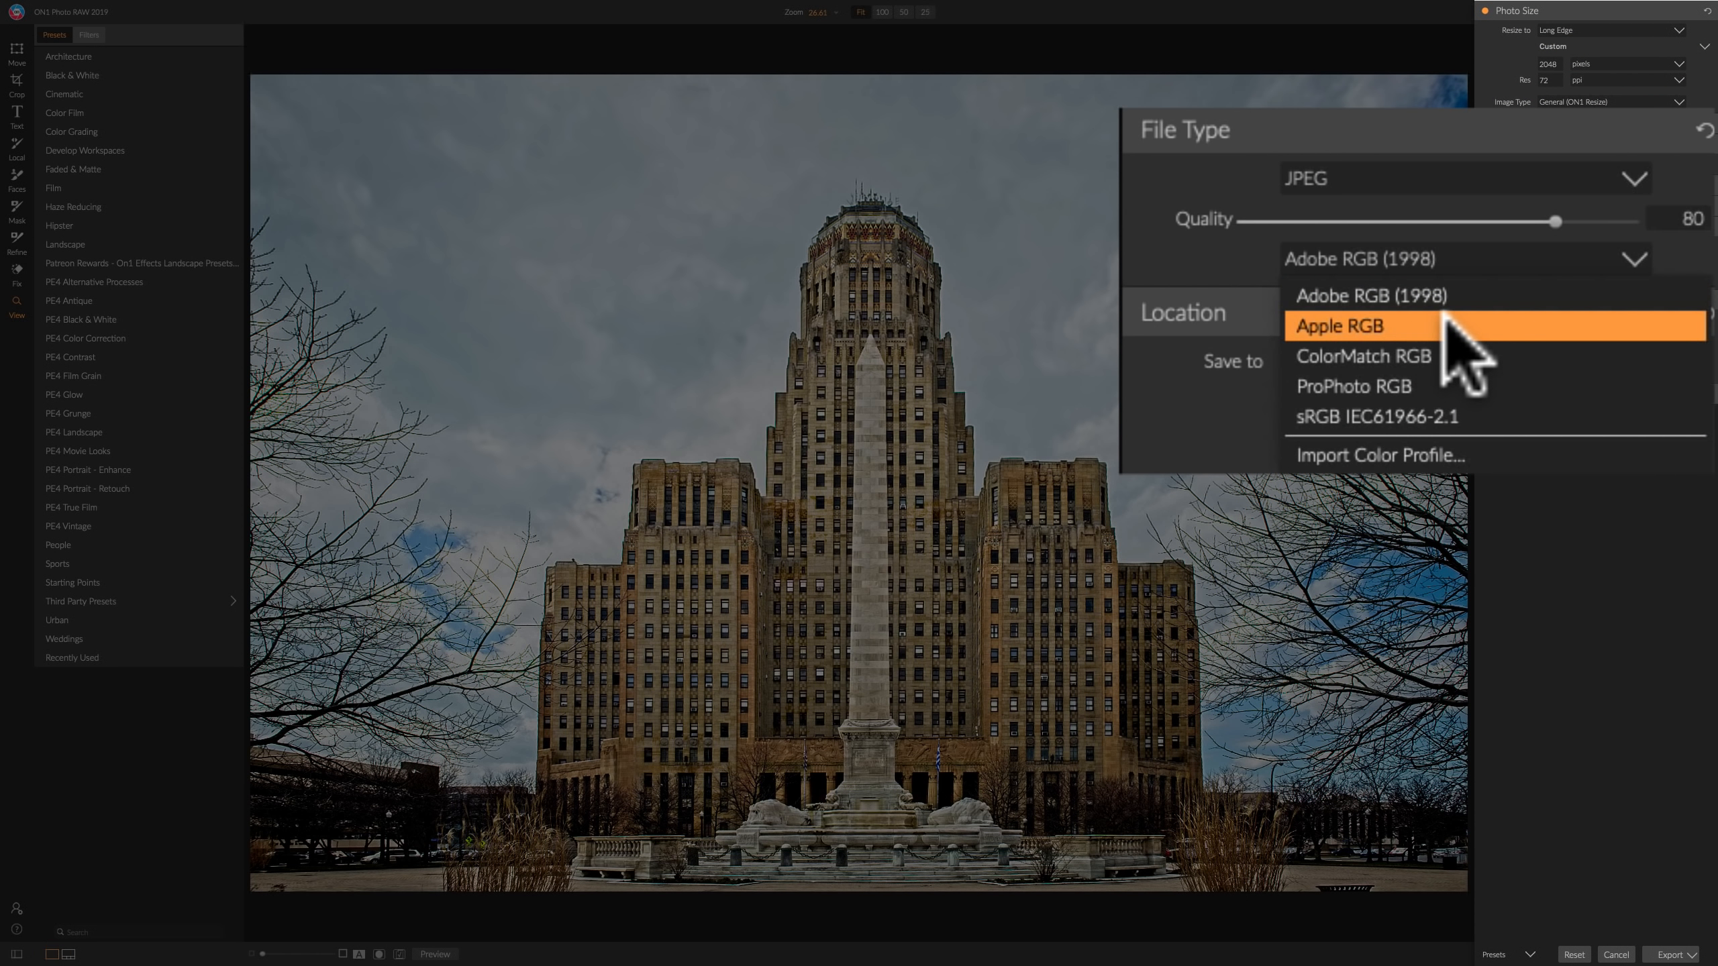
left_click(1379, 415)
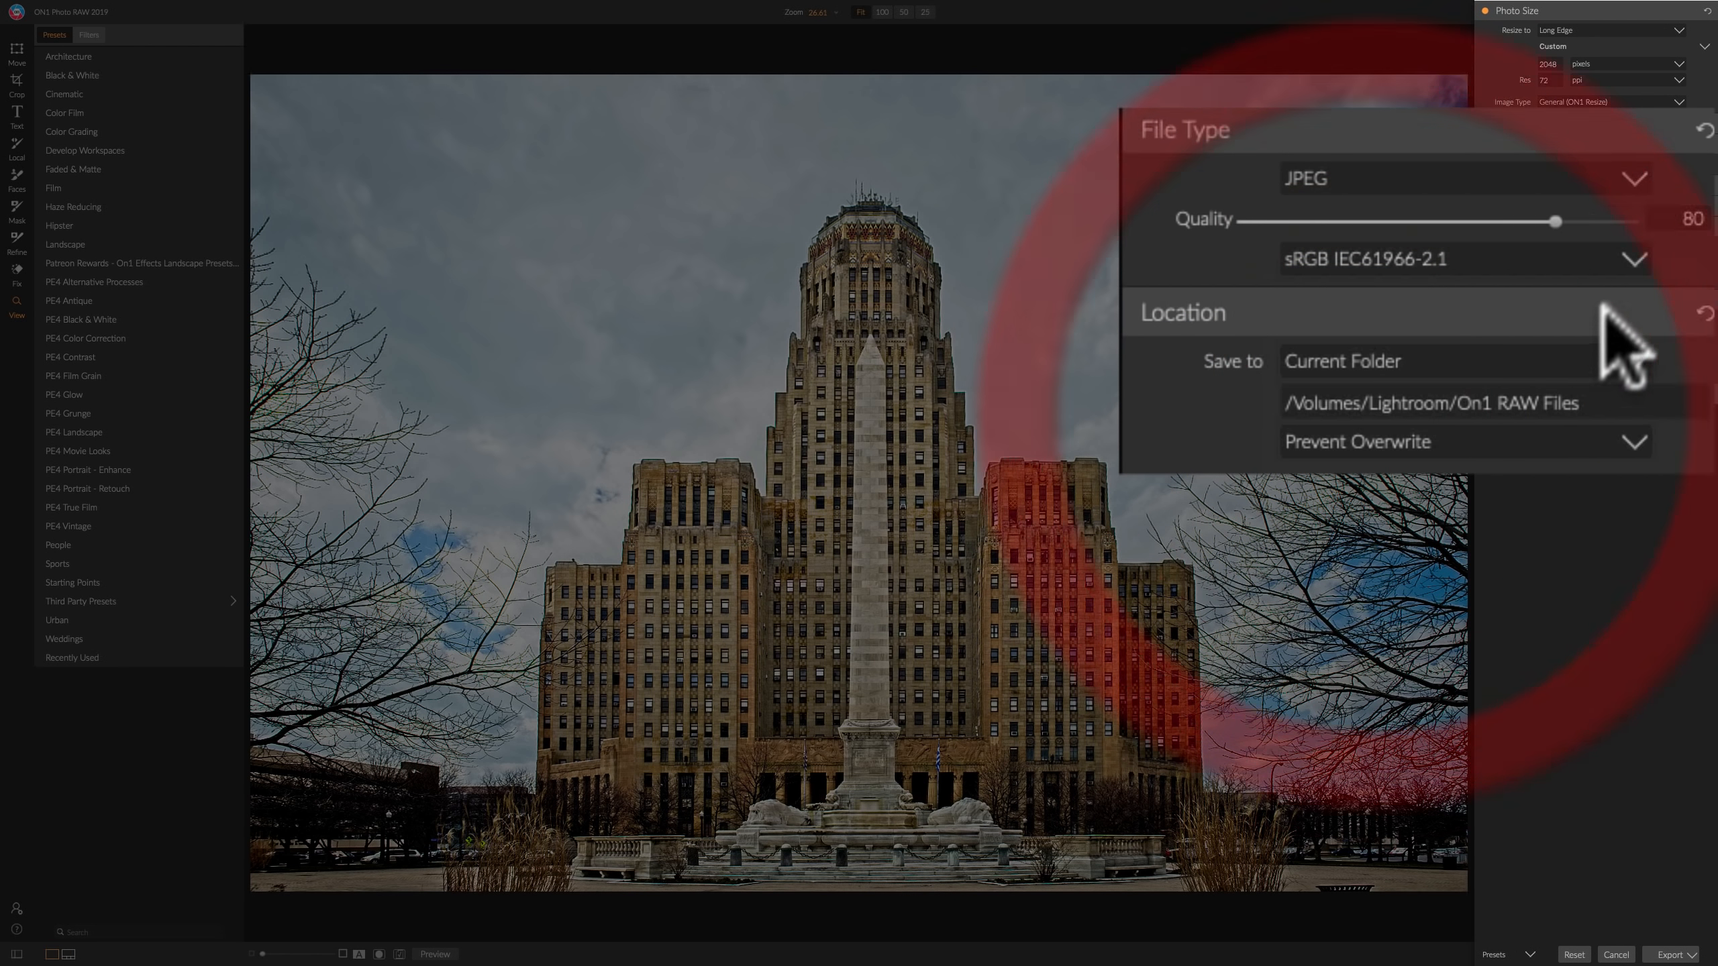
left_click(1634, 258)
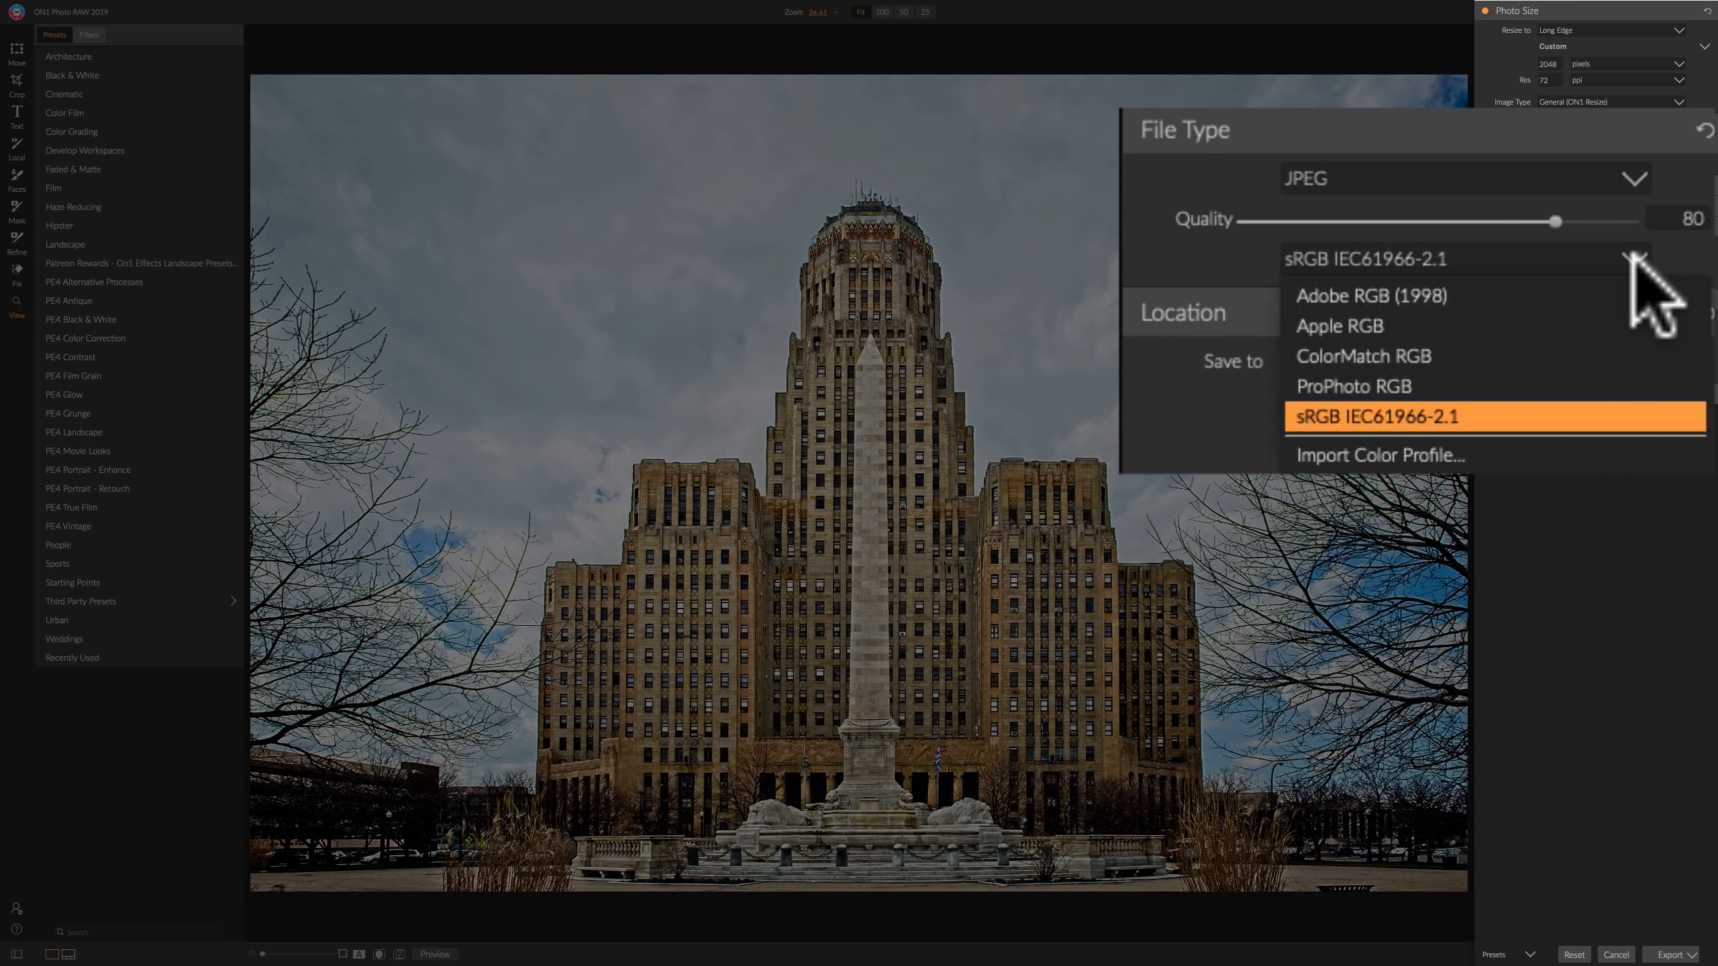
left_click(1634, 258)
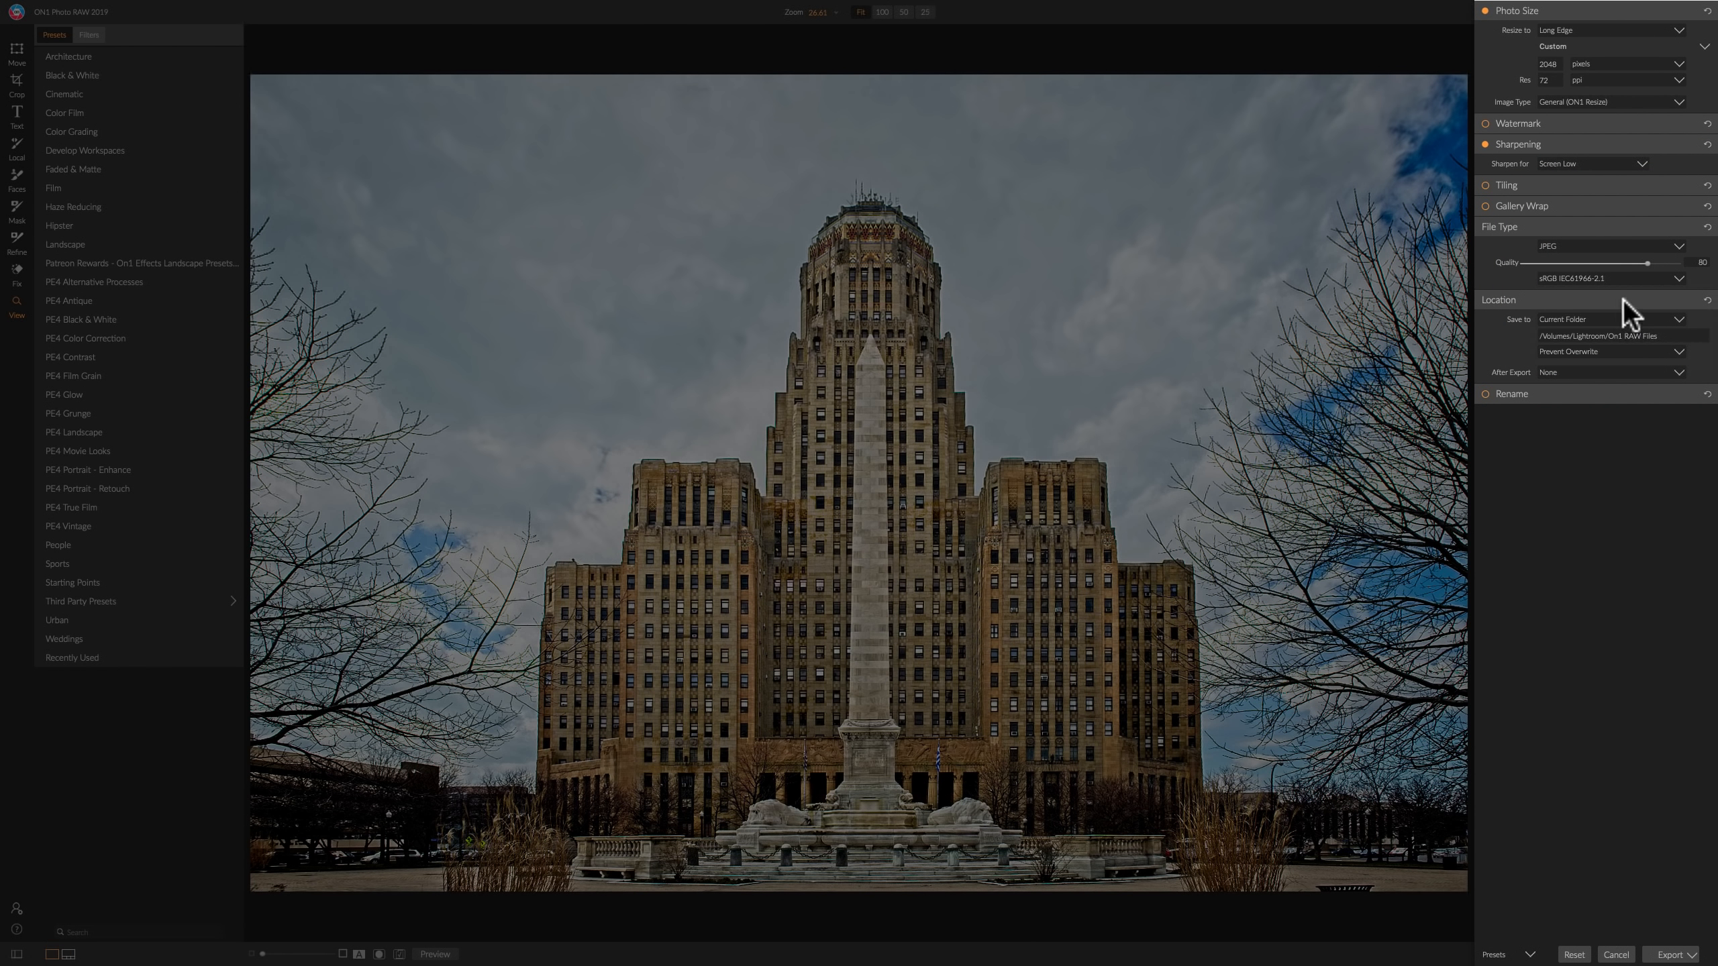
Change the export location to a specific folder and choose the Desktop as the destination.
left_click(1638, 319)
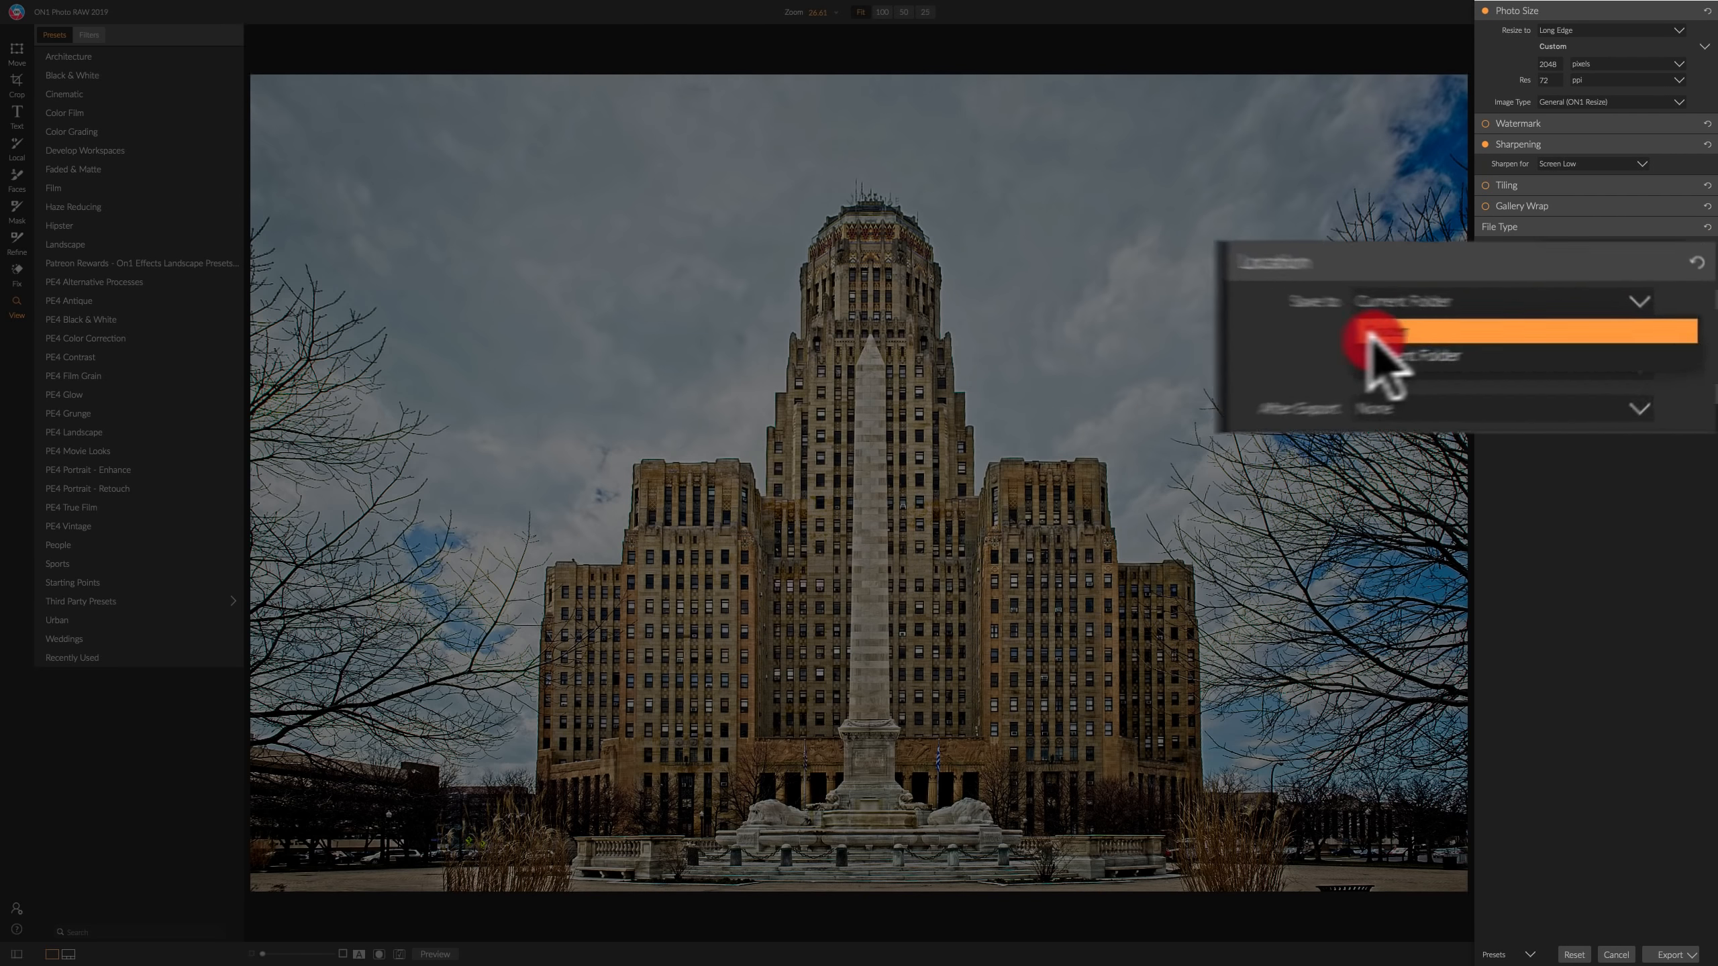
left_click(1370, 332)
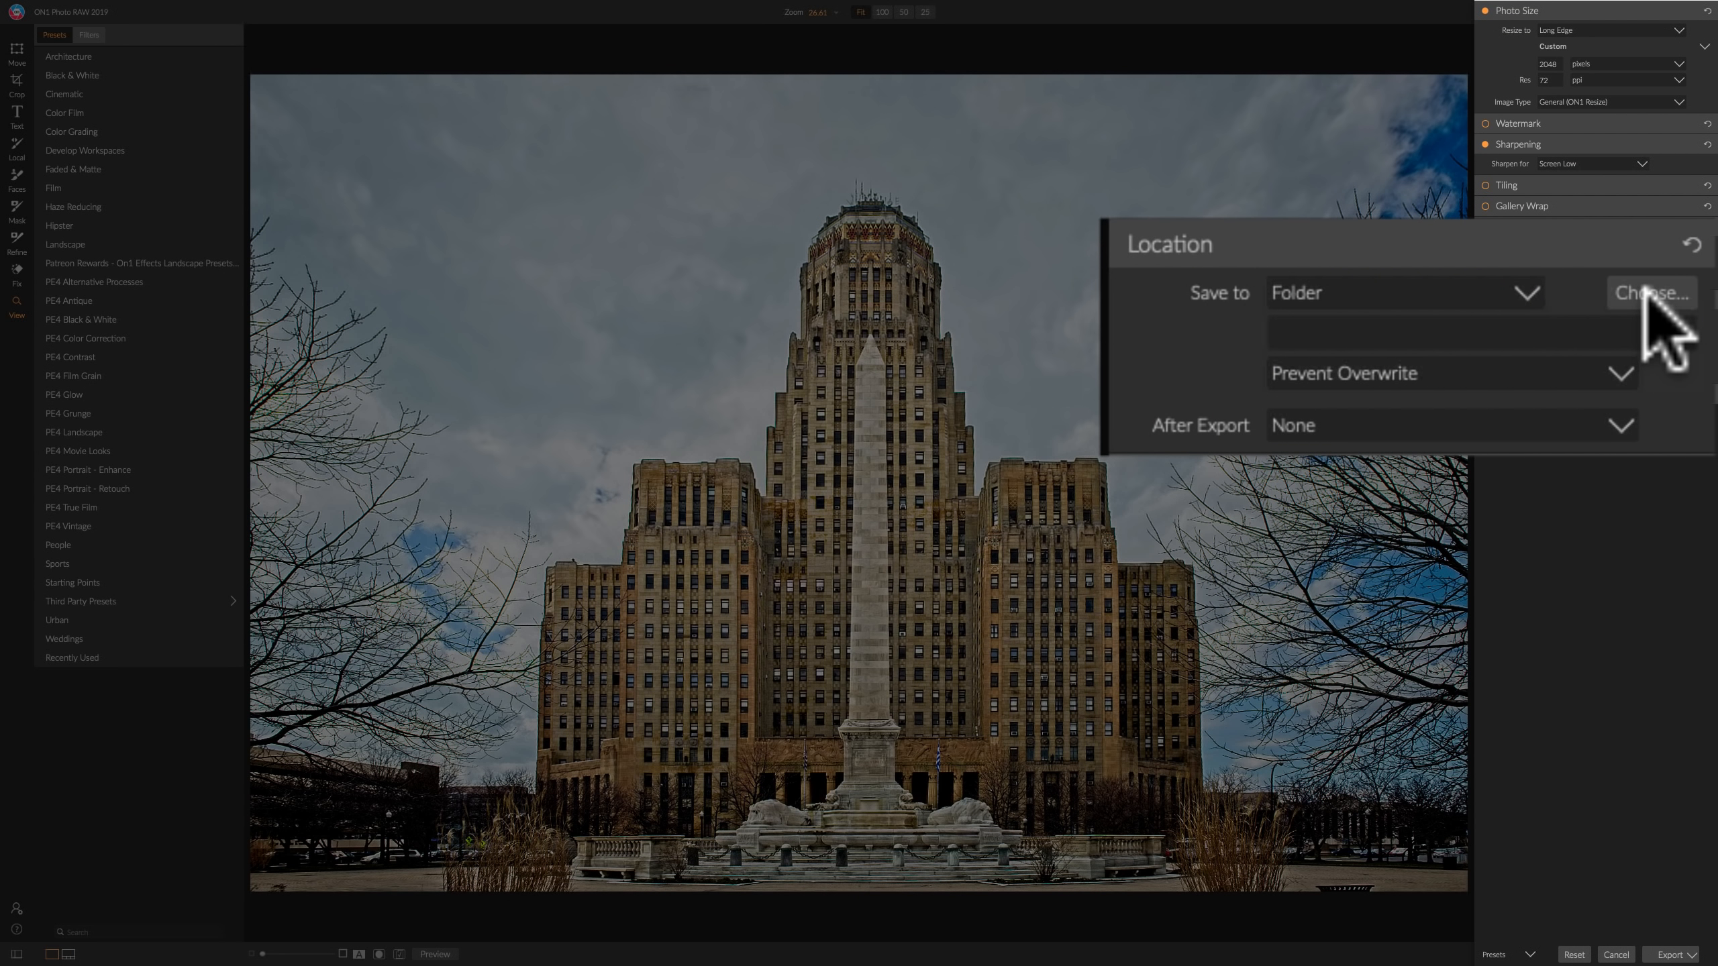
left_click(1684, 321)
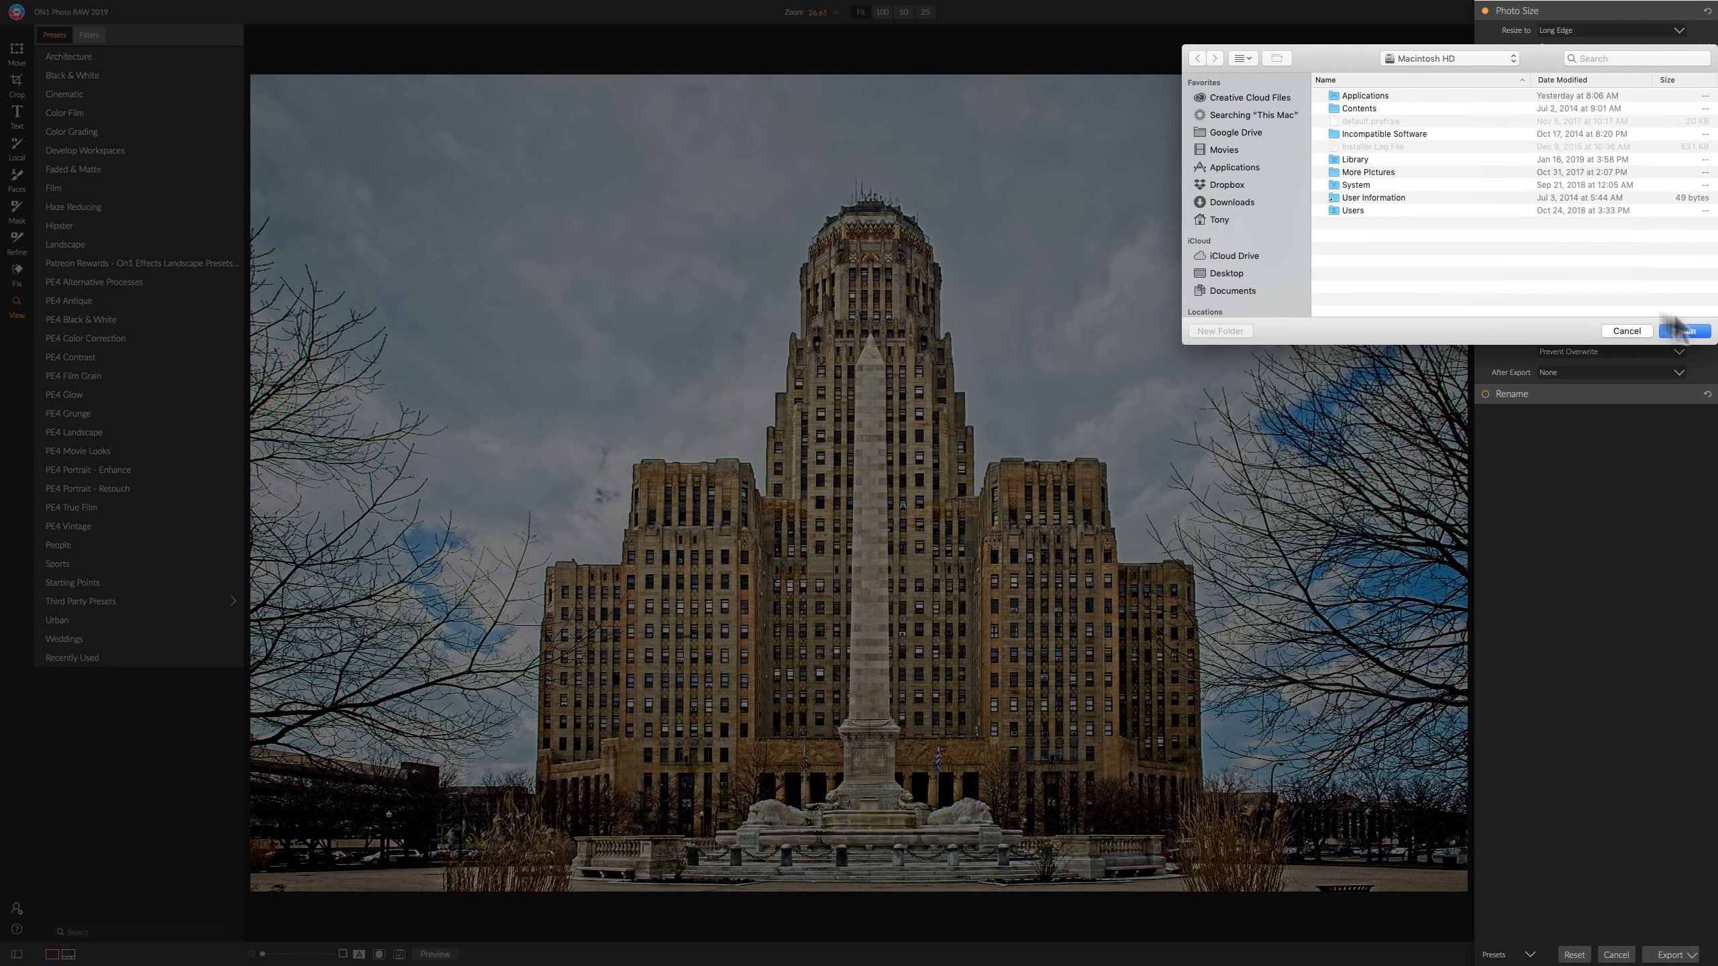
left_click_drag(1326, 62, 955, 183)
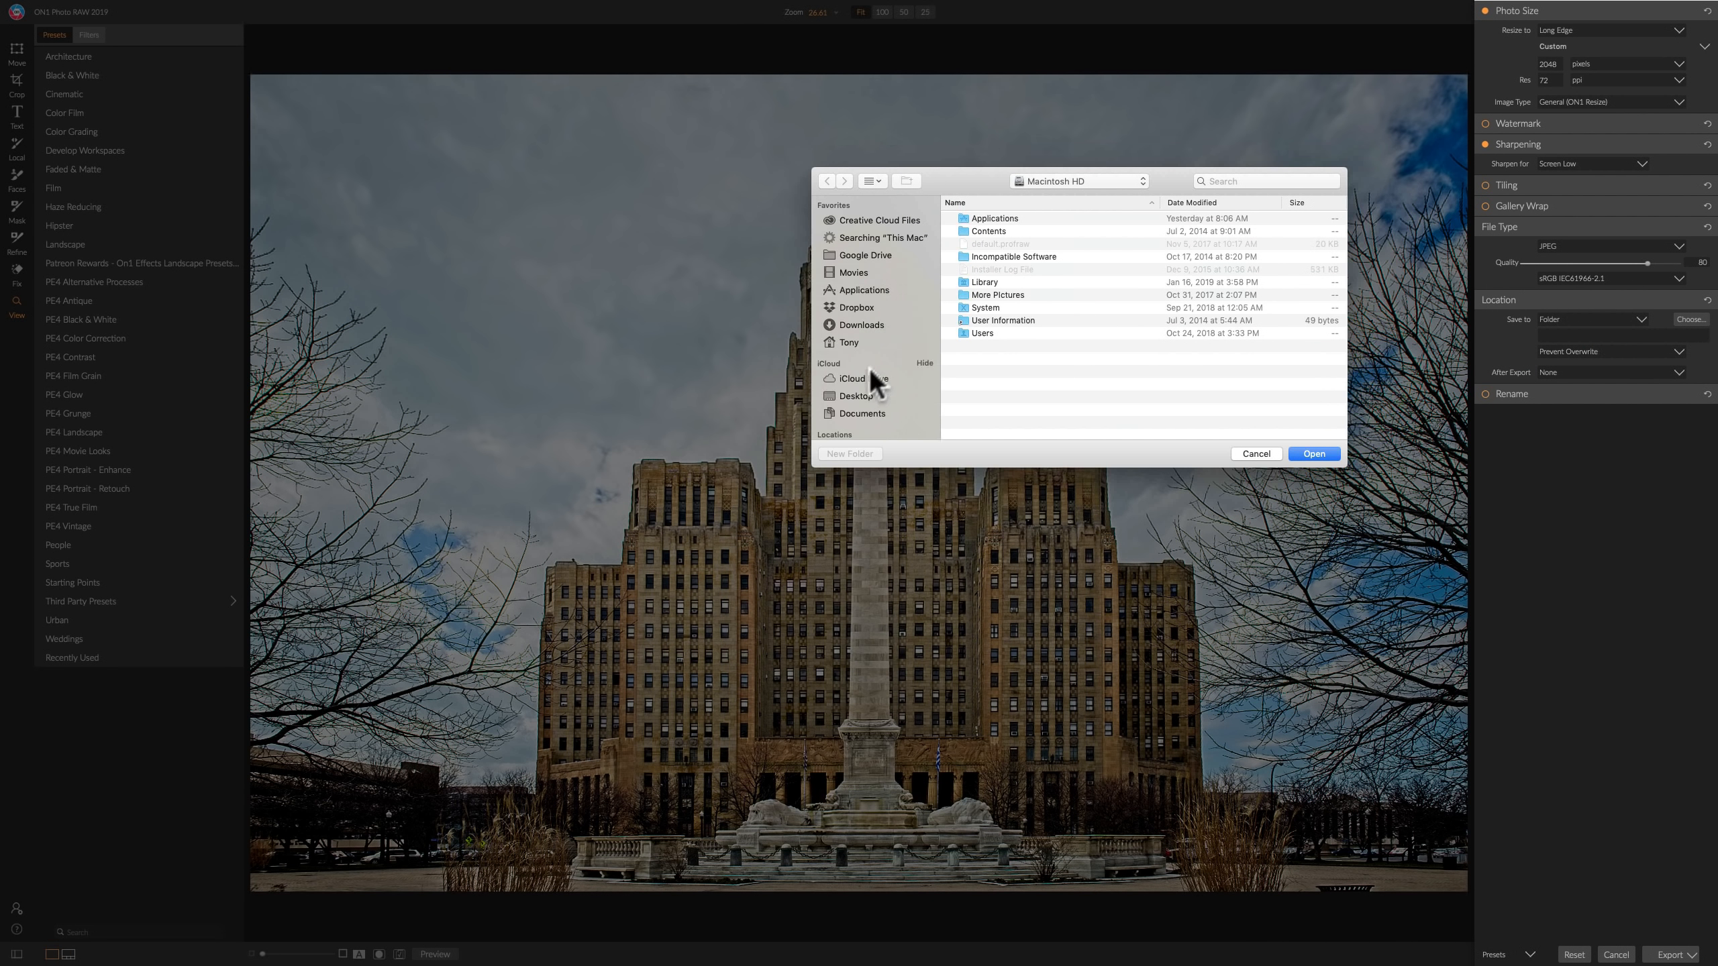
left_click(854, 396)
left_click(1309, 454)
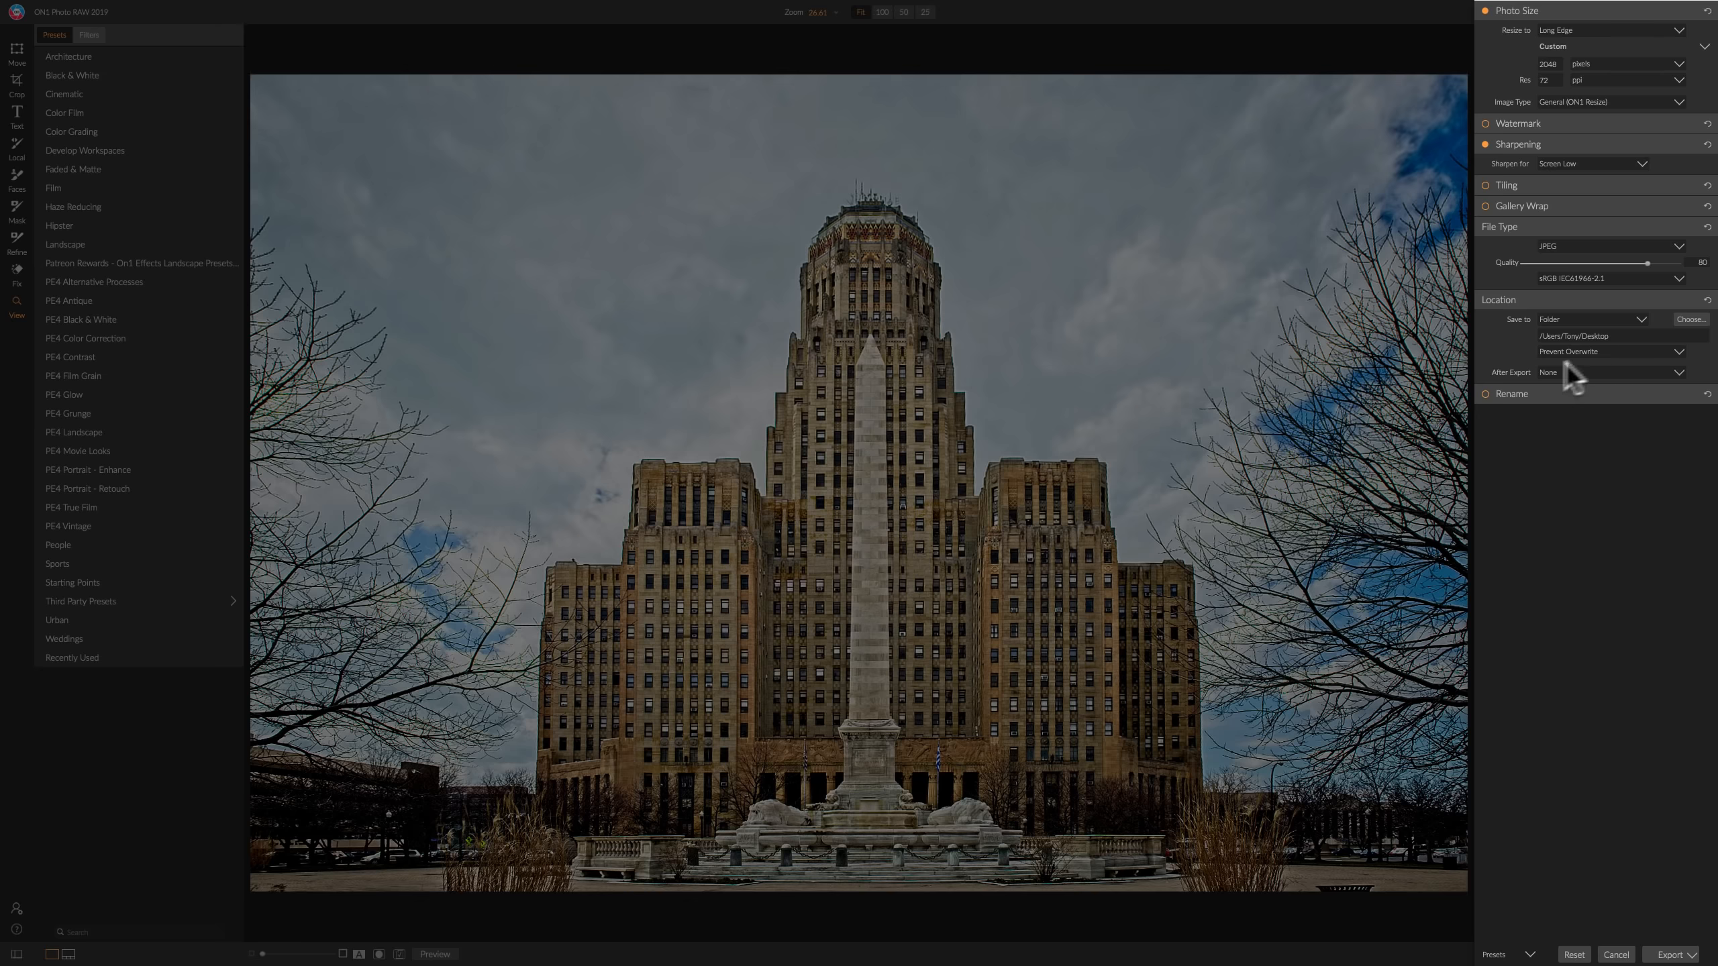
Try the Rename export option, view its naming settings, and switch it back off.
left_click(1484, 394)
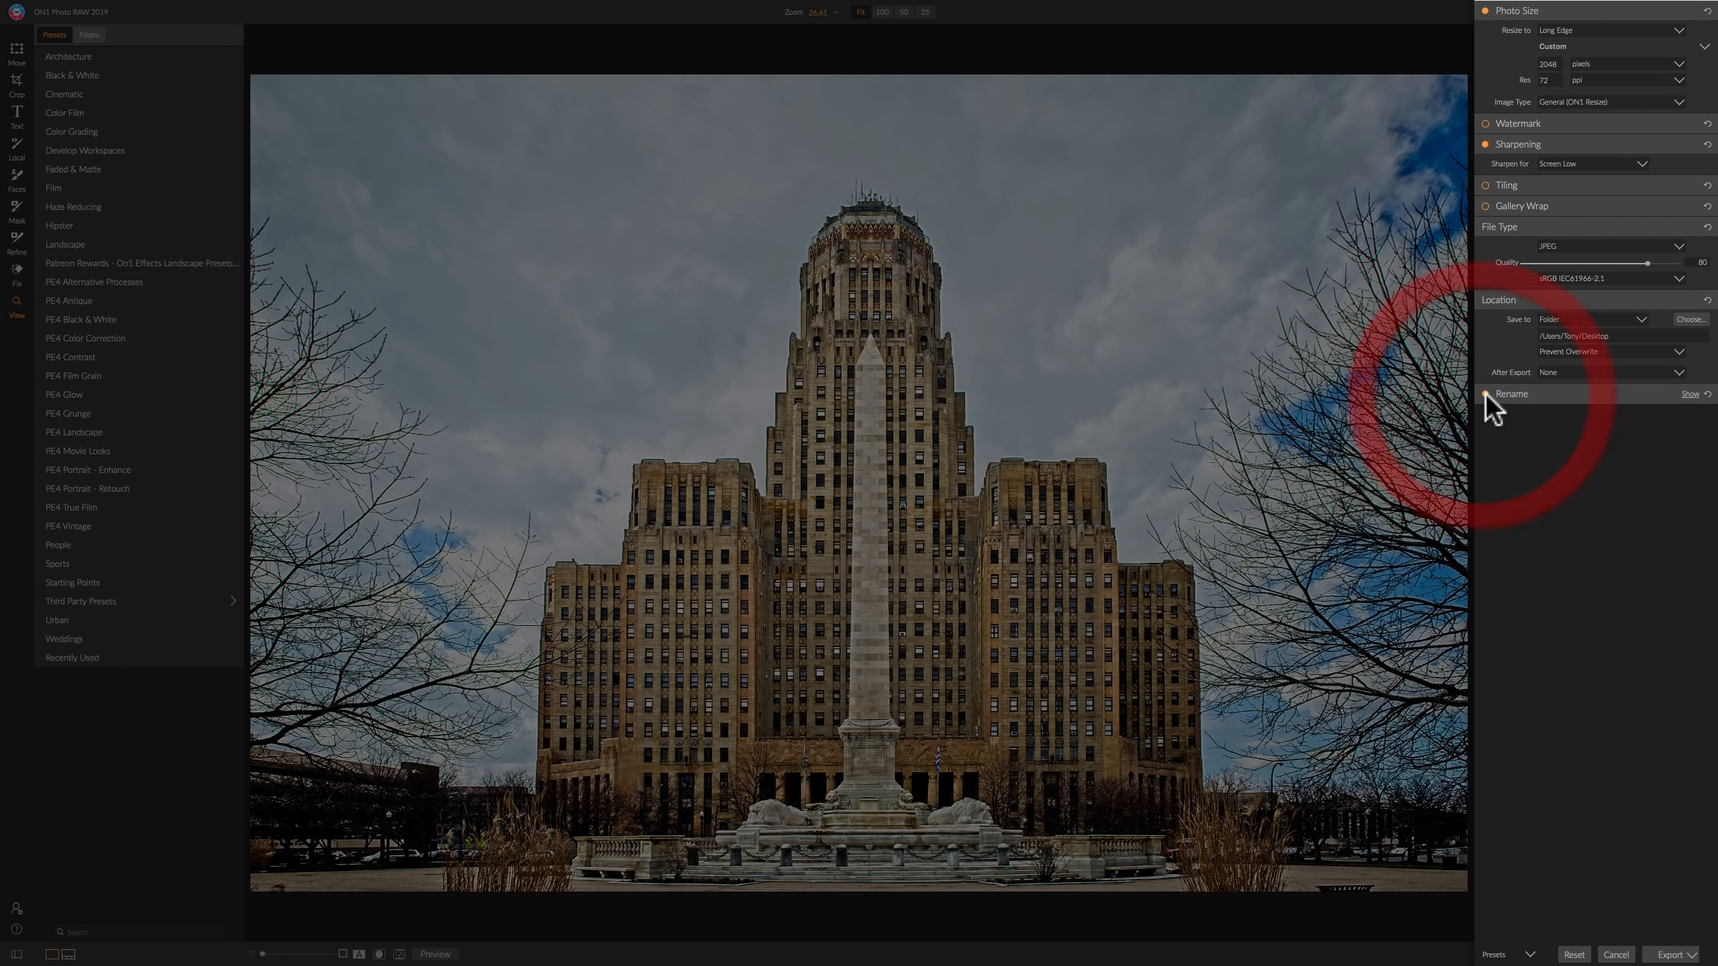
left_click(1552, 394)
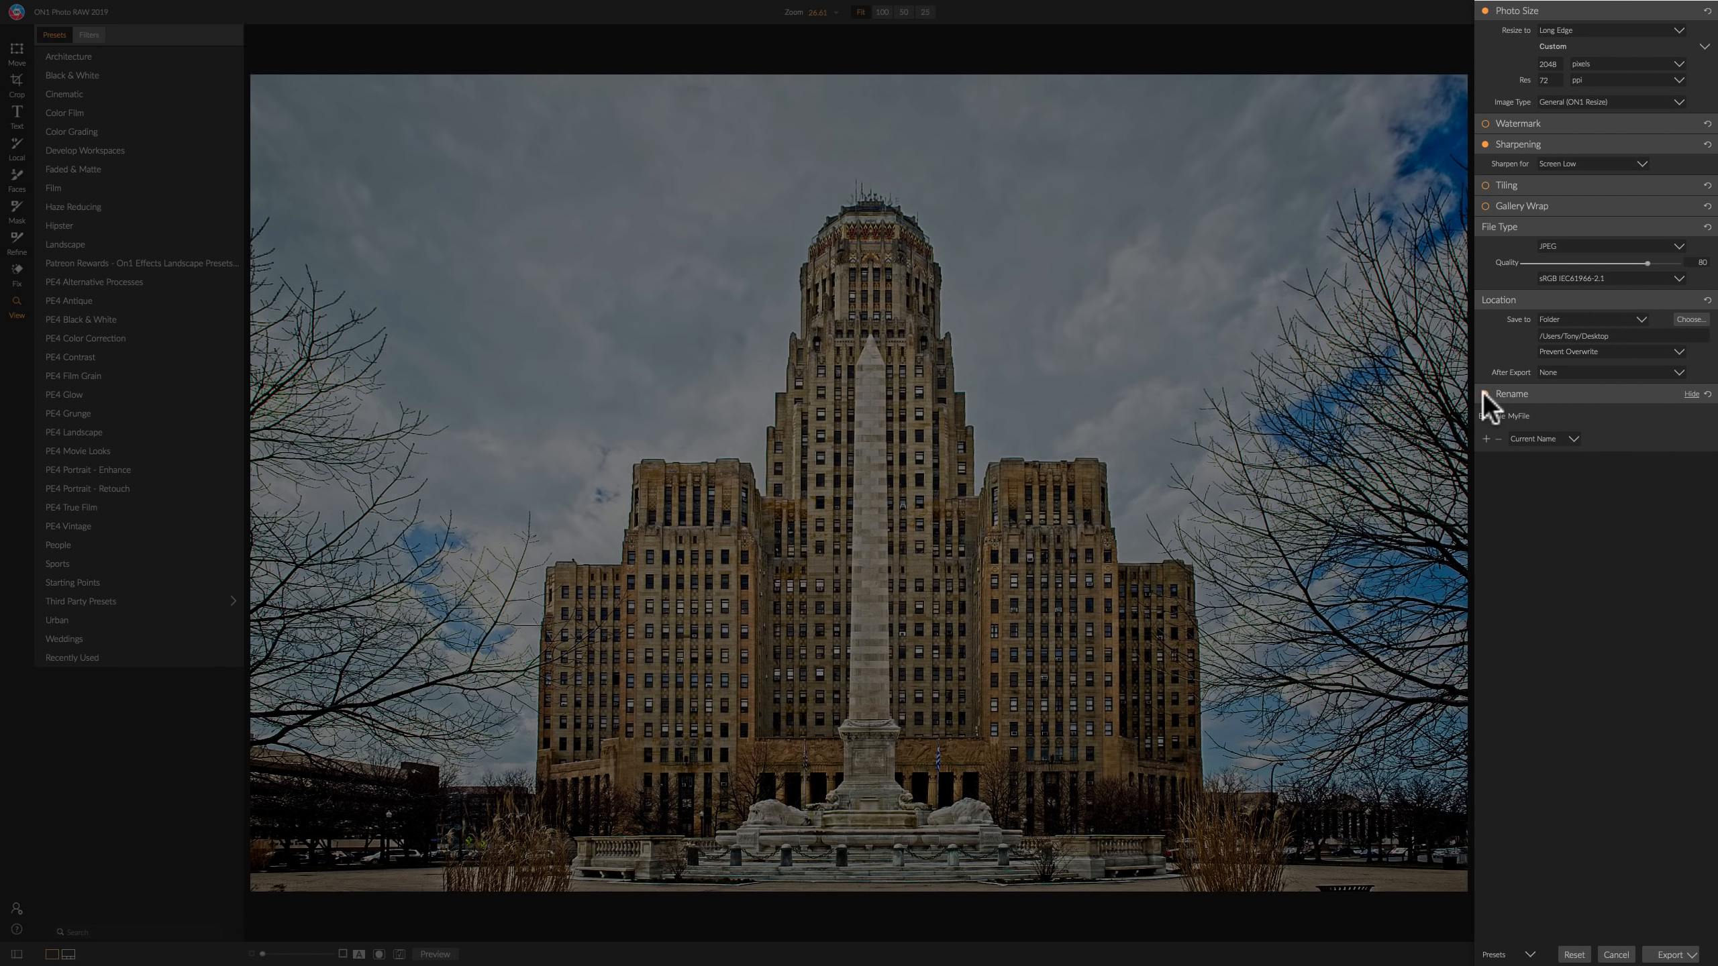
left_click(1482, 393)
left_click(1559, 391)
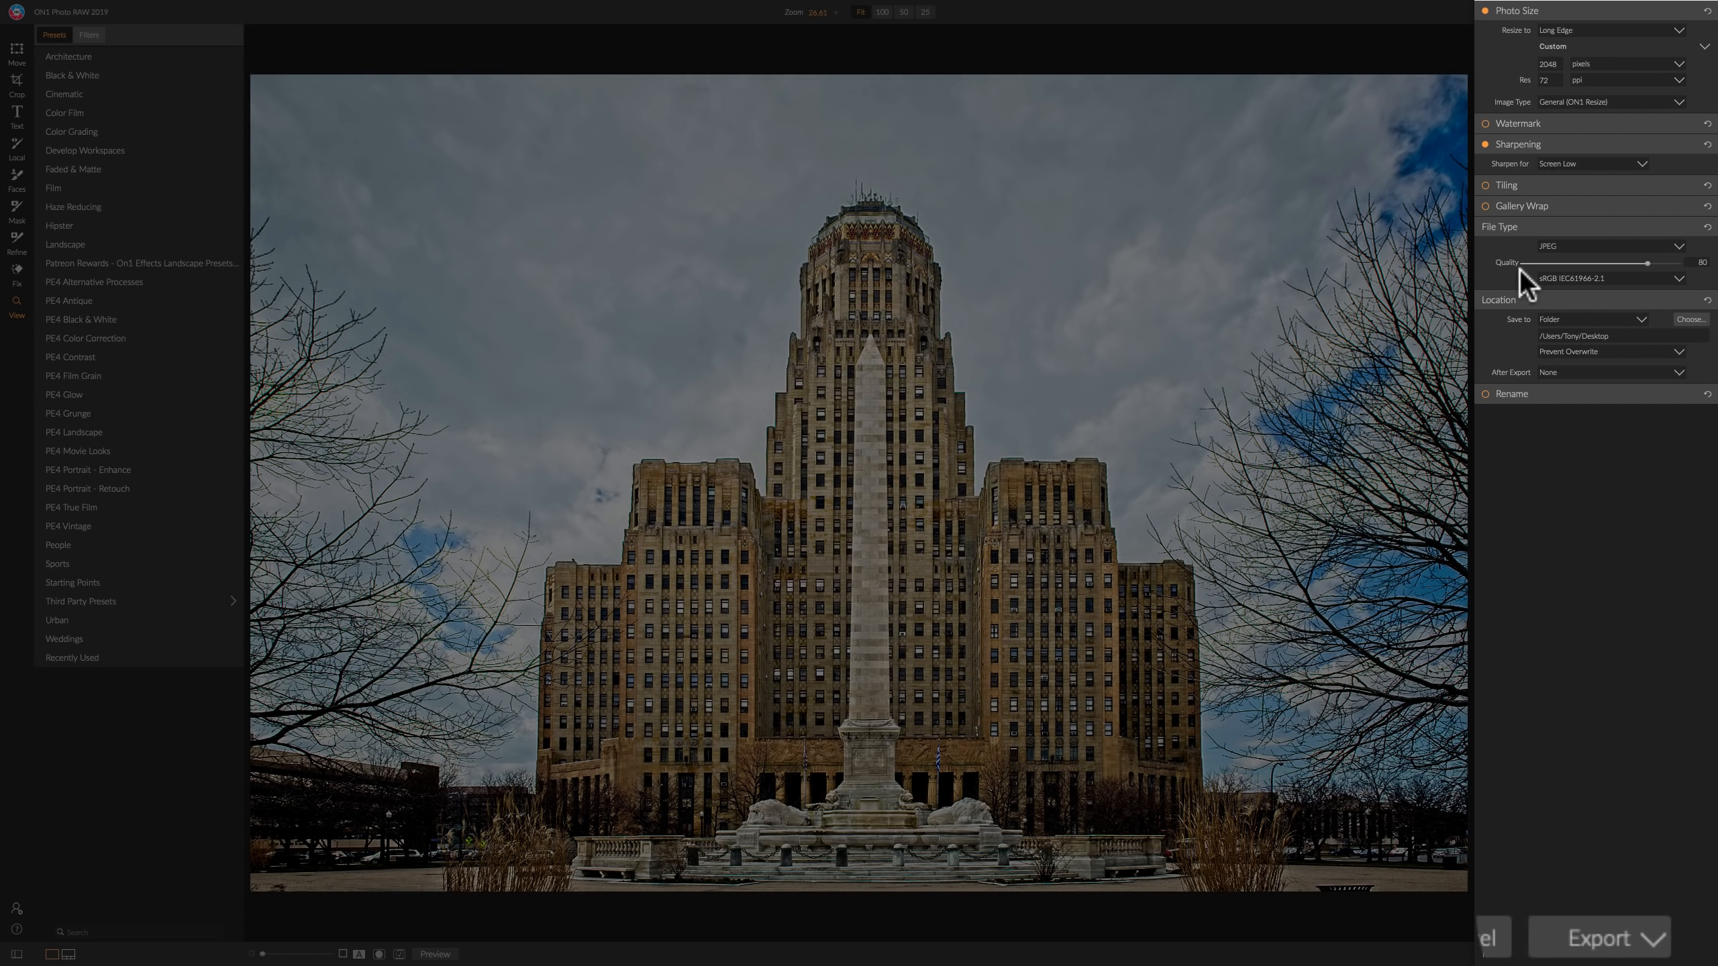
Export the photo, move the exported _8009438.jpg aside on the desktop, view it in Preview, and close it.
left_click(1585, 937)
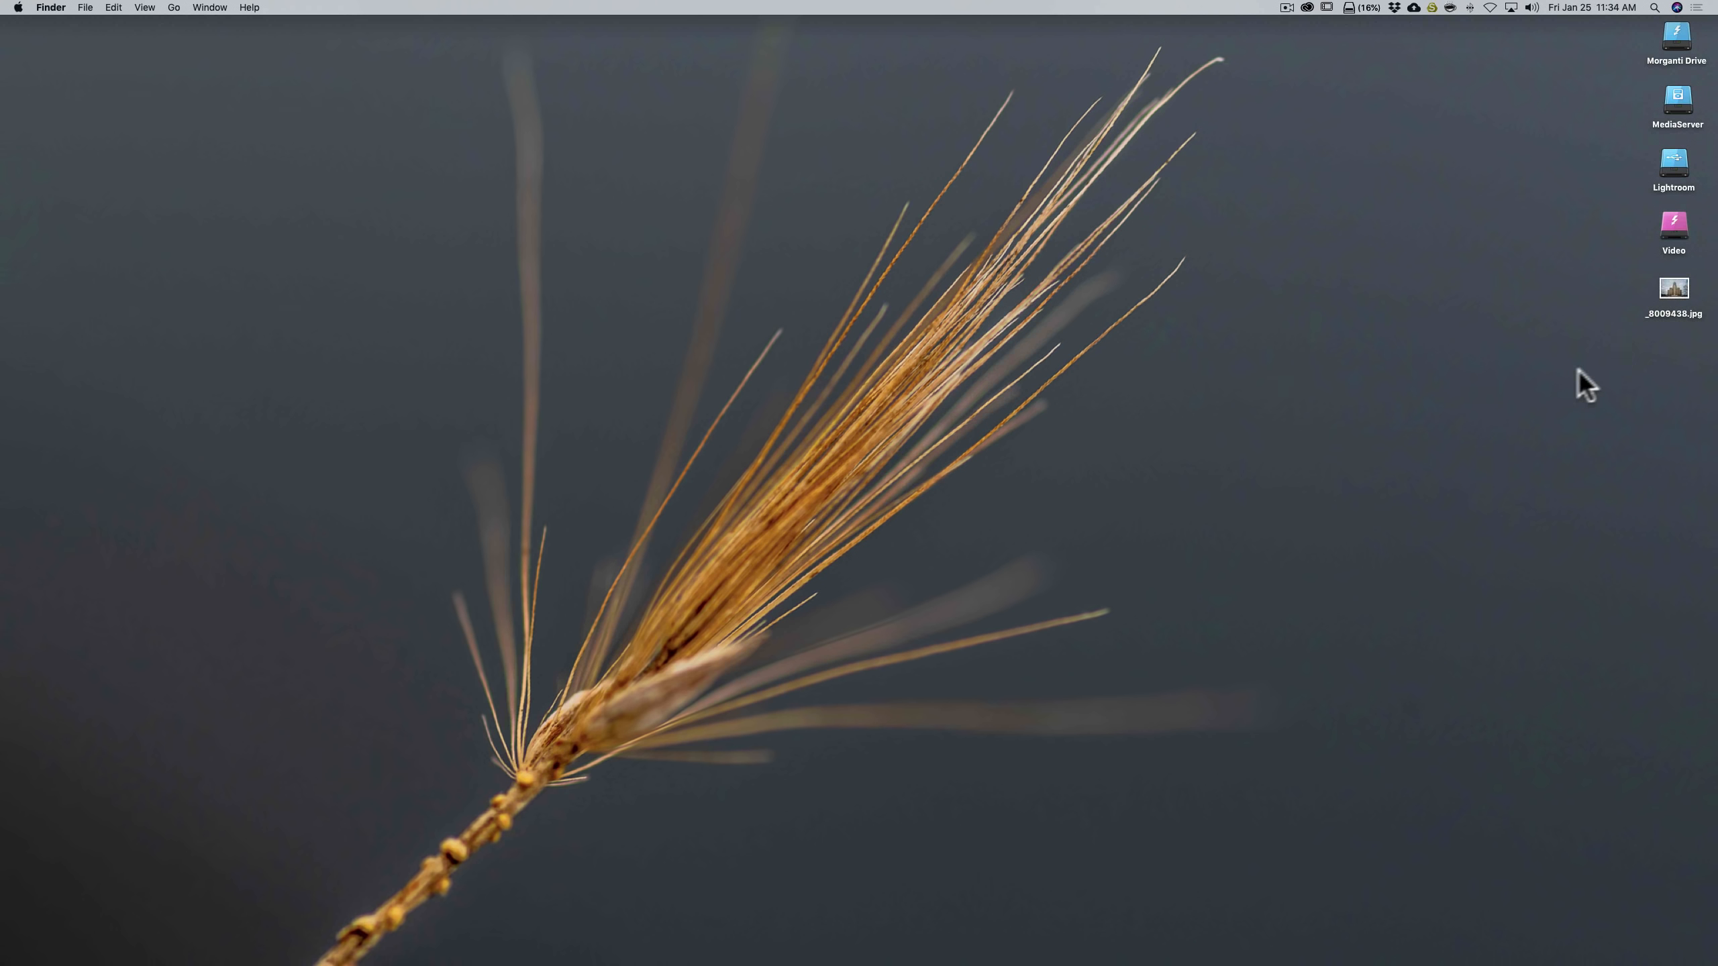
left_click(1670, 290)
left_click_drag(1670, 290, 1352, 333)
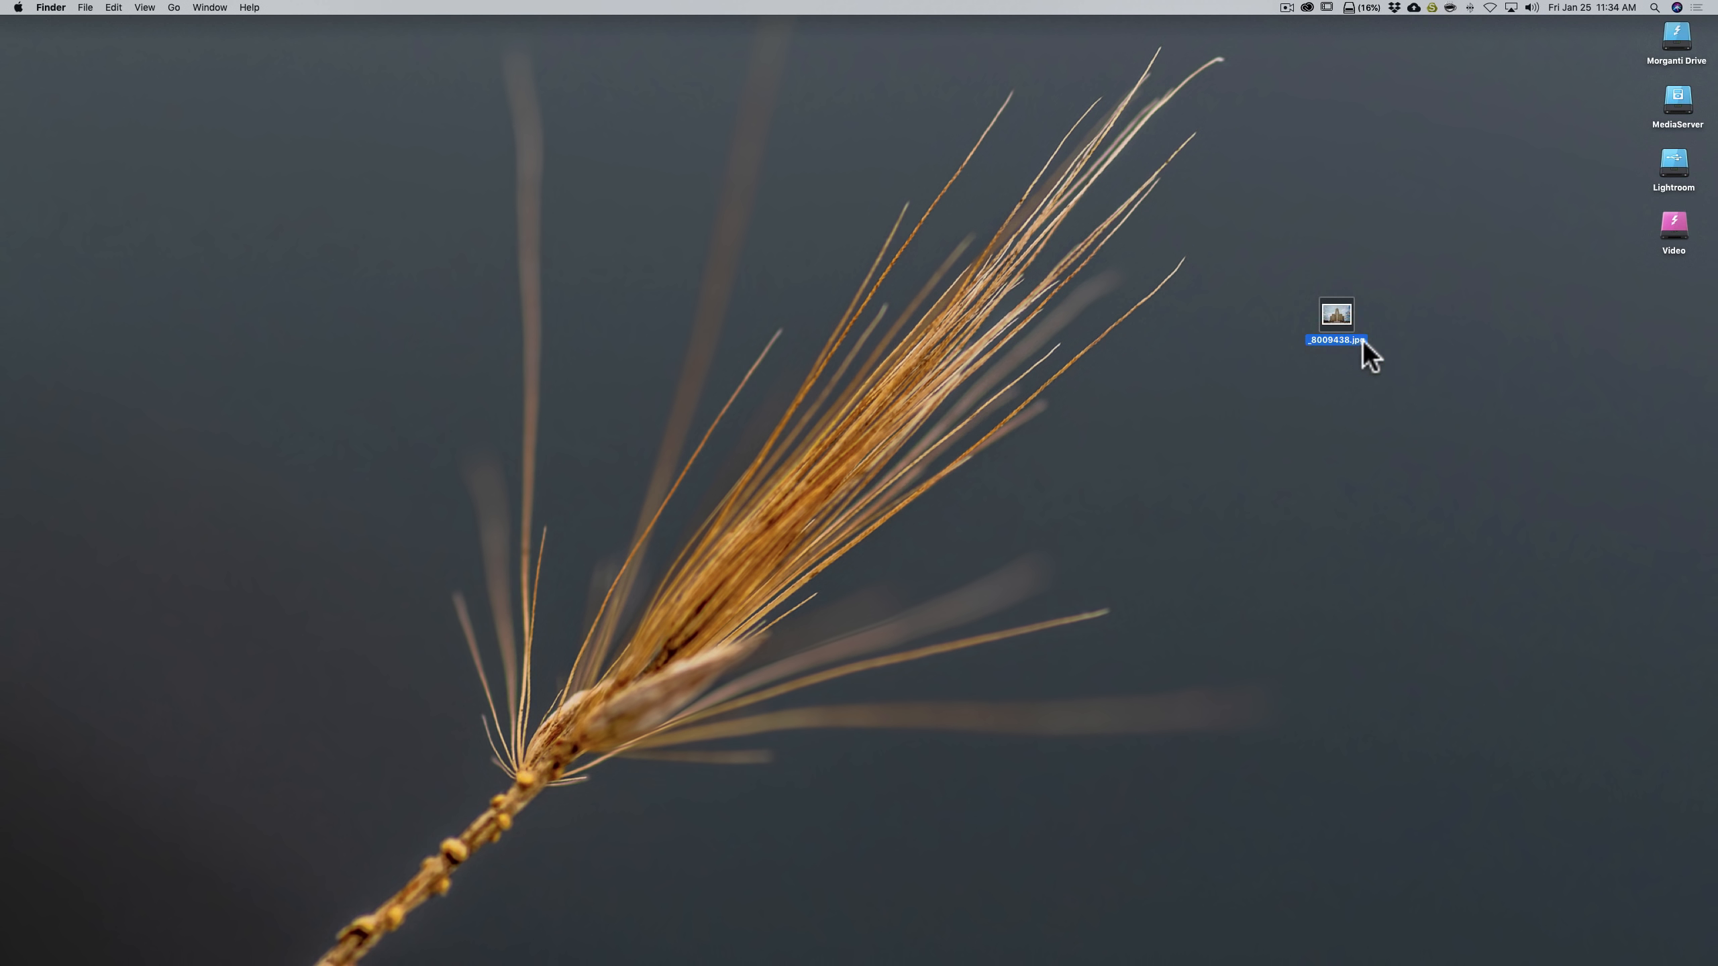
double_click(1336, 314)
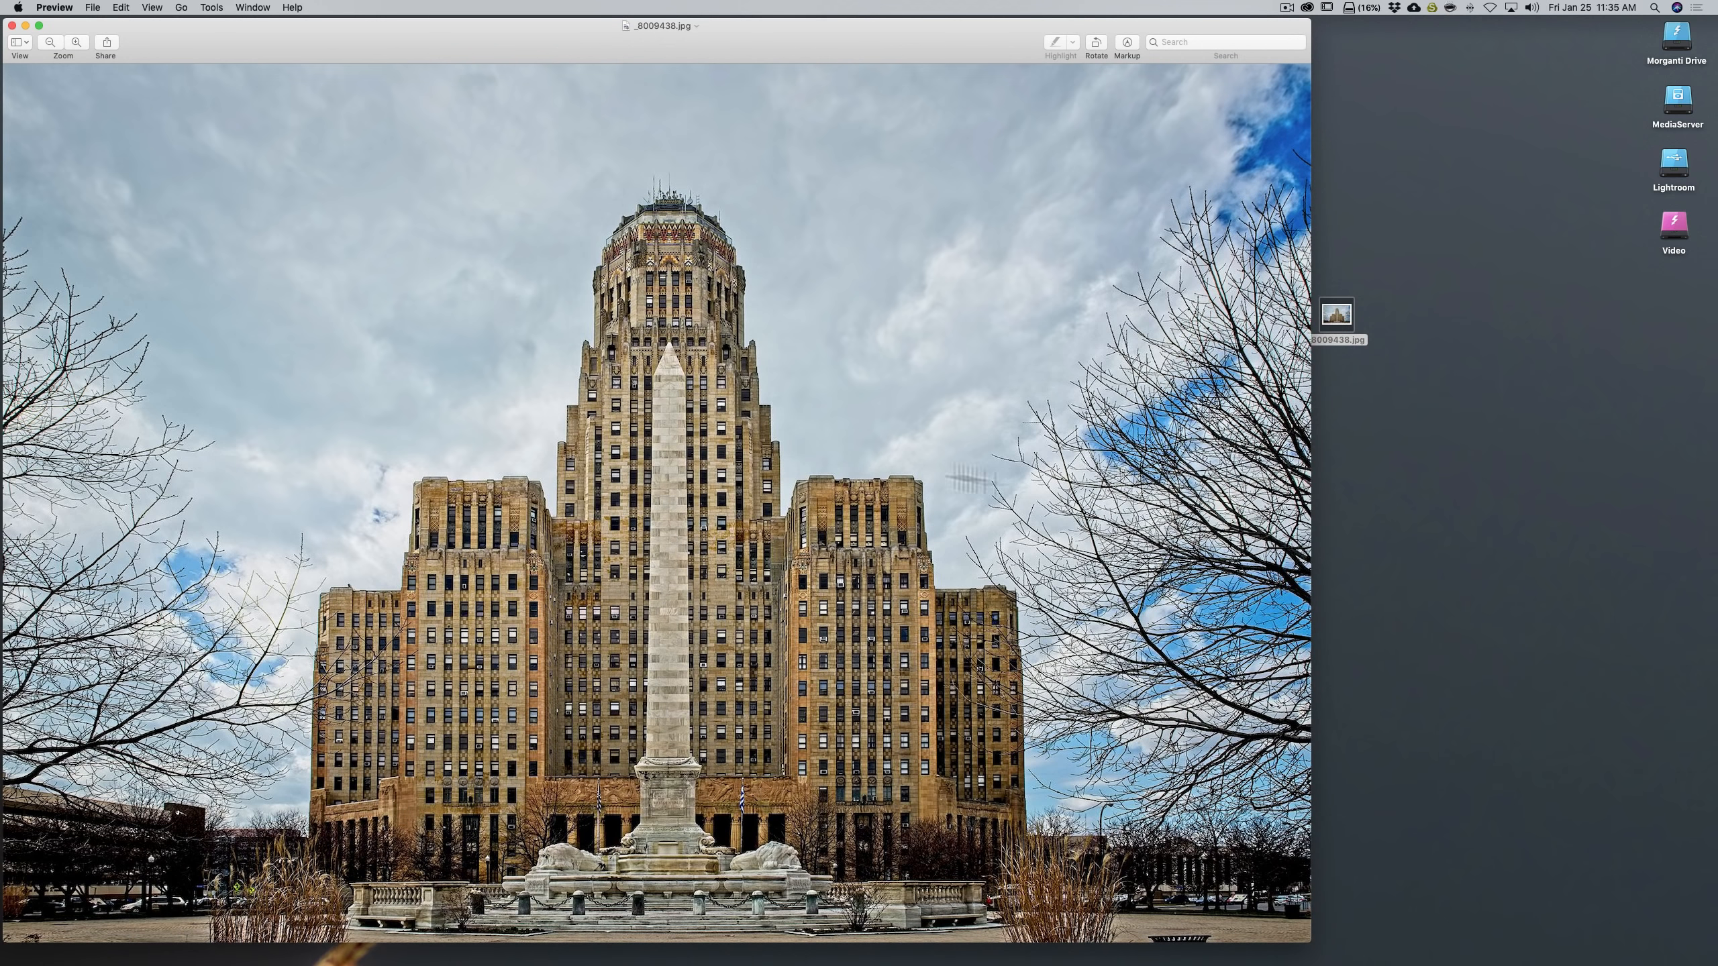
left_click(11, 25)
Return to ON1 Photo RAW and browse the folder's photos in grid view, ending in filmstrip view.
key("ctrl+Right")
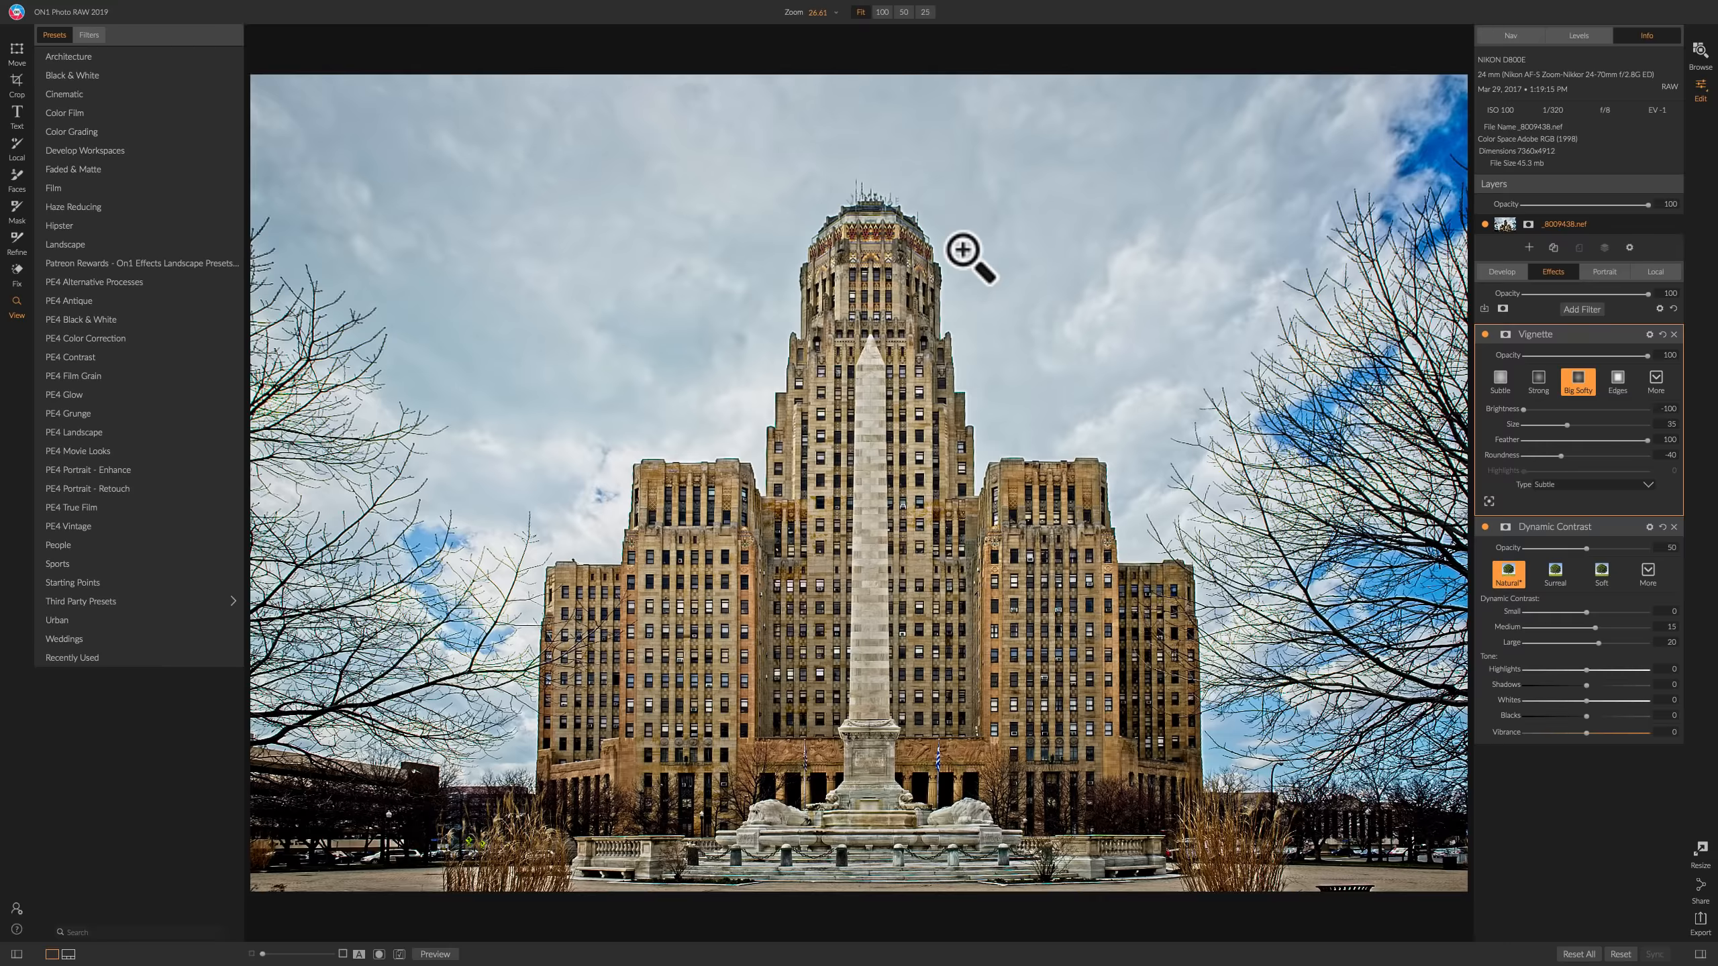
left_click(1700, 50)
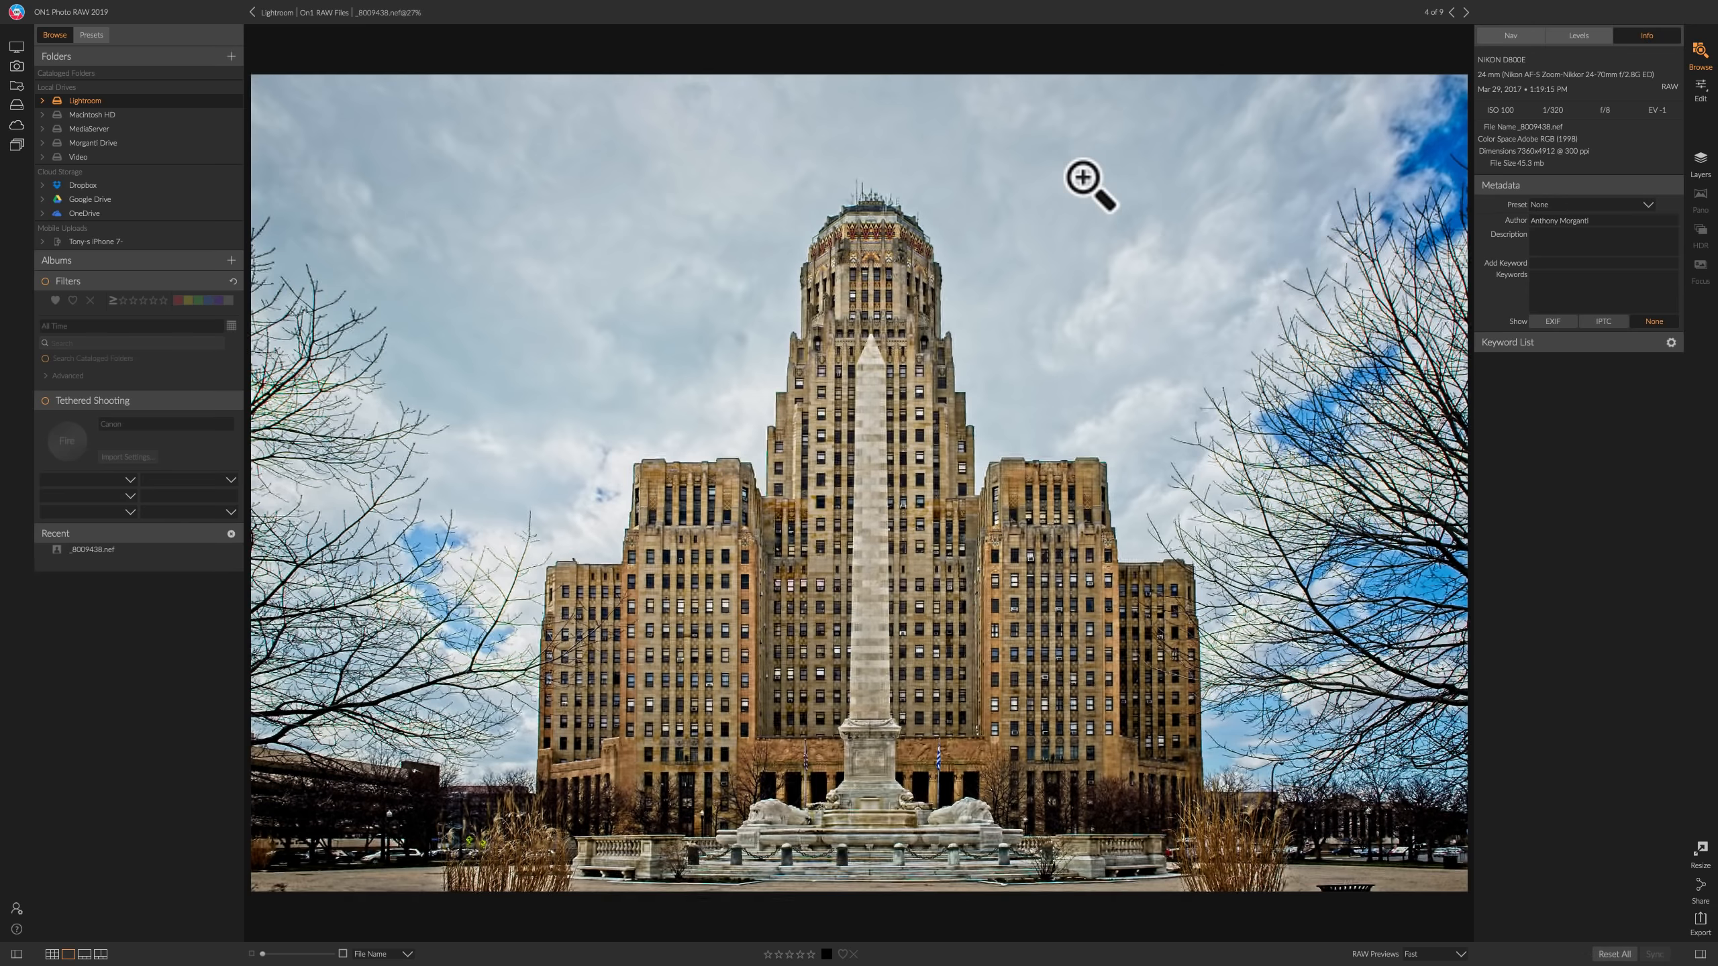
key("g")
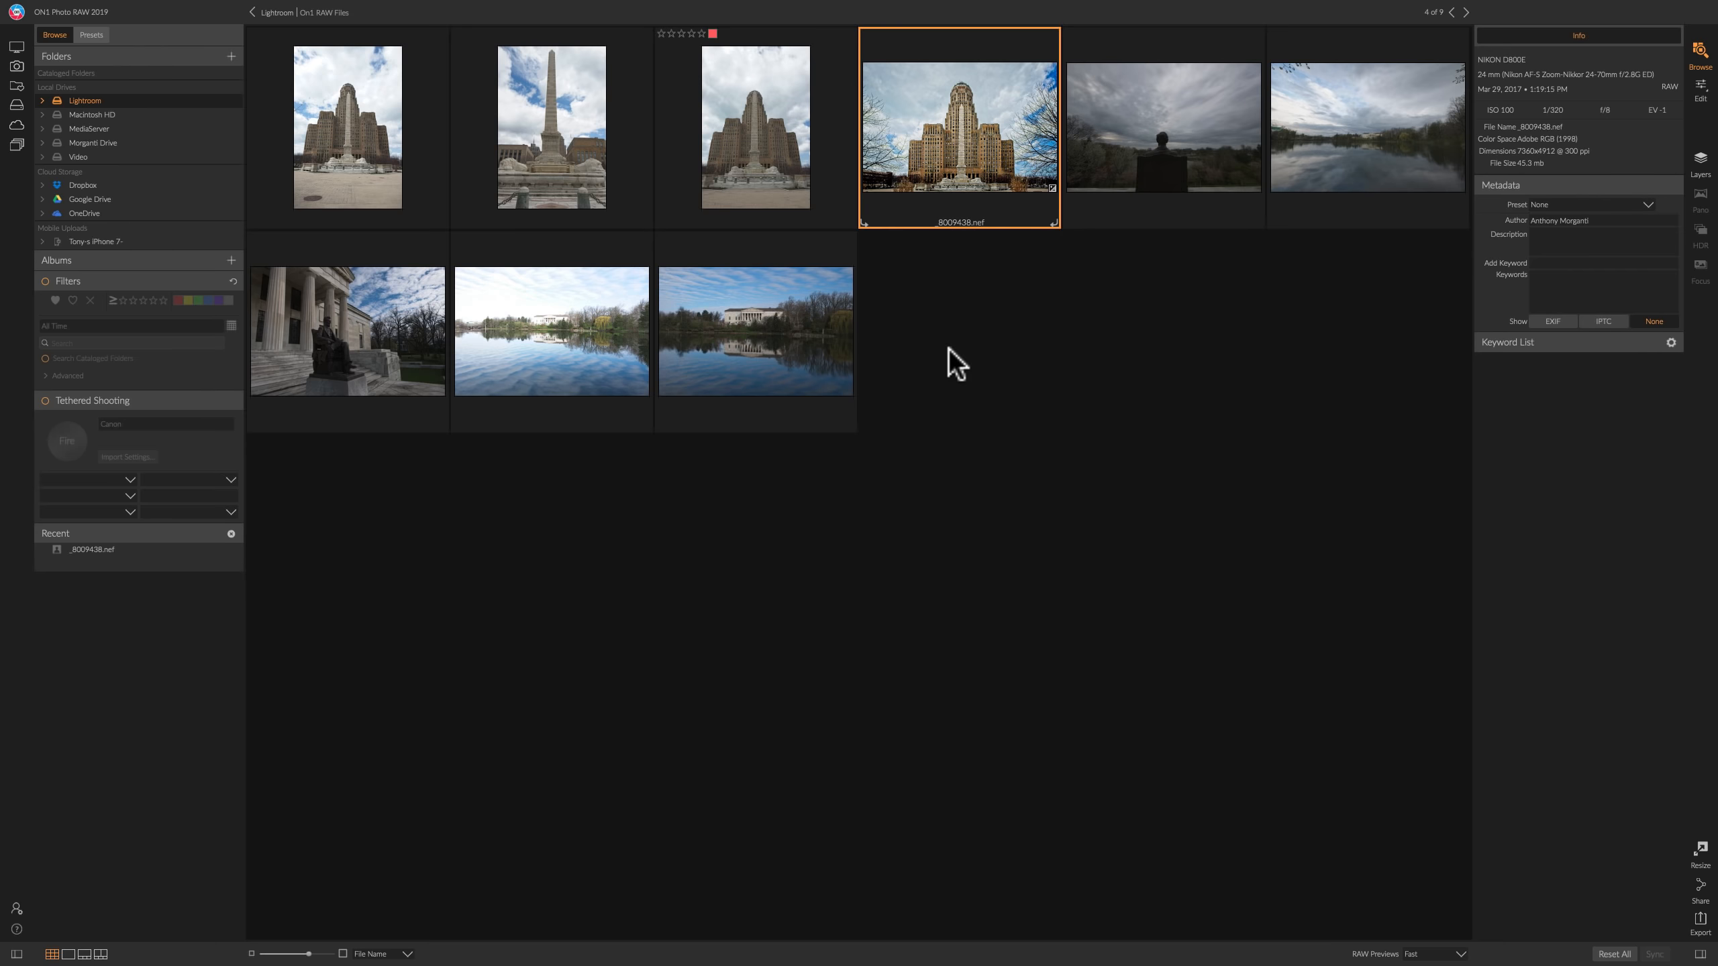
key("f")
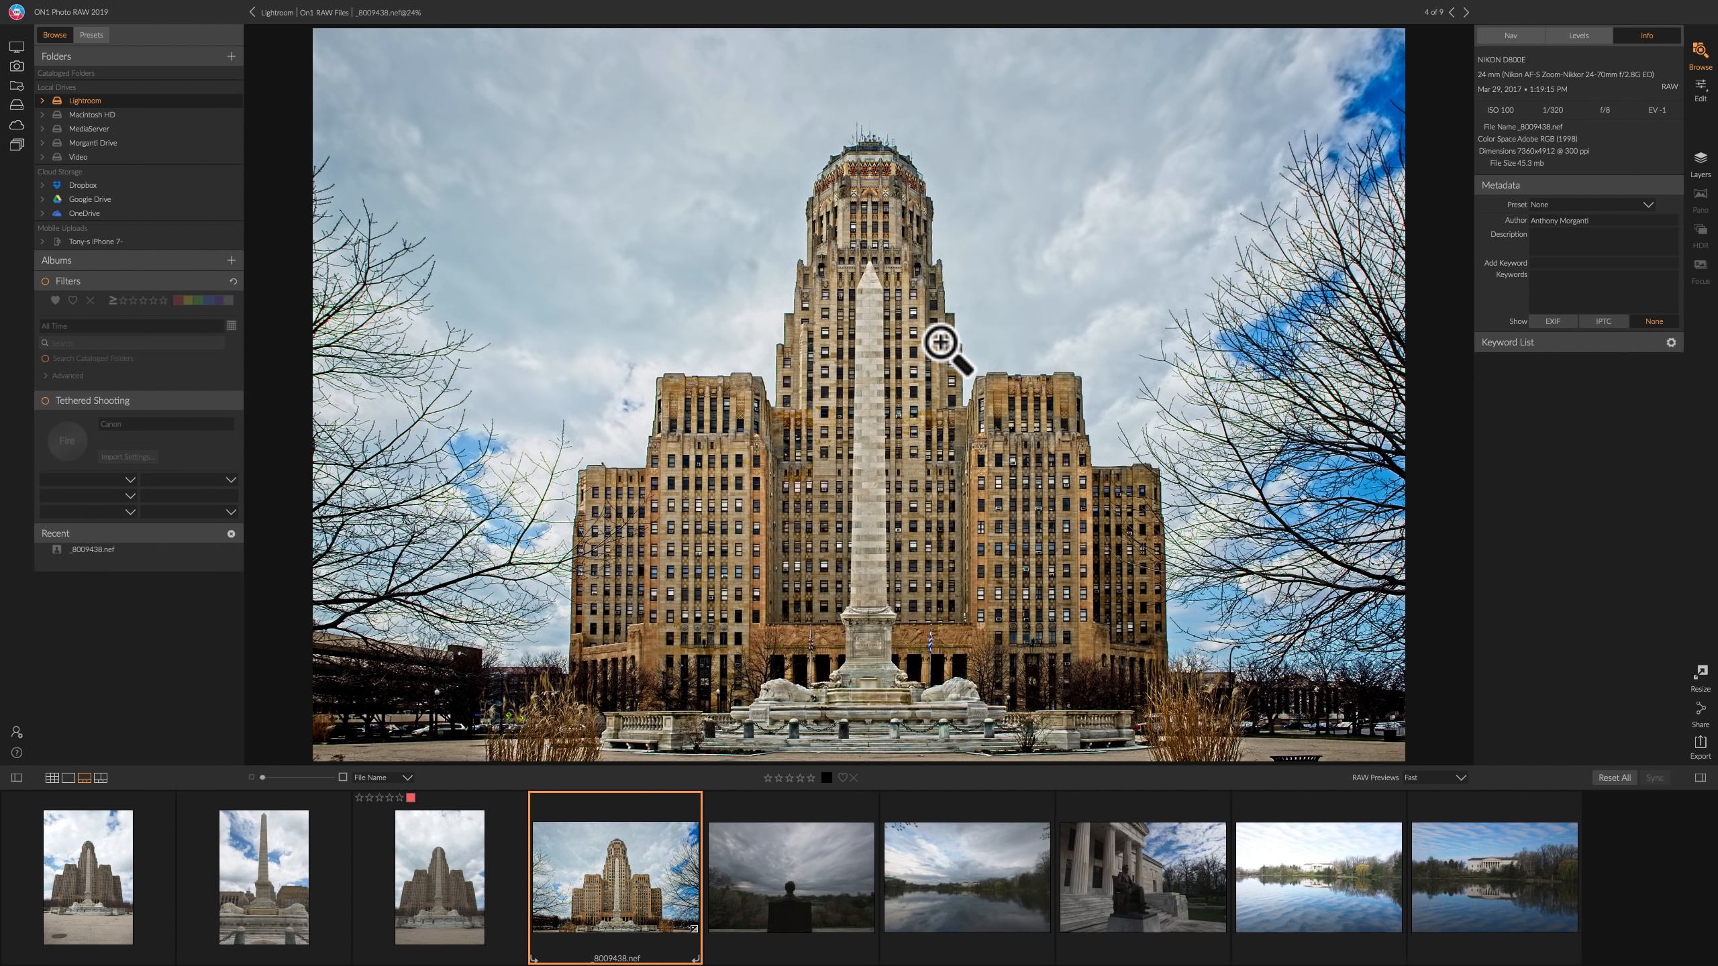